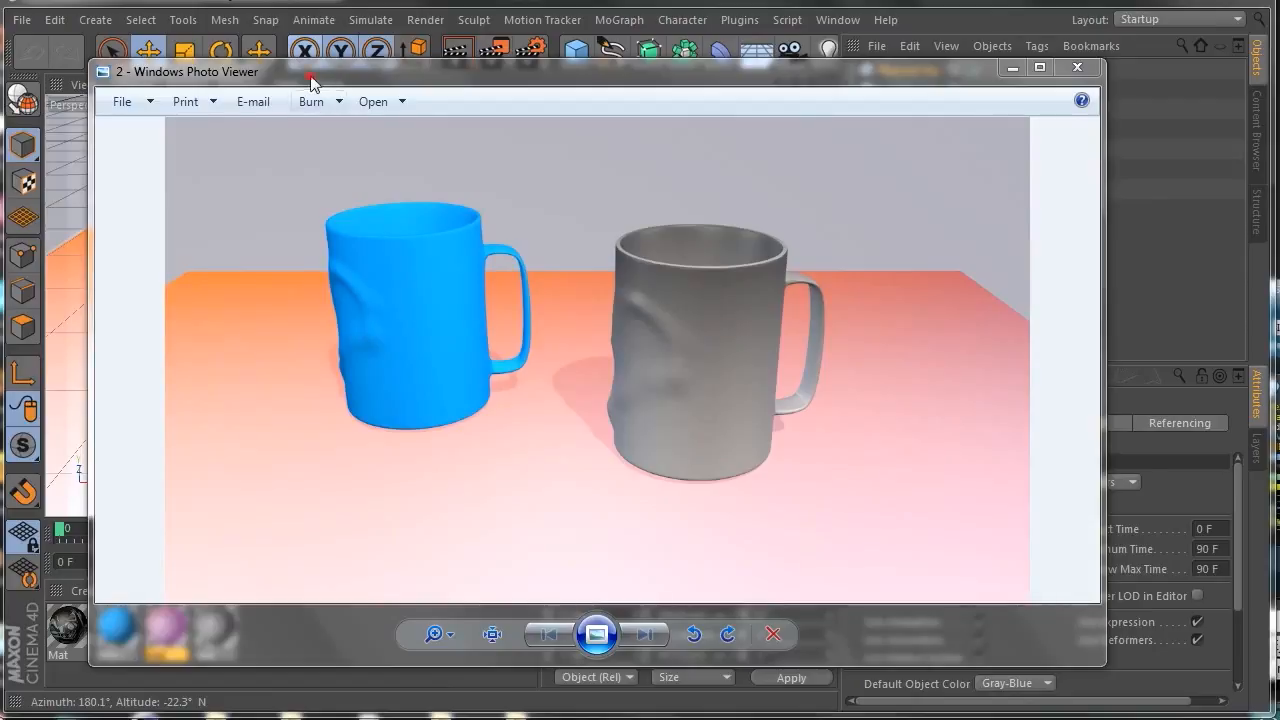
Step: Examine the finished mug render, then inspect both modelled mugs in the Cinema 4D scene from several angles
left_click_drag(997, 156, 682, 74)
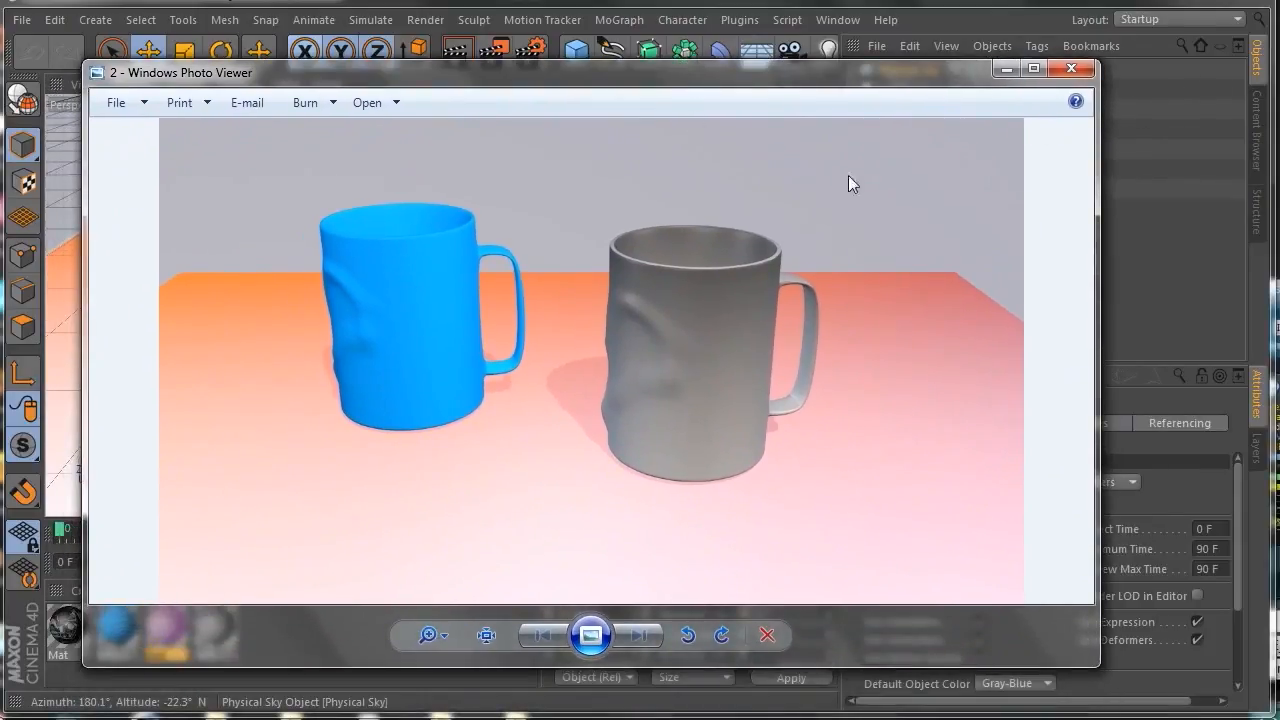
left_click(1005, 68)
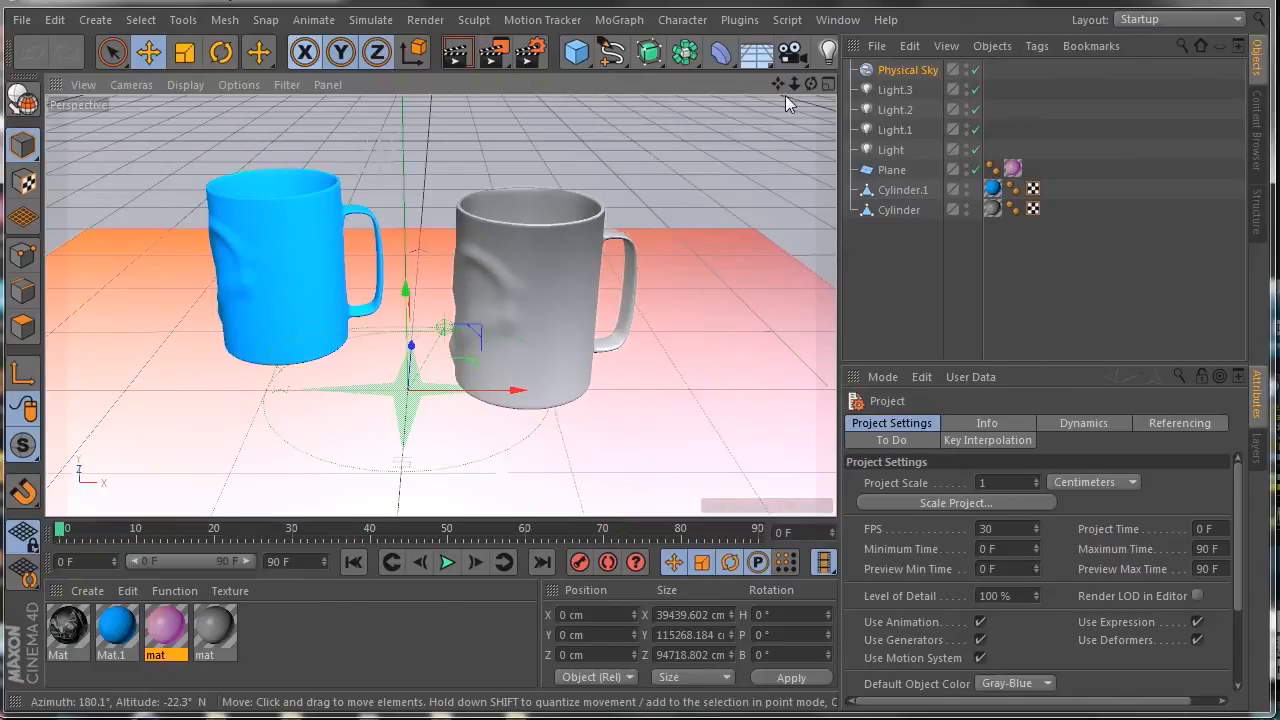
left_click_drag(810, 83, 763, 100)
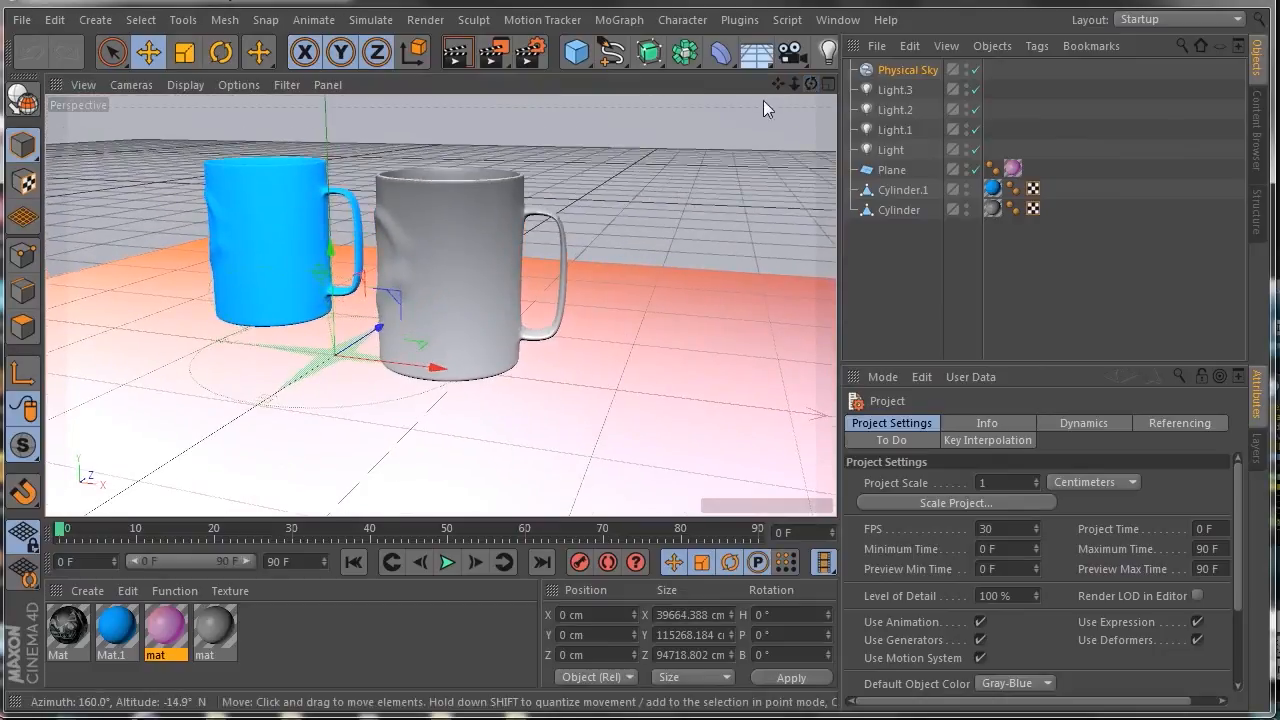
scroll(474, 253, "up", 5)
mouse_move(811, 79)
left_mouse_down()
mouse_move(778, 82)
mouse_move(800, 70)
left_mouse_up()
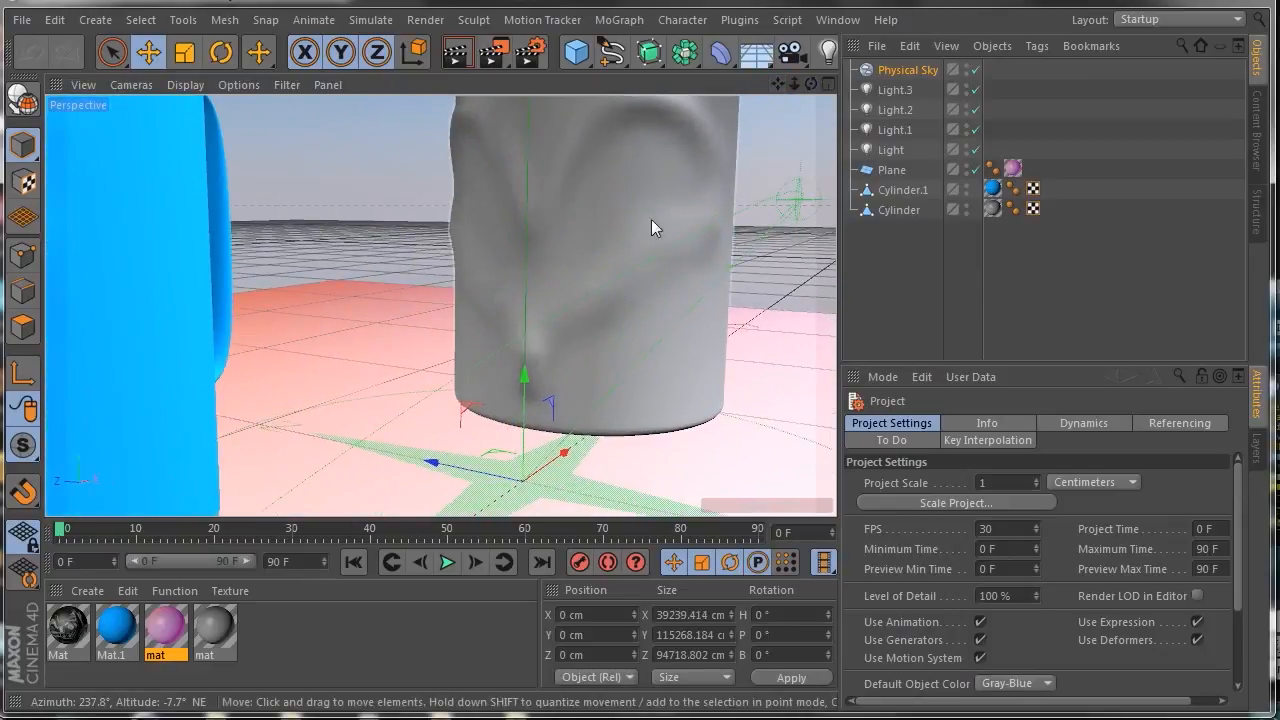
mouse_move(794, 80)
left_mouse_down()
mouse_move(778, 86)
mouse_move(812, 83)
mouse_move(781, 84)
left_mouse_up()
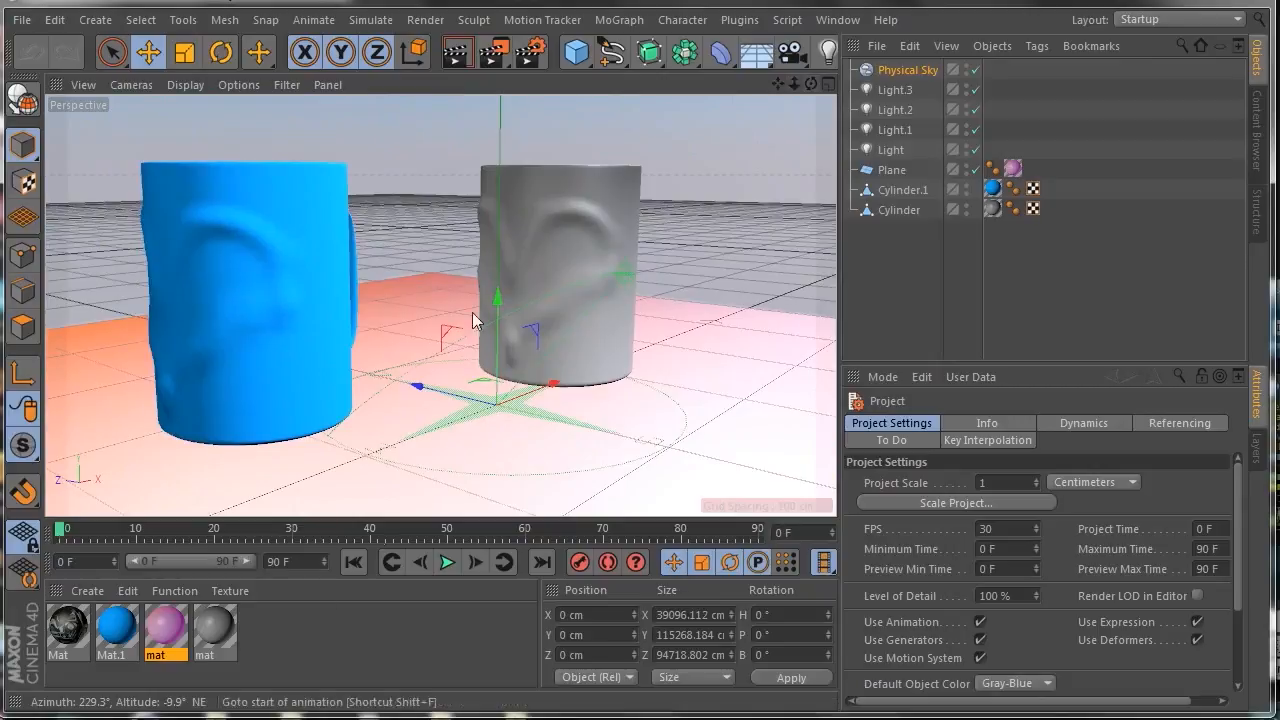
left_click_drag(812, 82, 771, 96)
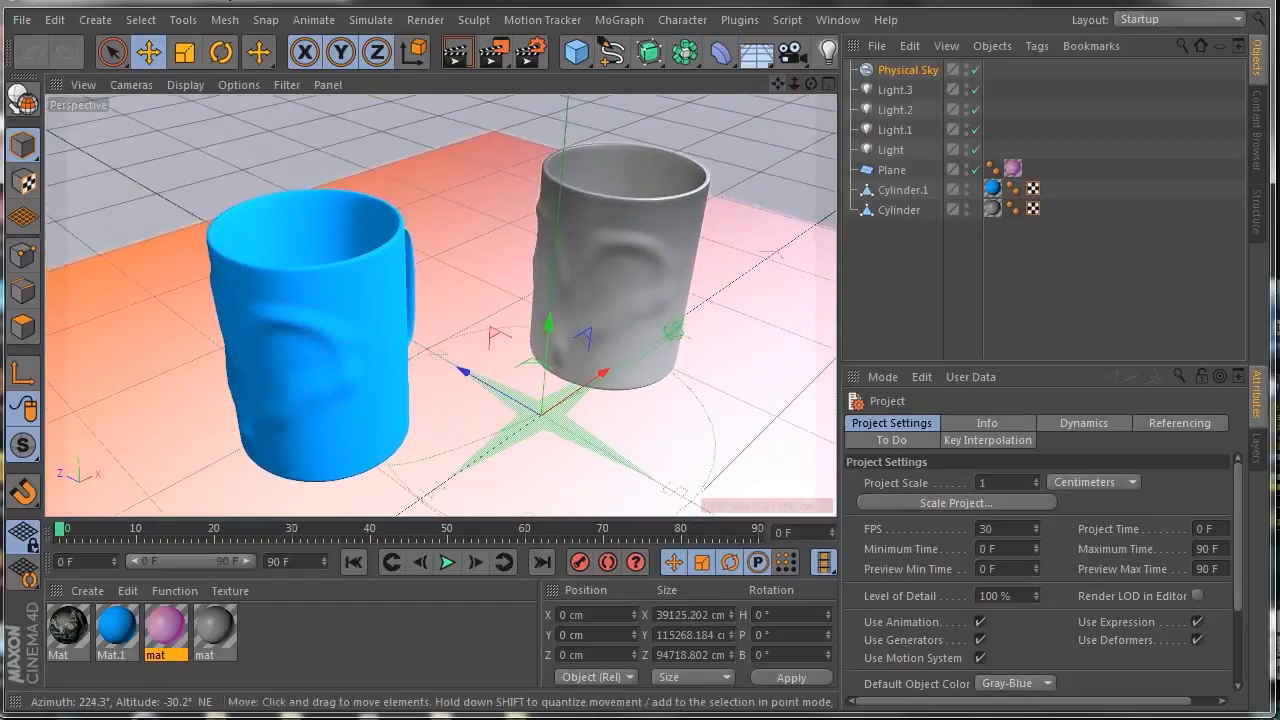
Step: Switch to Firefox and browse the coffee mug image results for shape and handle references
left_click(200, 718)
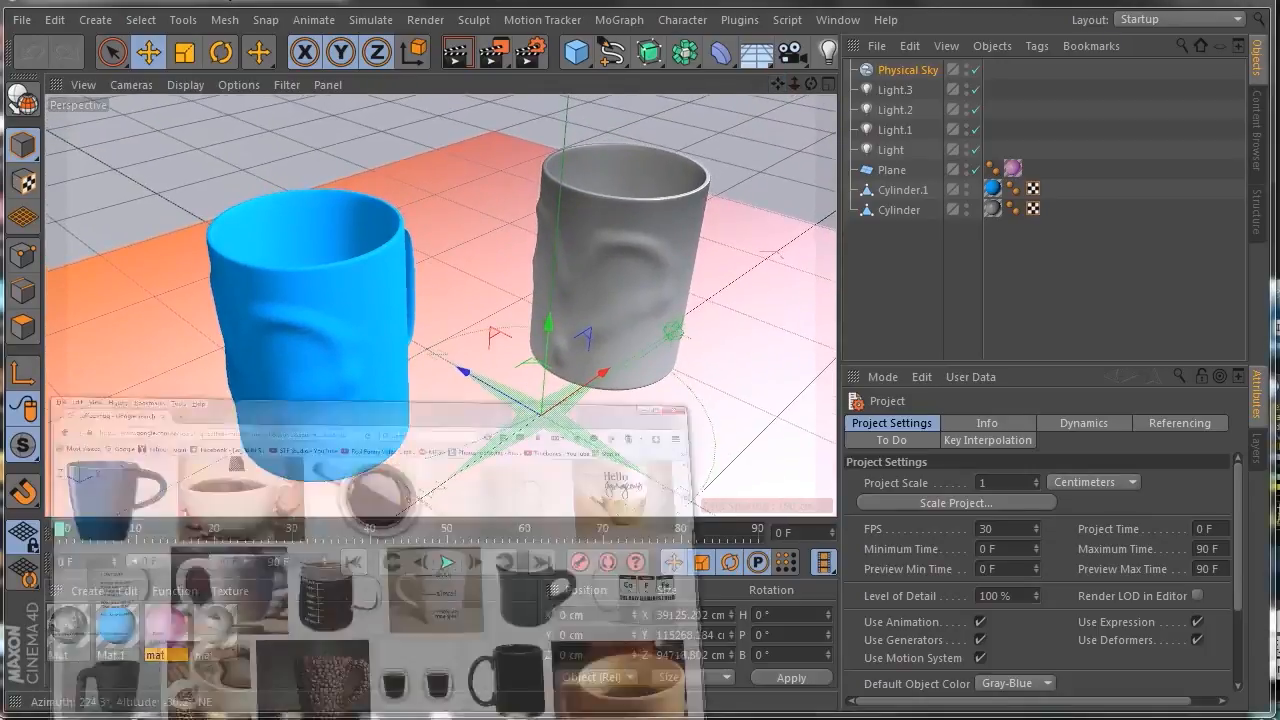
scroll(335, 341, "up", 5)
scroll(335, 341, "up", 5)
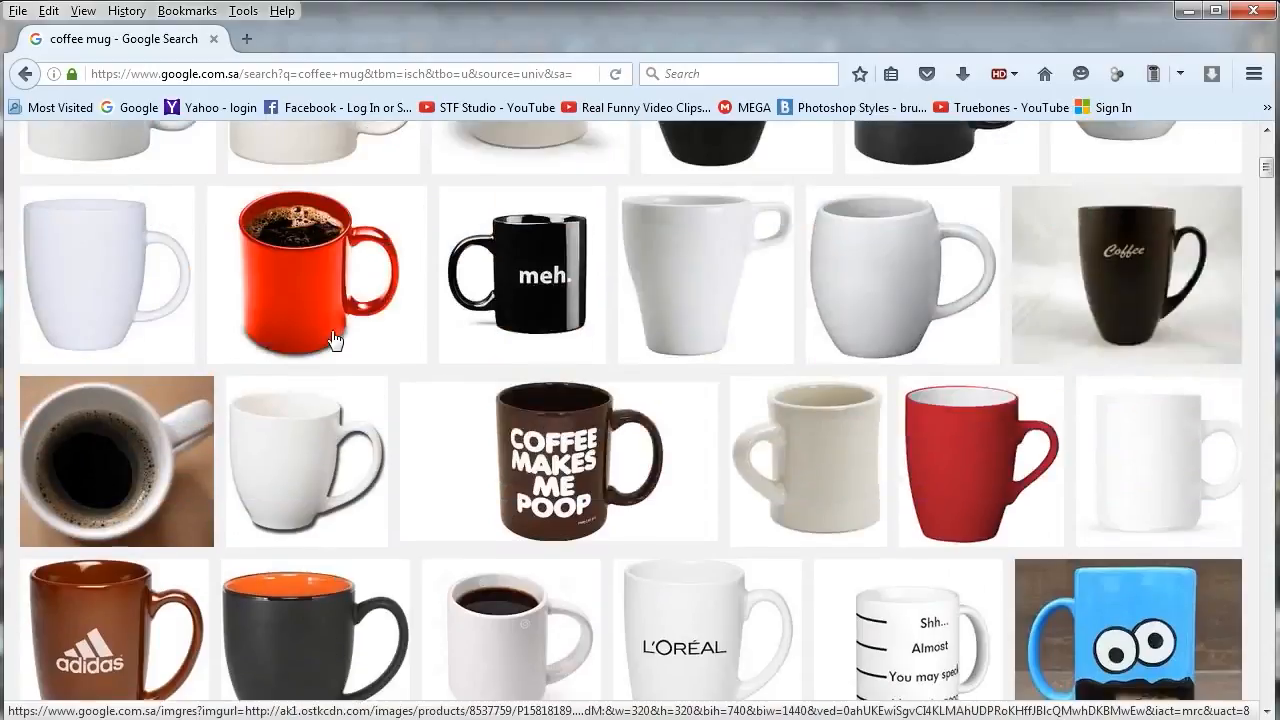
scroll(753, 484, "down", 3)
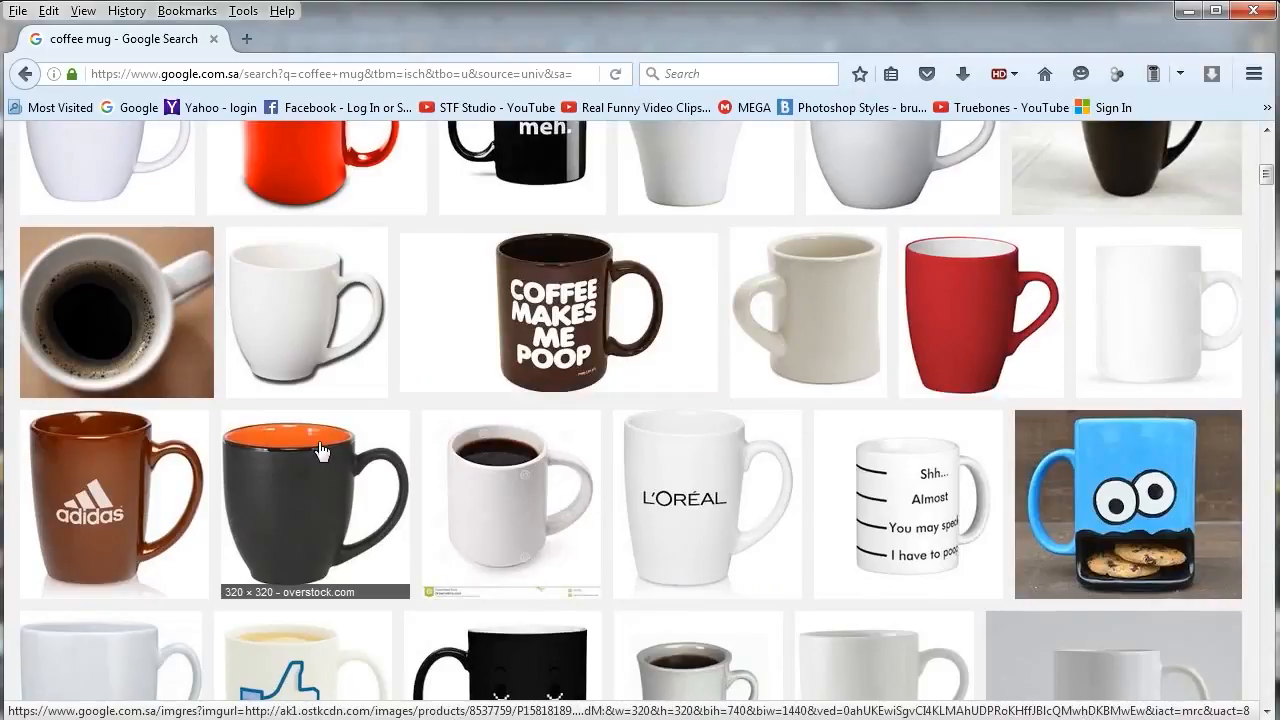
scroll(320, 450, "up", 5)
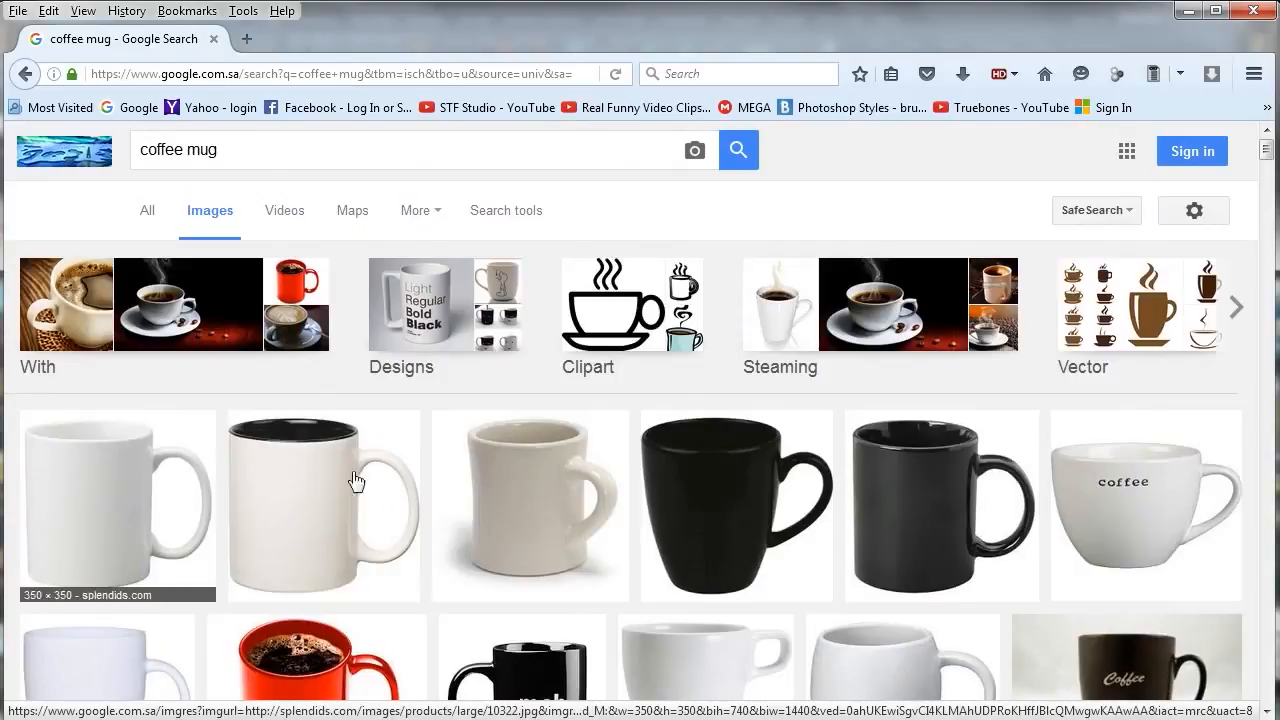
scroll(451, 508, "down", 15)
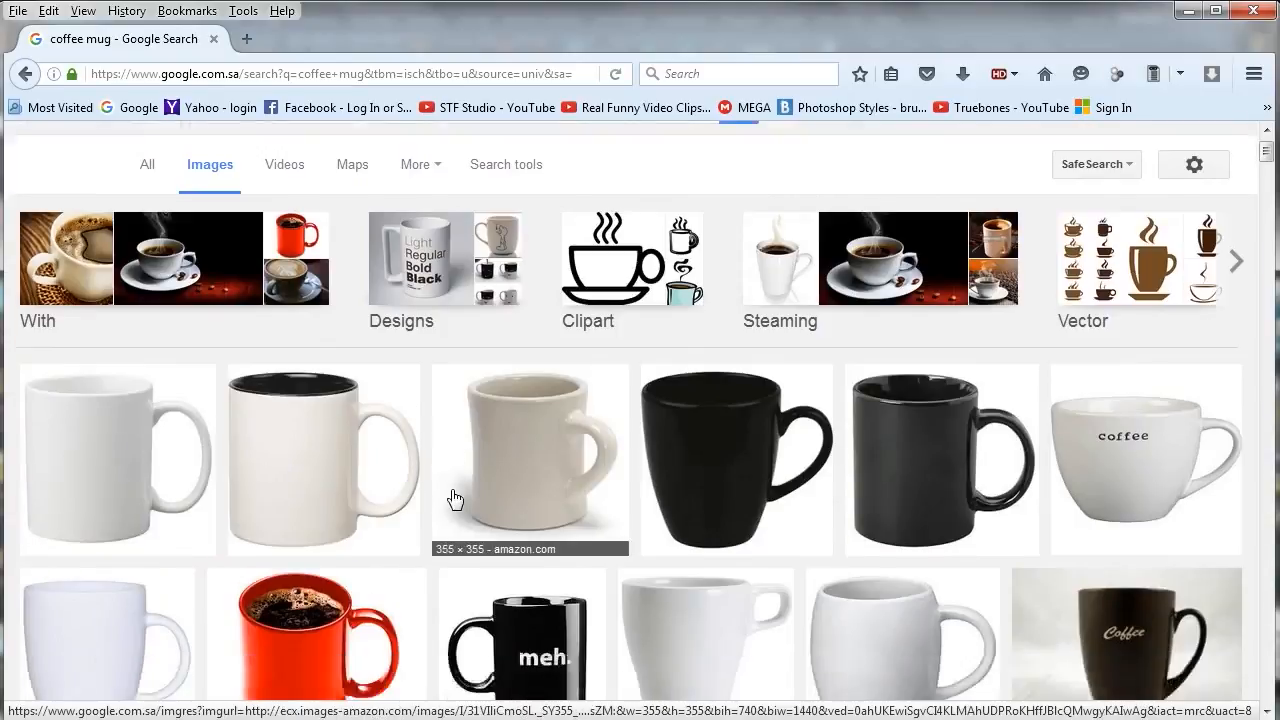
scroll(450, 487, "up", 5)
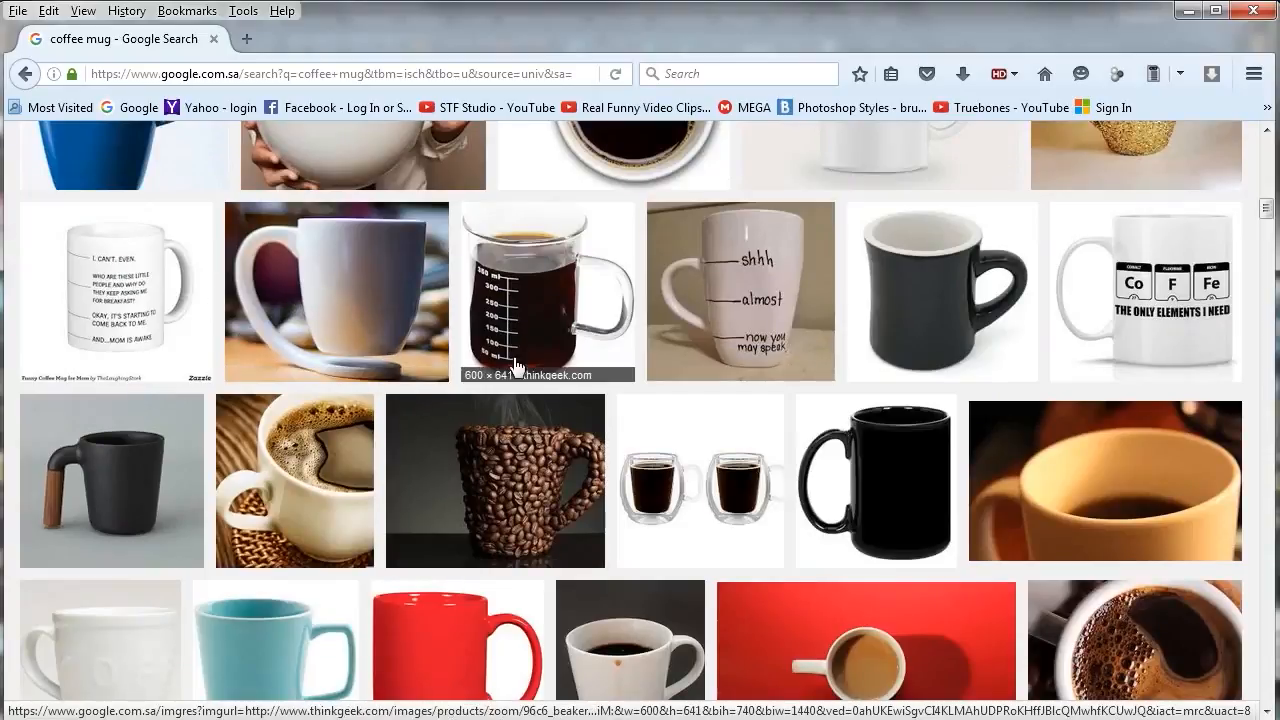
scroll(514, 365, "down", 5)
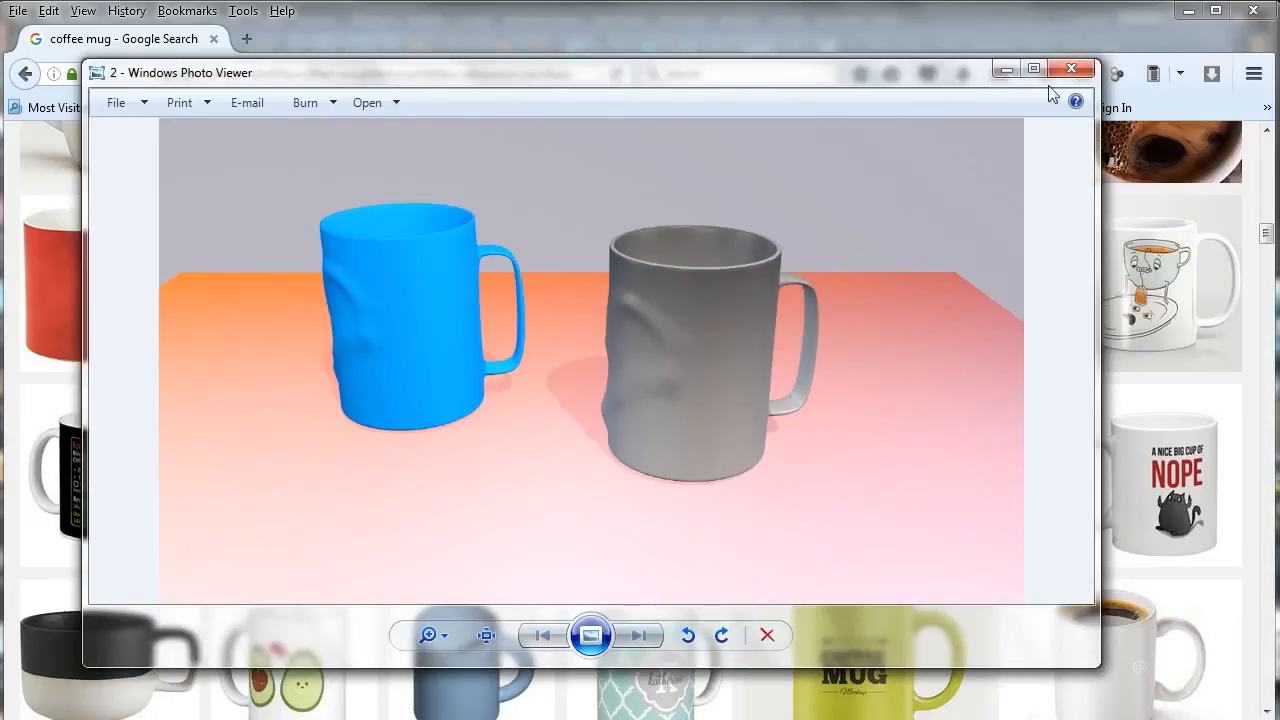
left_click(996, 70)
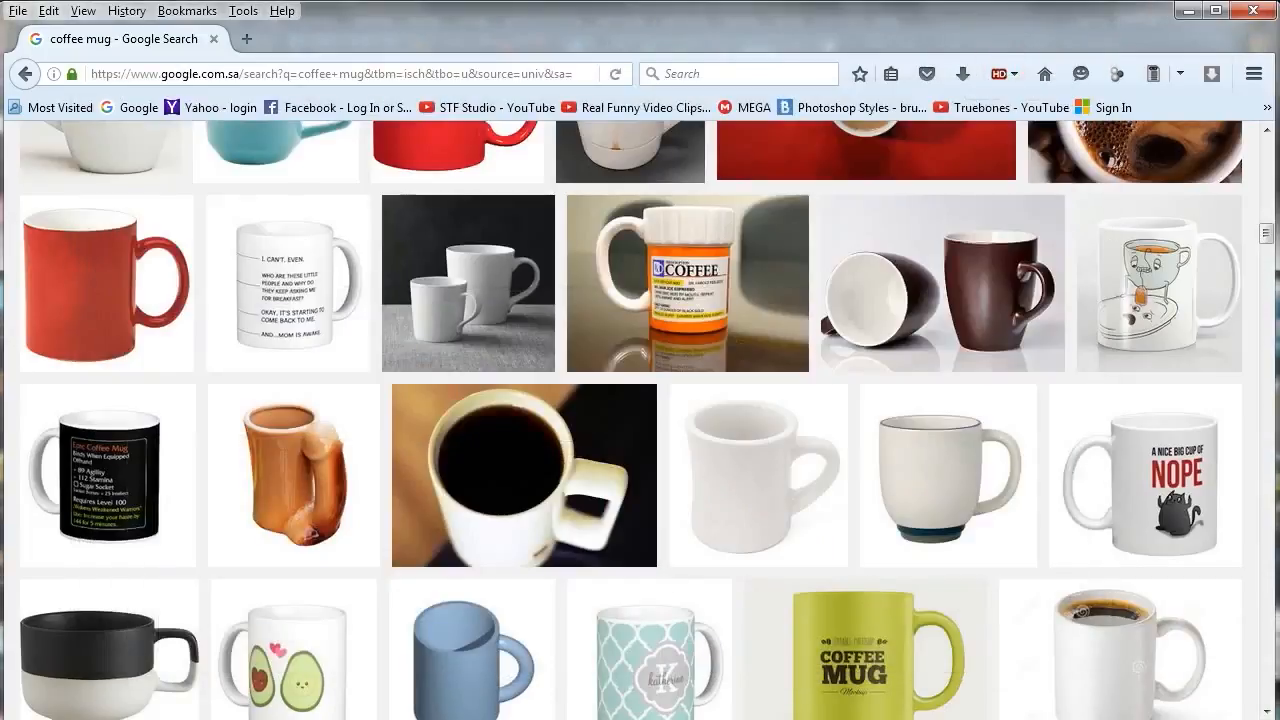
Step: Switch back to Cinema 4D and create a new empty project
key("alt+Tab")
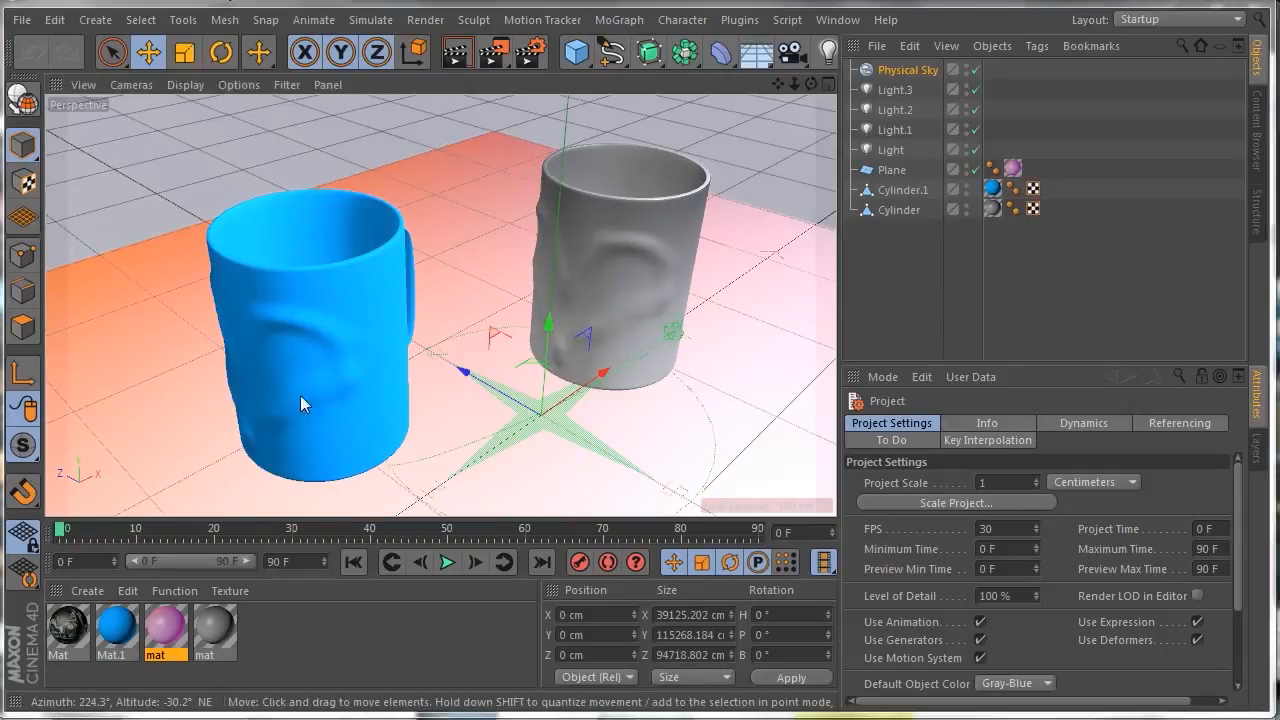
left_click(21, 21)
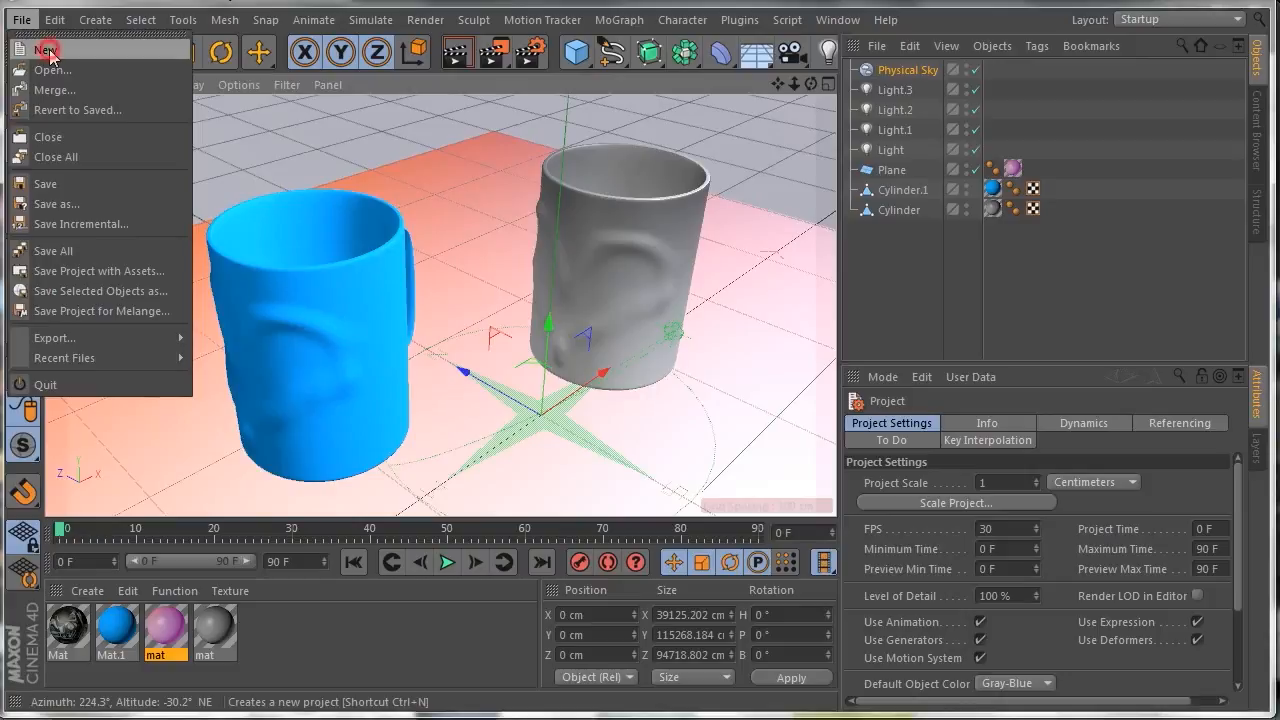
left_click(47, 51)
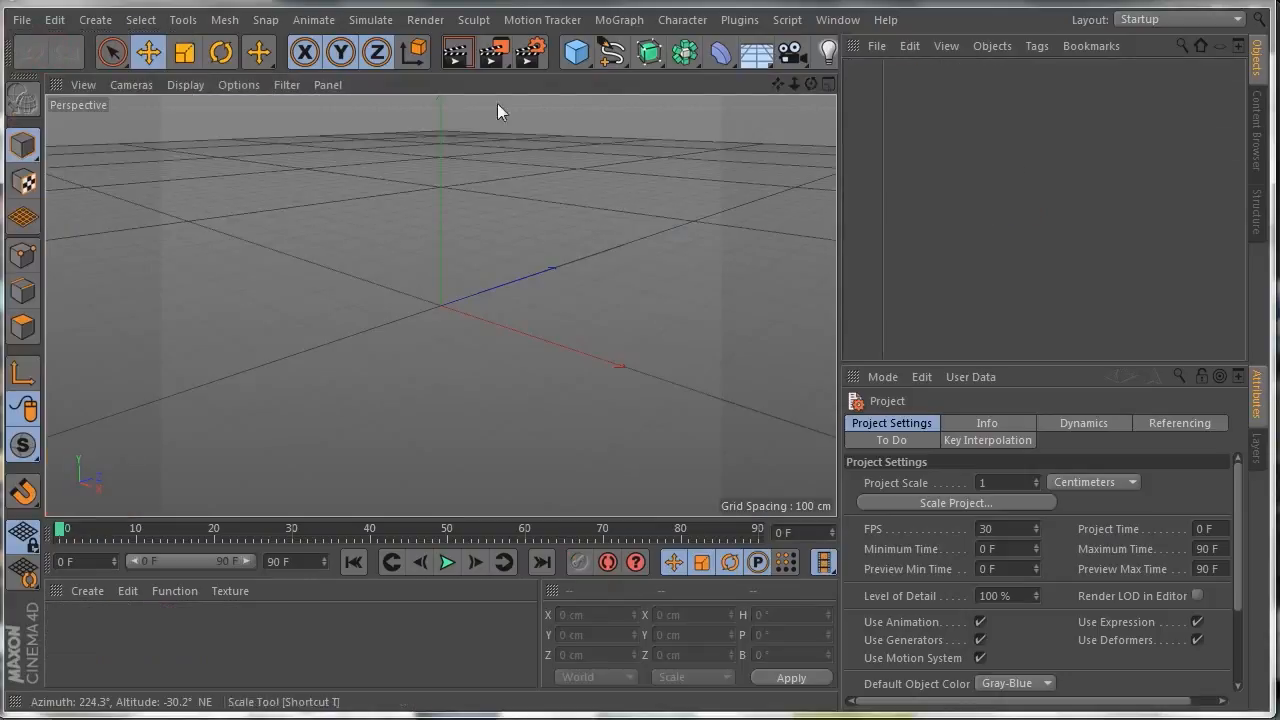
left_click(590, 60)
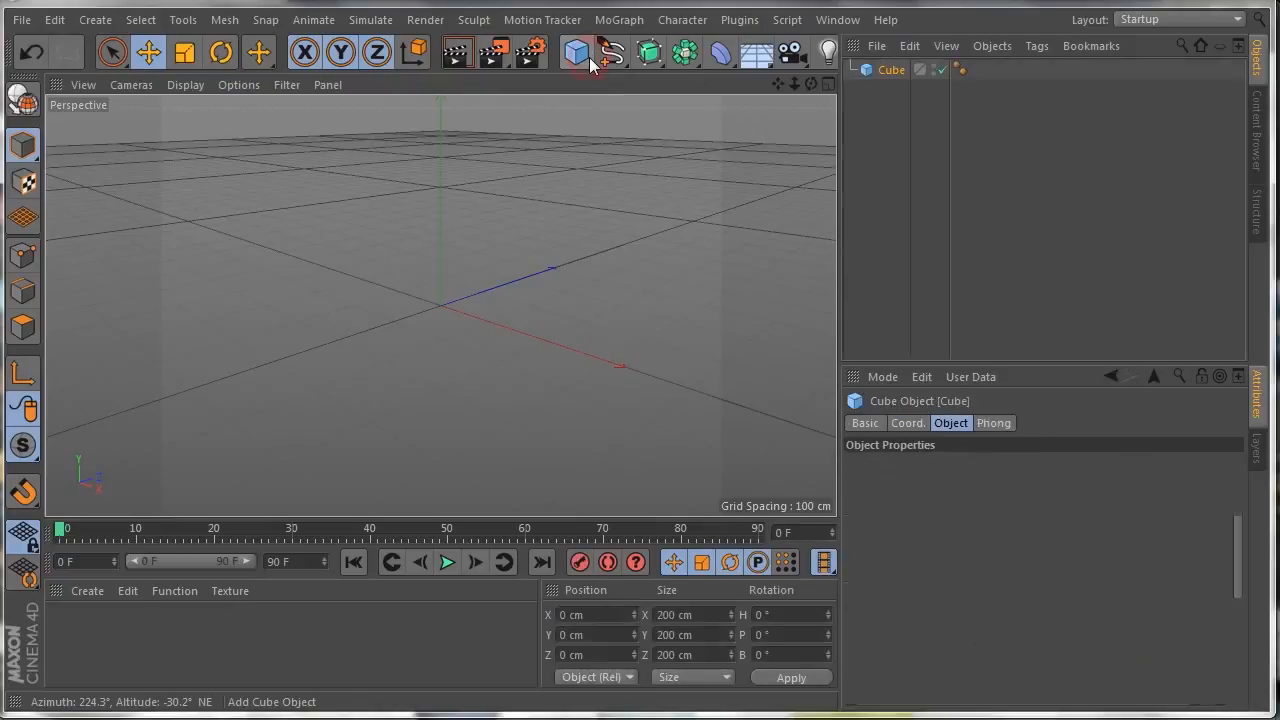
left_click(868, 70)
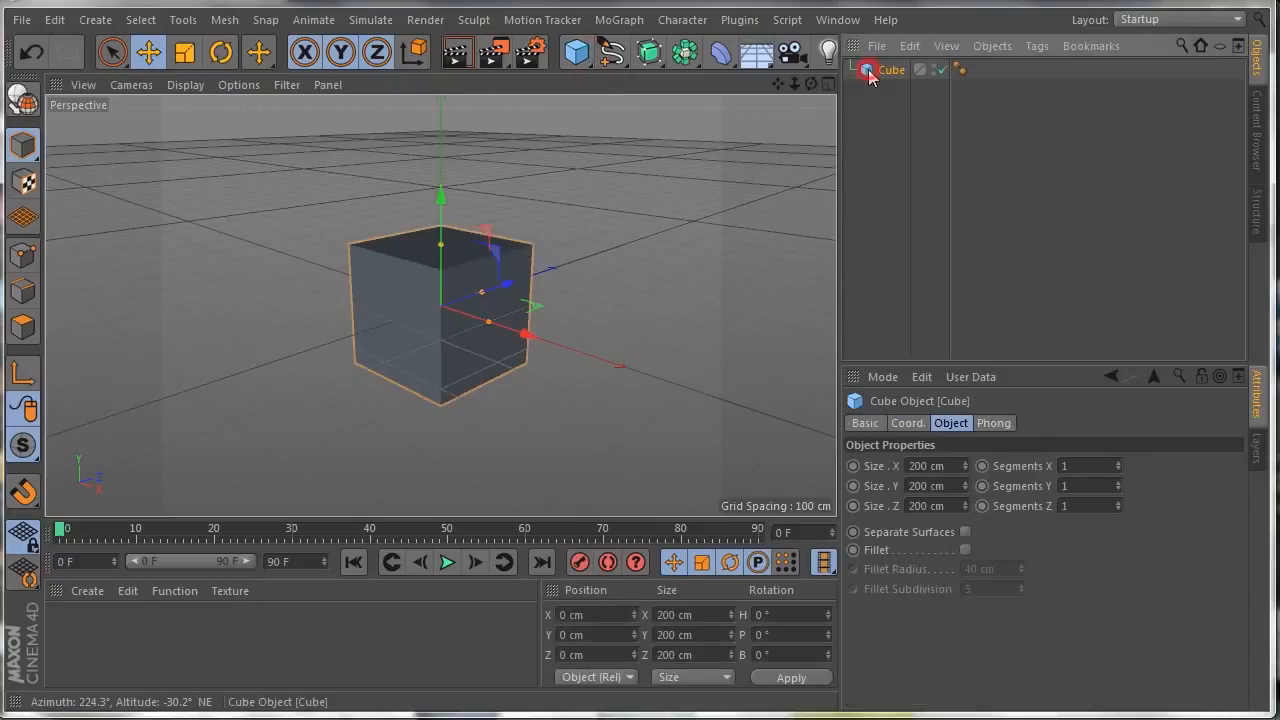
key("Delete")
Step: Add a Cylinder primitive to the scene and set its height to 100 cm
left_click(578, 55)
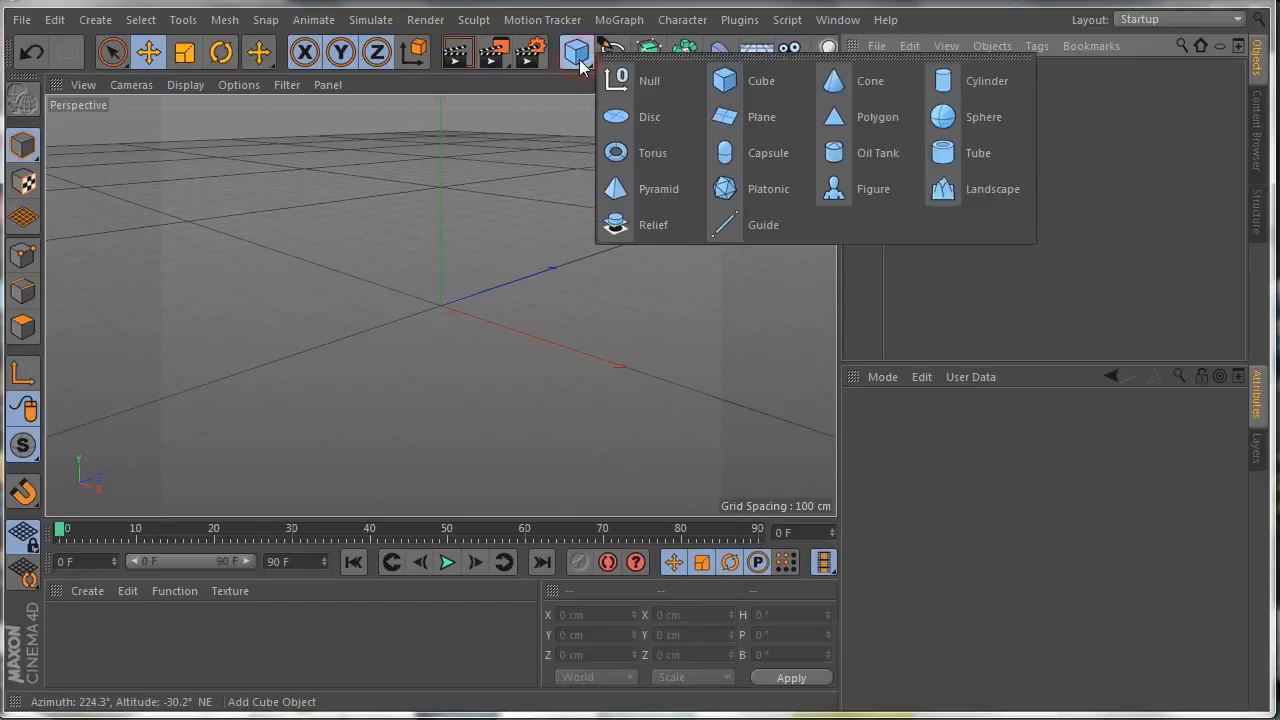
left_click(972, 81)
left_click_drag(811, 84, 811, 115)
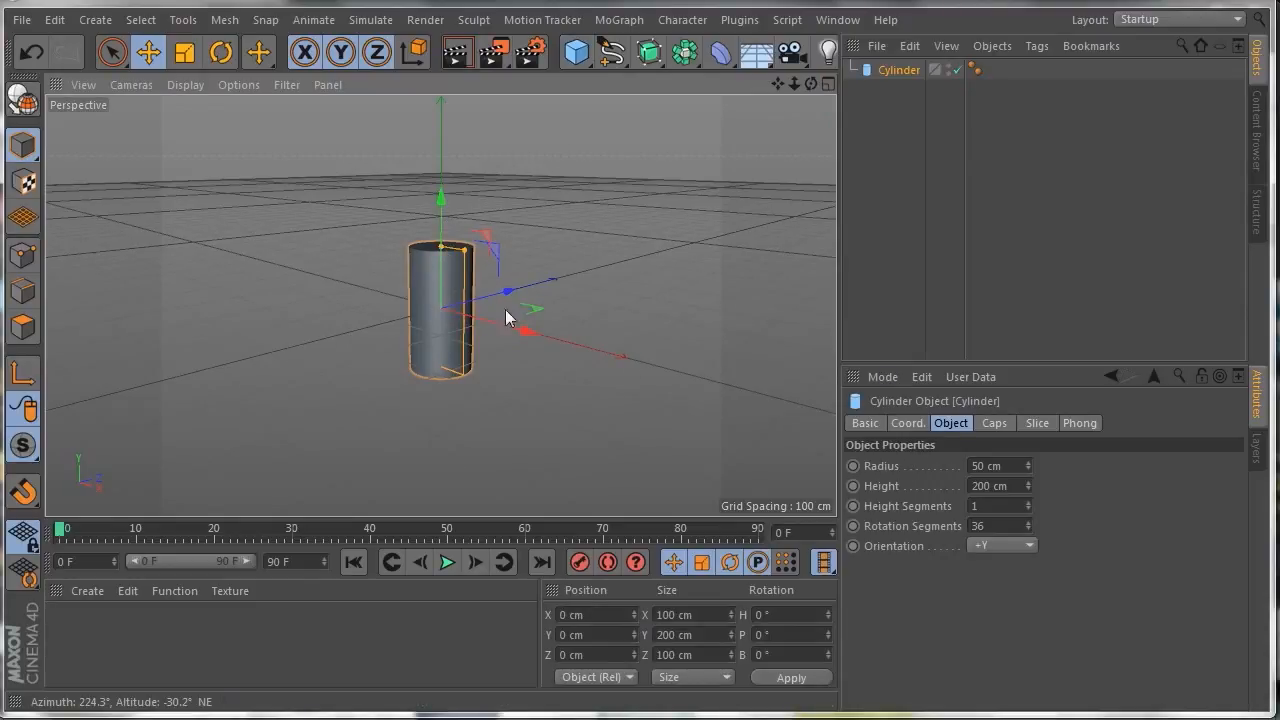
left_click_drag(1020, 487, 862, 488)
type("100")
key("Return")
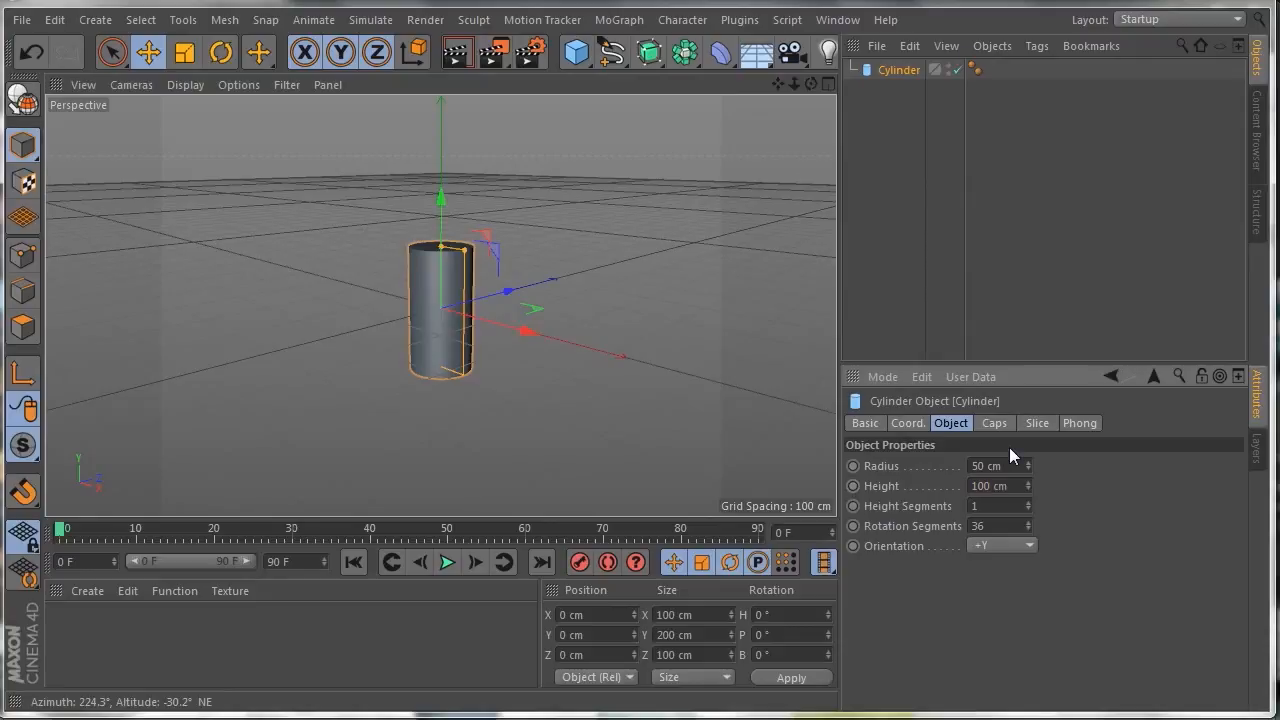
Step: Move the cylinder up about 53 cm along Y in the Front view so its base sits on the floor line
left_click(827, 84)
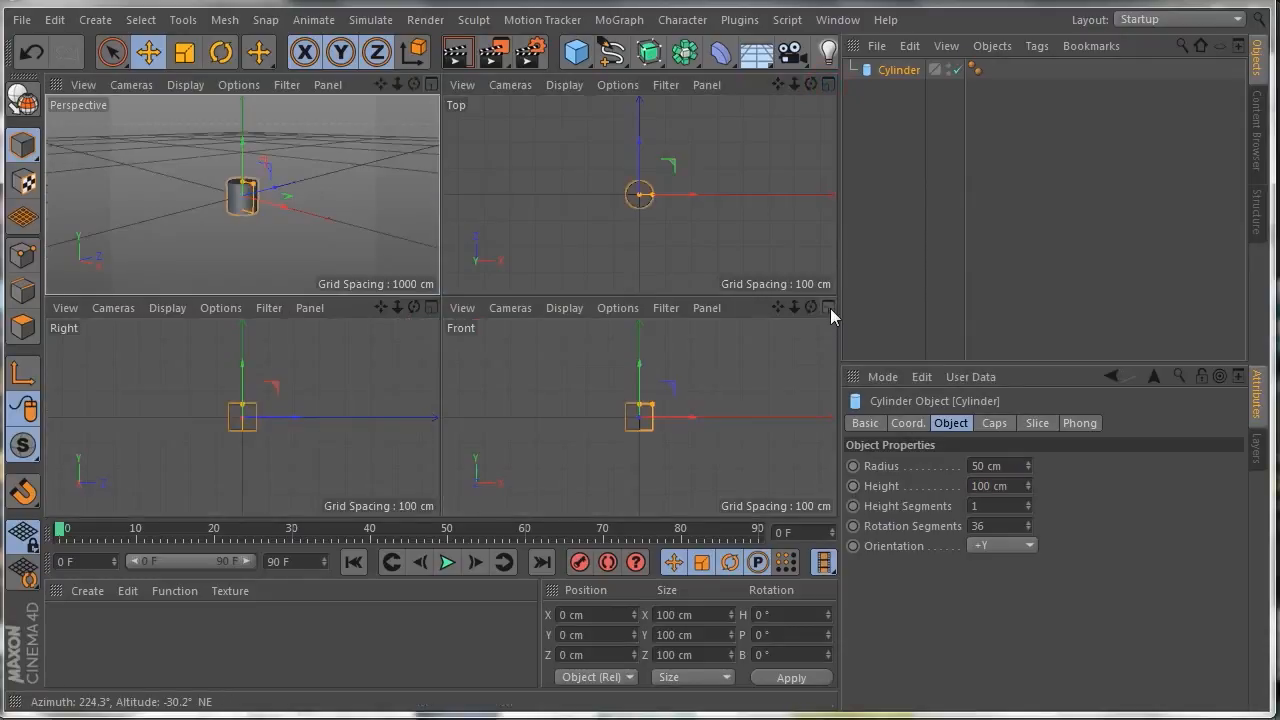
left_click(830, 308)
left_click_drag(440, 209, 449, 180)
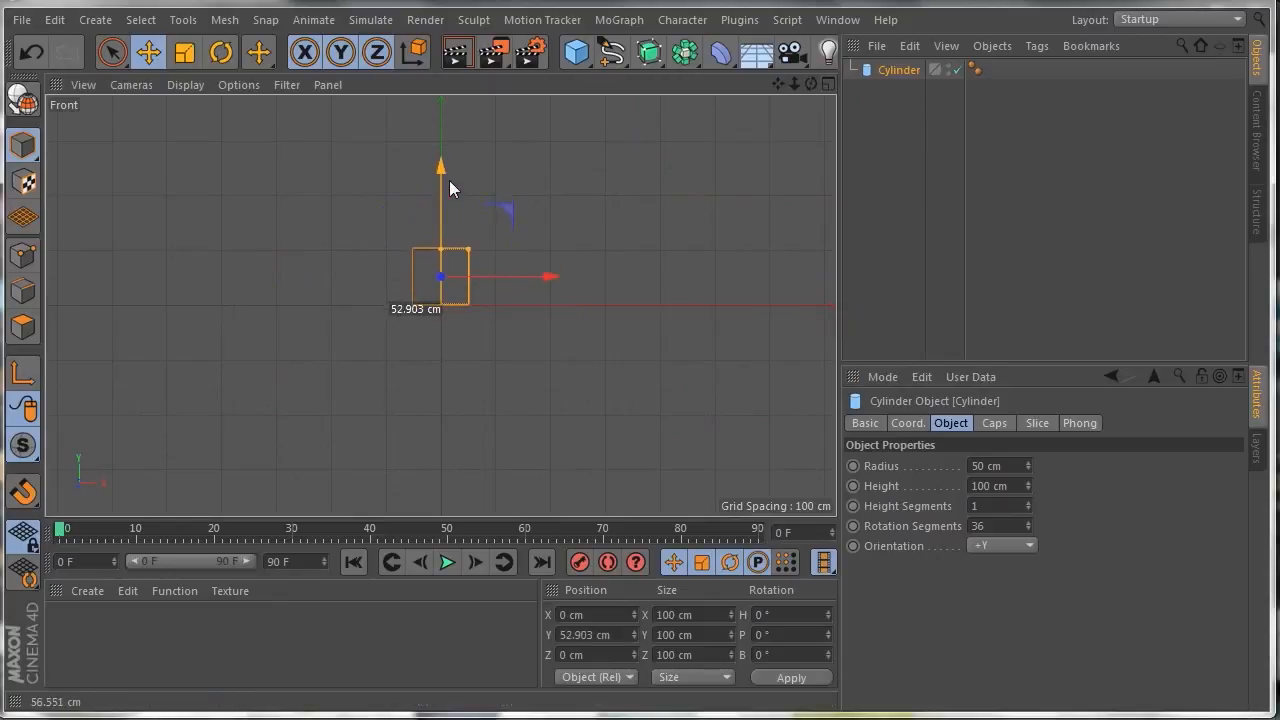
Step: Set the cylinder's radius to 30 cm
left_click(1008, 465)
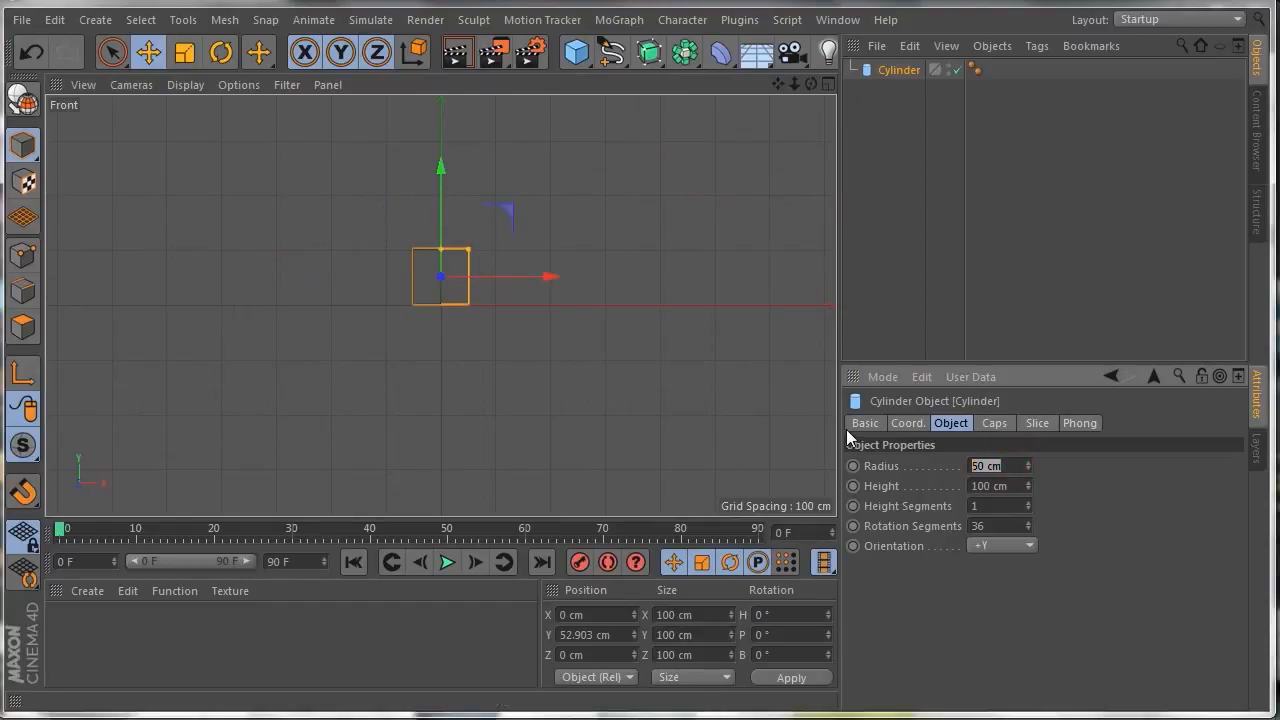
type("30")
key("Return")
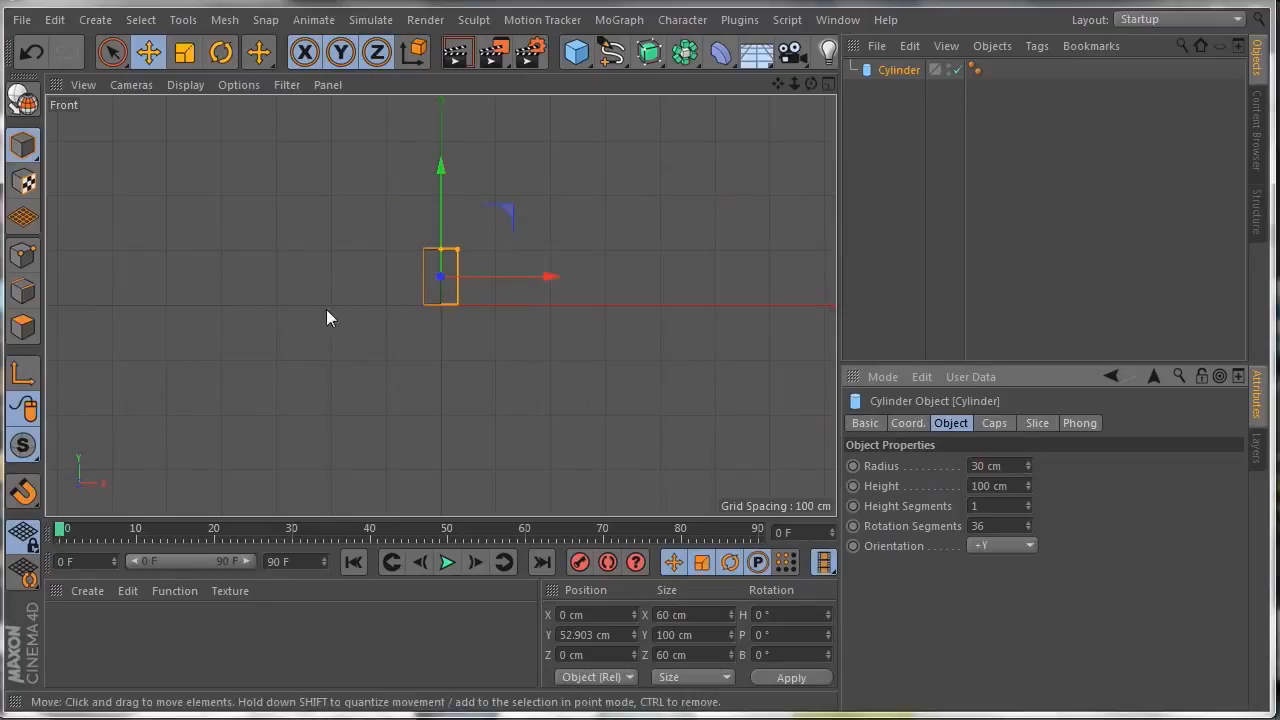
Step: Return to the Perspective view and set the cylinder to 16 rotation segments and 8 height segments
scroll(568, 260, "up", 3)
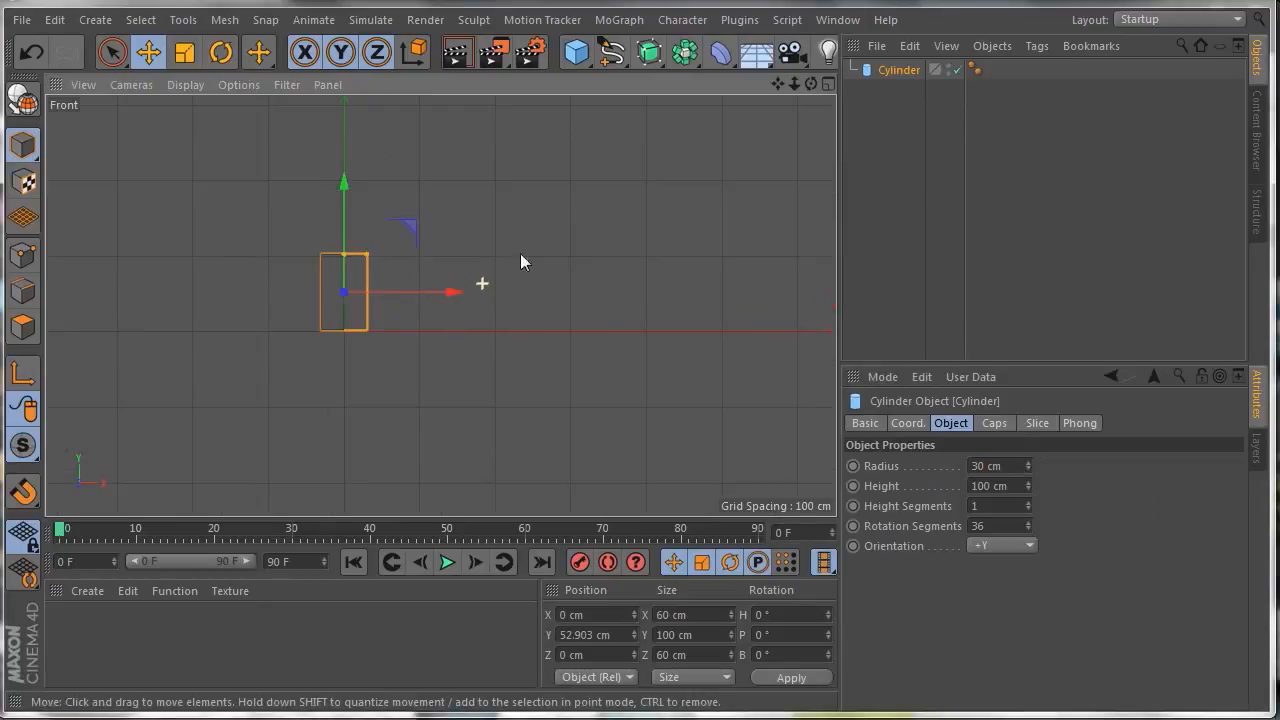
left_click(828, 84)
left_click(428, 84)
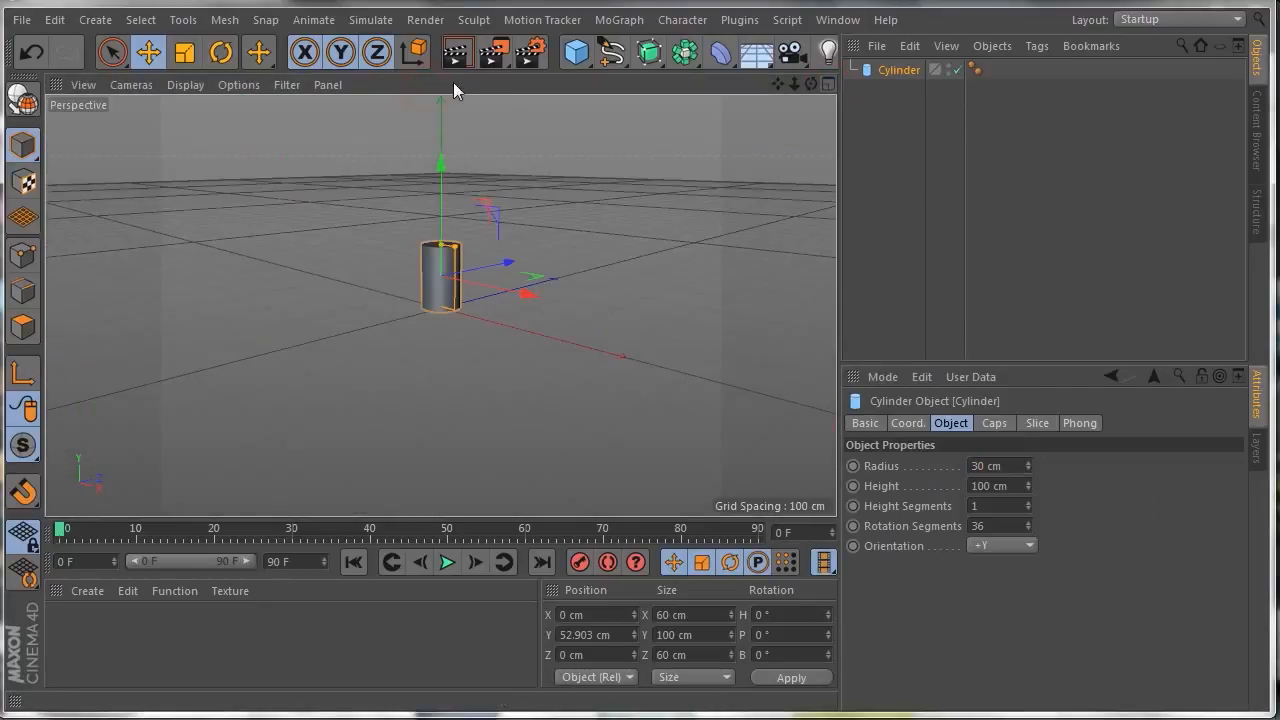
mouse_move(801, 81)
left_mouse_down()
mouse_move(812, 79)
mouse_move(782, 82)
left_mouse_up()
double_click(1000, 524)
type("1")
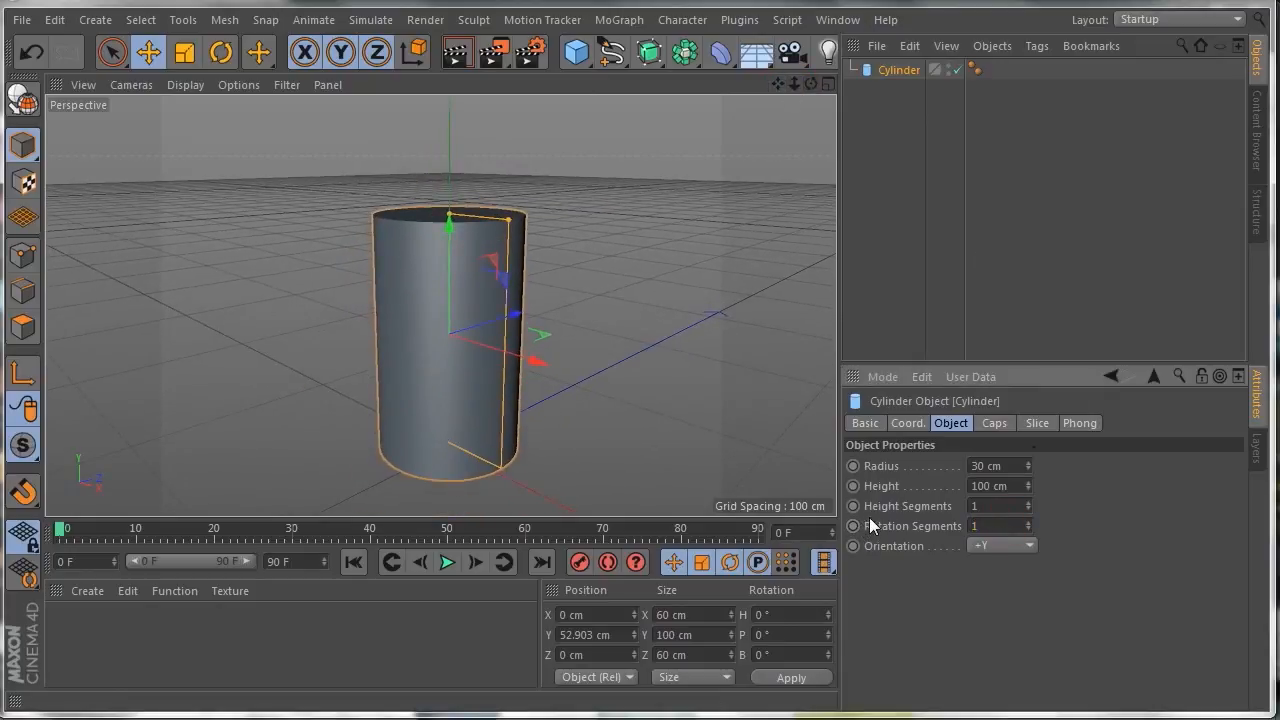
type("6")
left_click(1132, 514)
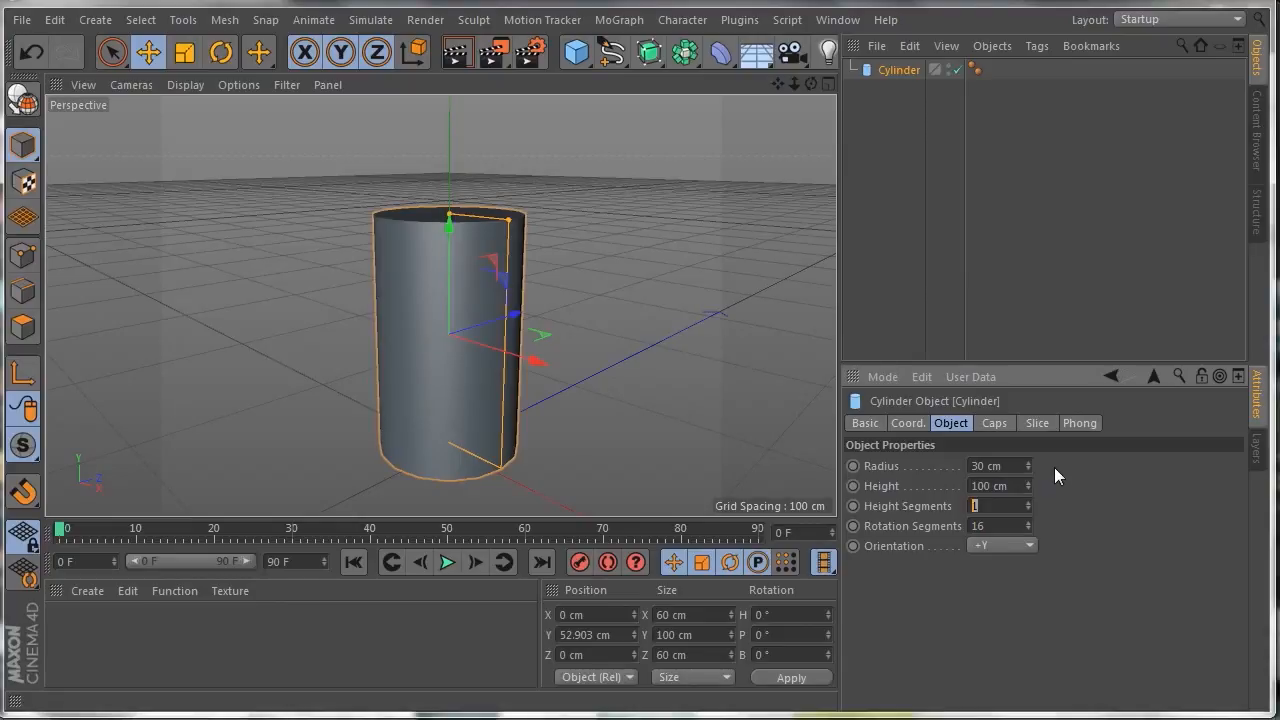
type("8")
left_click(1145, 489)
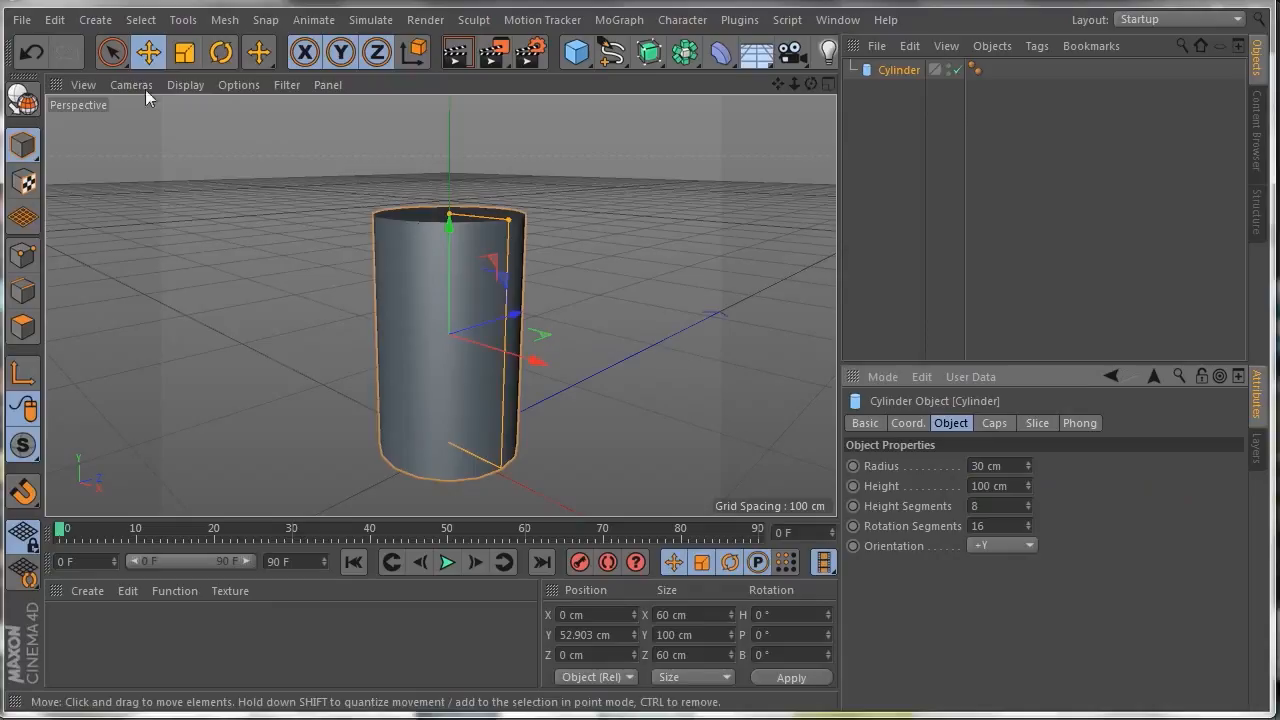
Step: Change the viewport display to Gouraud Shading (Lines) and inspect the cylinder's segment edges up close
left_click(184, 86)
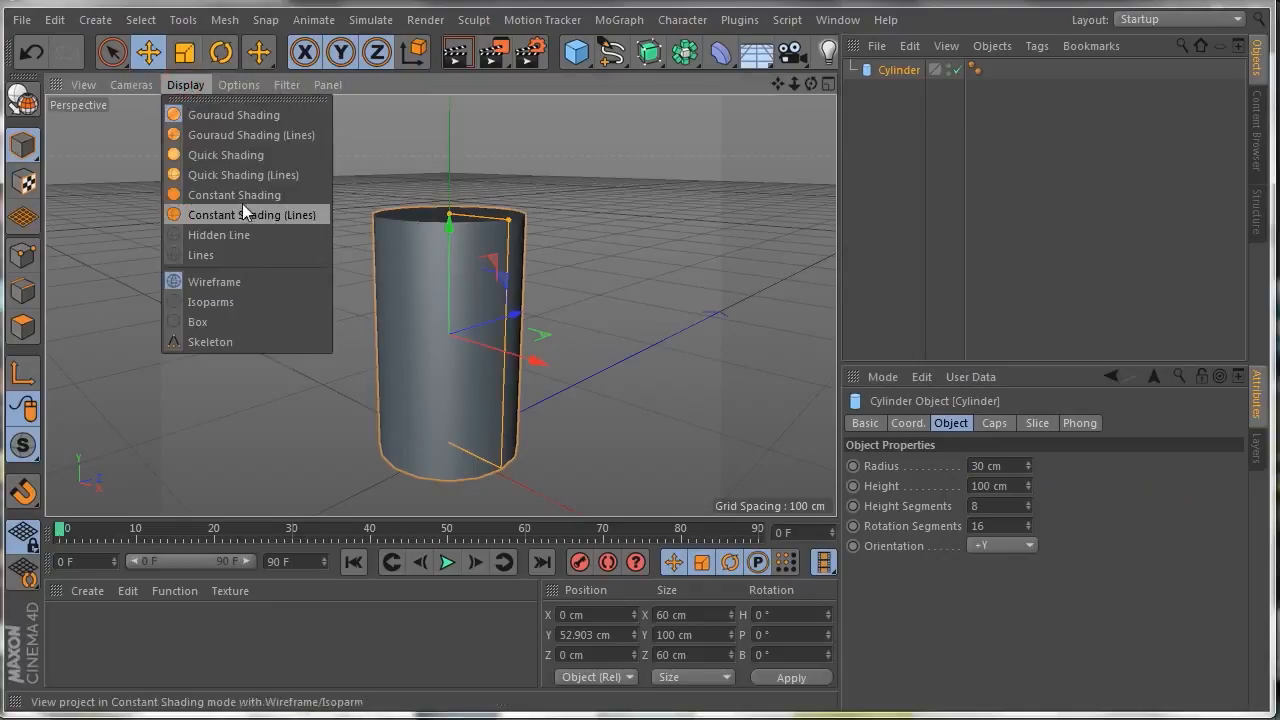
left_click(252, 134)
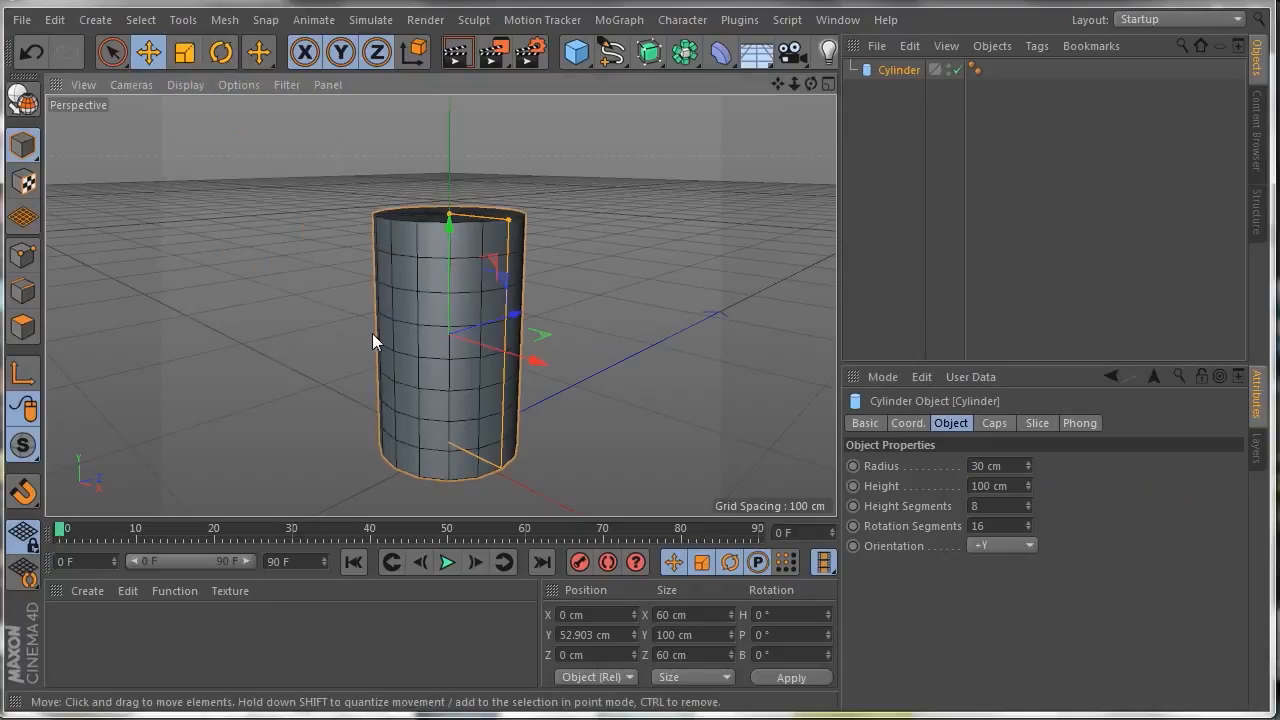
scroll(372, 333, "up", 4)
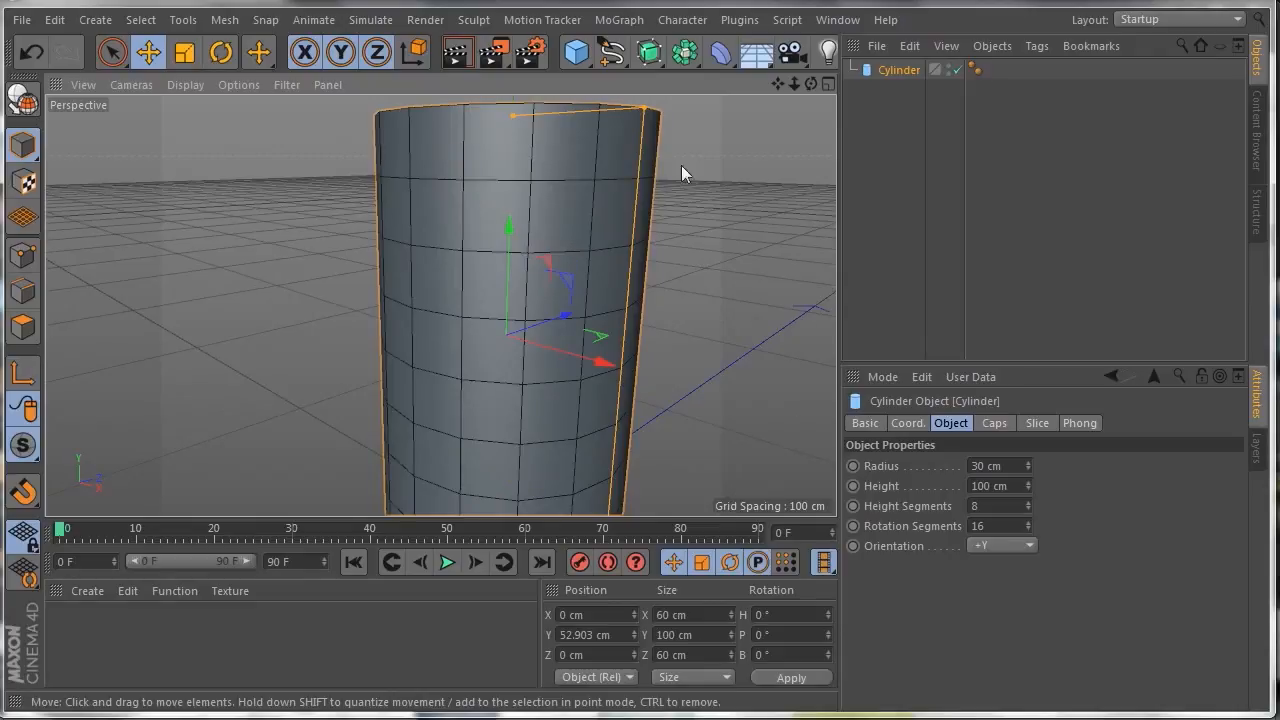
left_click_drag(811, 84, 712, 195)
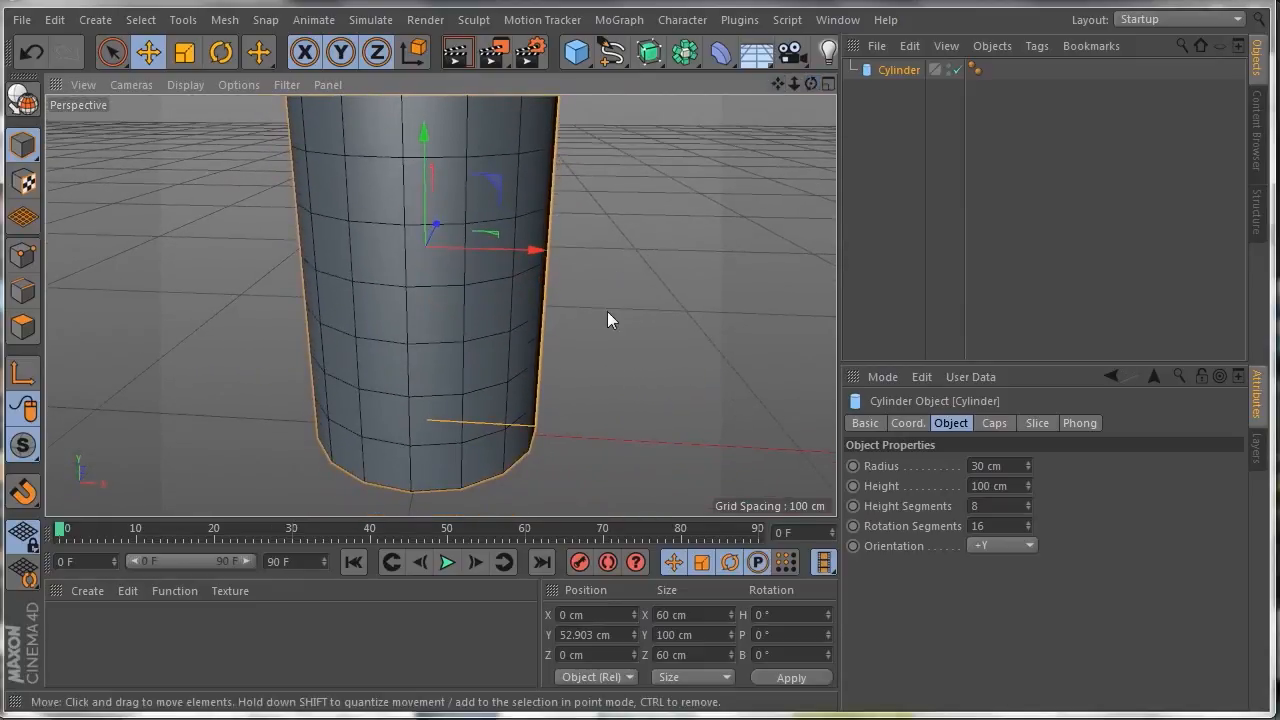
Step: Convert the cylinder primitive to an editable polygon object and switch to polygon mode
scroll(607, 319, "down", 3)
left_click_drag(813, 81, 798, 121)
scroll(475, 268, "up", 3)
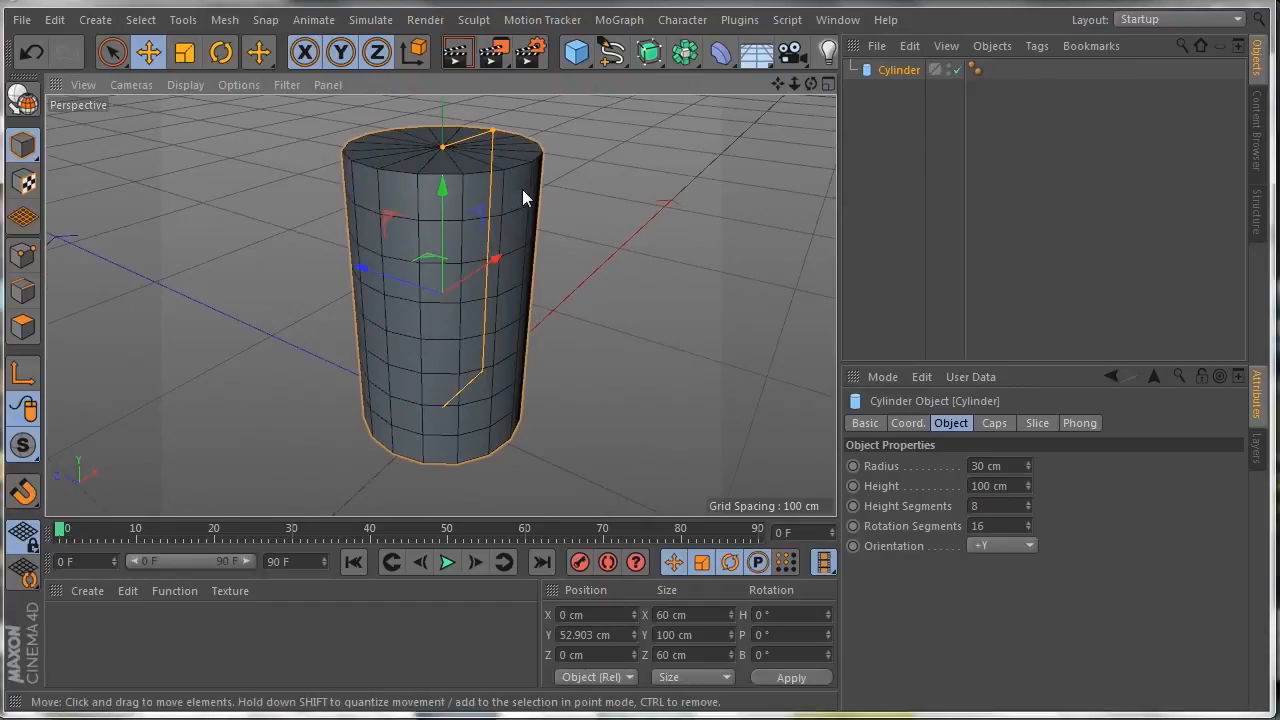
key("c")
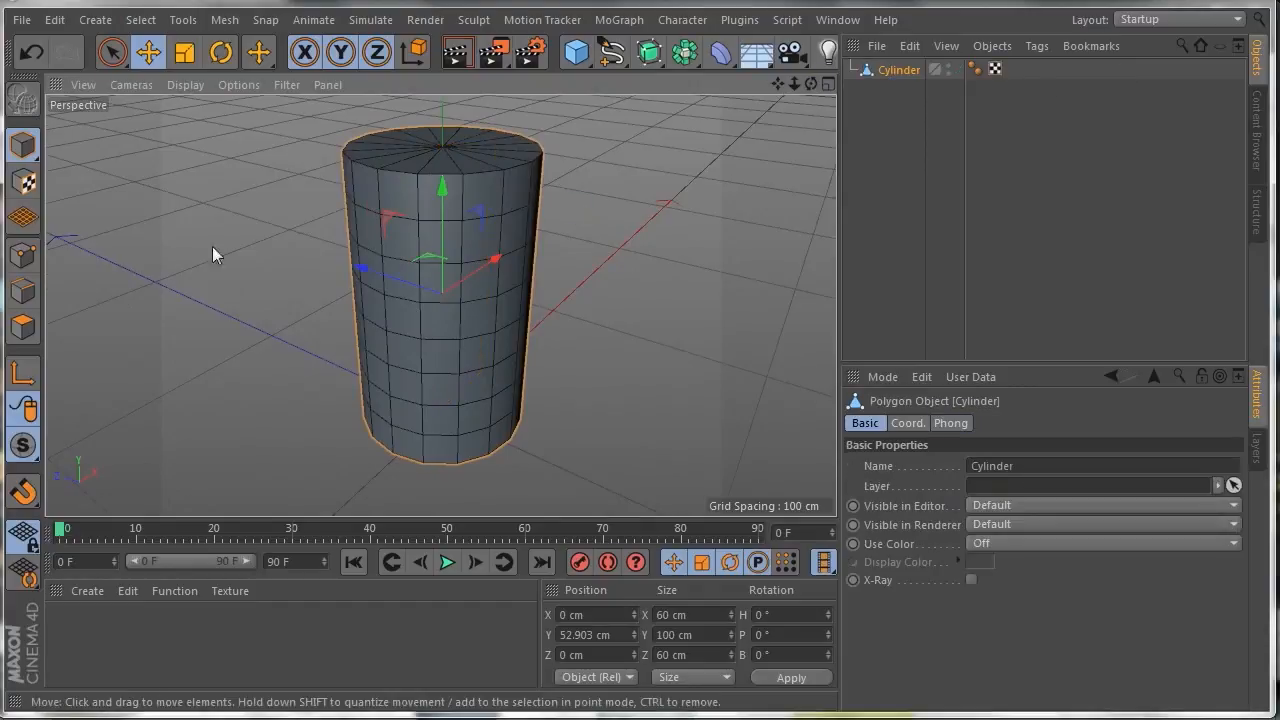
left_click(23, 327)
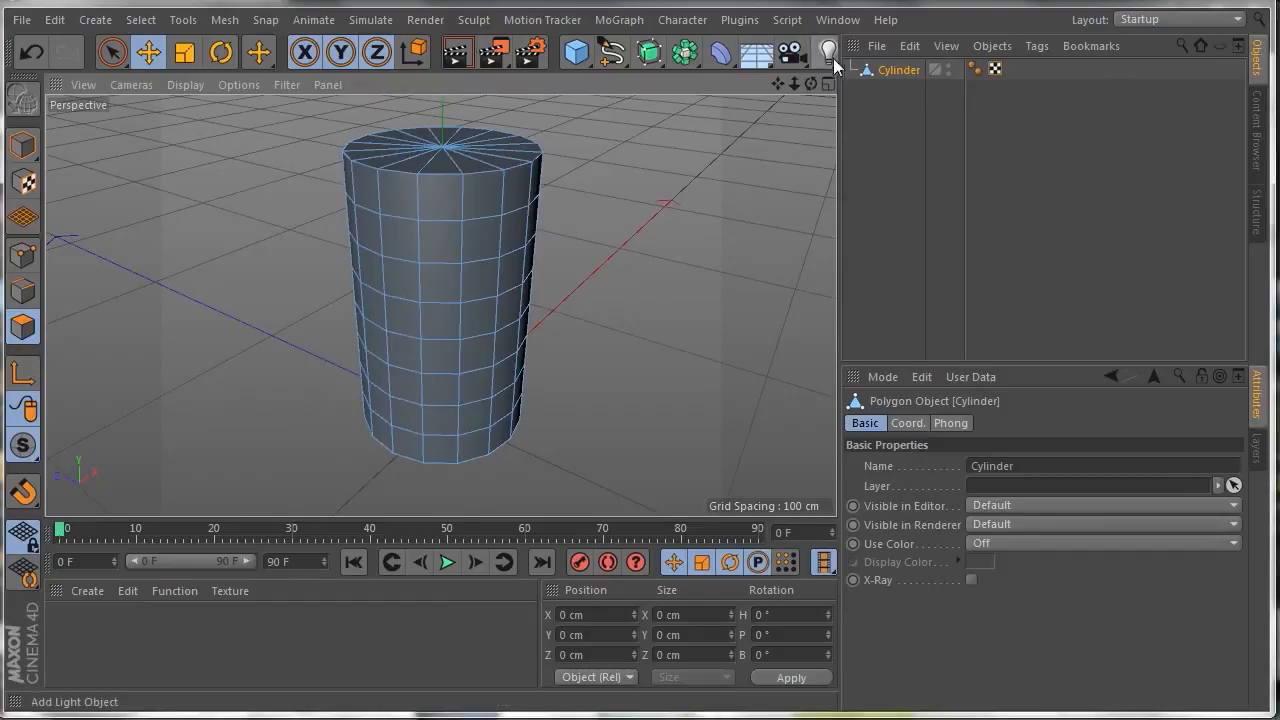
Step: Cut three closely spaced edge loops around the cylinder's side just below the top rim using the Knife in Loop mode
left_click_drag(810, 84, 612, 220)
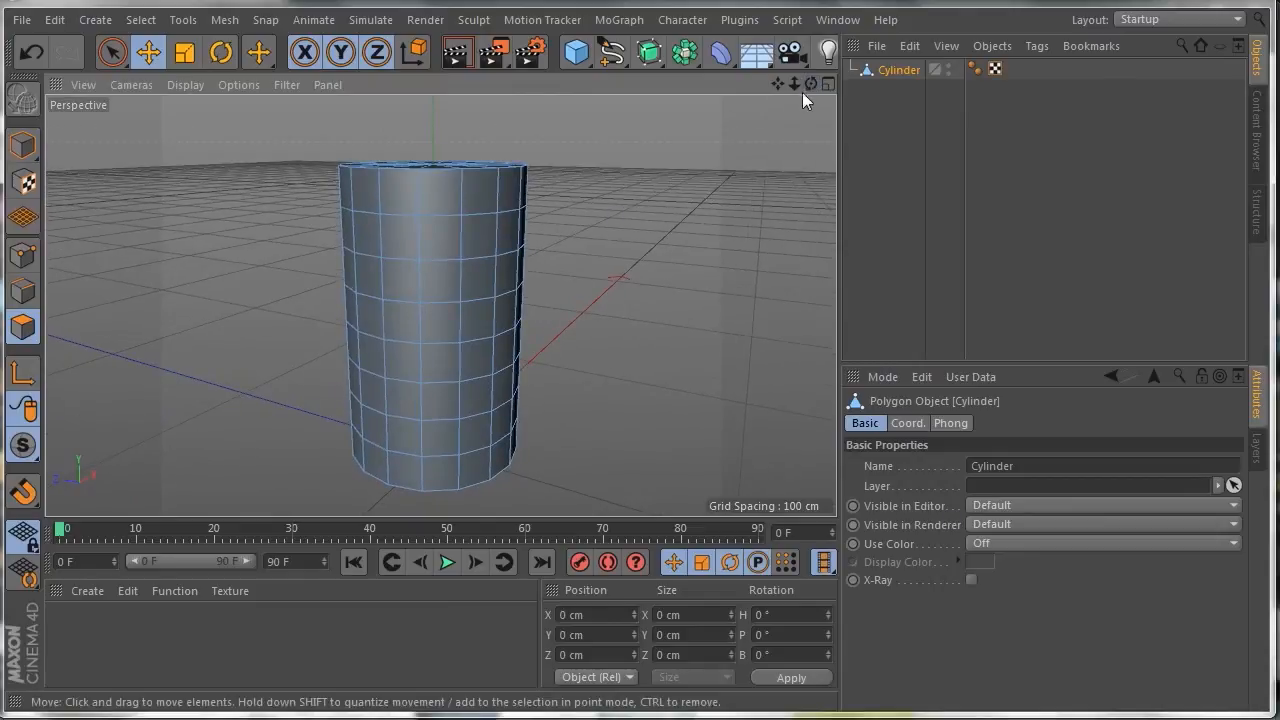
left_click_drag(811, 84, 818, 150)
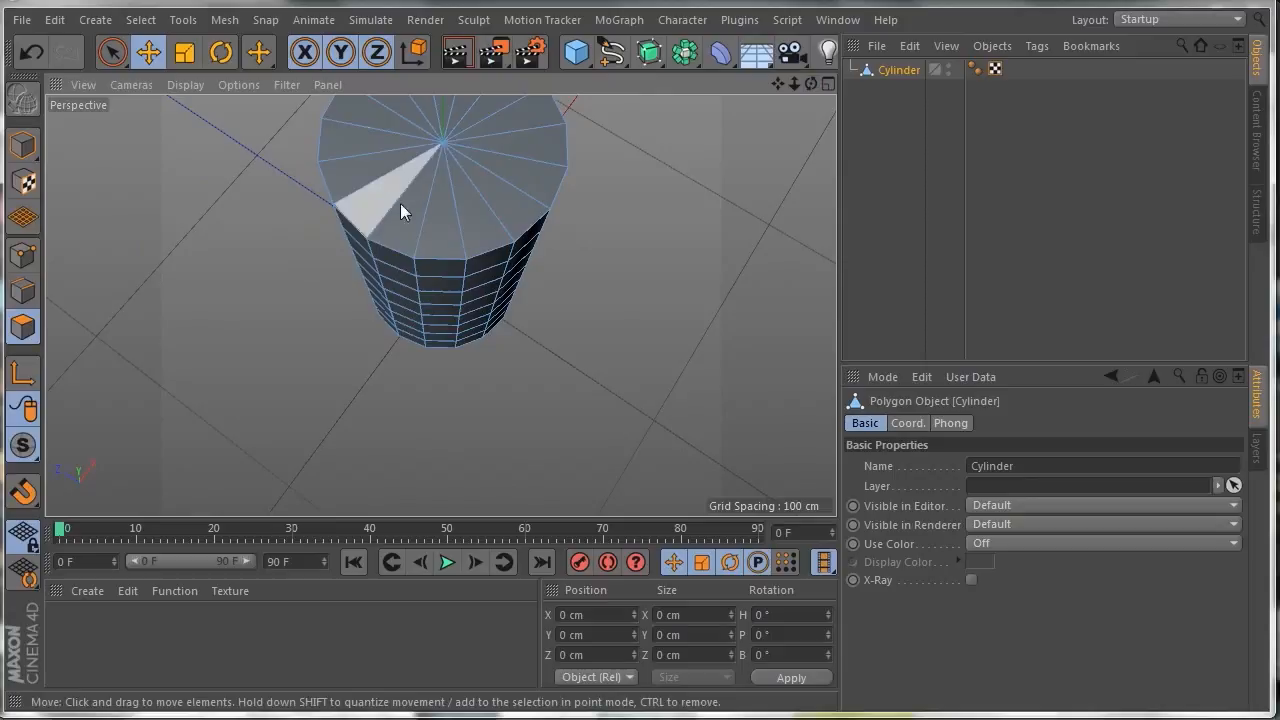
left_click_drag(811, 84, 804, 54)
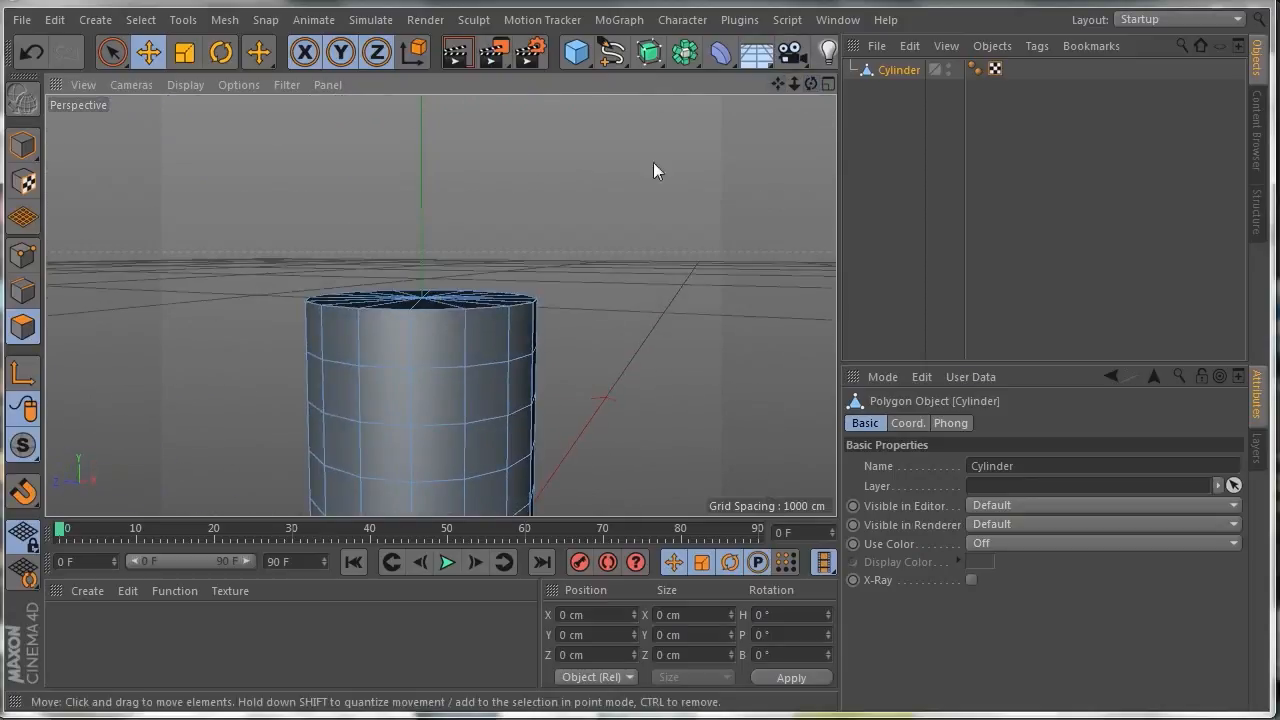
key("u")
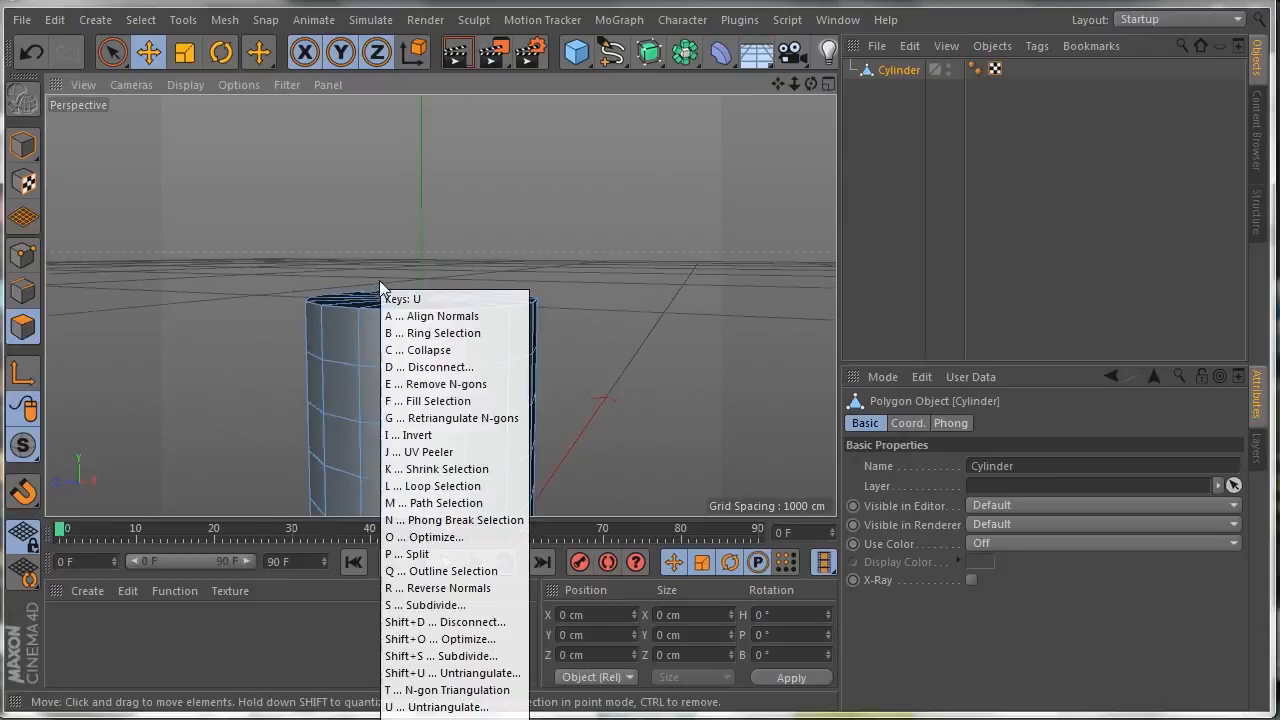
key("l")
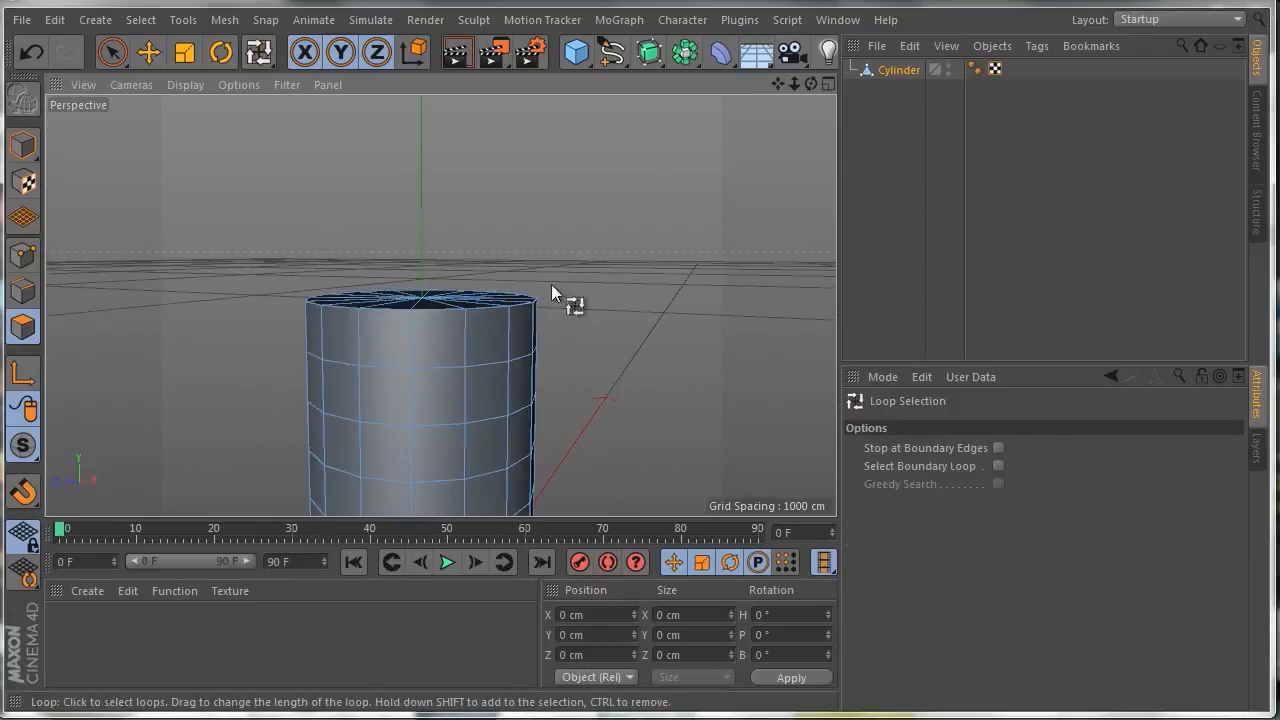
right_click(663, 188)
left_click(706, 200)
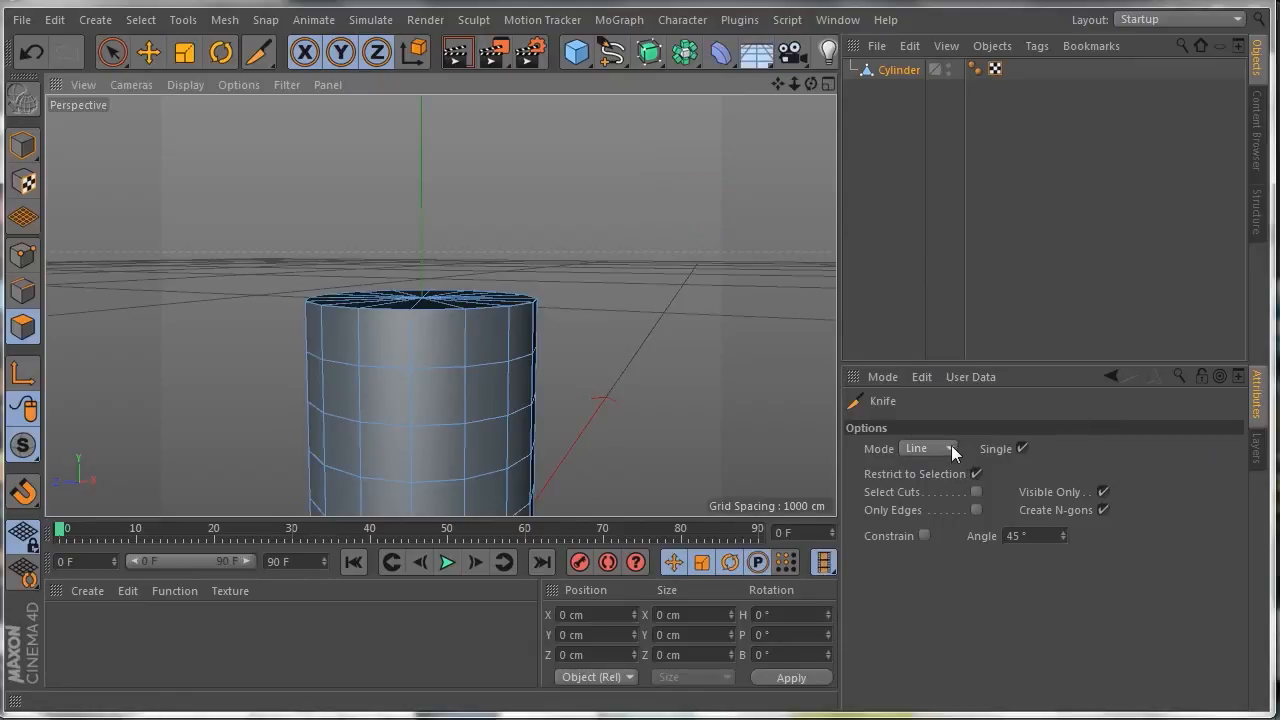
left_click(950, 448)
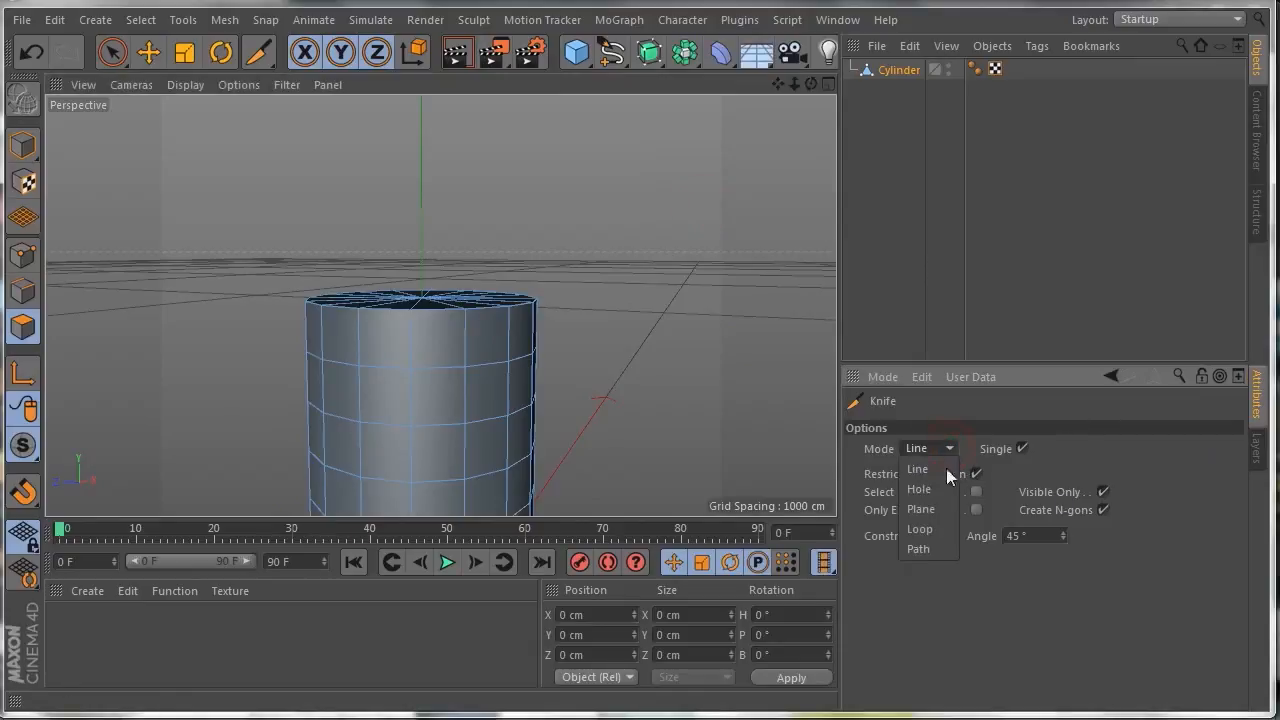
left_click(922, 529)
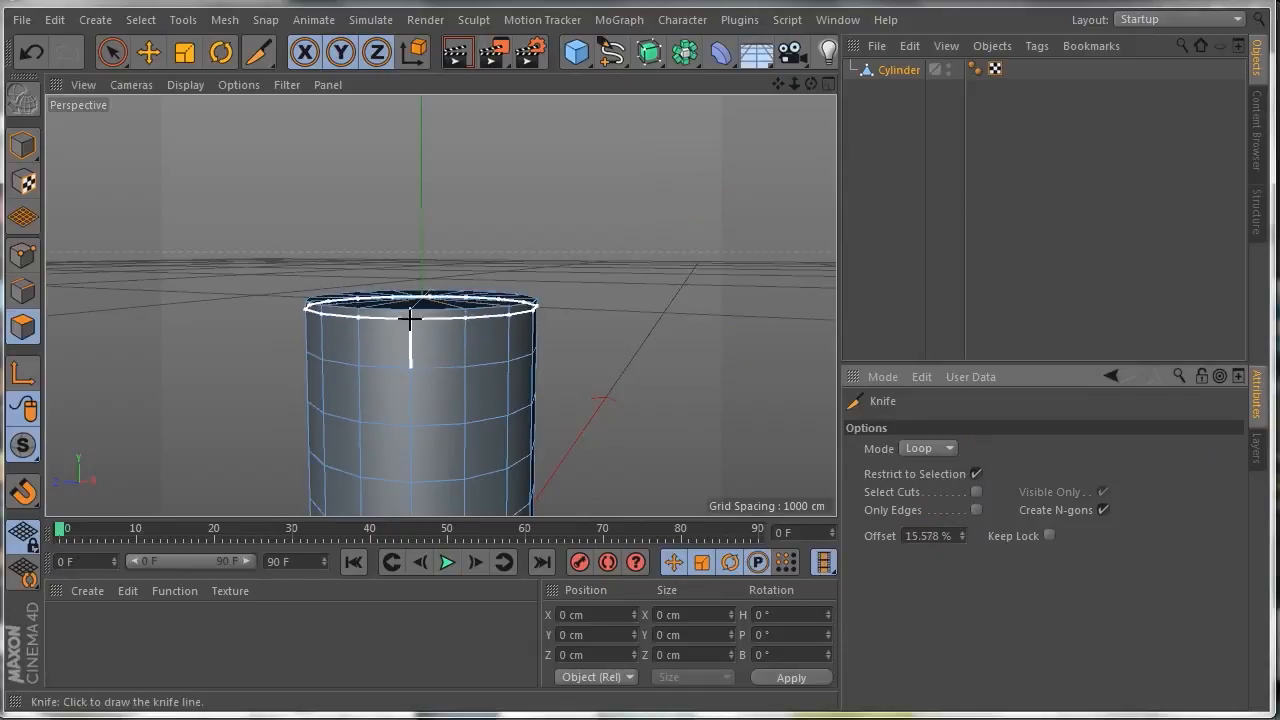
left_click_drag(793, 83, 820, 83)
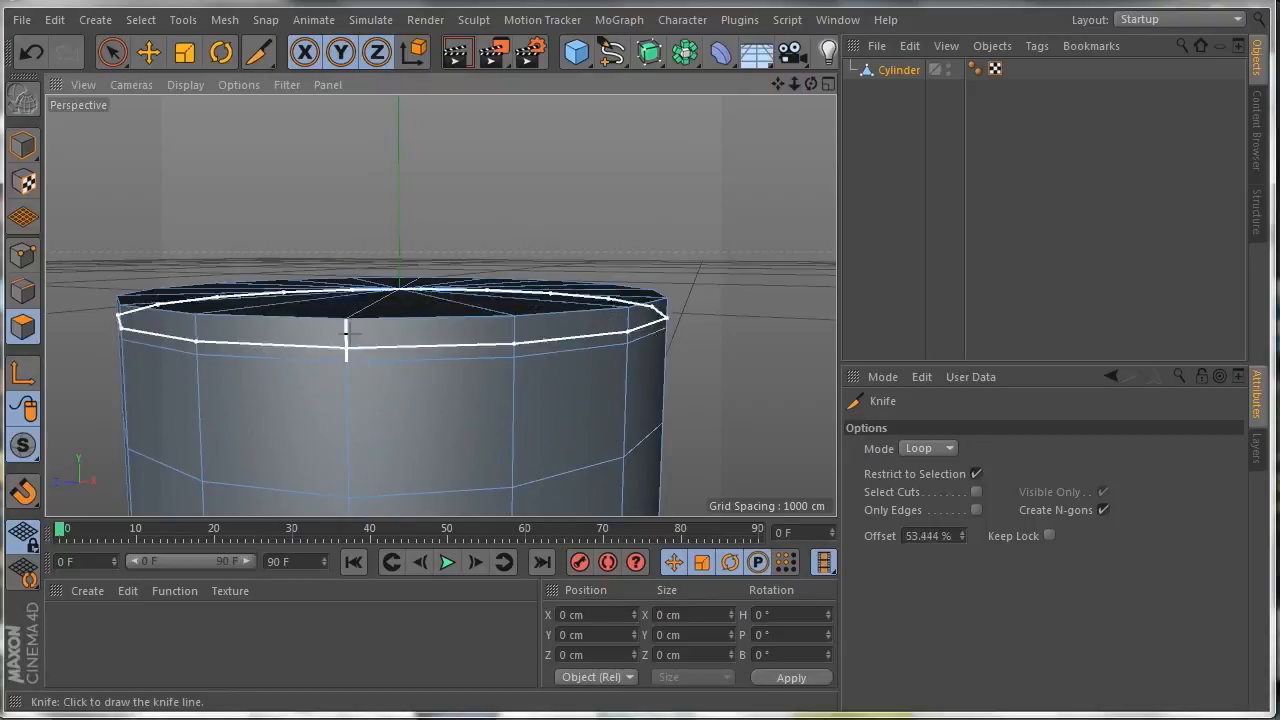
left_click(346, 337)
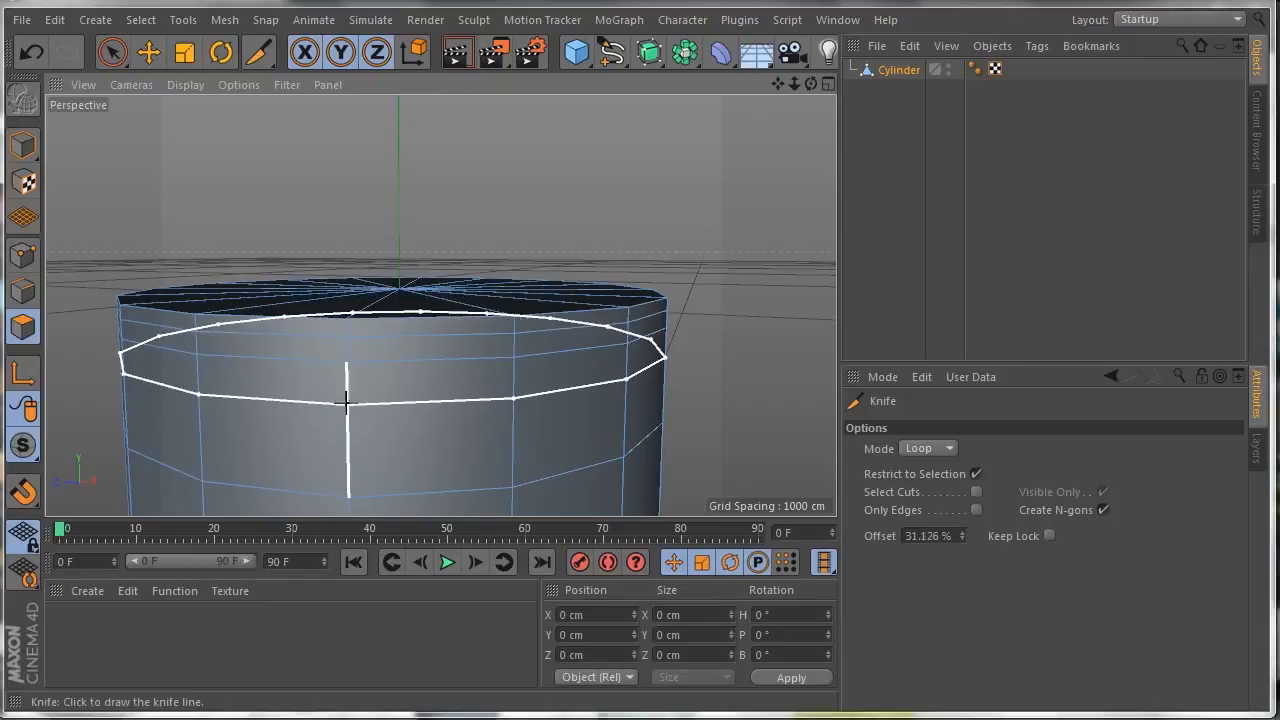
left_click(349, 386)
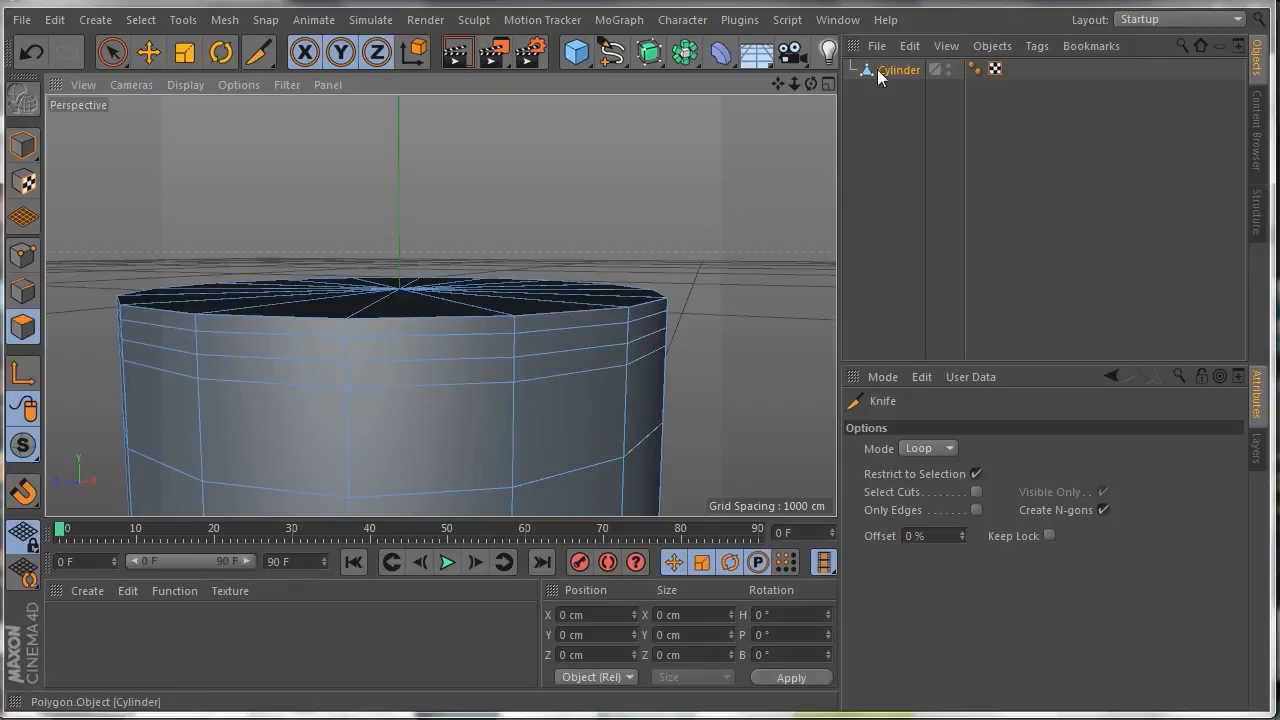
Step: In the Top view, cut three closely spaced concentric loops into the cylinder's top cap just inside its outer edge
left_click(826, 85)
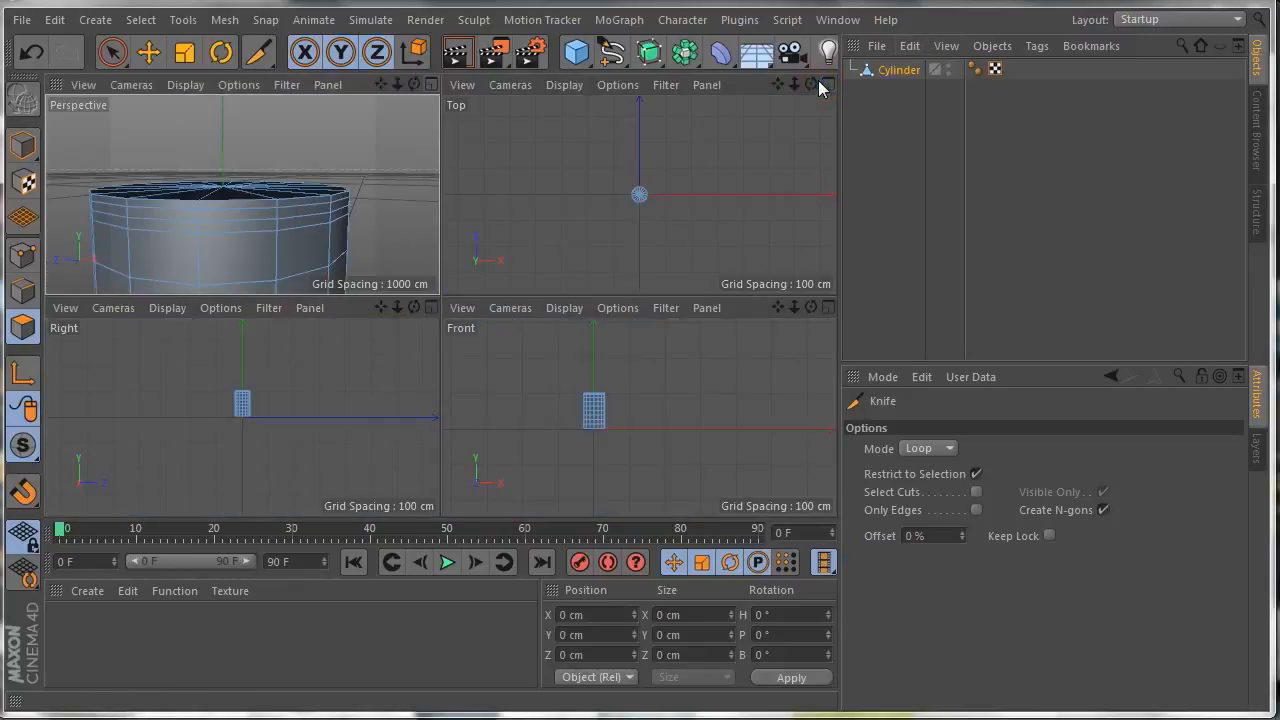
left_click(826, 85)
scroll(443, 220, "up", 5)
scroll(404, 273, "up", 3)
scroll(464, 266, "up", 4)
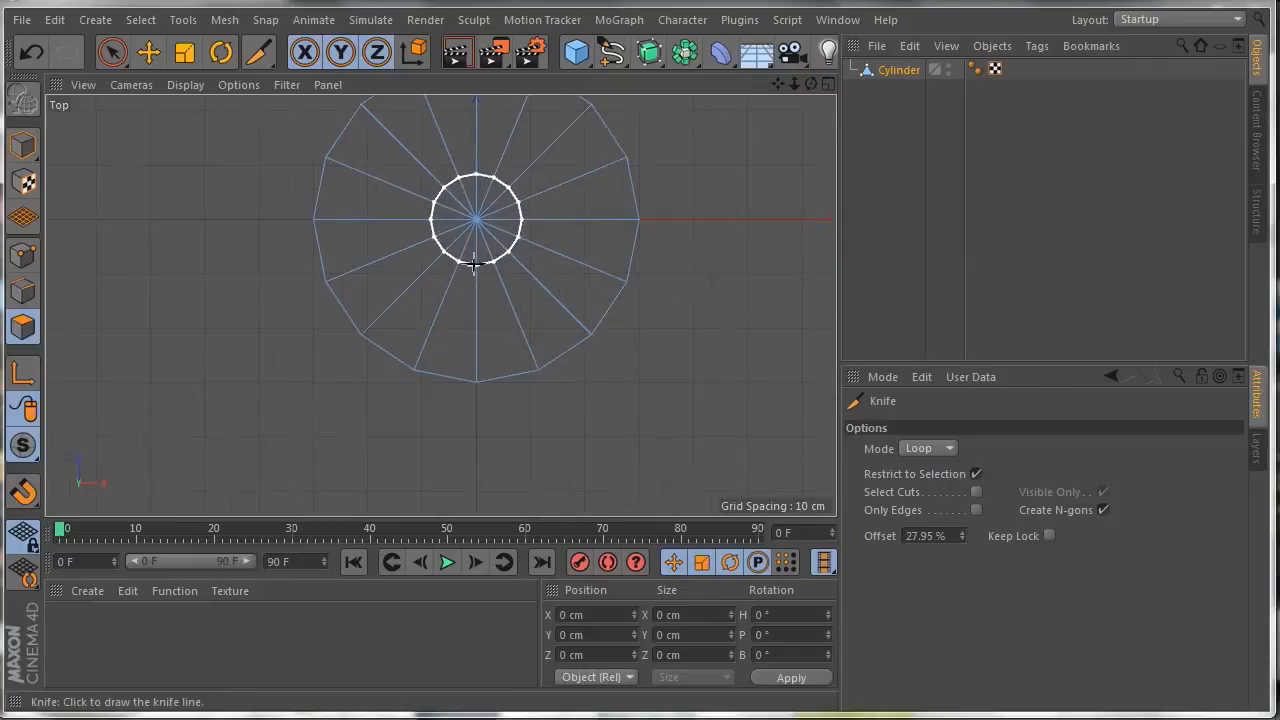
left_click_drag(779, 84, 764, 139)
left_click_drag(792, 85, 441, 305)
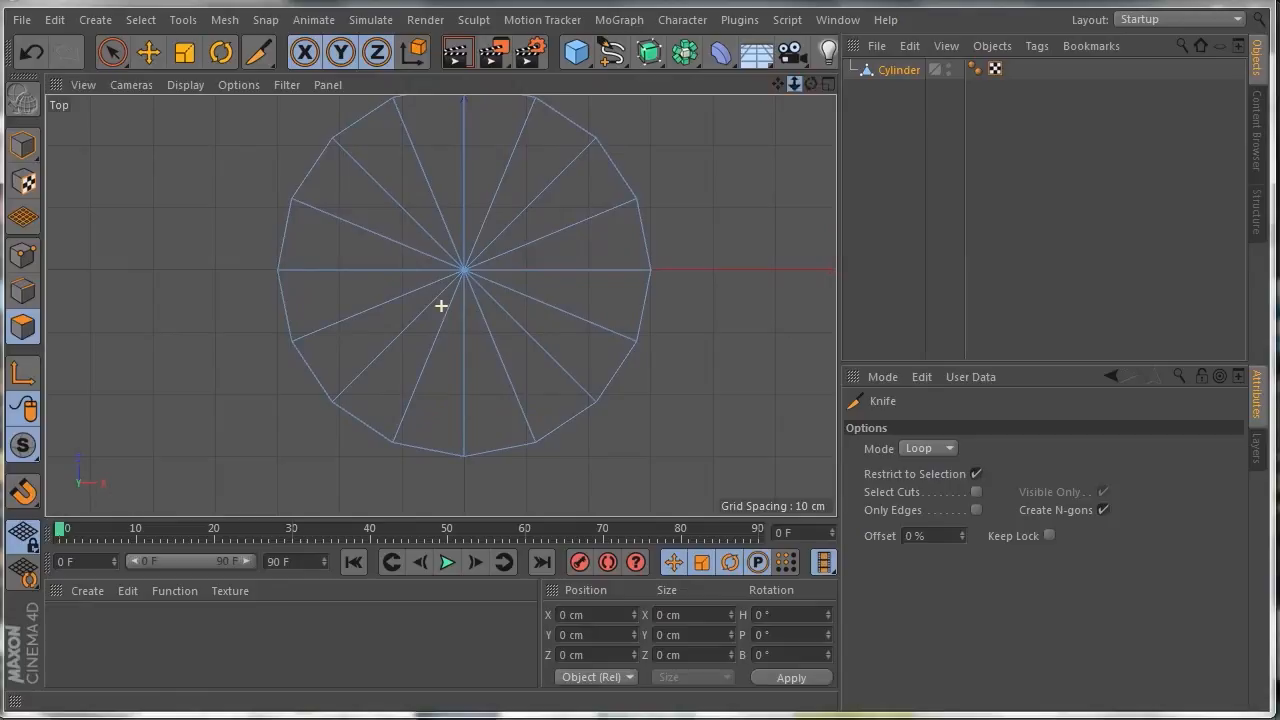
left_click_drag(784, 90, 755, 116)
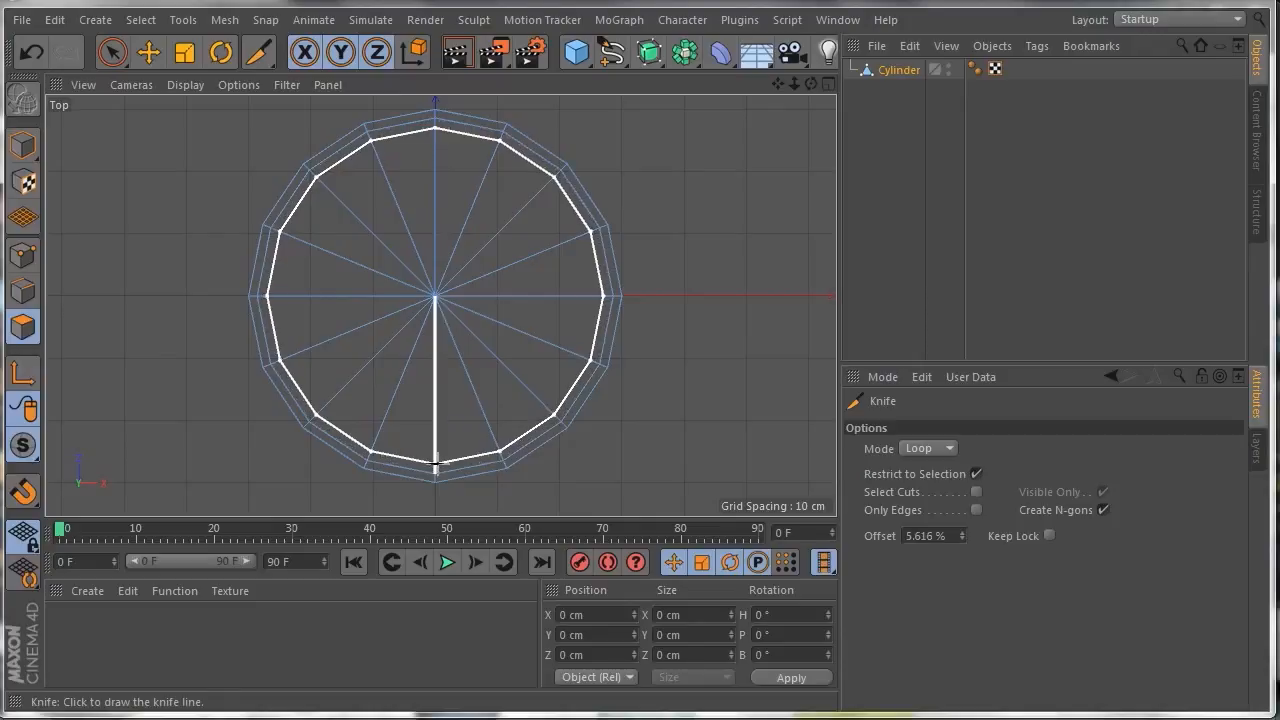
left_click(435, 463)
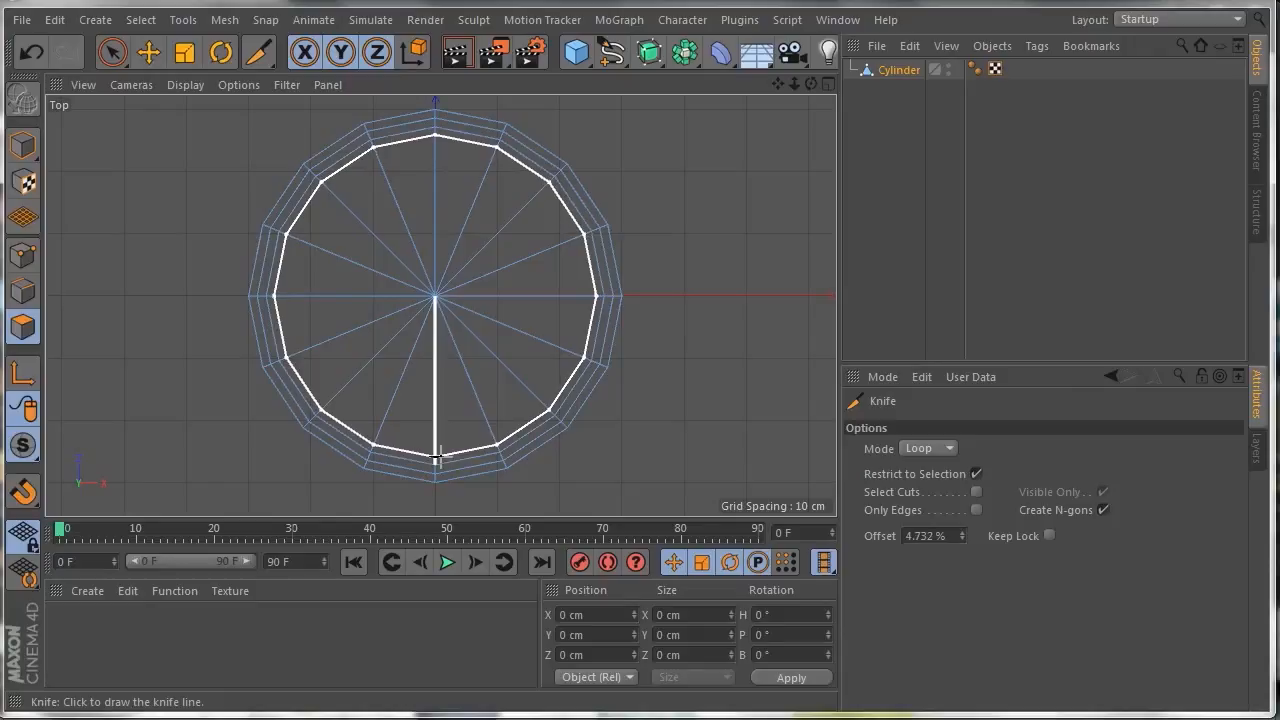
left_click(440, 458)
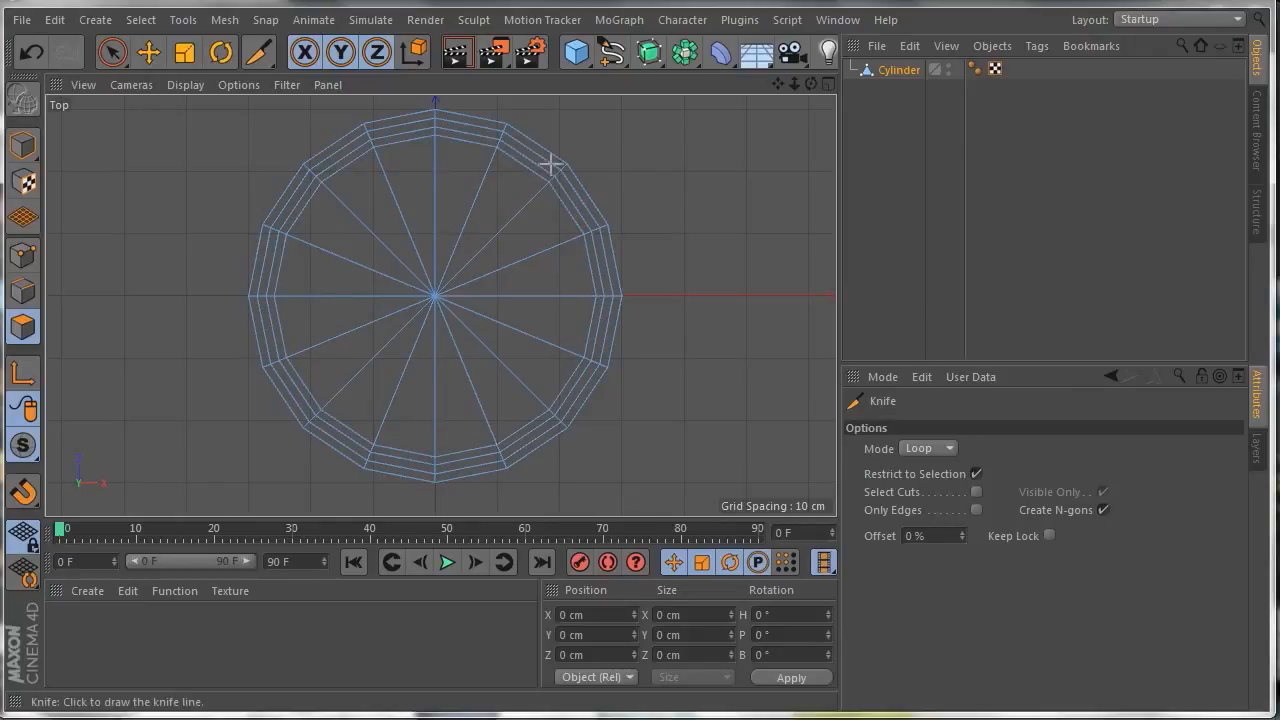
Step: Return to the Perspective view and loop-select the ring of triangular polygons inside the innermost cut of the top cap
left_click(829, 84)
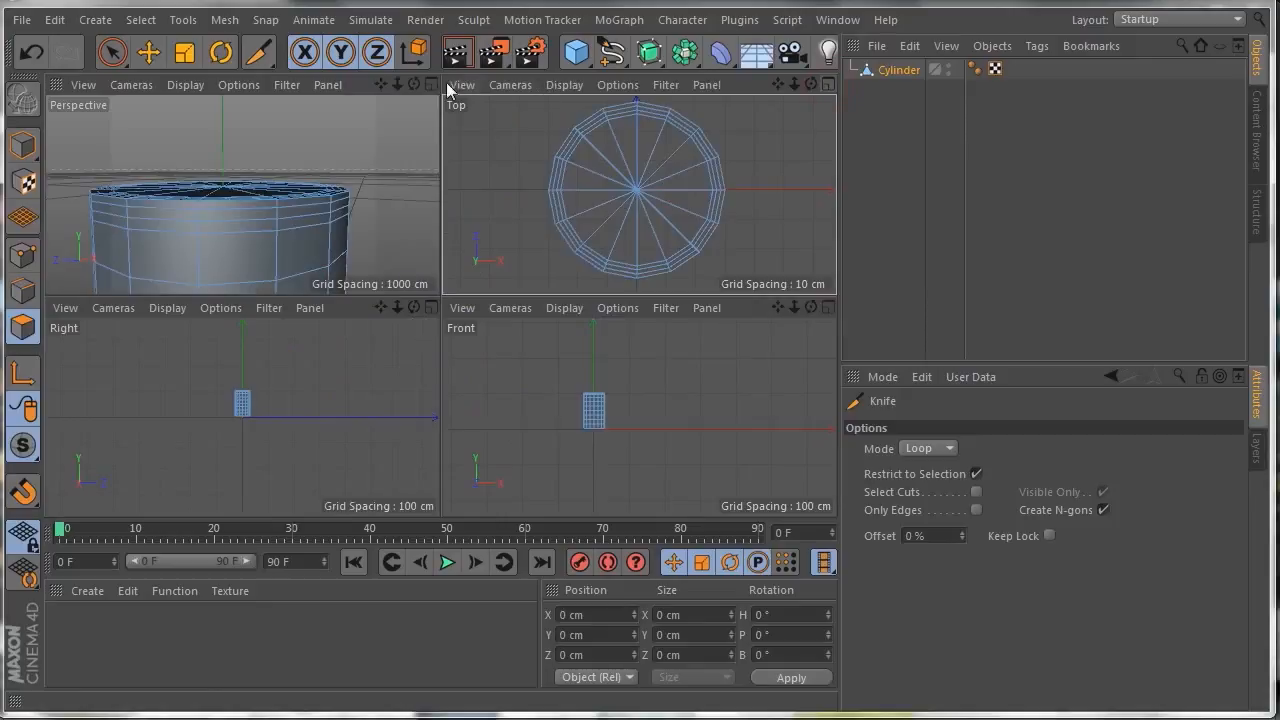
left_click(433, 83)
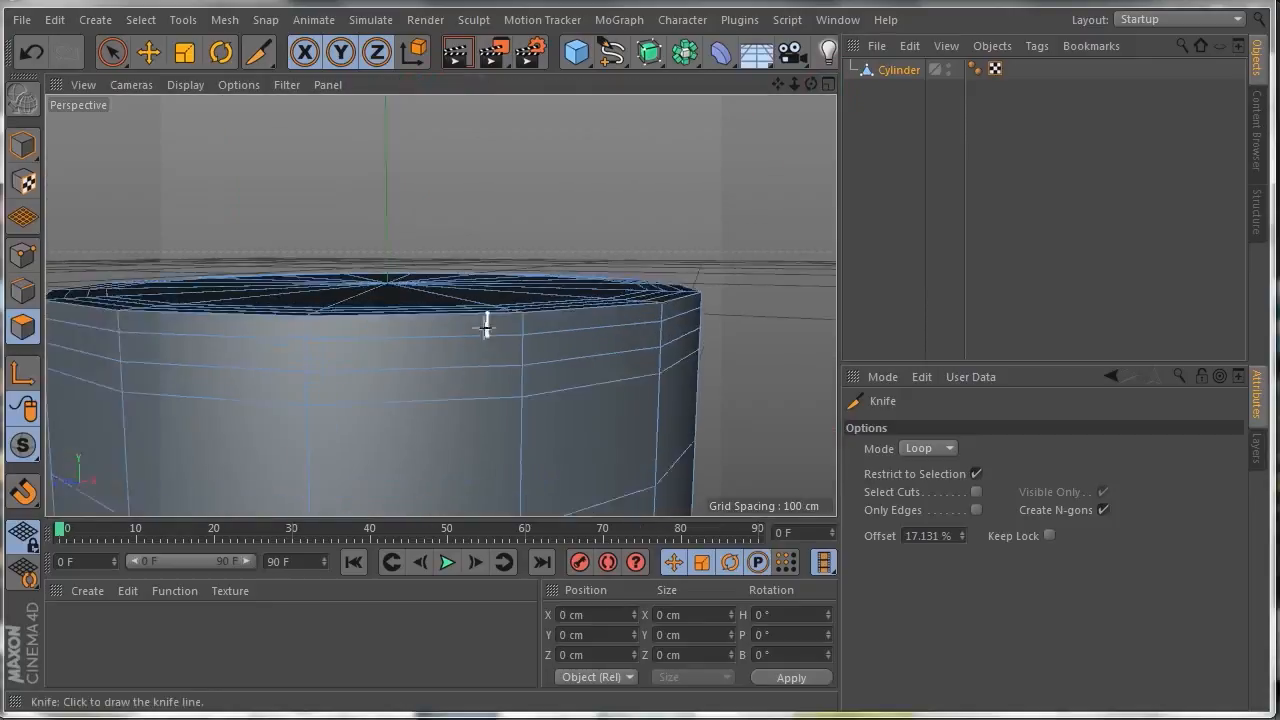
left_click_drag(811, 84, 440, 305)
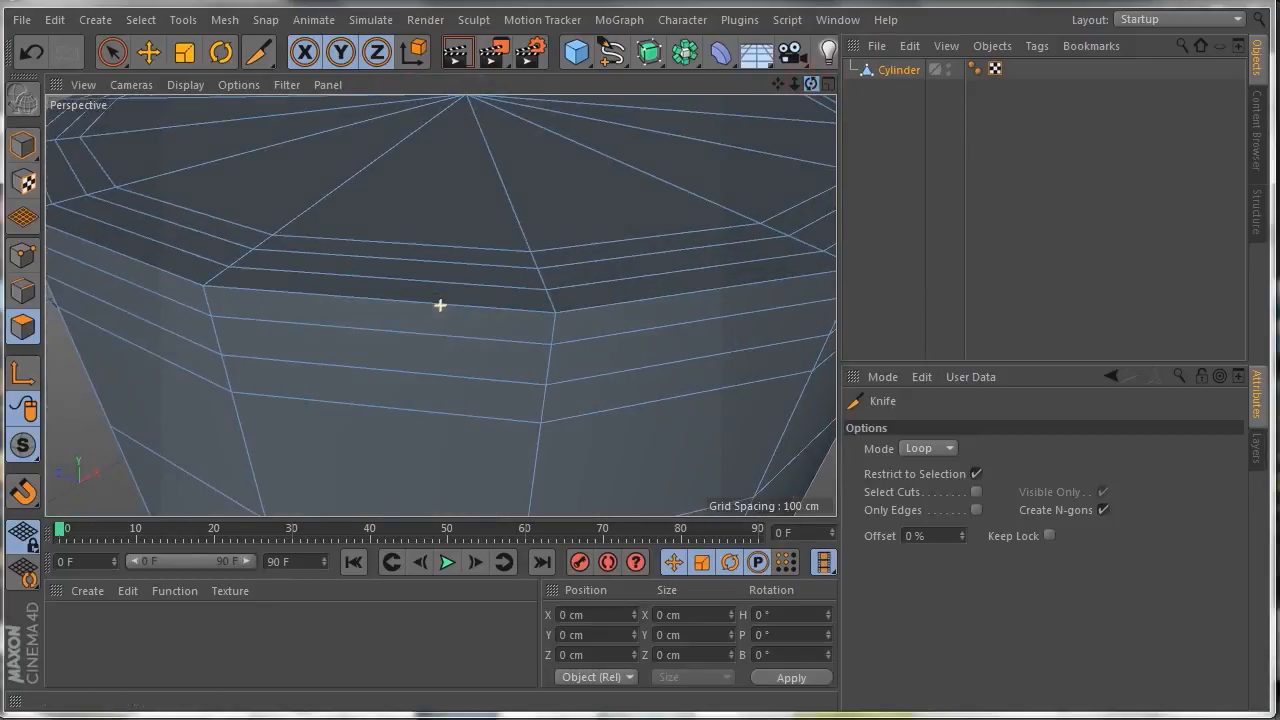
left_click_drag(793, 86, 440, 305)
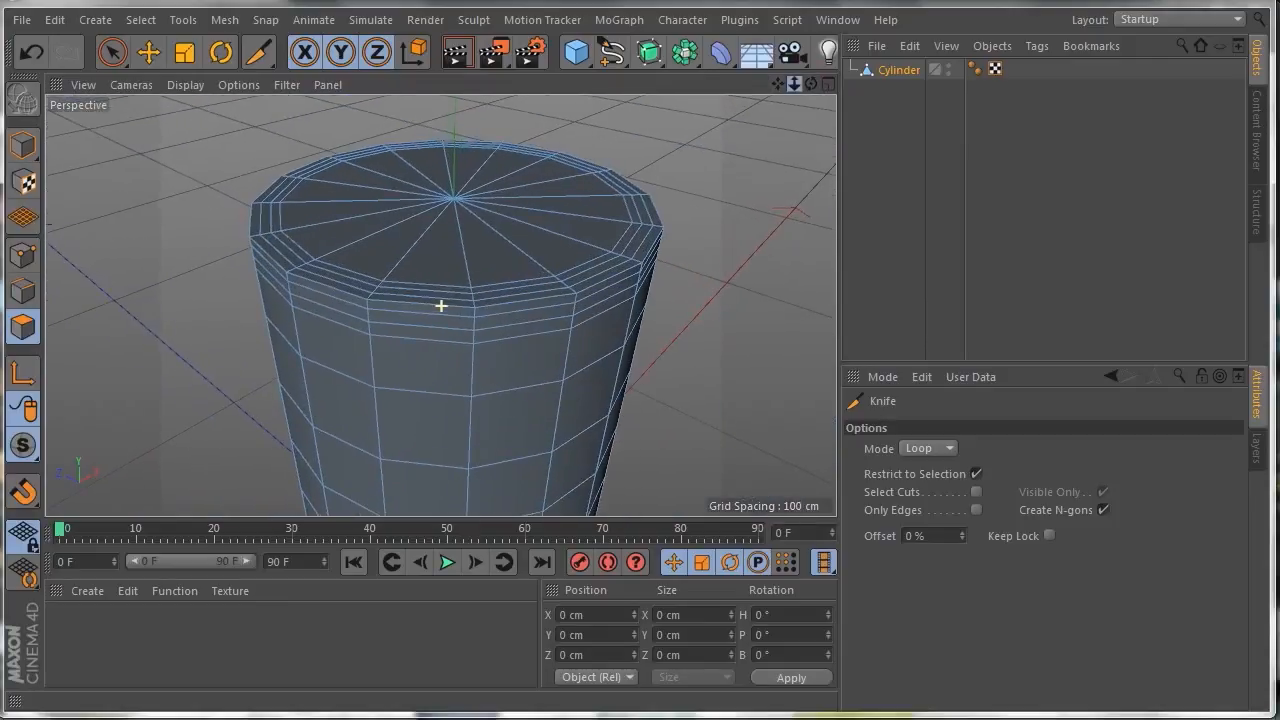
left_click_drag(779, 83, 443, 303)
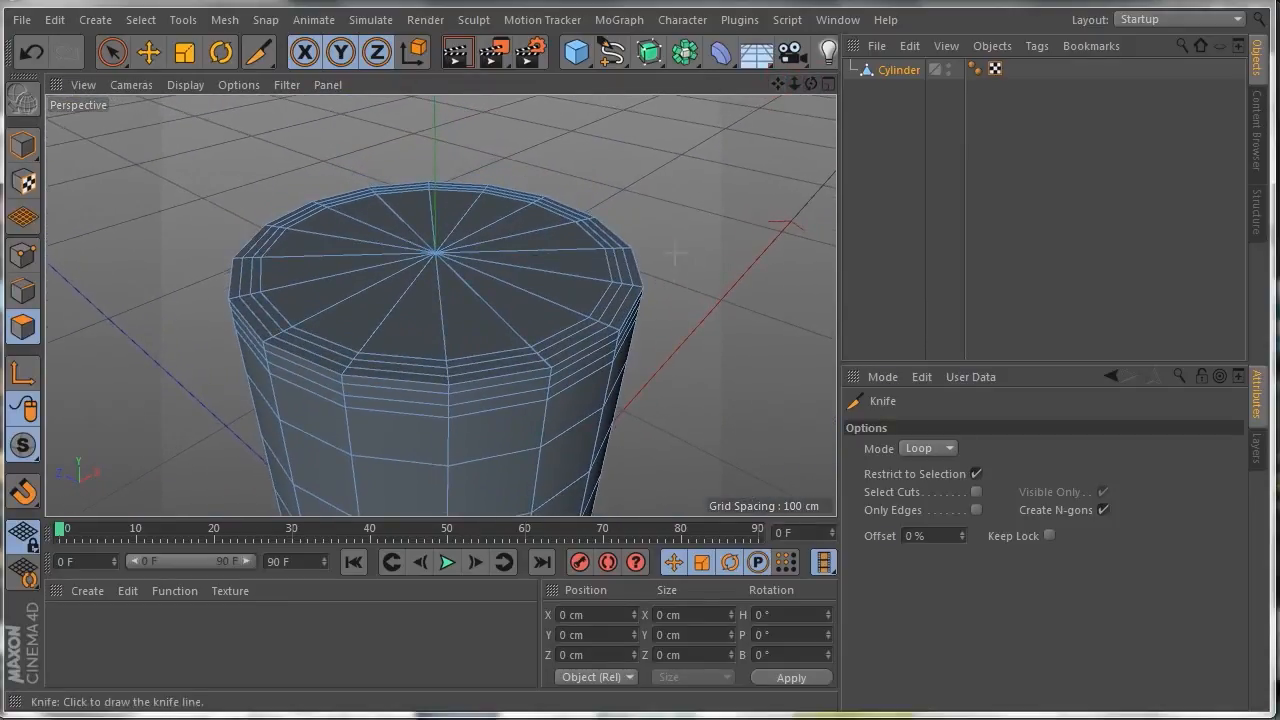
key("u")
key("l")
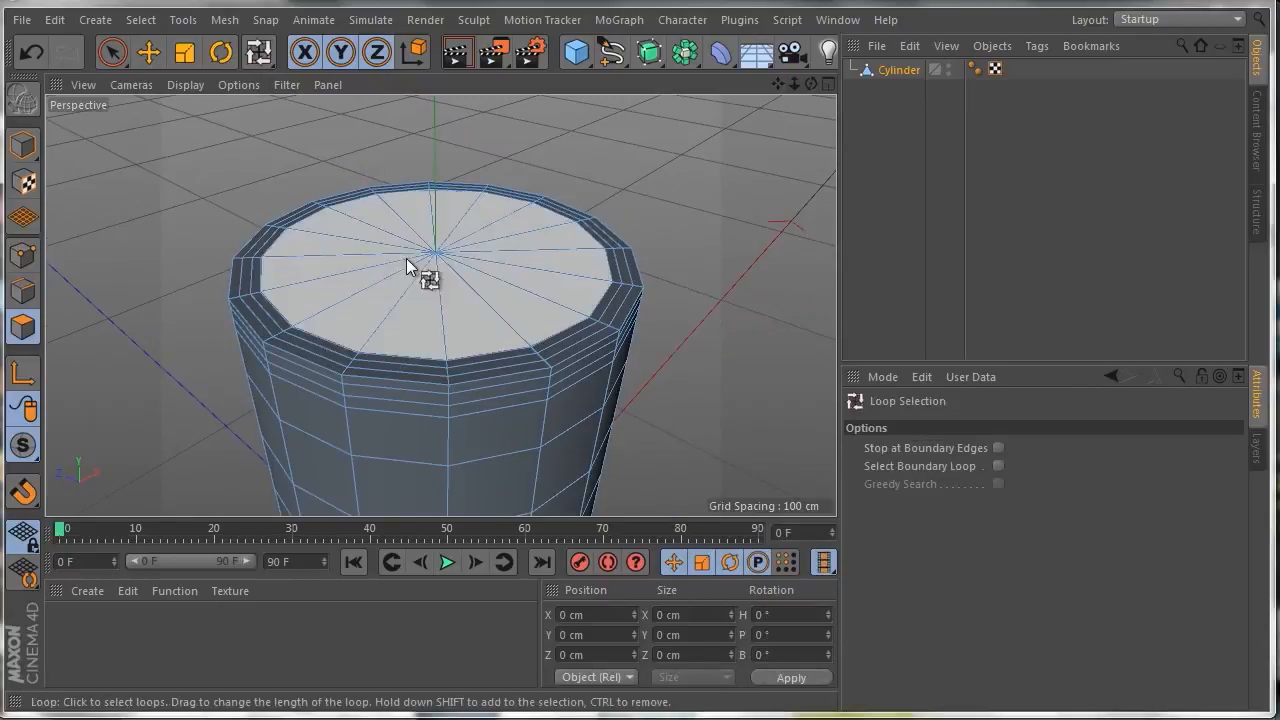
left_click(371, 262)
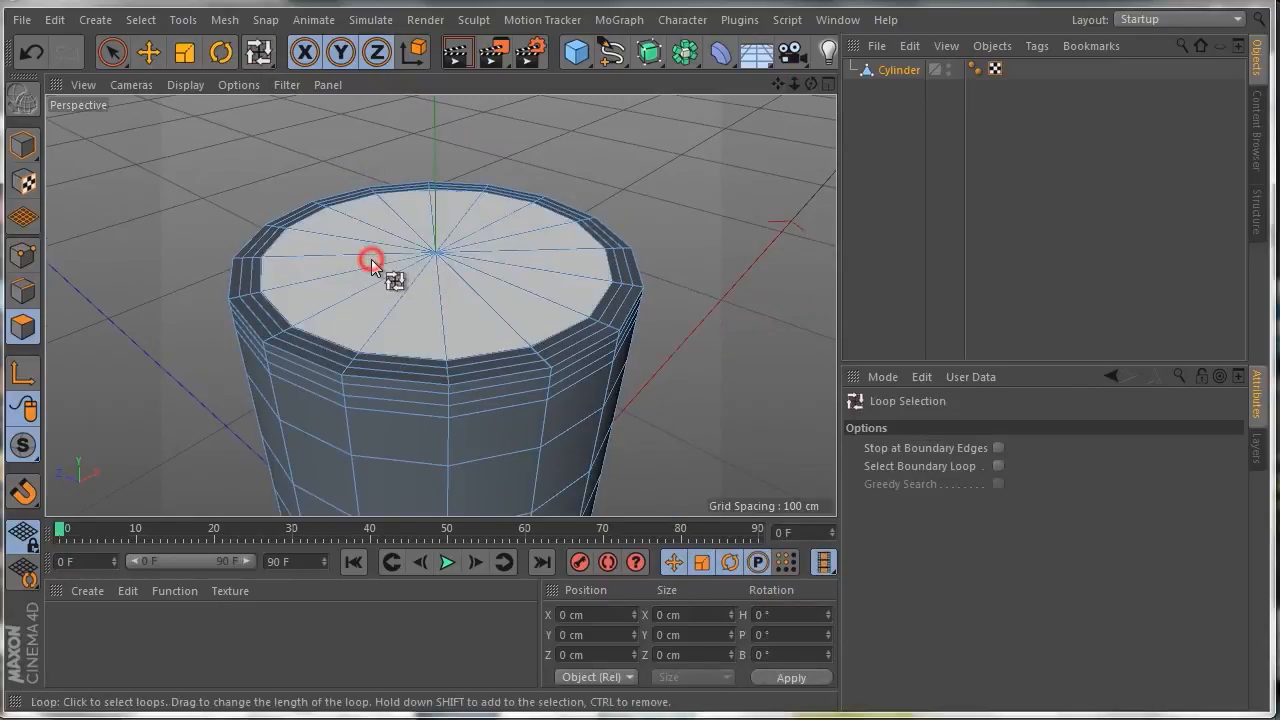
left_click(520, 275)
Step: Activate Extrude for the selected cap polygons, try pulling them down about 2.3 cm along Y, and undo that move
right_click(474, 275)
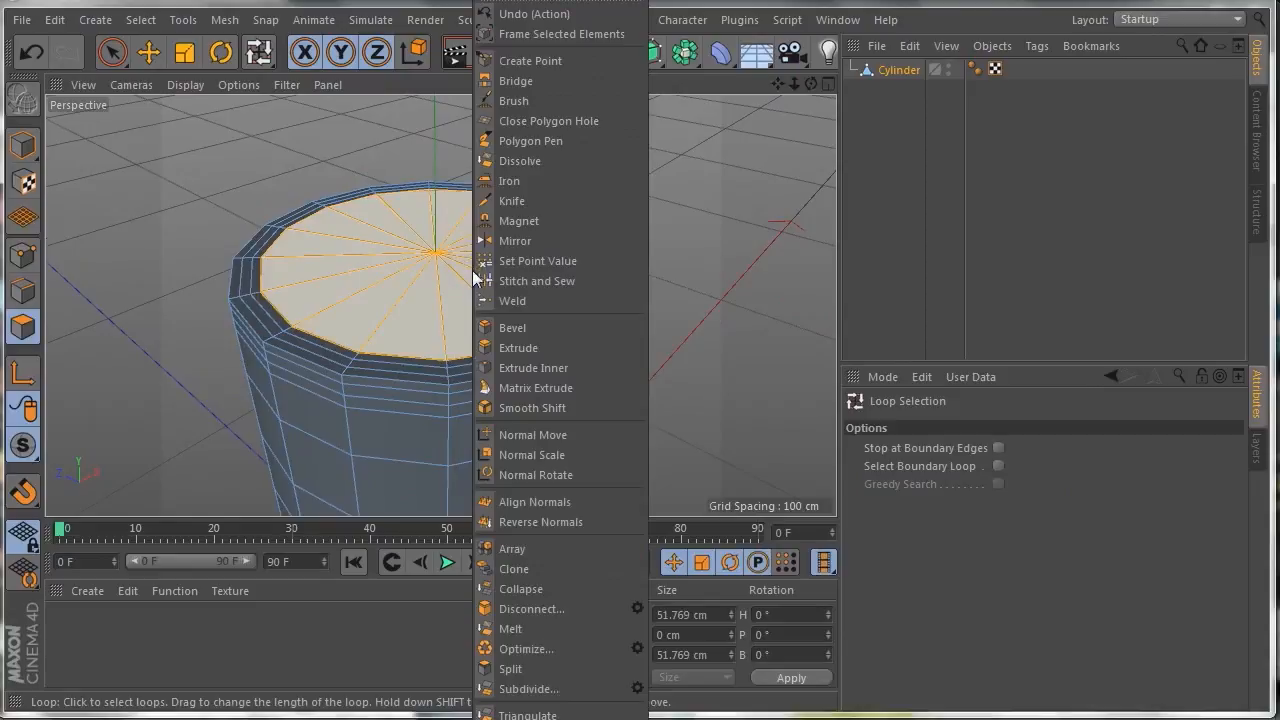
left_click(536, 347)
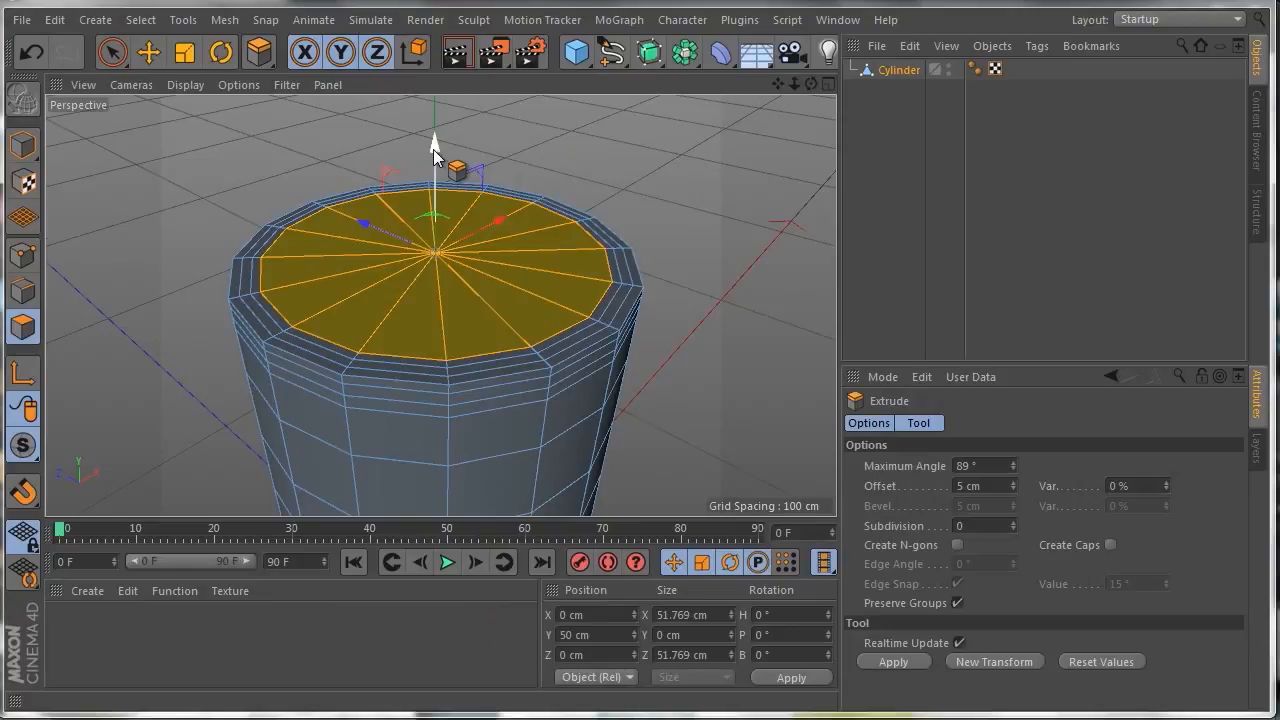
left_click_drag(433, 155, 438, 165)
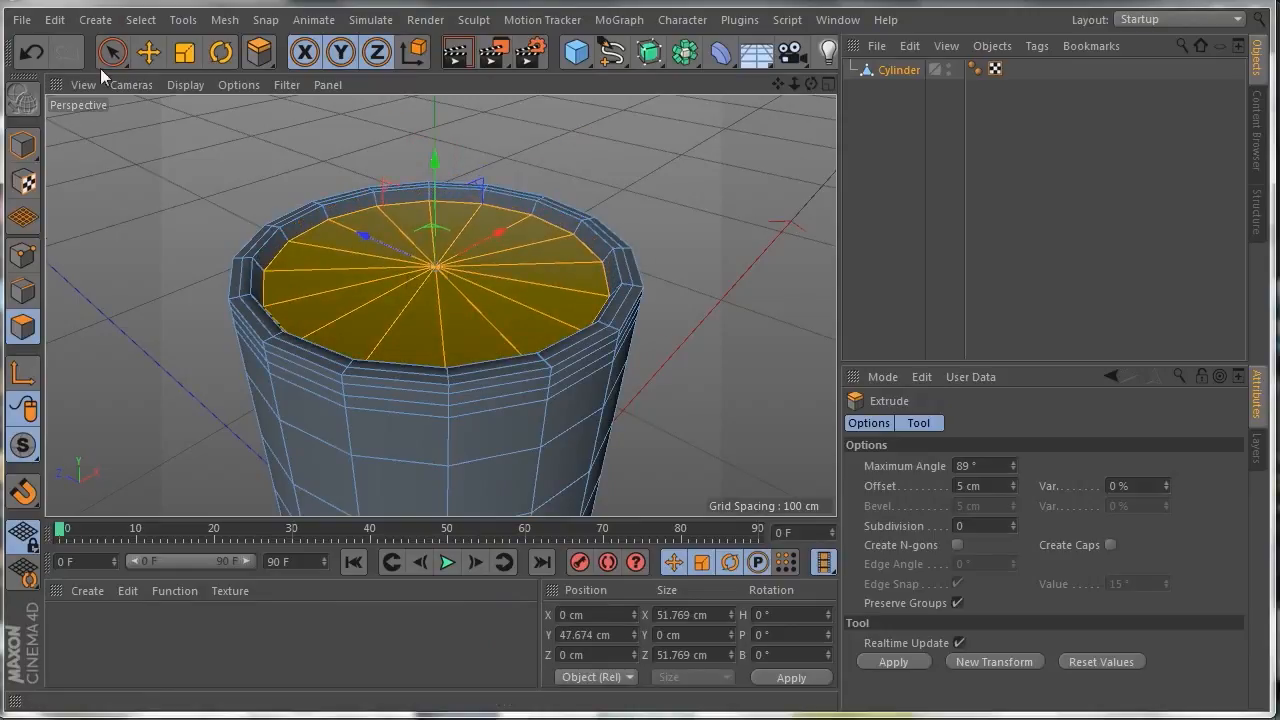
left_click(31, 58)
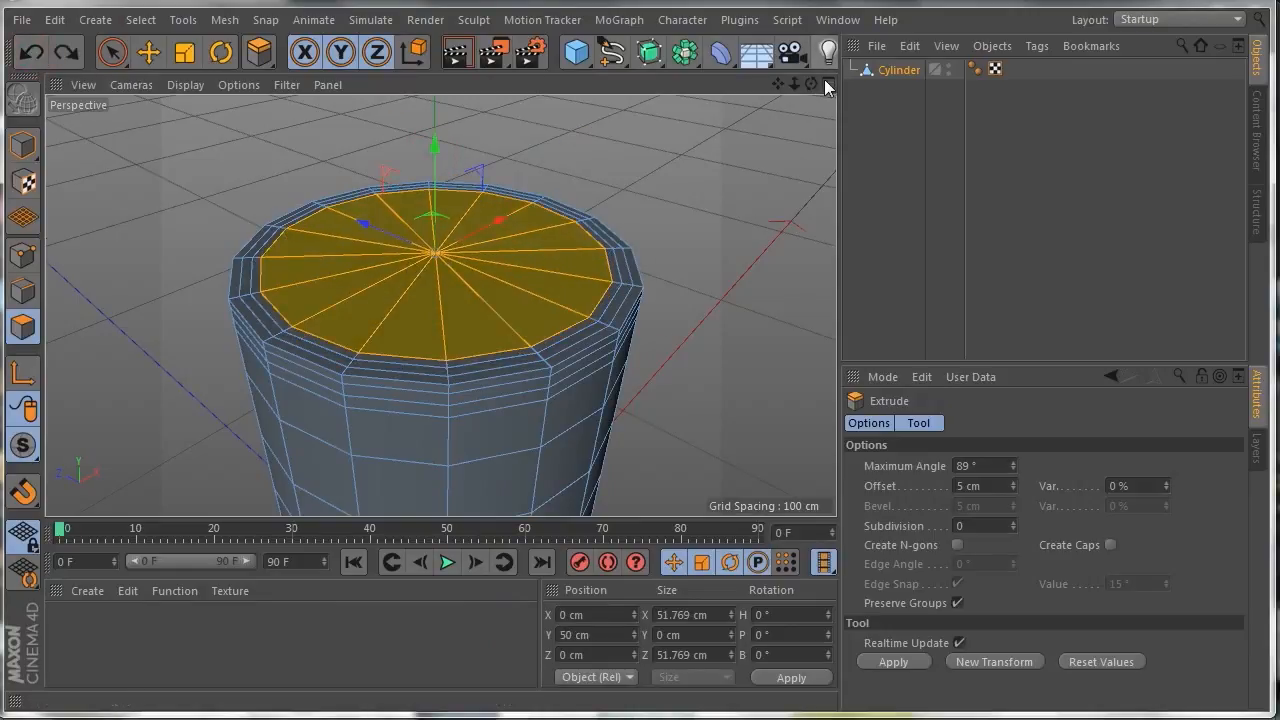
Step: In the Front view, extrude the selected cap polygons down to about Y -43.2 cm to hollow the mug, then return to Perspective
left_click(828, 84)
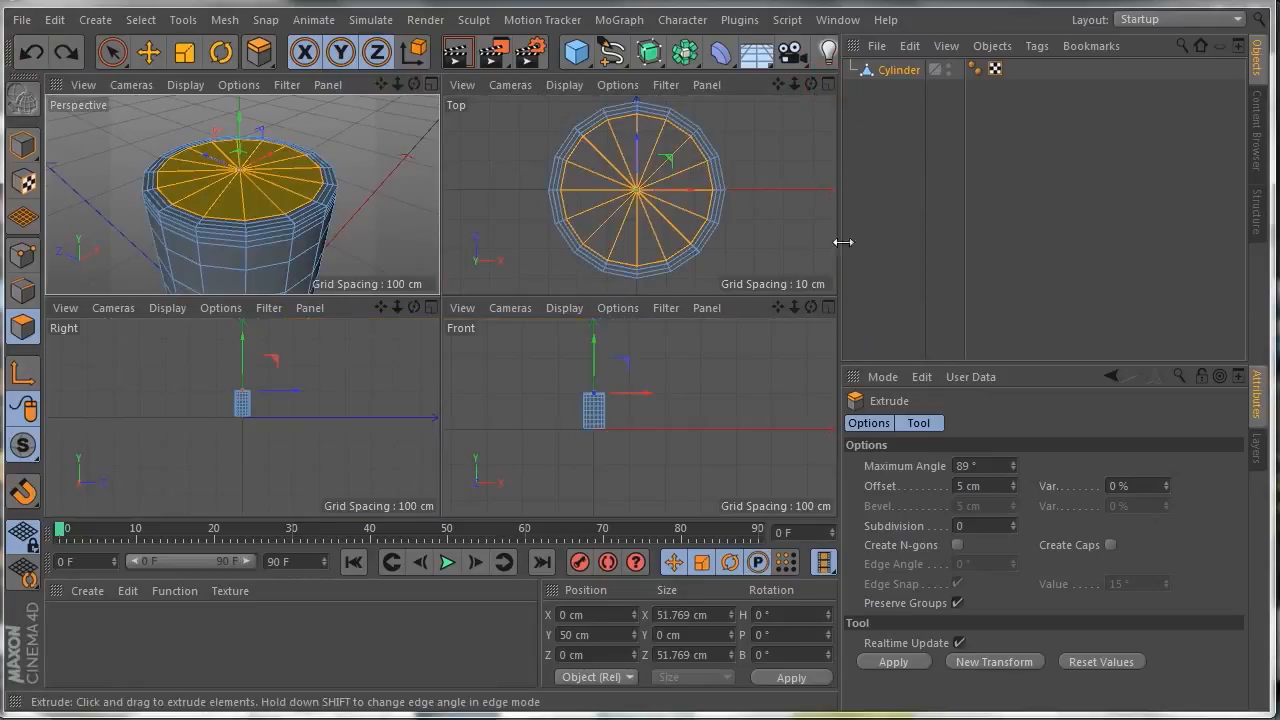
left_click(828, 307)
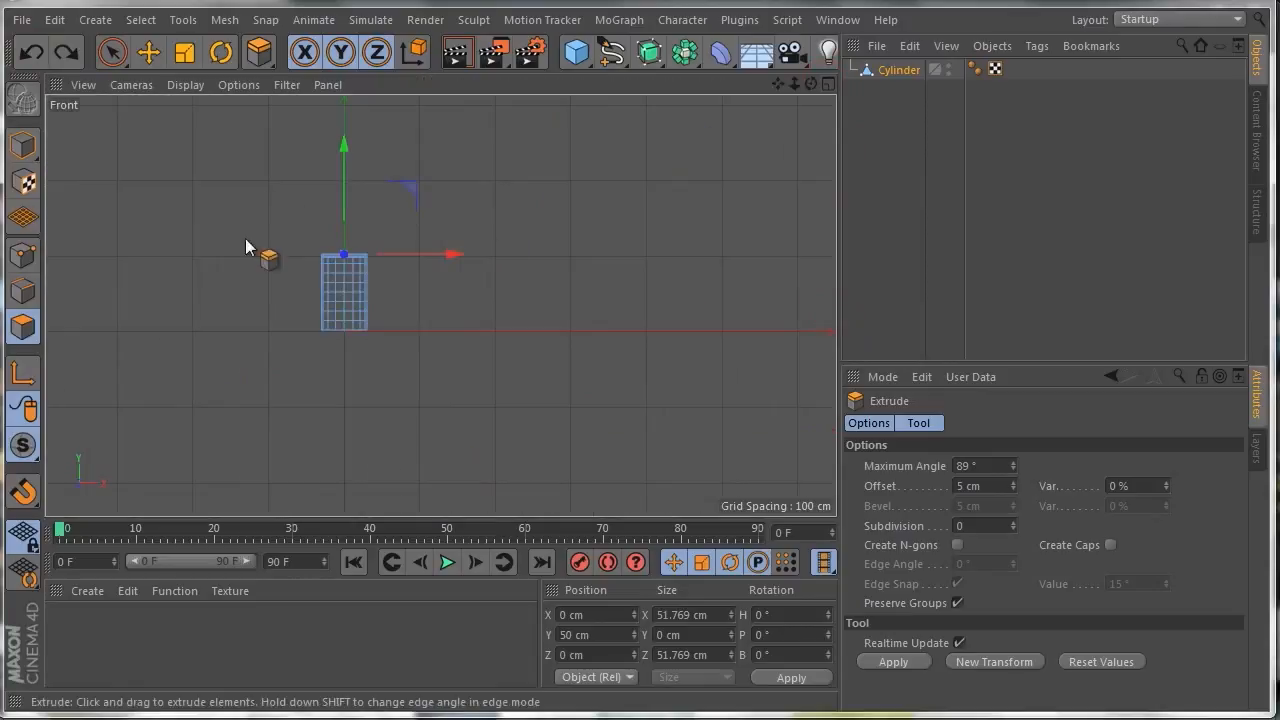
left_click_drag(797, 86, 1018, 129)
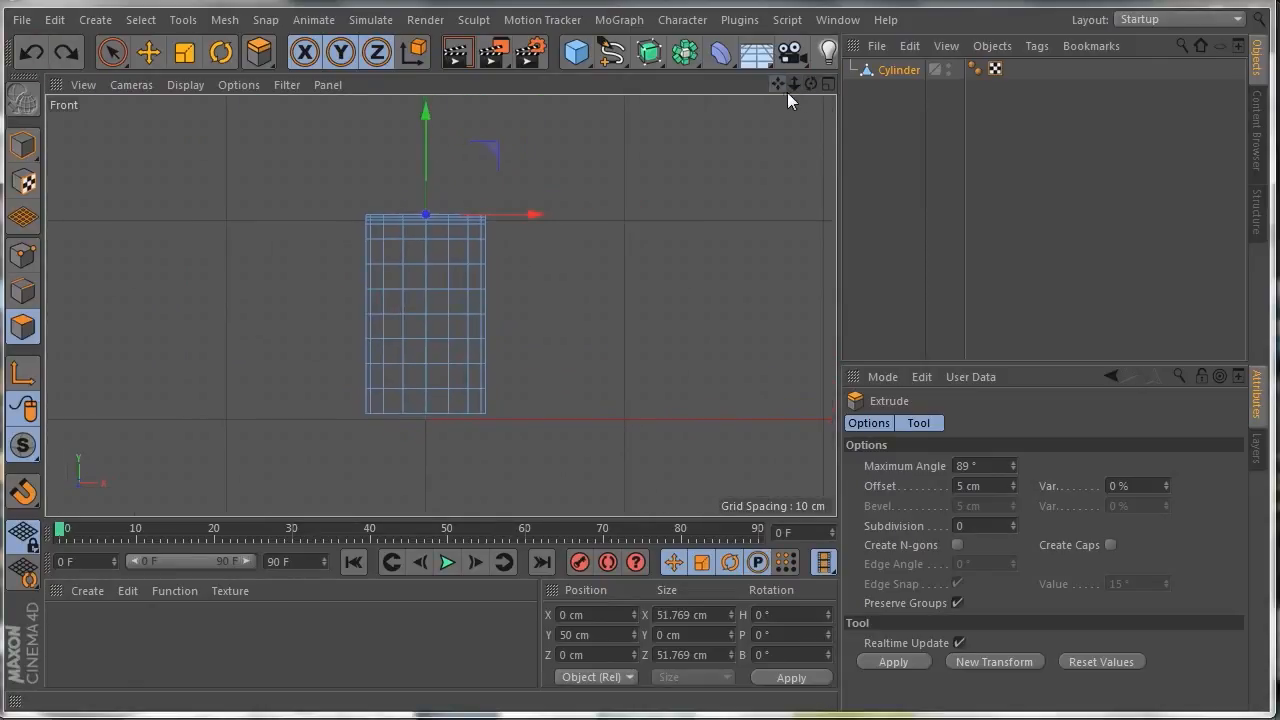
left_click_drag(797, 87, 904, 87)
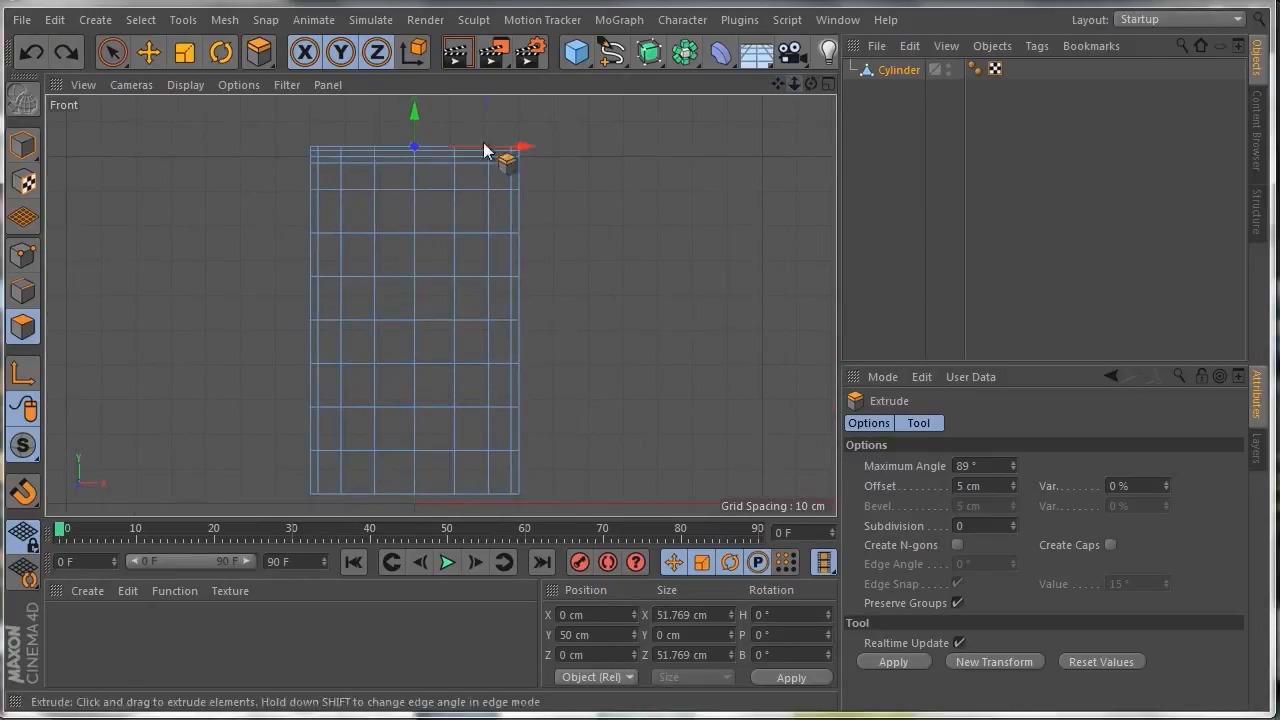
left_click_drag(415, 110, 401, 437)
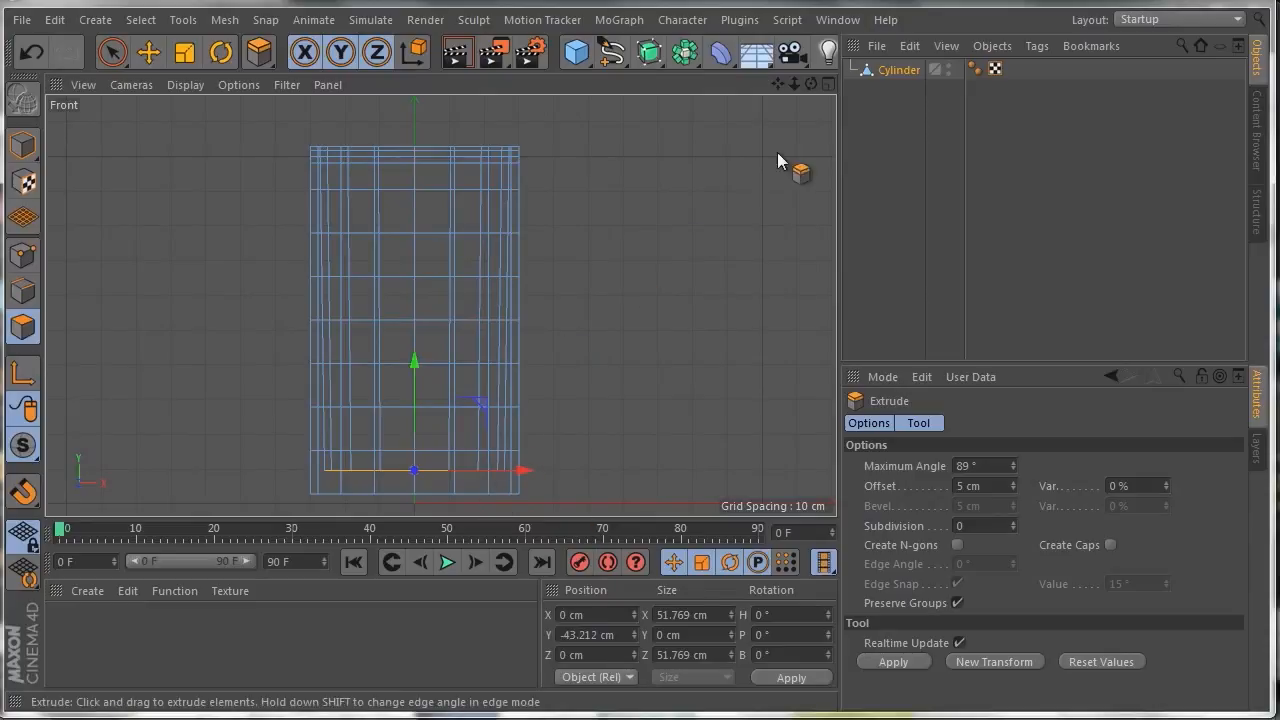
left_click(828, 84)
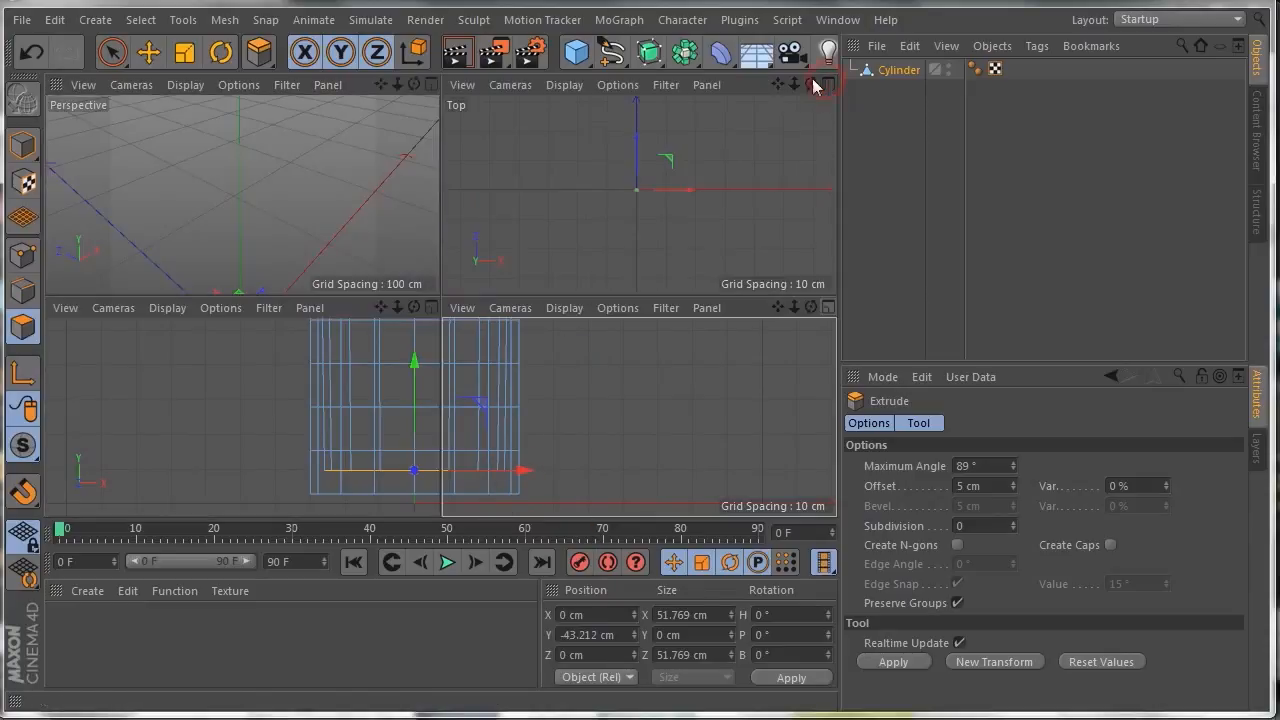
left_click(428, 84)
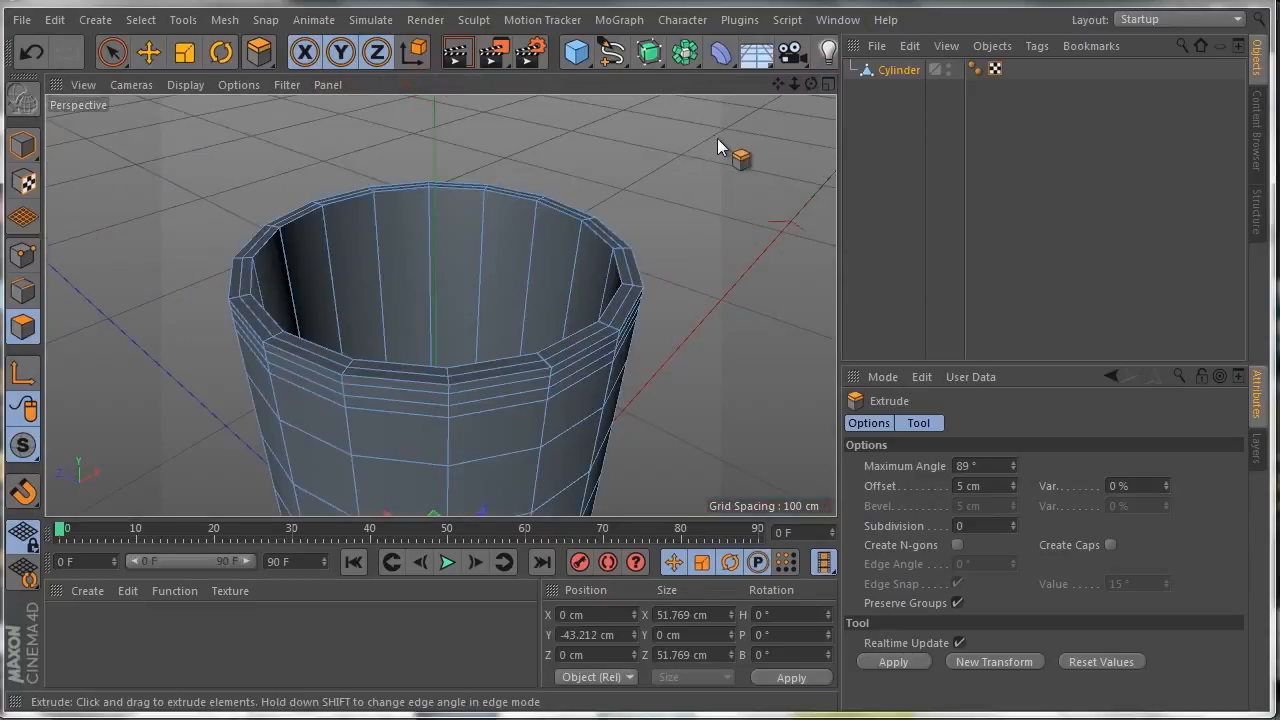
Step: In Edge mode, loop-select the concentric edge loop running along the middle of the mug's top rim
left_click_drag(811, 84, 695, 98)
left_click_drag(778, 84, 852, 42)
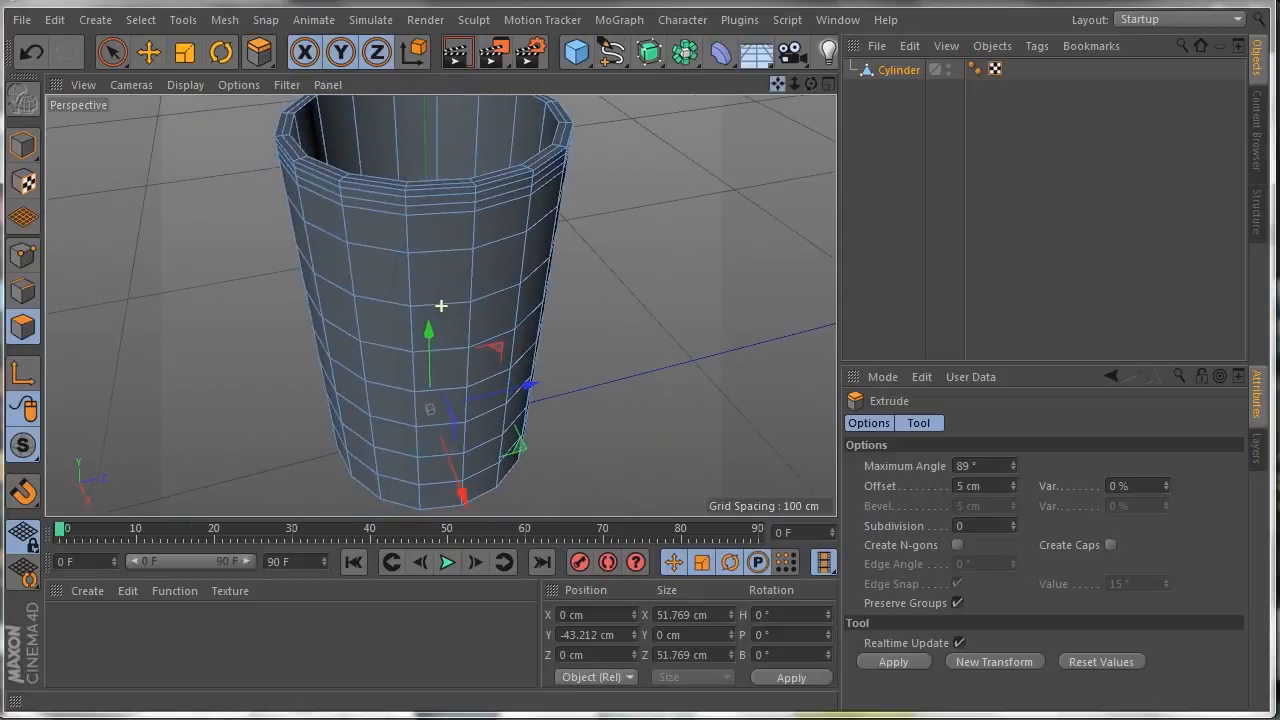
left_click_drag(811, 84, 812, 20)
left_click_drag(612, 115, 608, 117)
left_click_drag(773, 85, 700, 84)
mouse_move(812, 85)
left_mouse_down()
mouse_move(812, 45)
mouse_move(820, 68)
left_mouse_up()
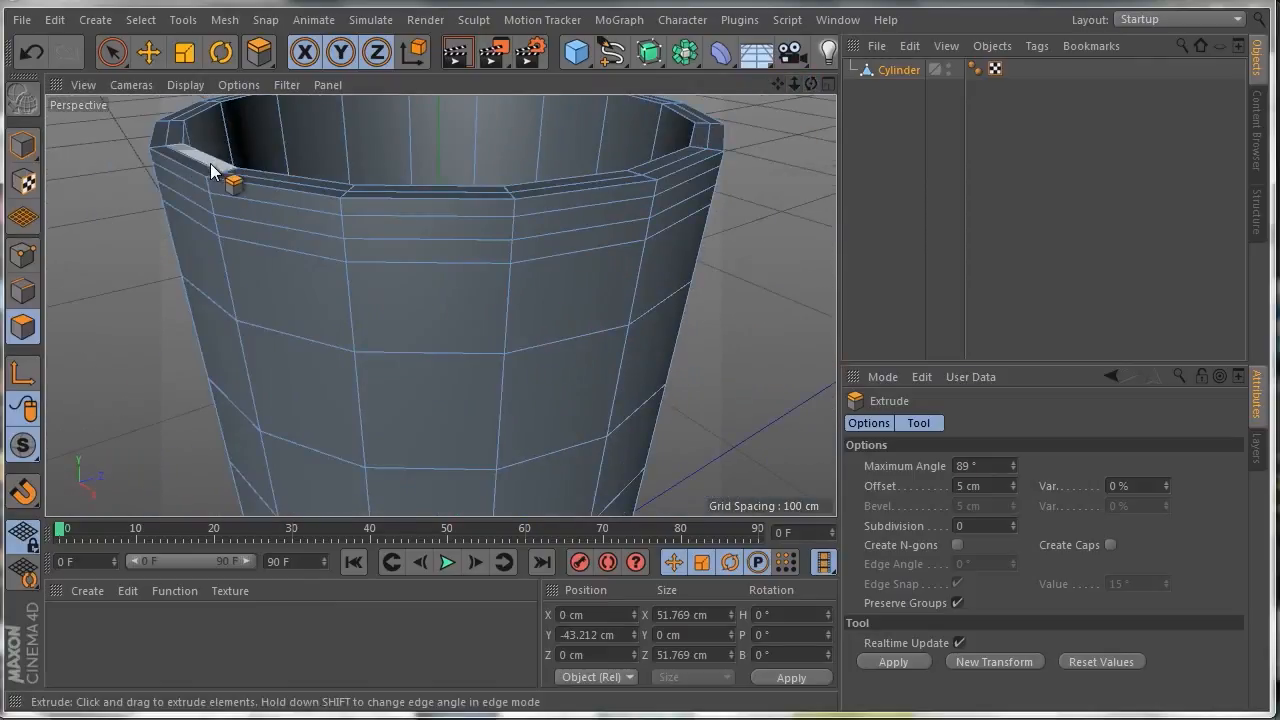
left_click(23, 290)
left_click(479, 192)
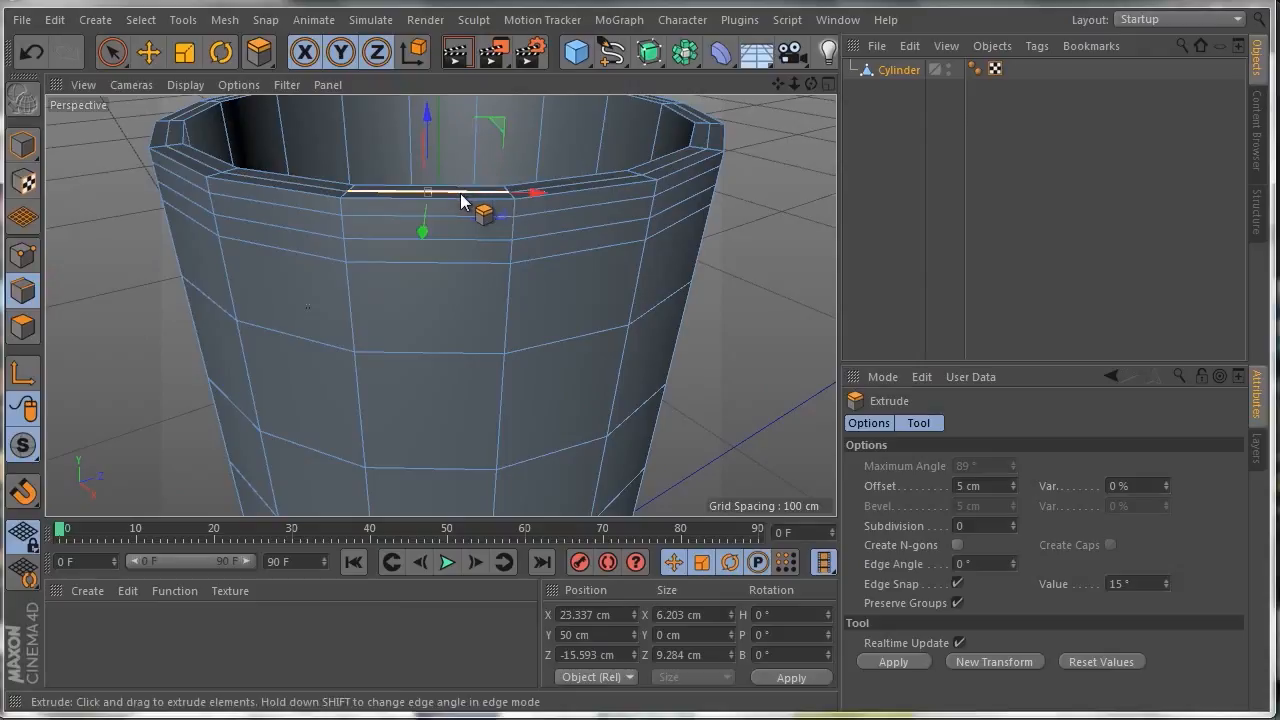
double_click(458, 192)
left_click(447, 192)
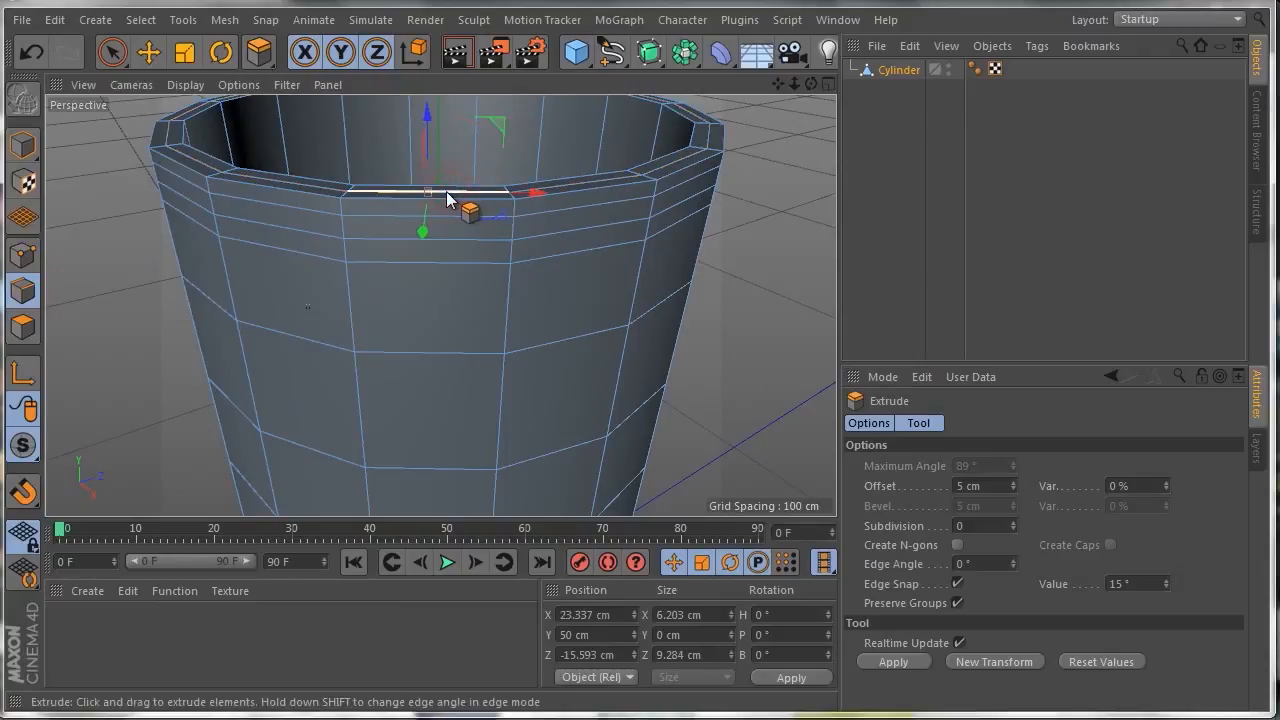
double_click(447, 194)
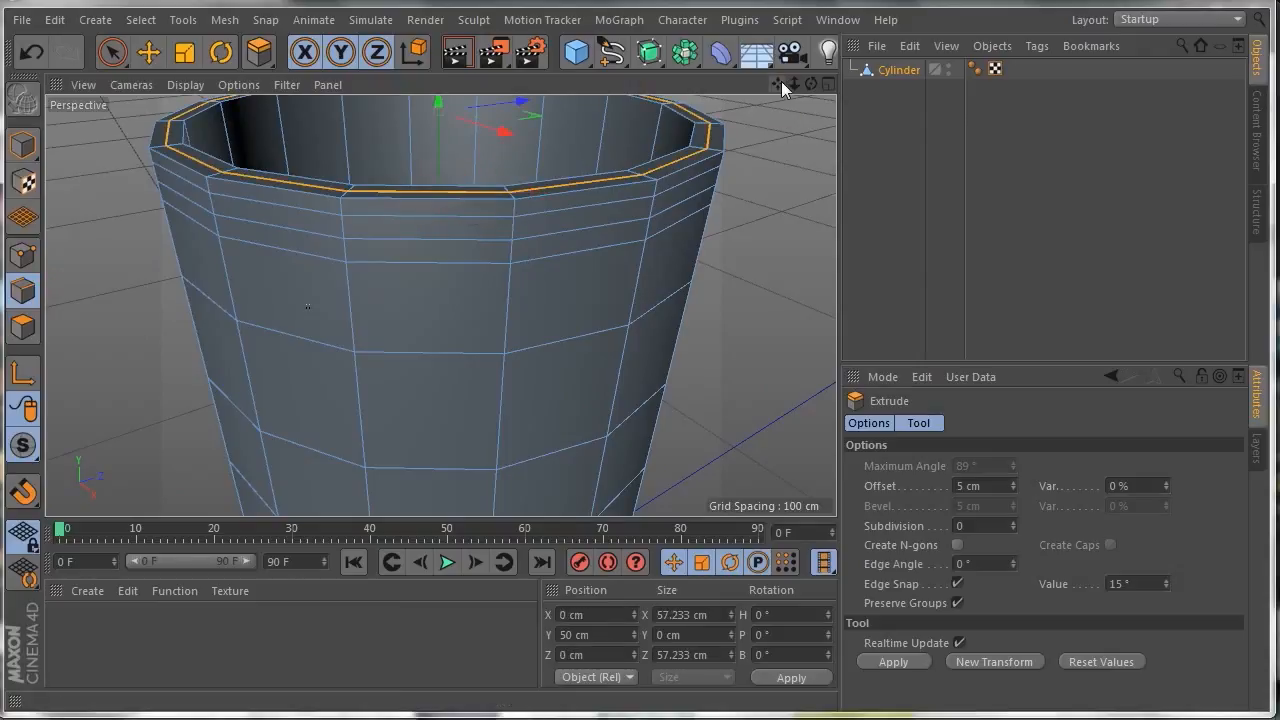
left_click_drag(780, 82, 441, 305)
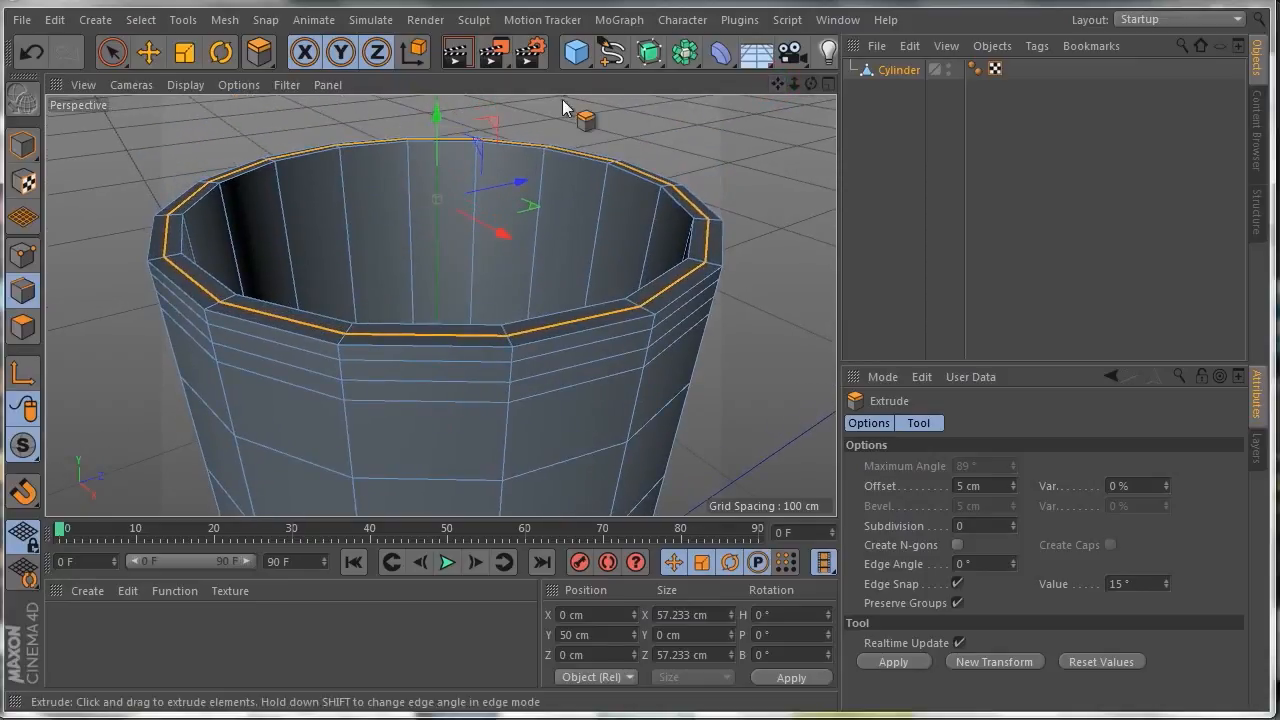
Step: In the Front view, raise the selected rim loop to about Y 50.75 cm, then return to the Perspective view
left_click(830, 84)
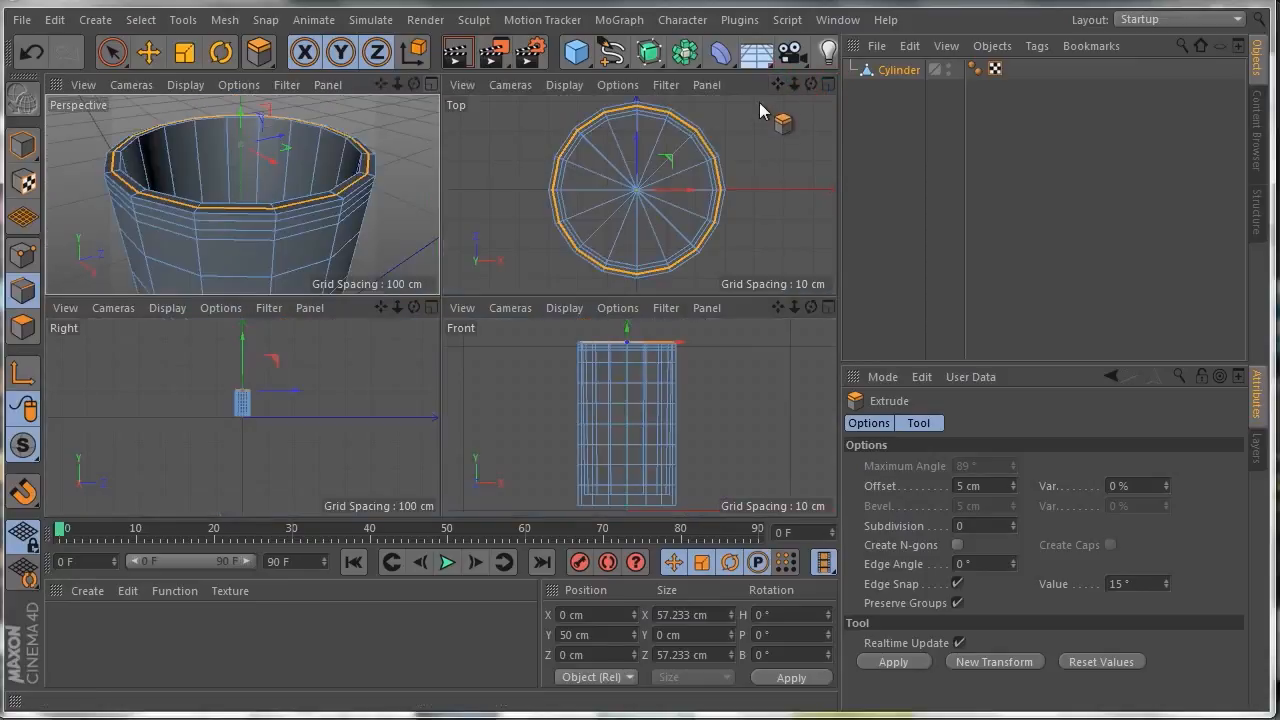
left_click(828, 308)
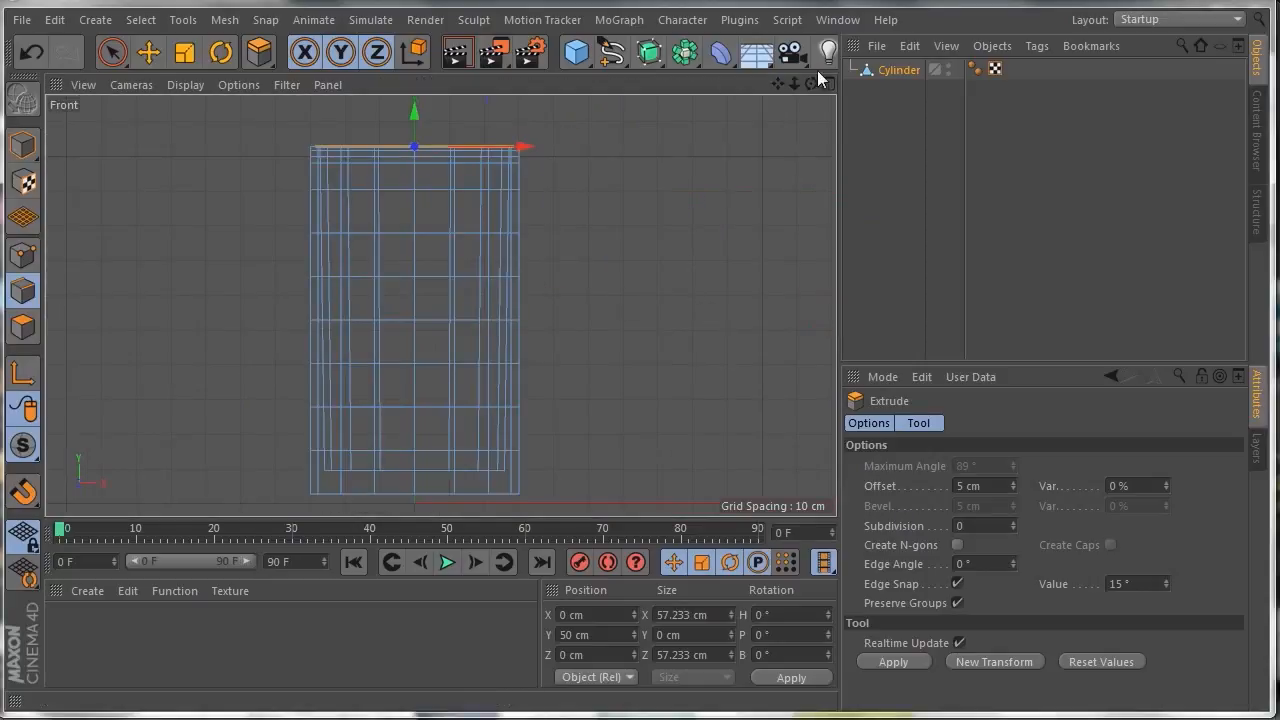
mouse_move(777, 82)
left_mouse_down()
mouse_move(780, 98)
mouse_move(801, 73)
mouse_move(845, 84)
mouse_move(778, 90)
left_mouse_up()
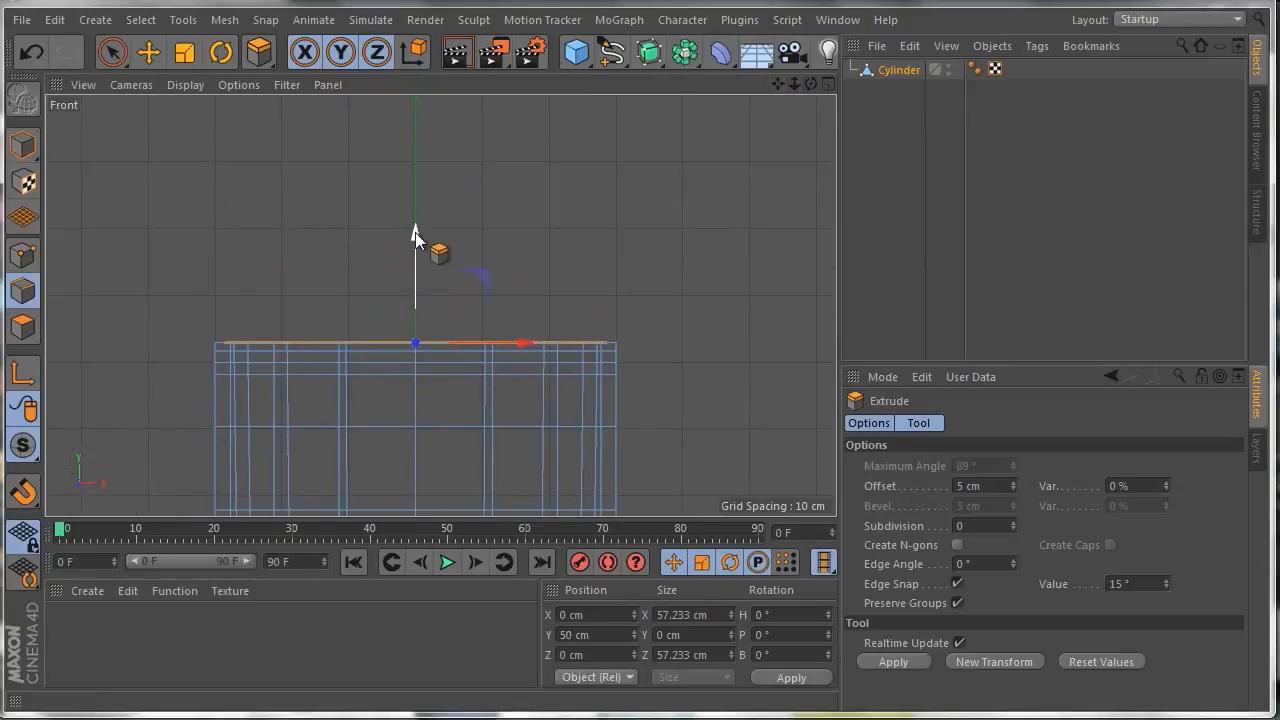
left_click_drag(415, 232, 415, 227)
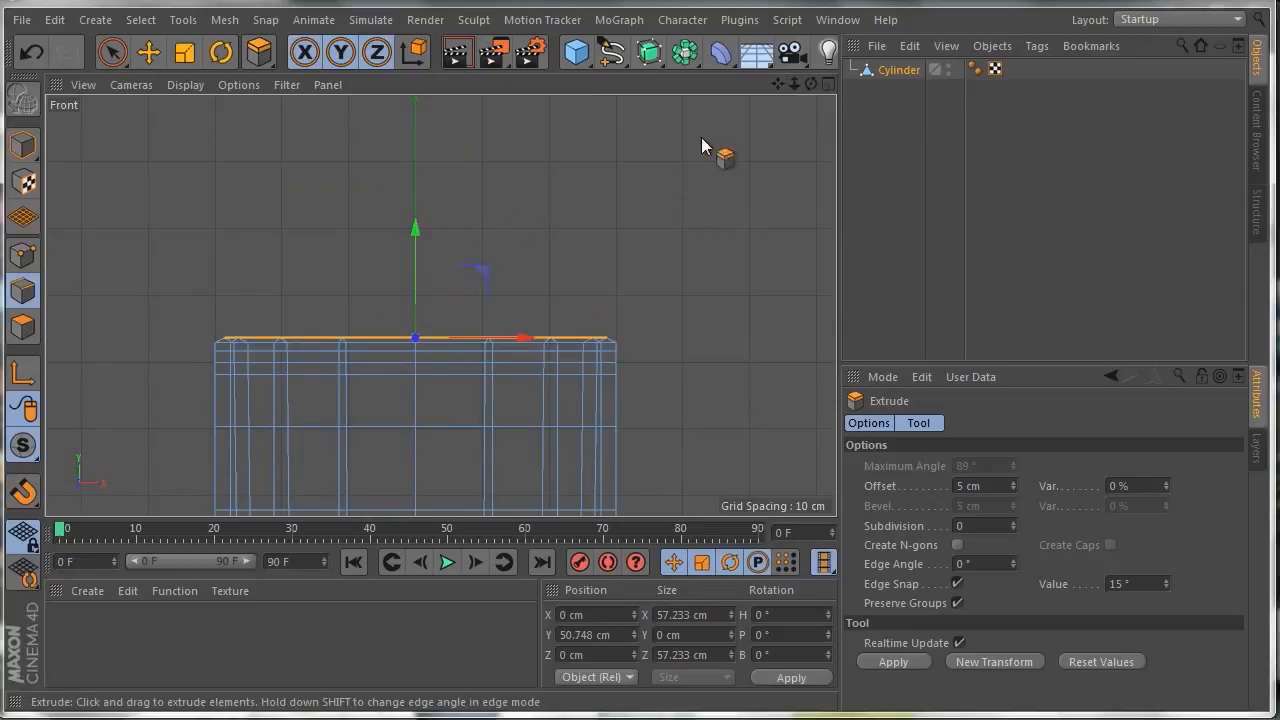
left_click(828, 85)
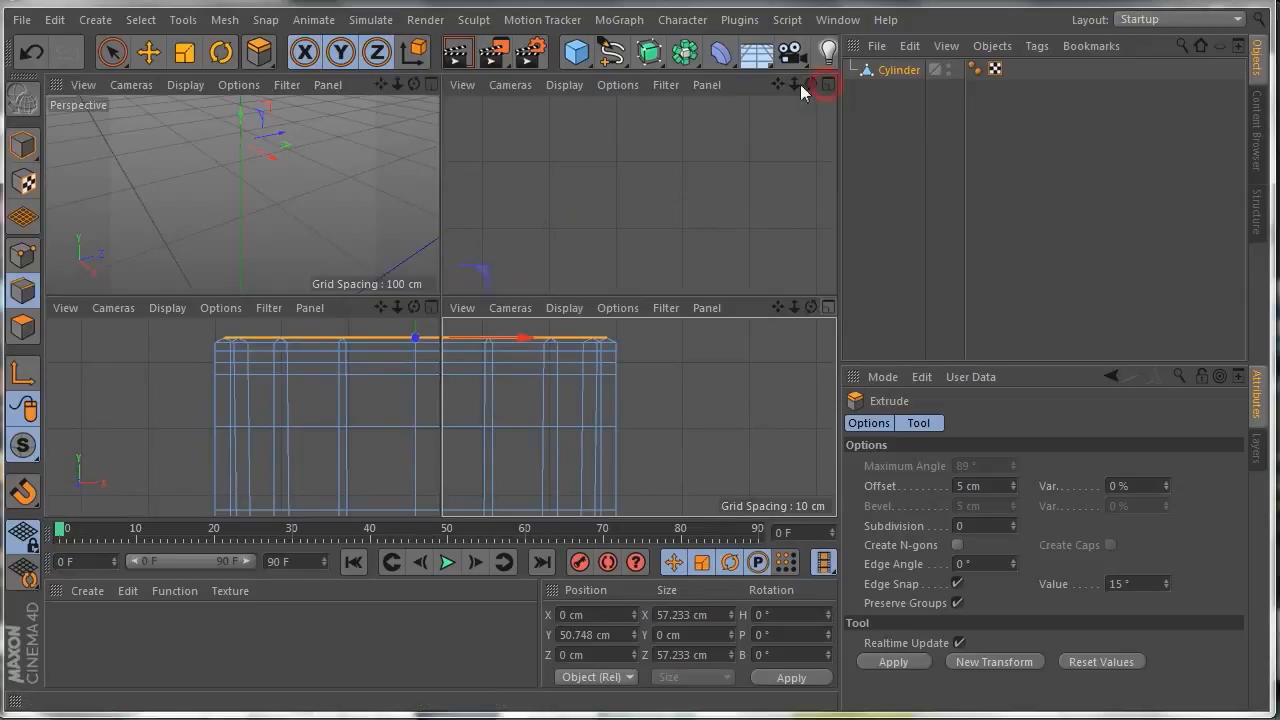
left_click(432, 84)
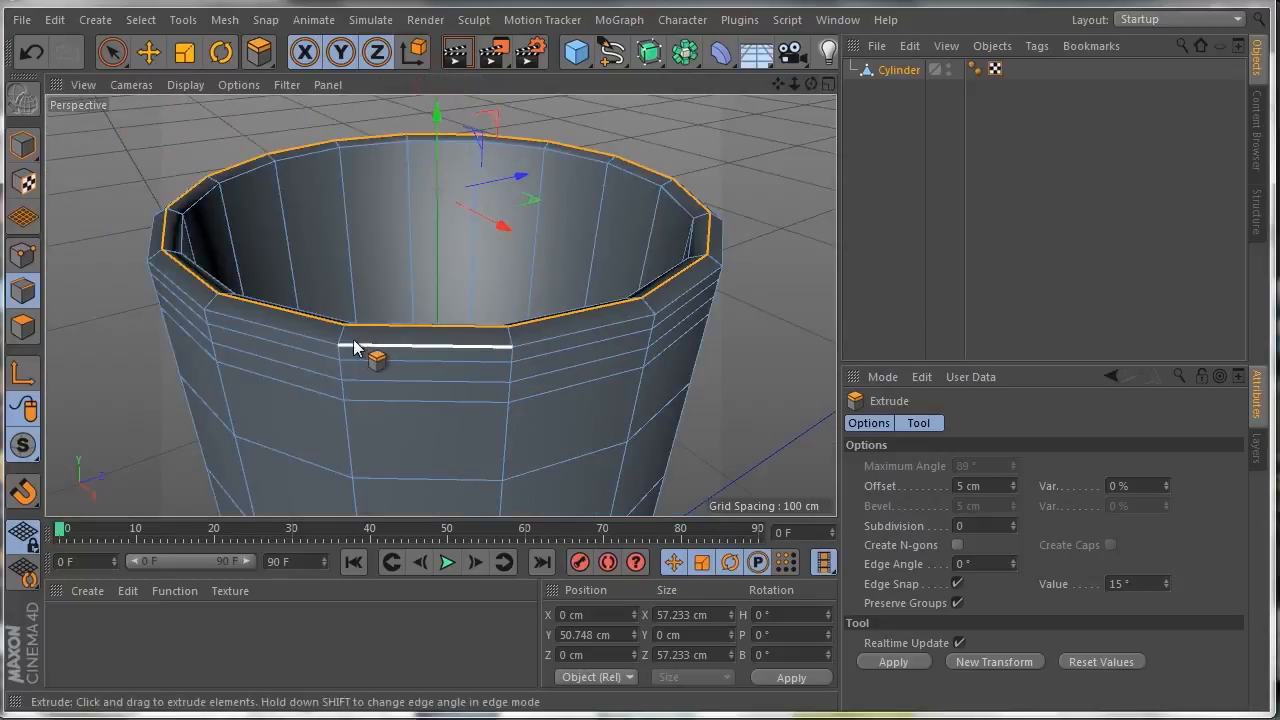
Step: Loop-select the outer edge around the mug's base
left_click_drag(811, 84, 440, 305)
left_click_drag(794, 84, 710, 148)
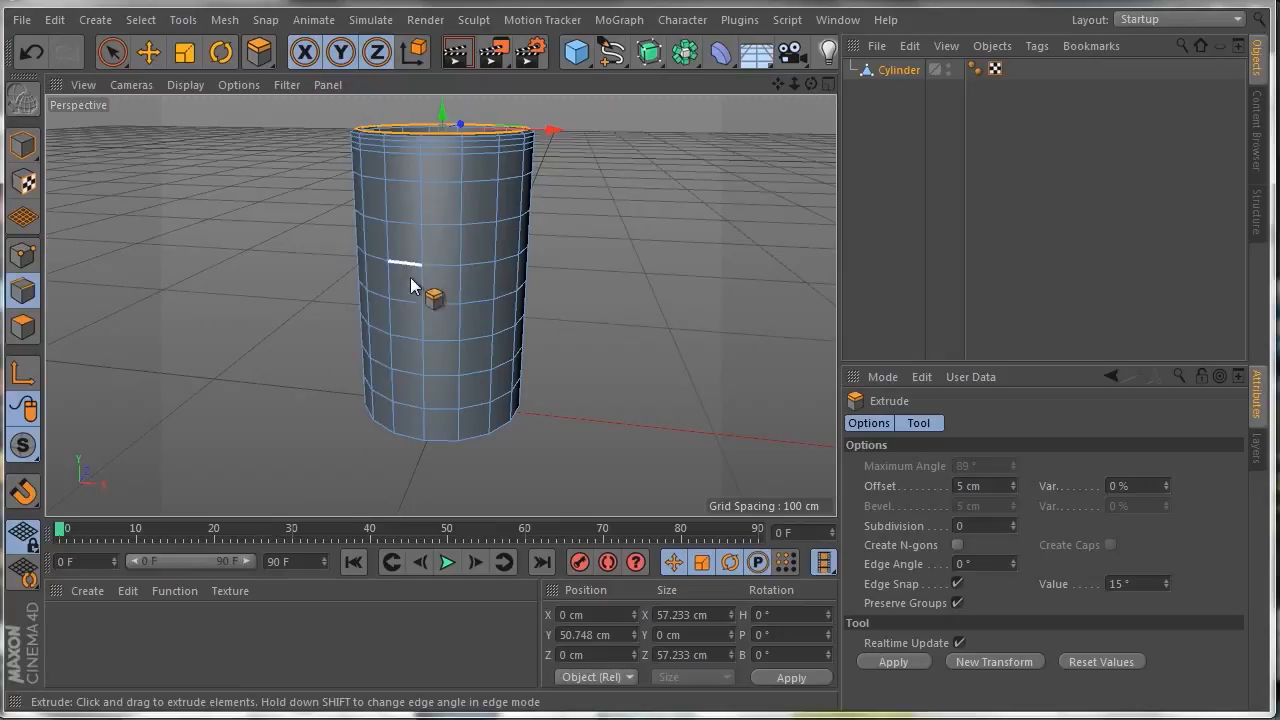
left_click_drag(811, 84, 630, 112)
left_click_drag(793, 87, 667, 126)
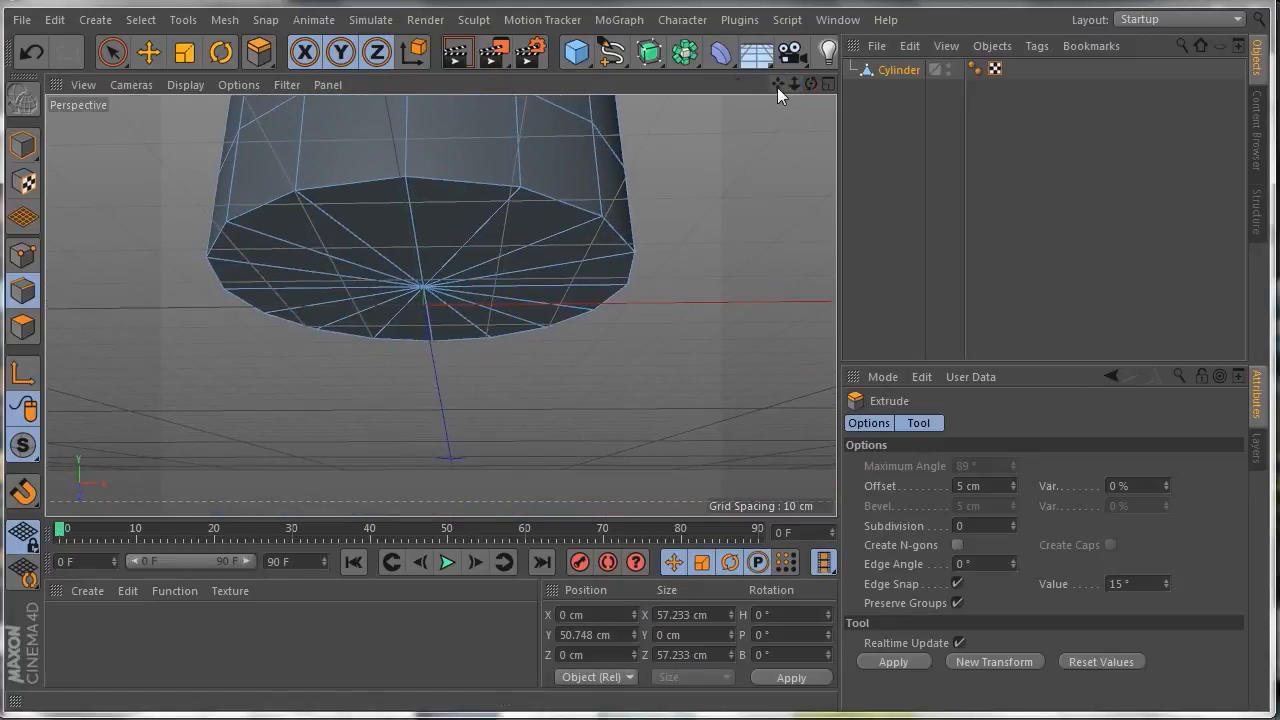
left_click_drag(777, 87, 441, 306)
left_click_drag(793, 82, 620, 334)
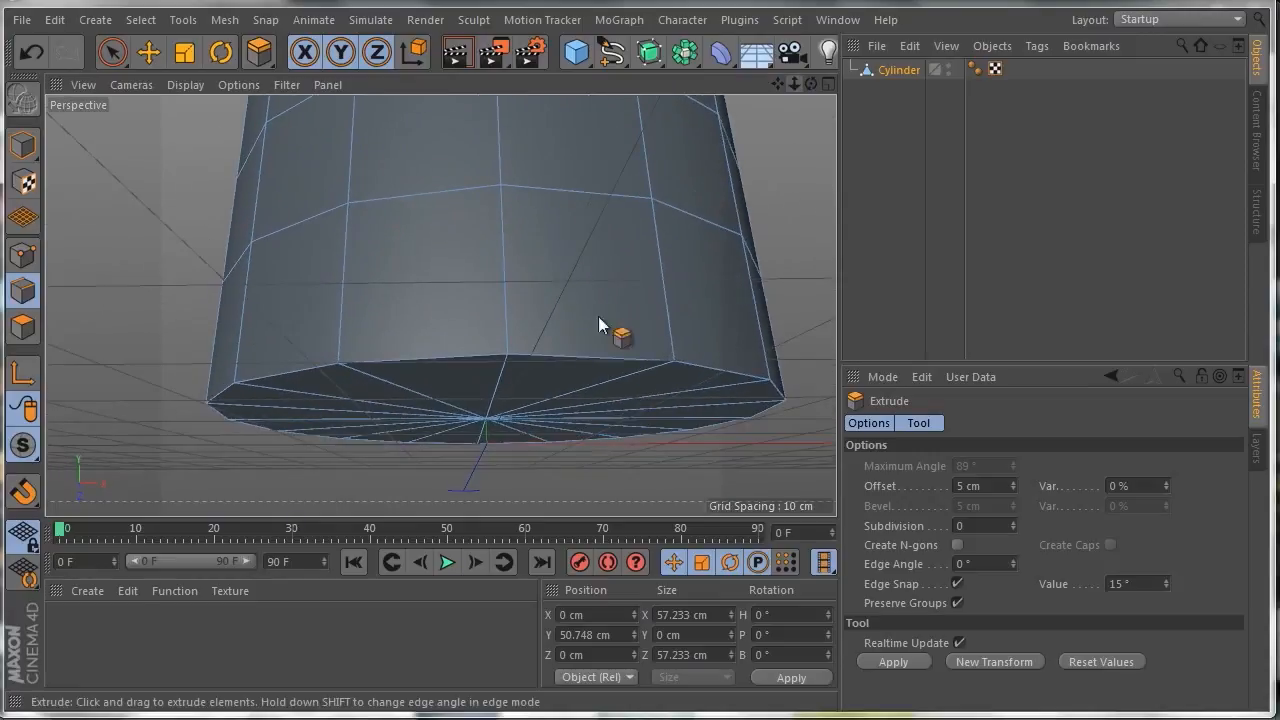
double_click(419, 358)
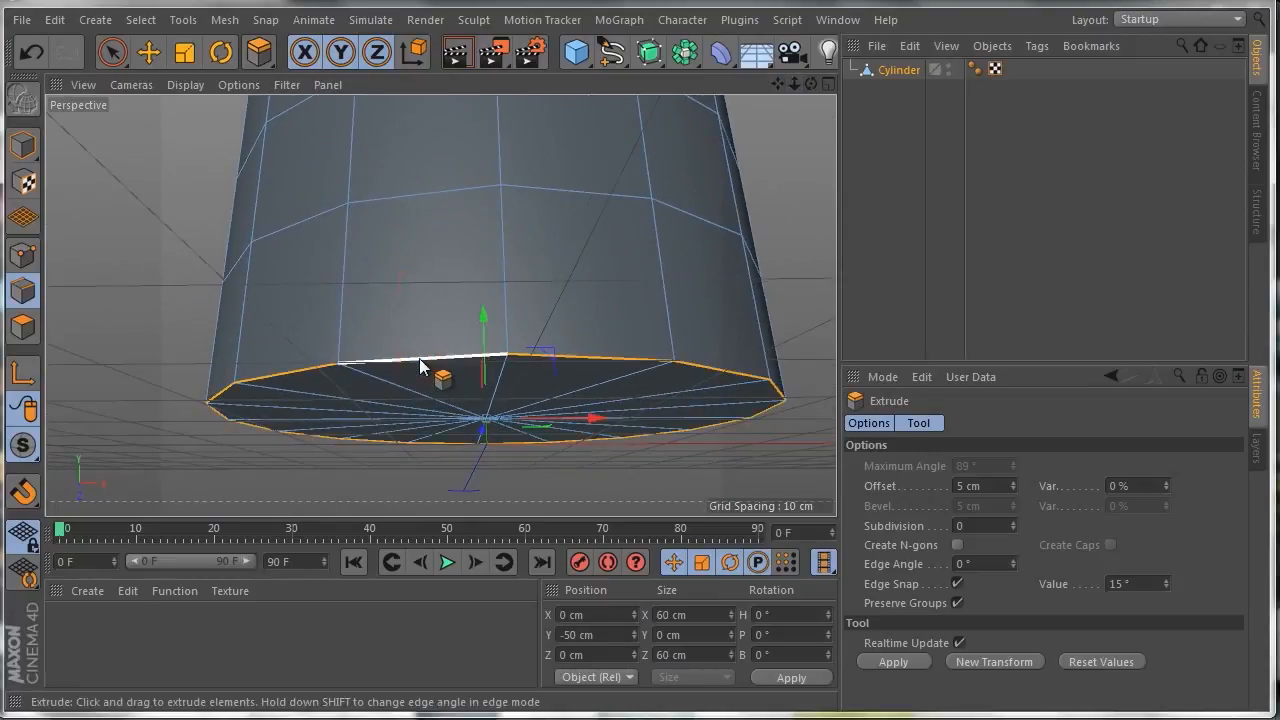
Step: Bevel the selected base edge loop in Chamfer mode with an offset of about 2.3 cm
left_click_drag(811, 84, 443, 303)
right_click(449, 352)
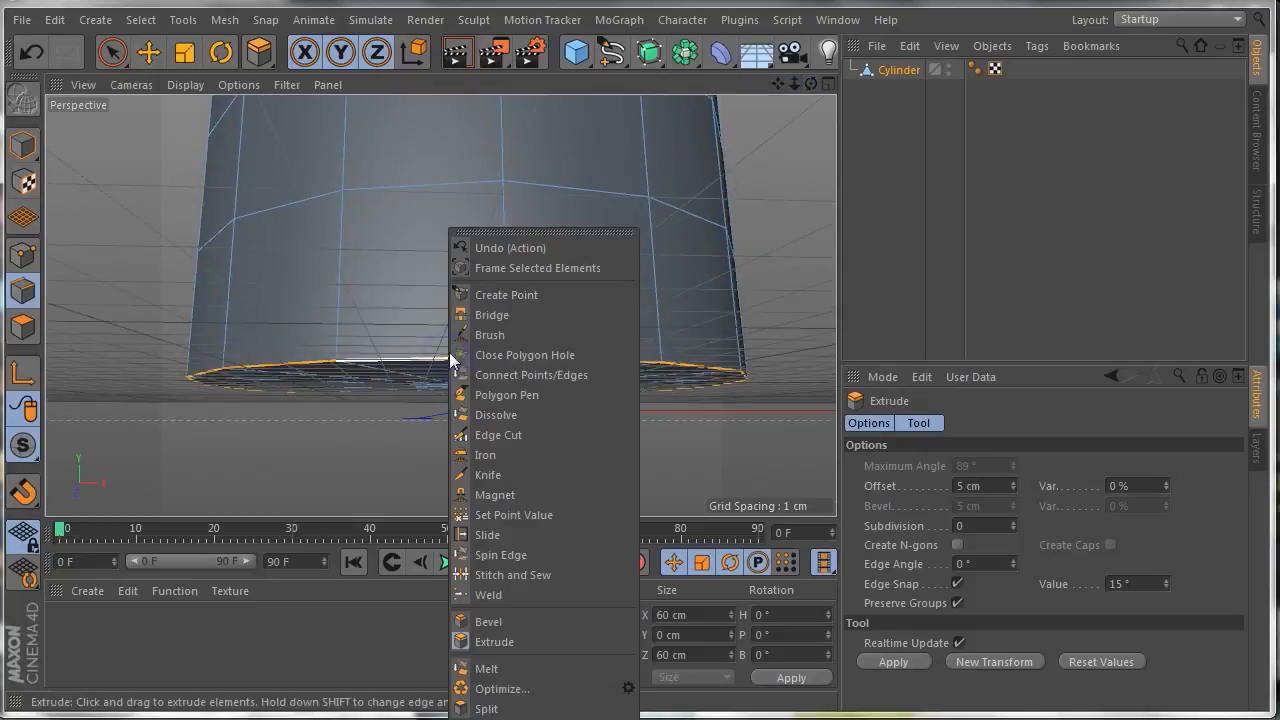
left_click(488, 621)
left_click_drag(811, 84, 440, 305)
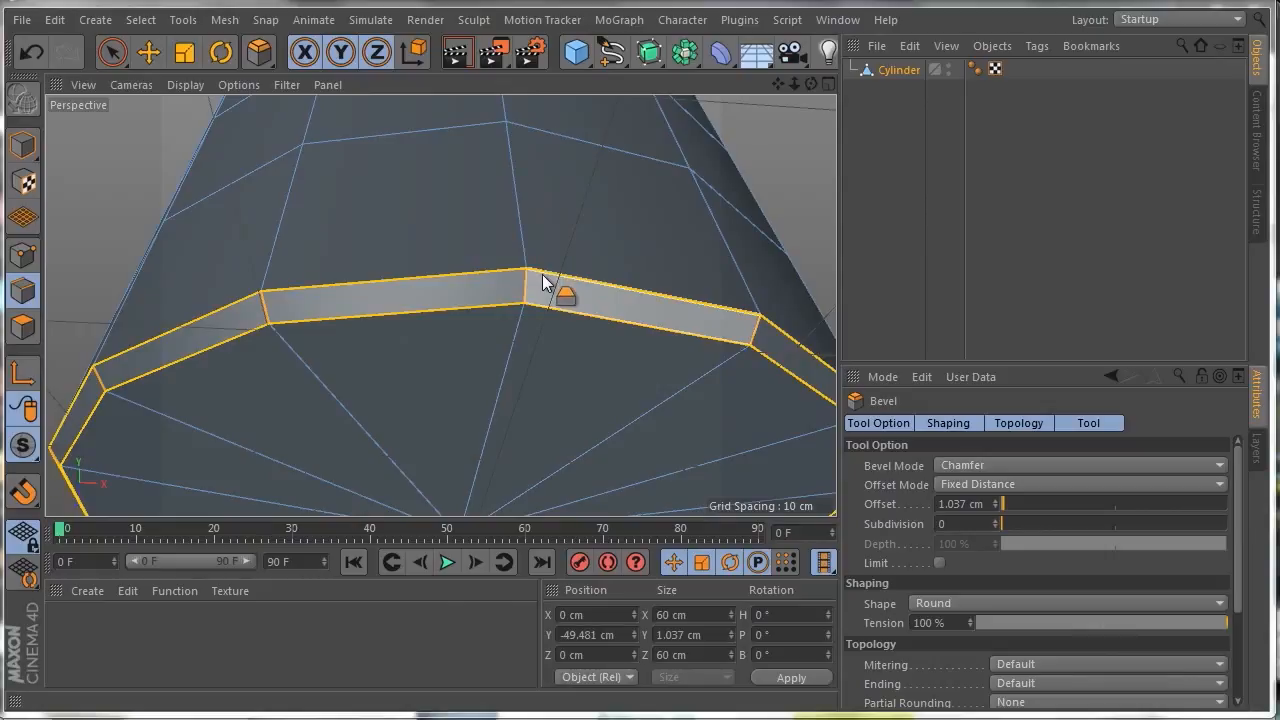
mouse_move(540, 272)
left_mouse_down()
mouse_move(540, 283)
mouse_move(557, 207)
mouse_move(552, 254)
left_mouse_up()
Step: In Polygon mode with the Move tool, select two adjacent side polygons just below the rim loops and the two directly beneath in the second-lowest row
left_click_drag(809, 83, 784, 252)
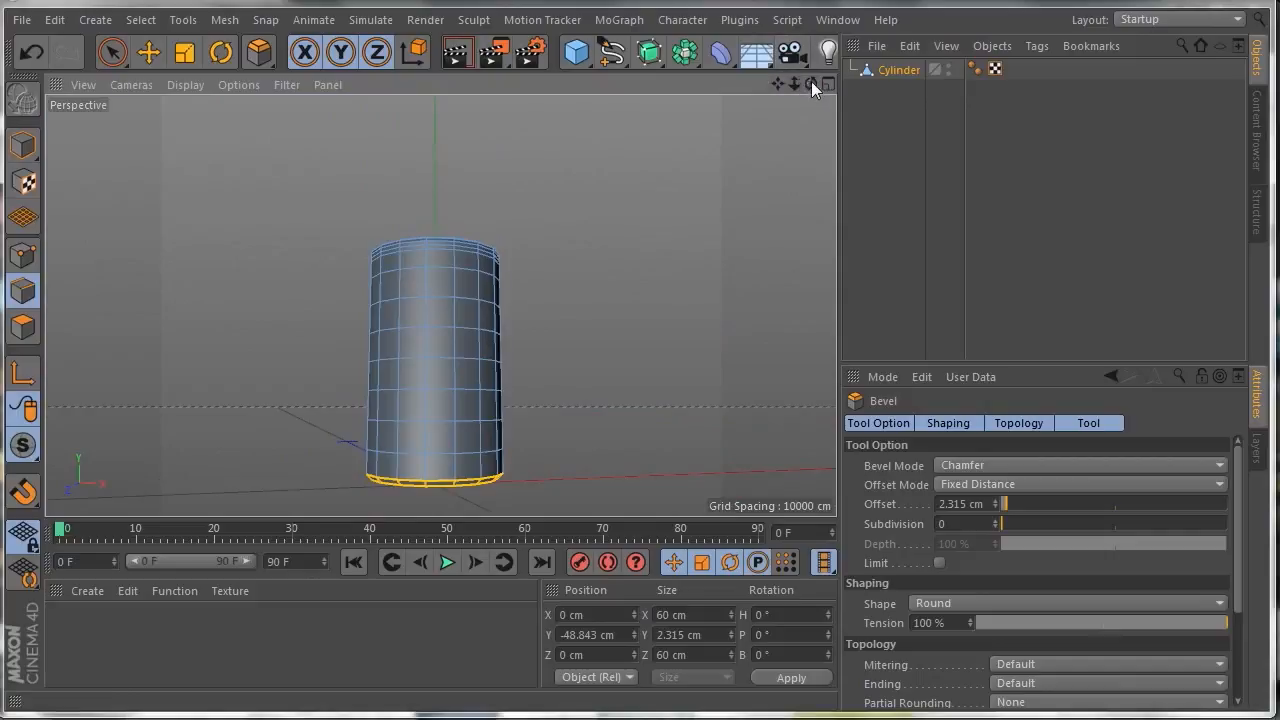
left_click_drag(811, 85, 818, 134)
left_click_drag(793, 84, 764, 23)
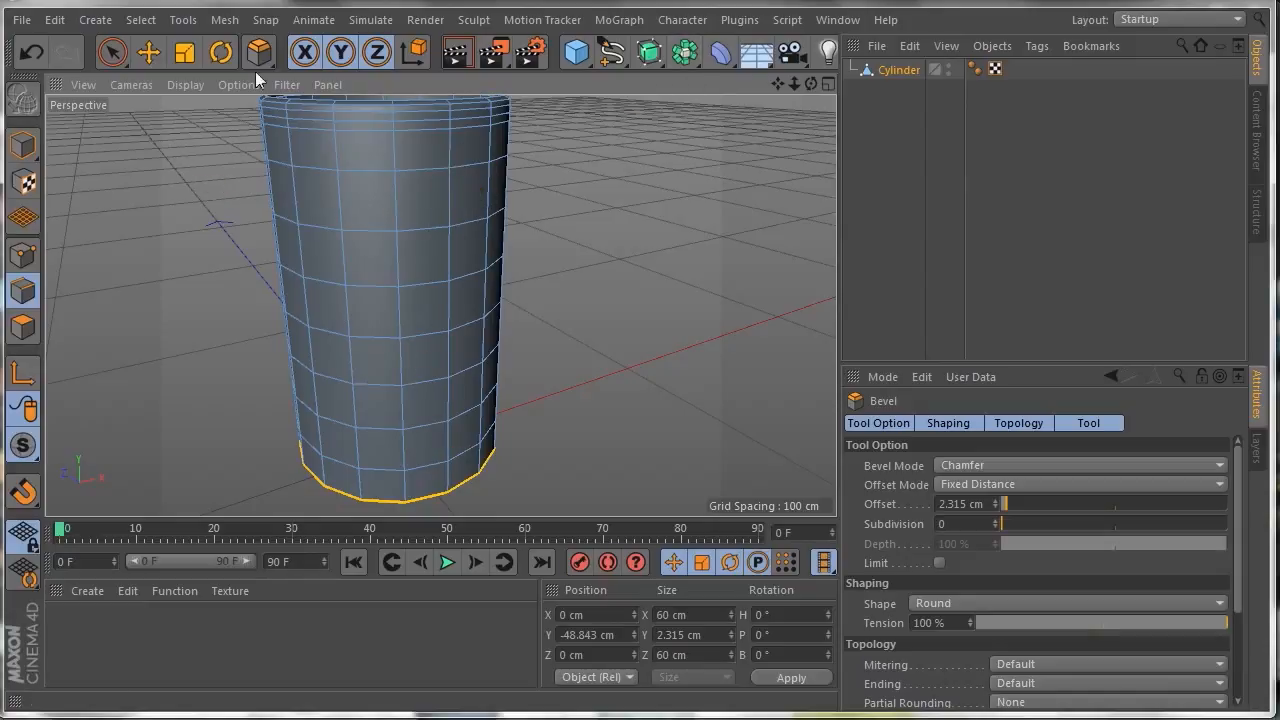
left_click(22, 326, "ctrl")
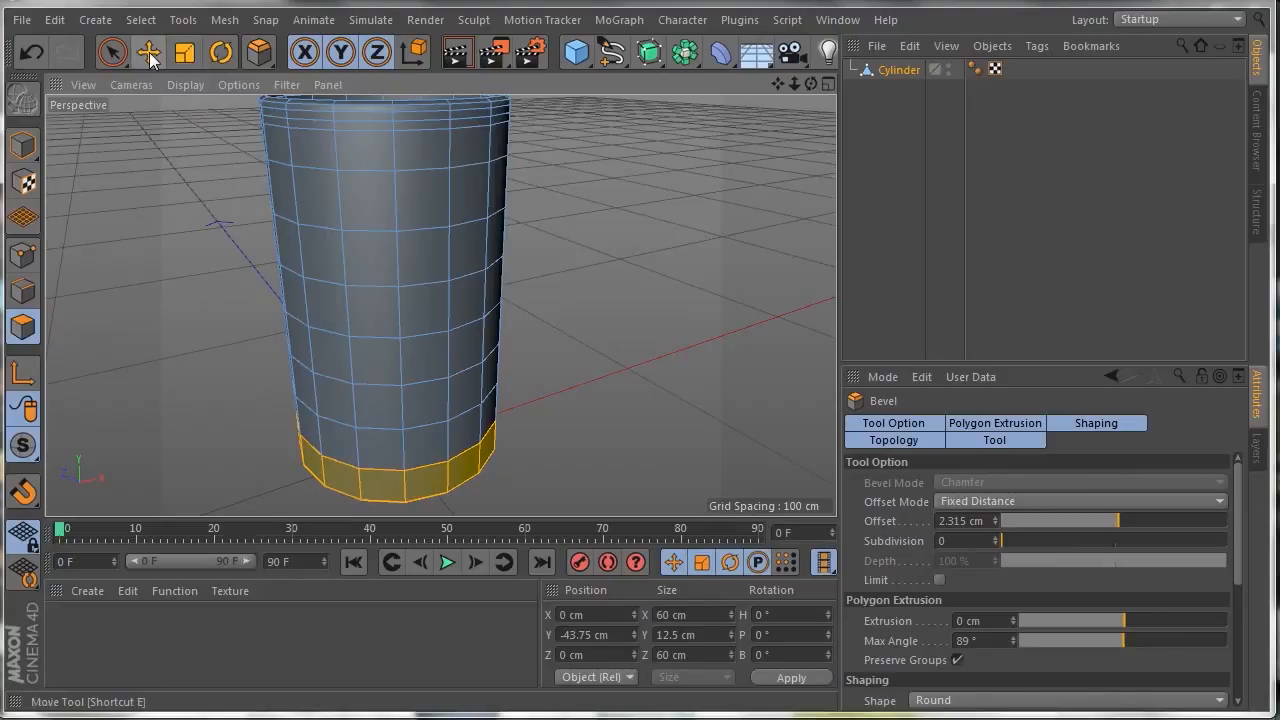
key("e")
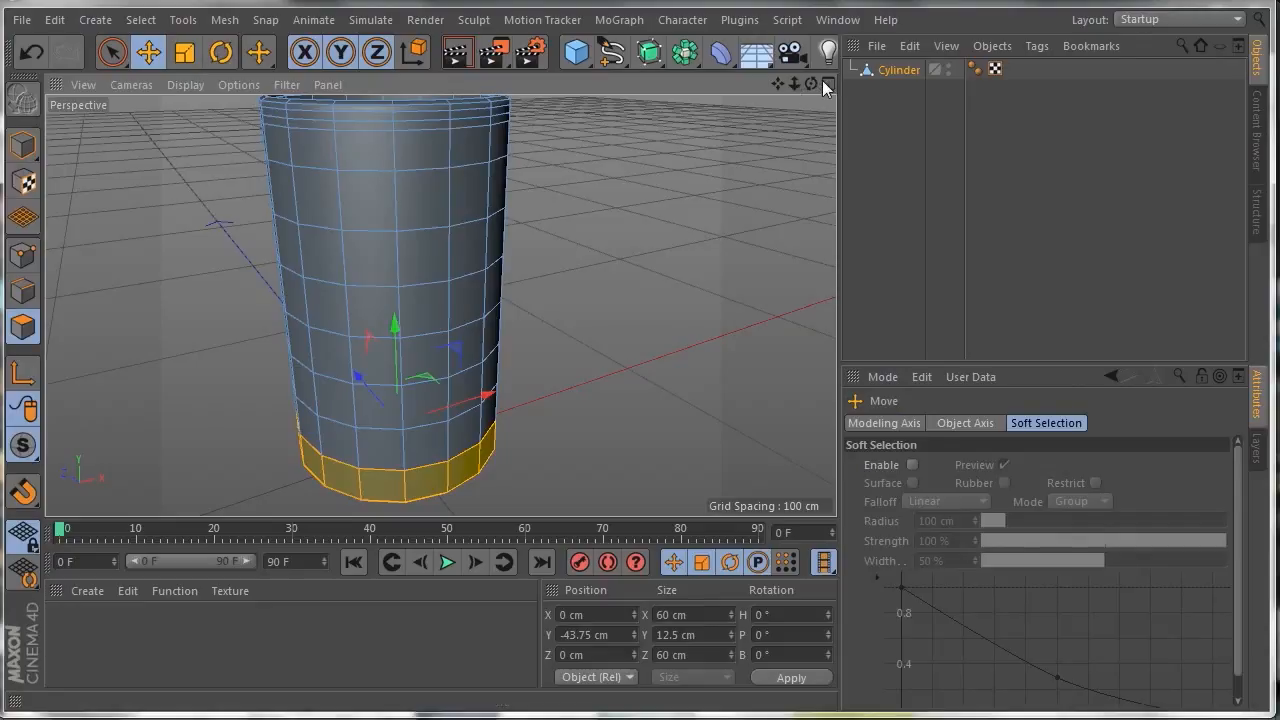
left_click_drag(811, 84, 840, 88)
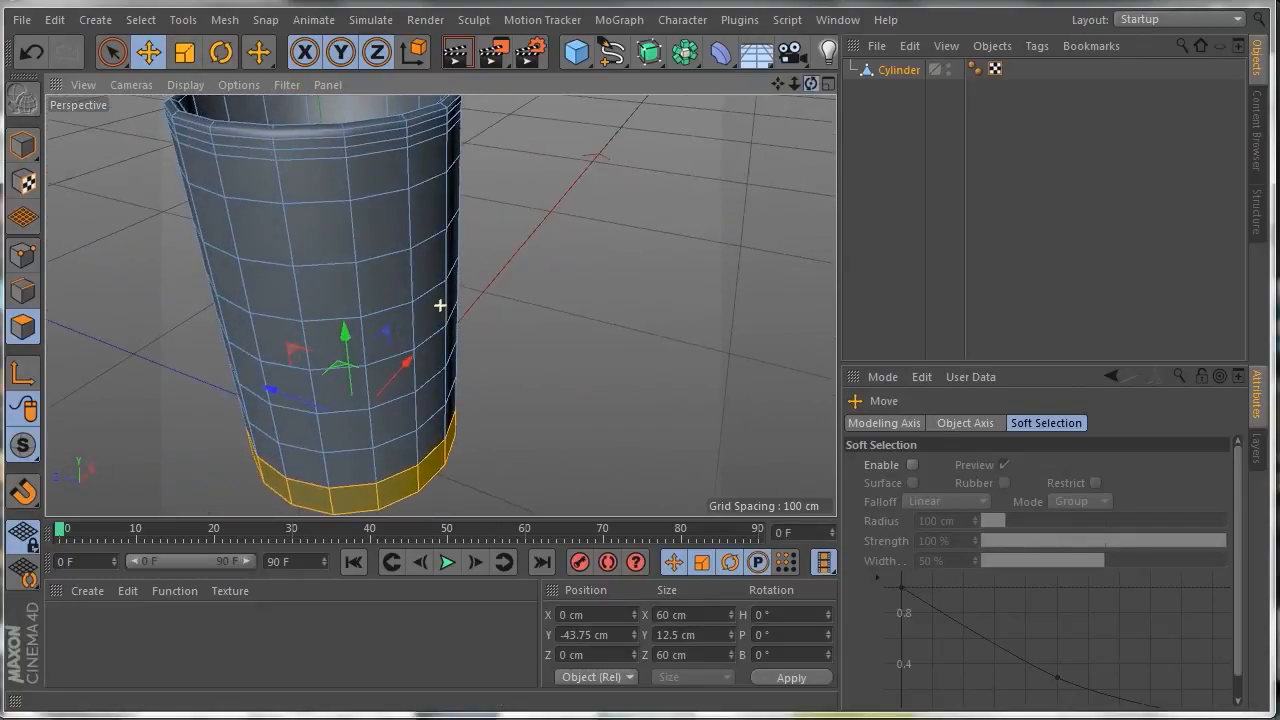
left_click(391, 172)
left_click(433, 168, "shift")
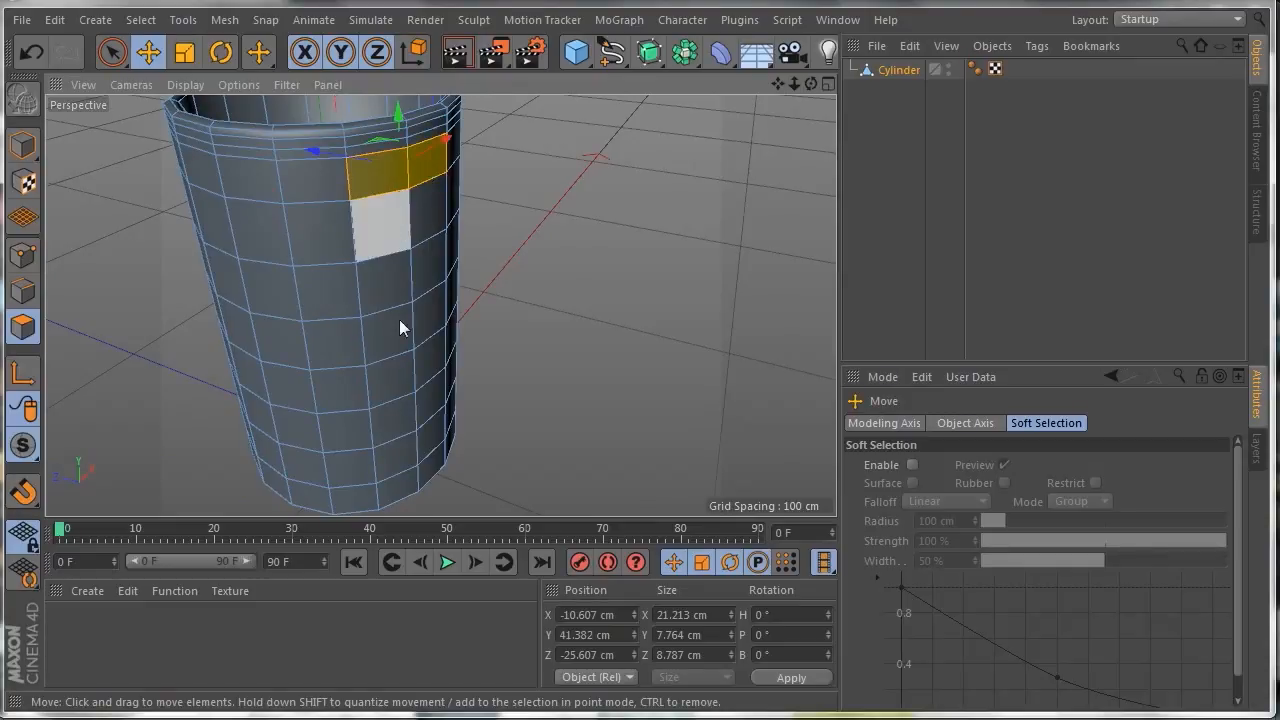
left_click(401, 449, "shift")
left_click(431, 437, "shift")
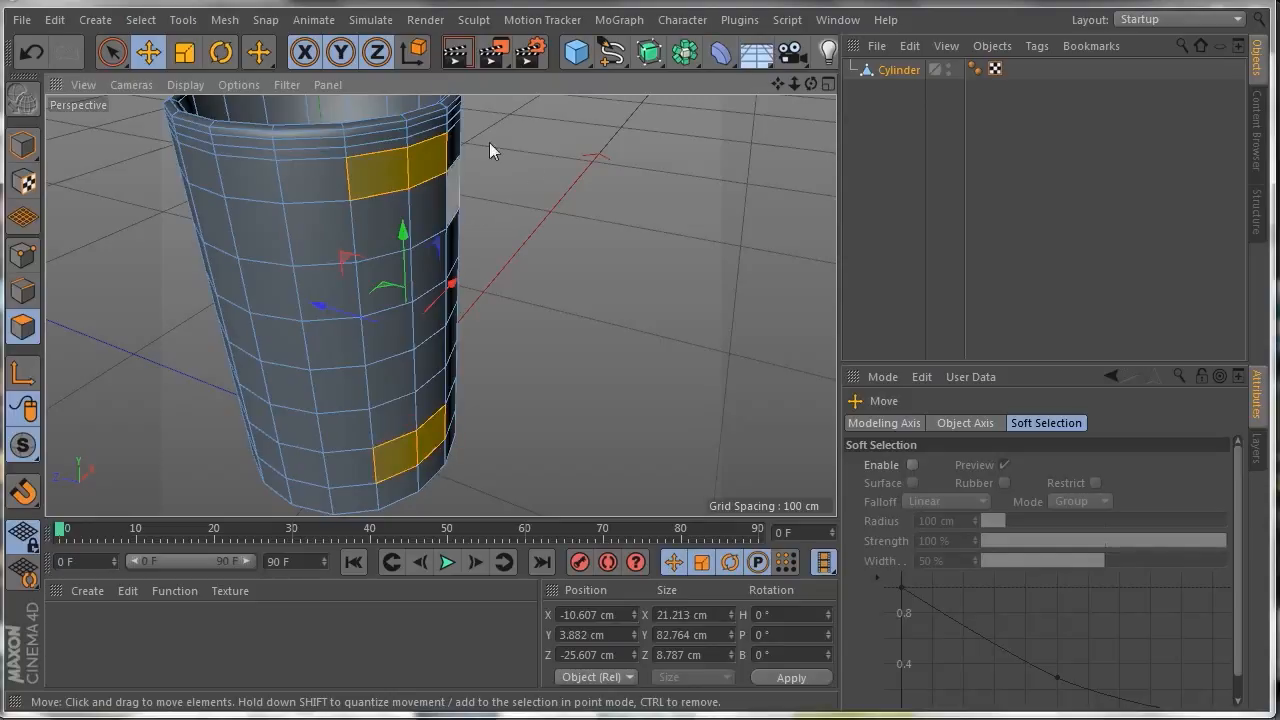
left_click_drag(811, 84, 817, 5)
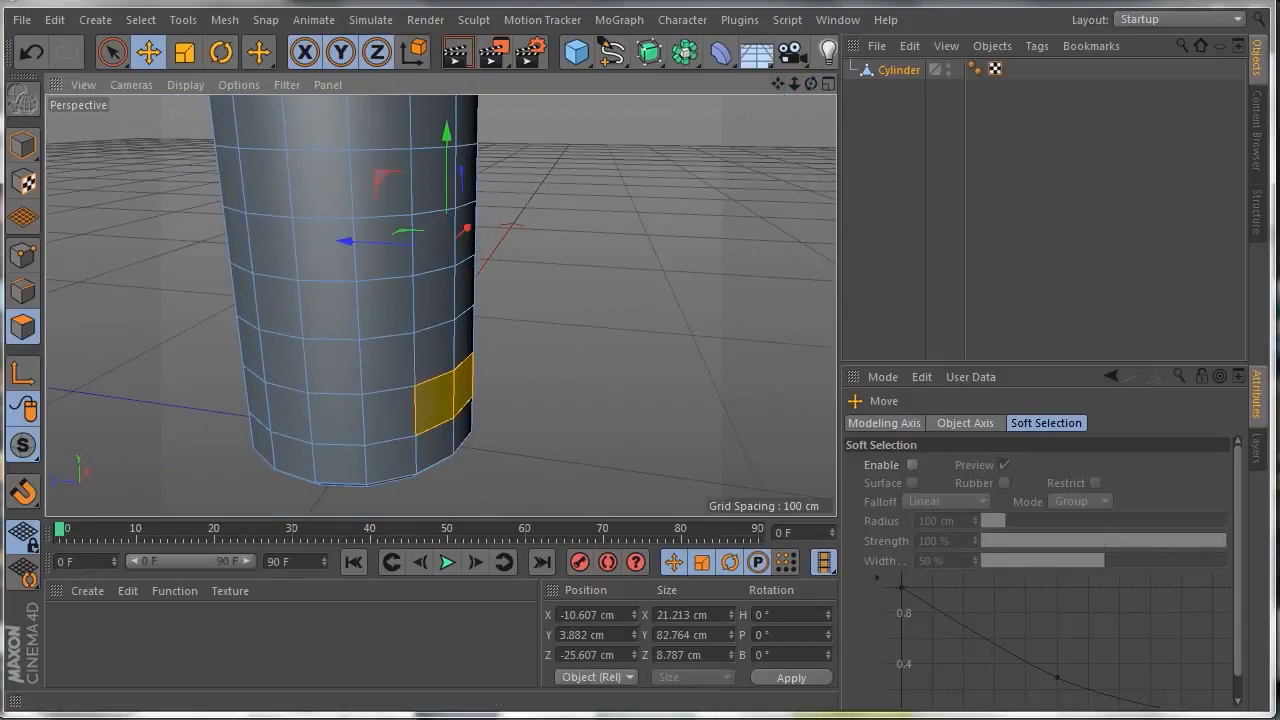
left_click_drag(794, 84, 443, 306)
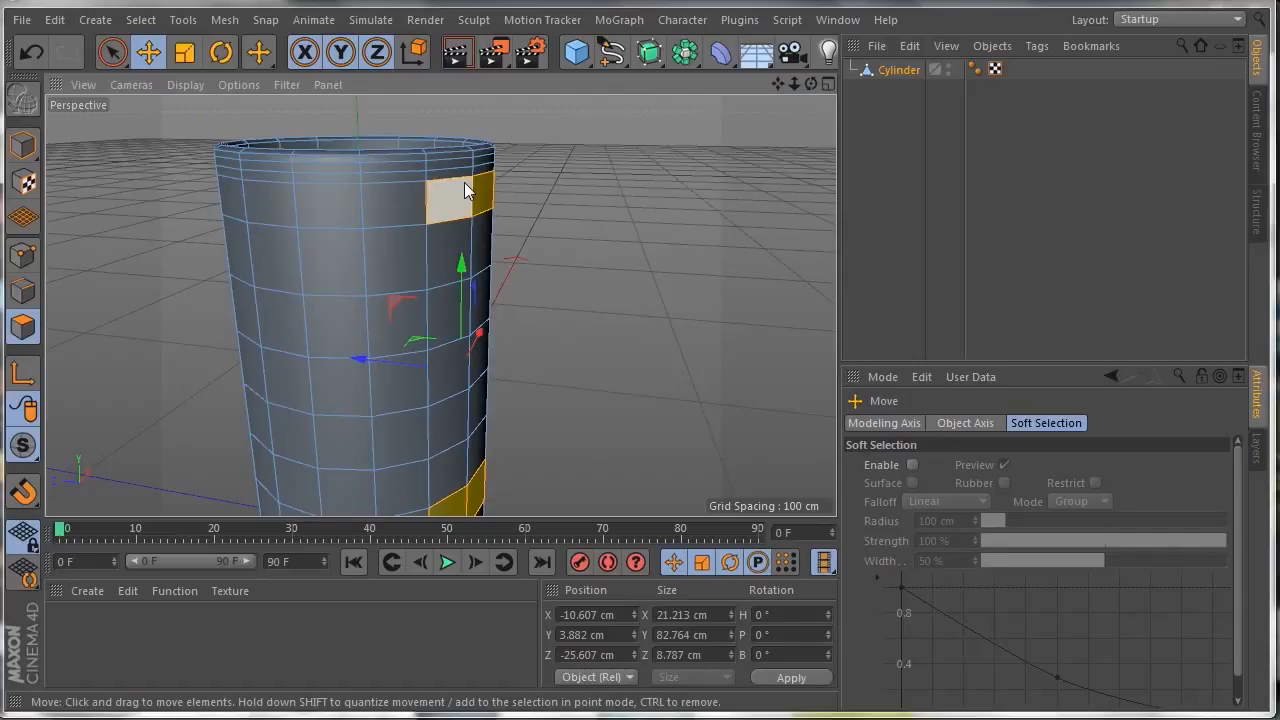
left_click(825, 85)
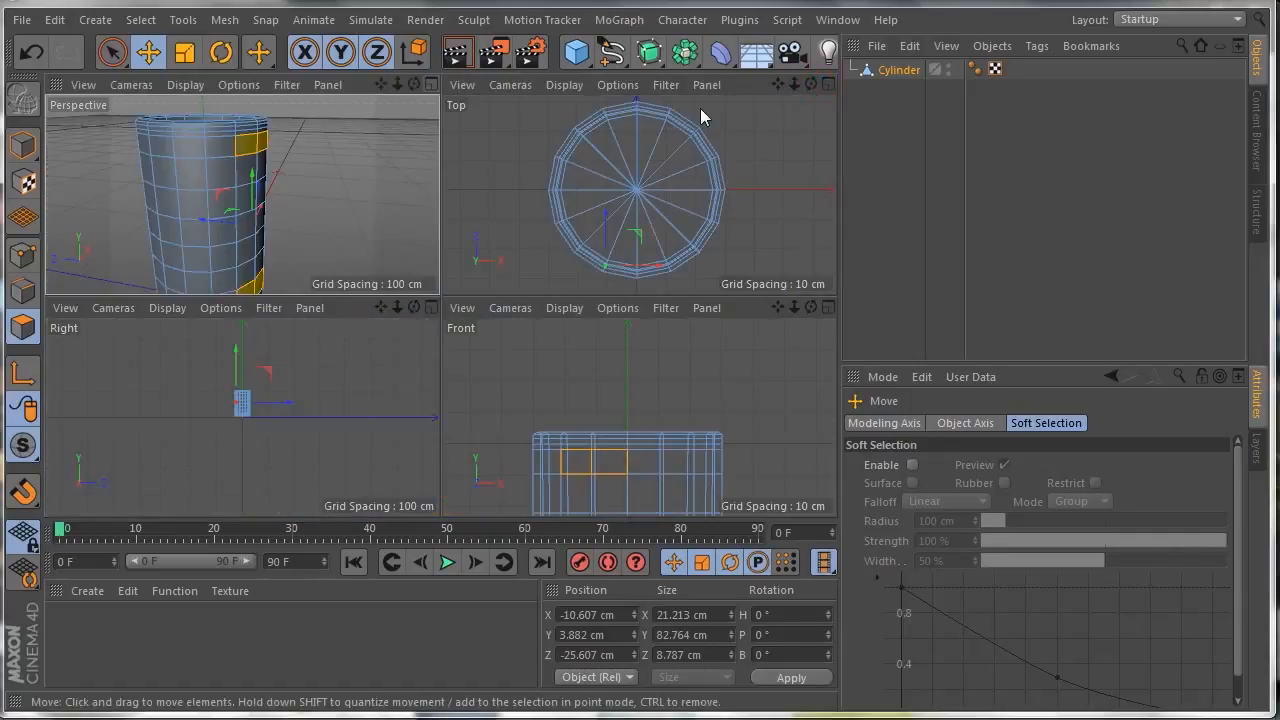
Step: Extrude the four selected side polygons of the mug outward by 0.5 cm
left_click(828, 84)
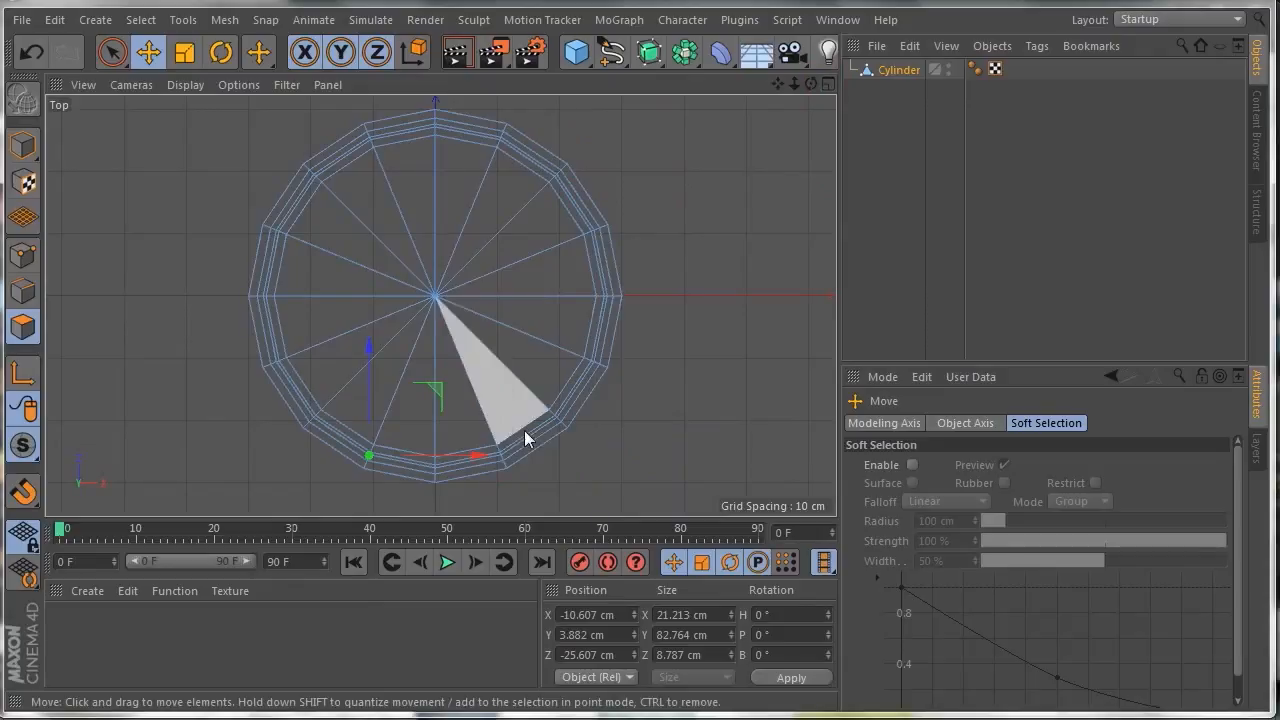
left_click(828, 84)
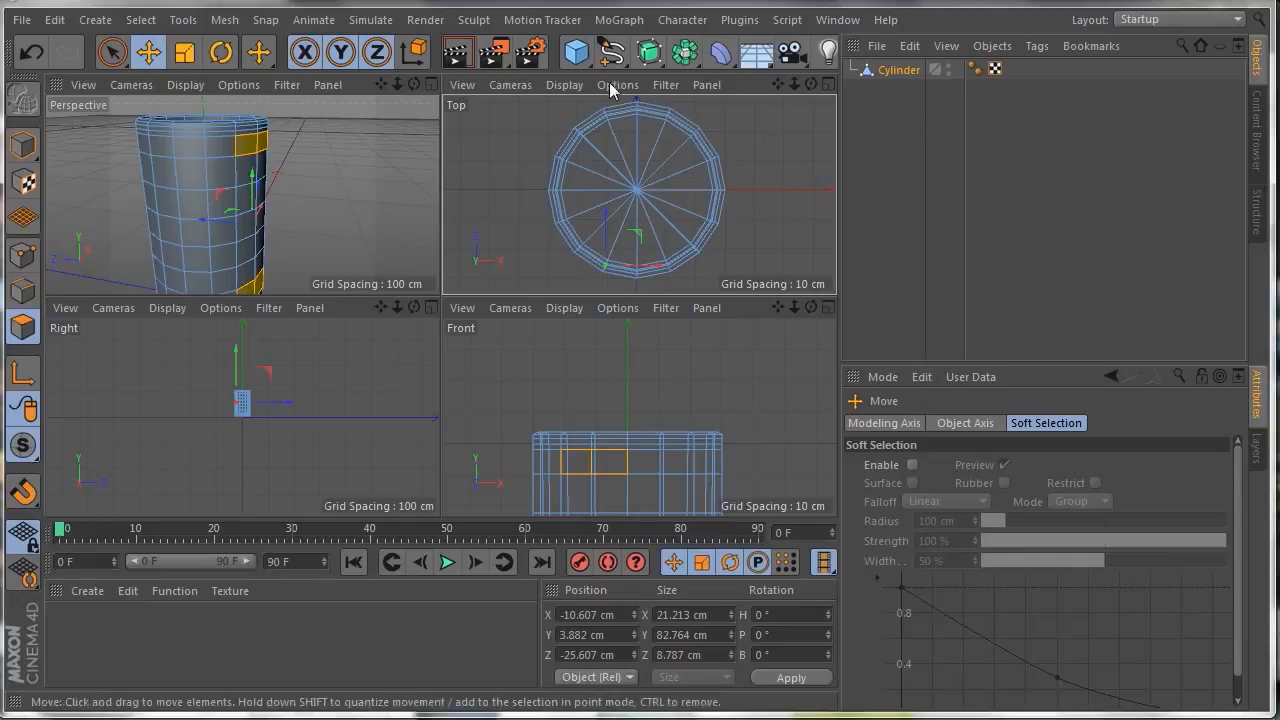
left_click(431, 85)
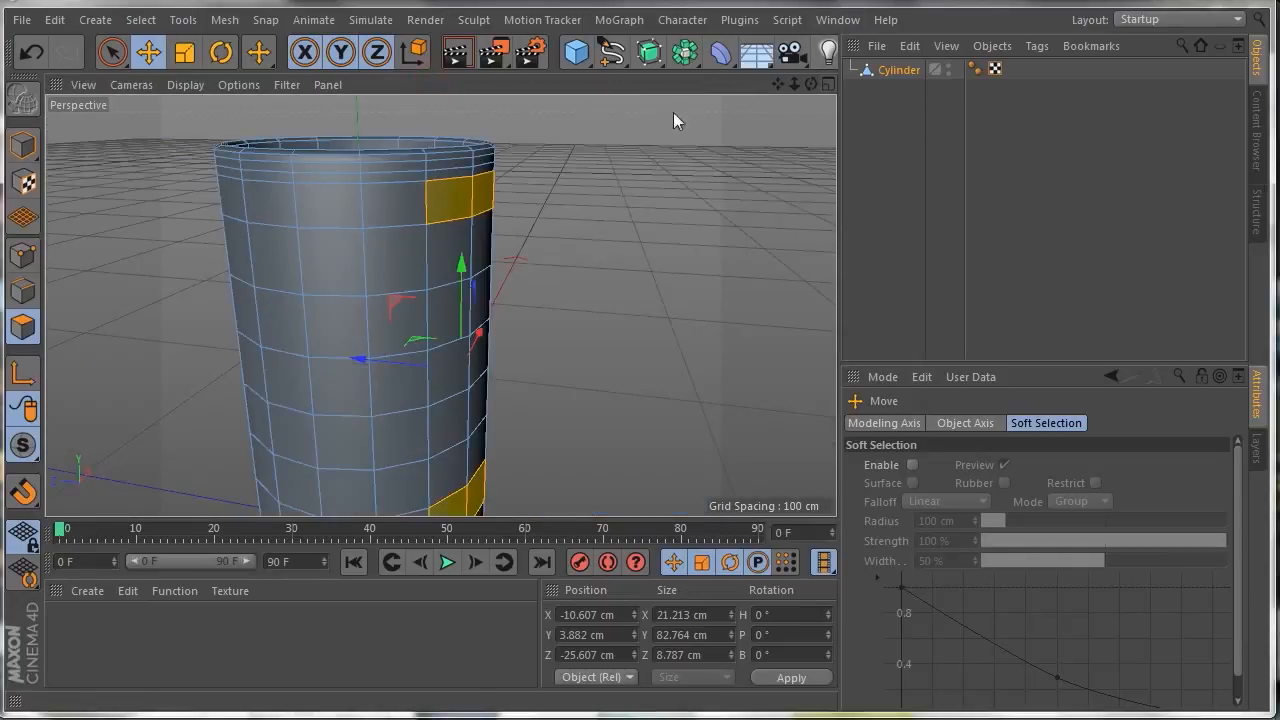
right_click(445, 199)
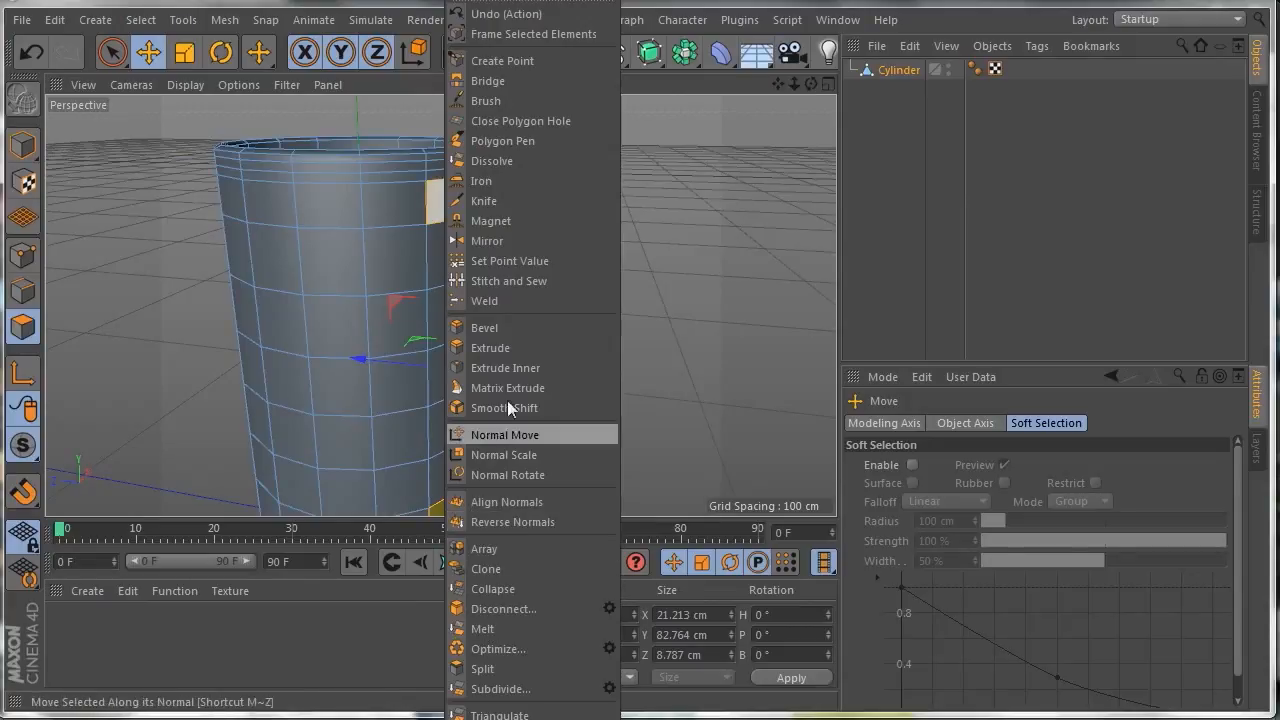
left_click(502, 350)
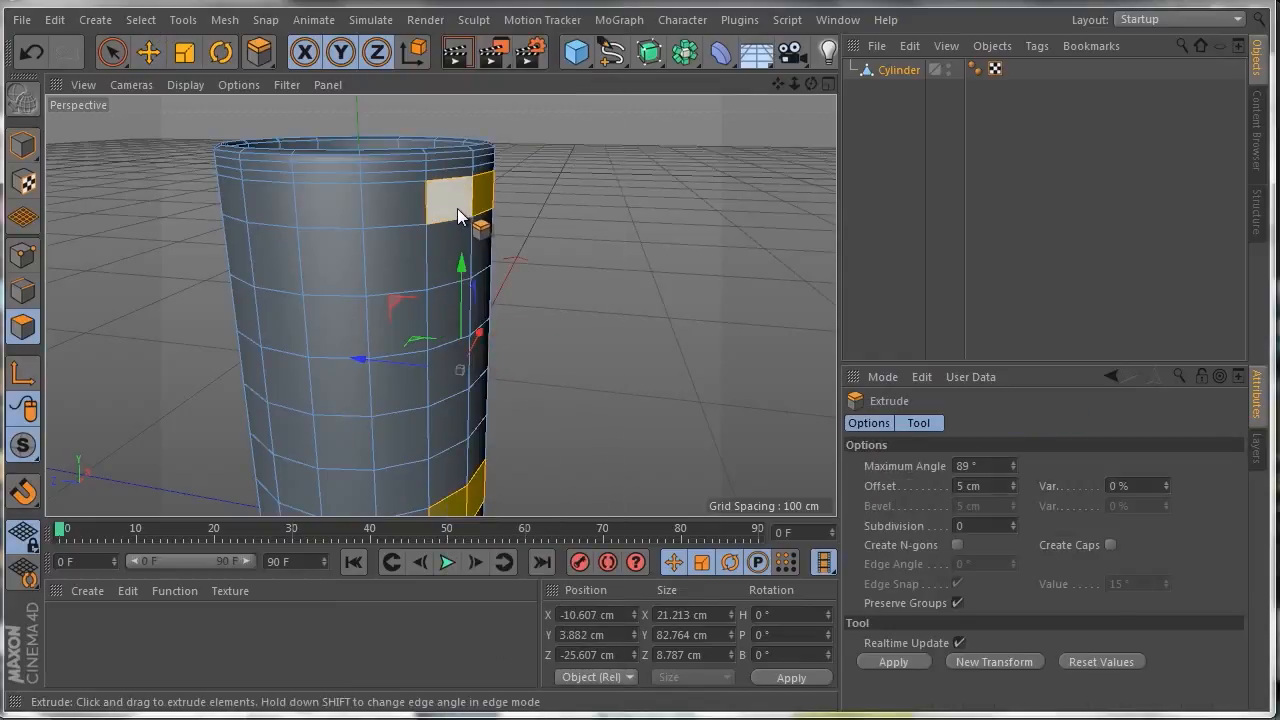
left_click_drag(456, 208, 458, 210)
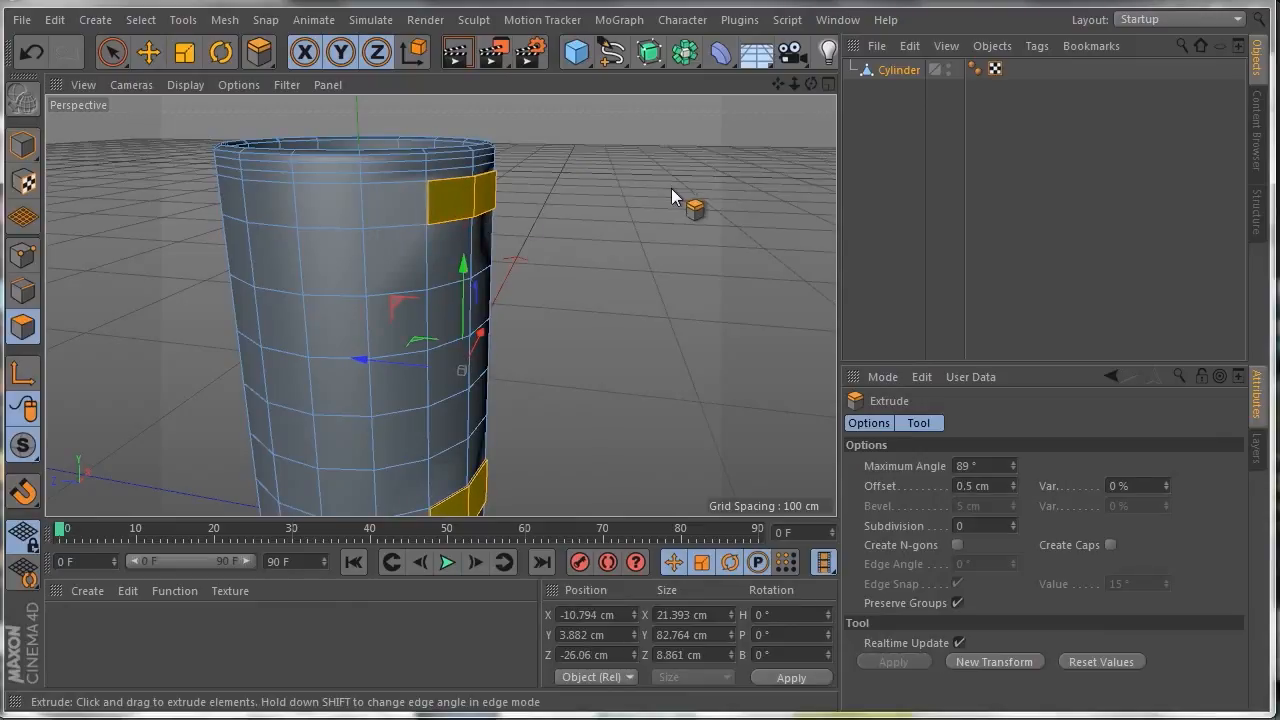
Step: Extrude the selected handle polygons outward once more with an offset of 2.4 cm
mouse_move(811, 83)
left_mouse_down()
mouse_move(745, 110)
mouse_move(803, 65)
left_mouse_up()
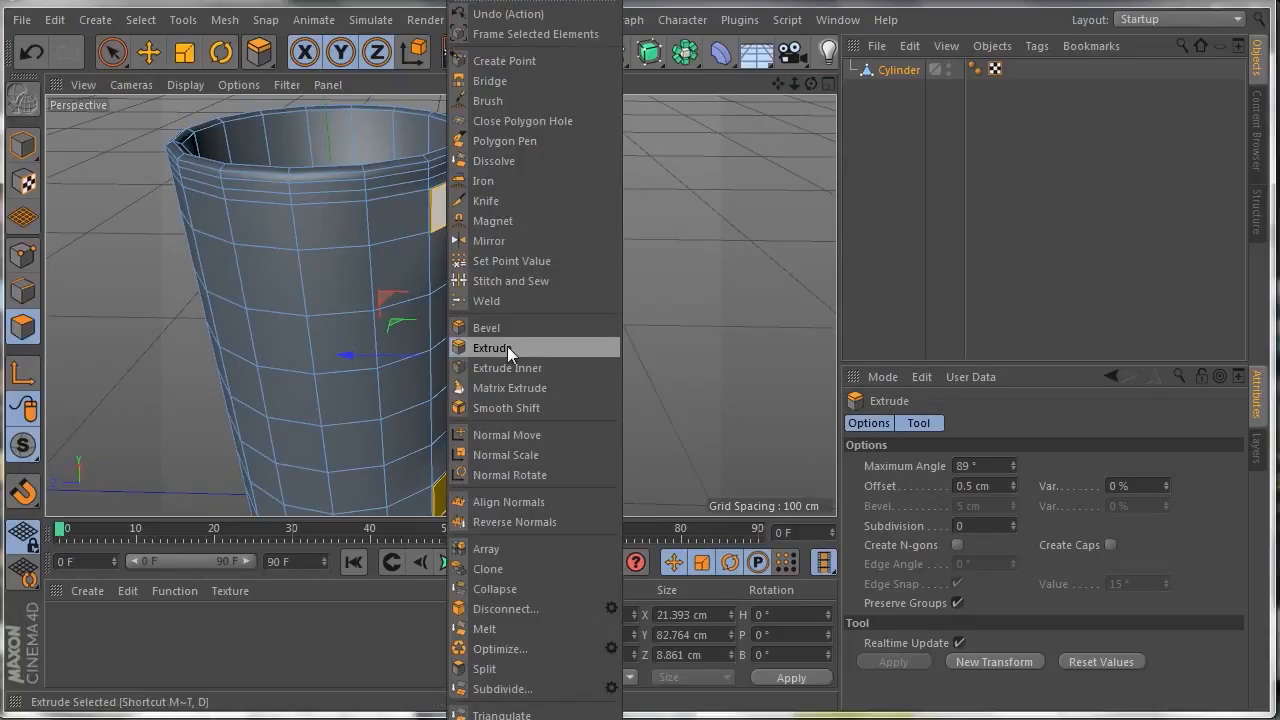
left_click(507, 346)
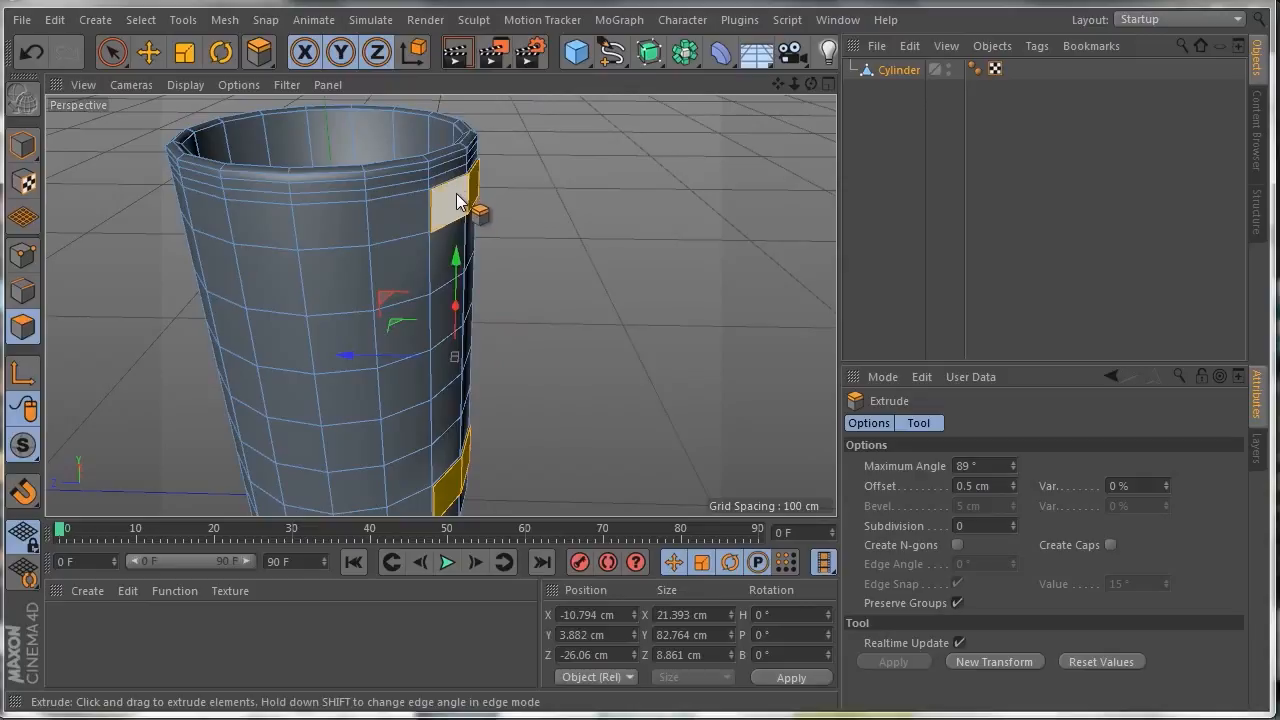
left_click_drag(456, 200, 492, 200)
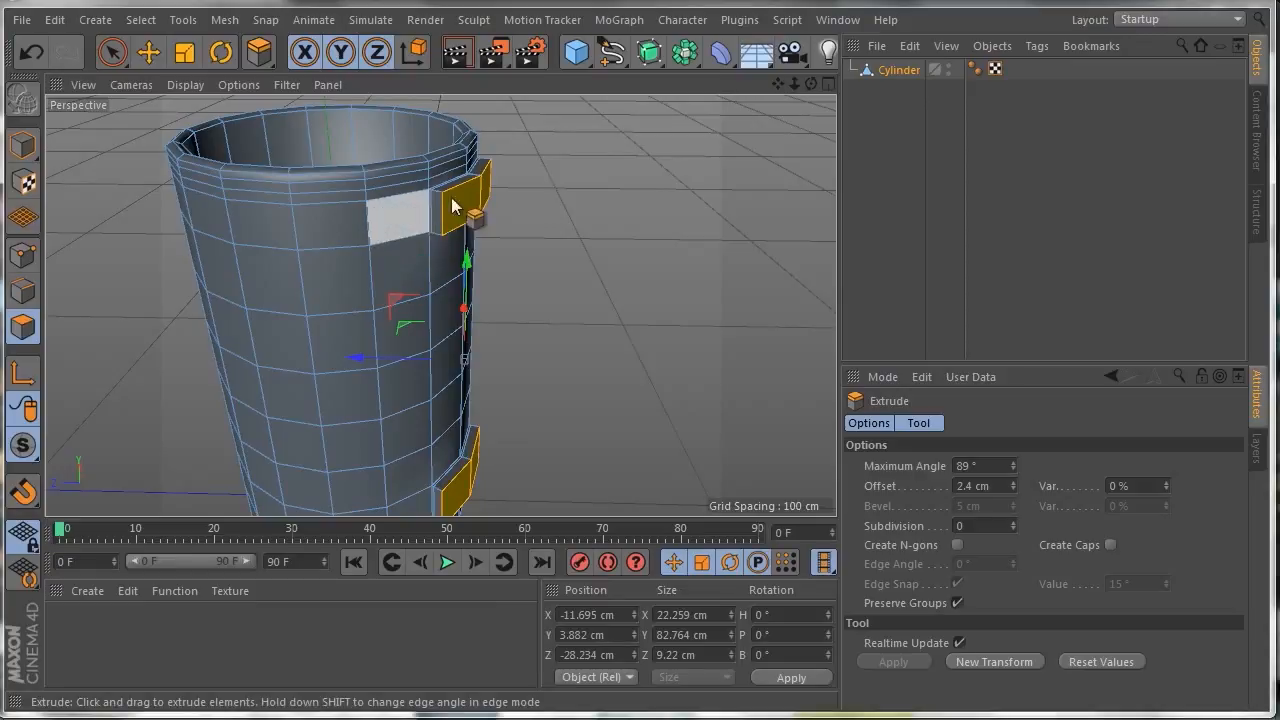
Step: Try to move the extruded handle ends away from the mug along Z to about -38.4 cm in the Right view
left_click(829, 83)
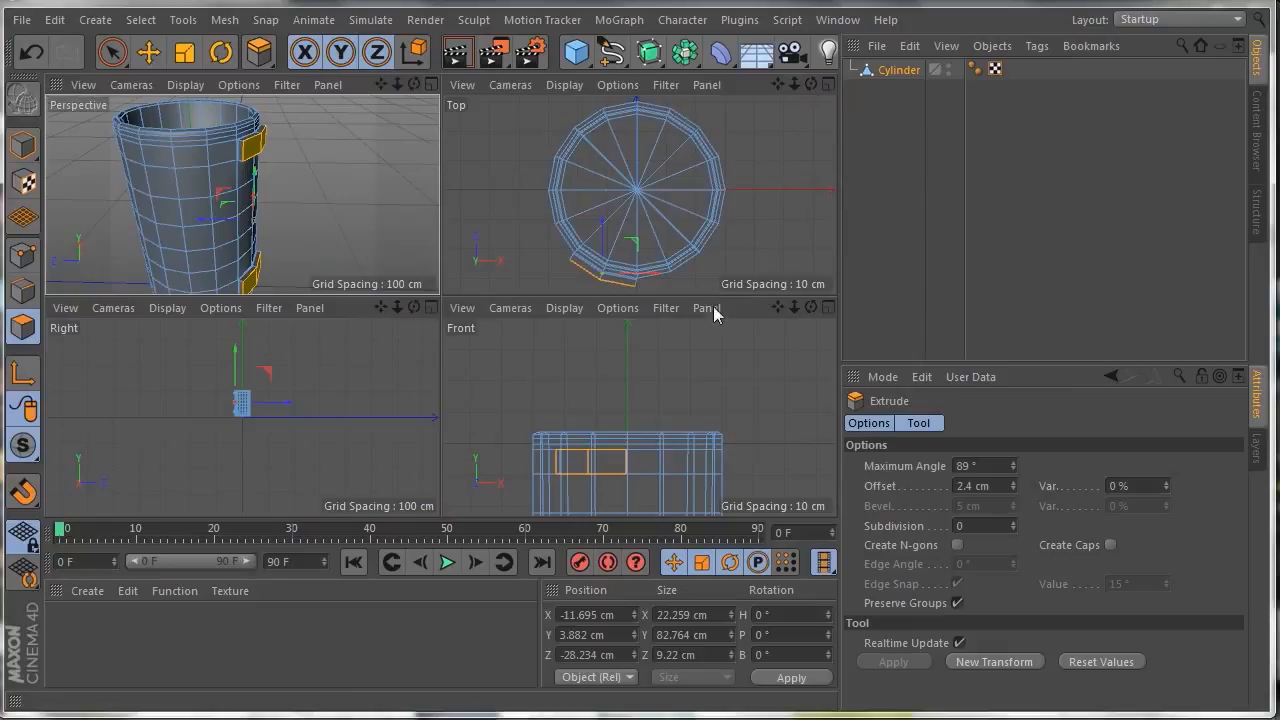
left_click(828, 309)
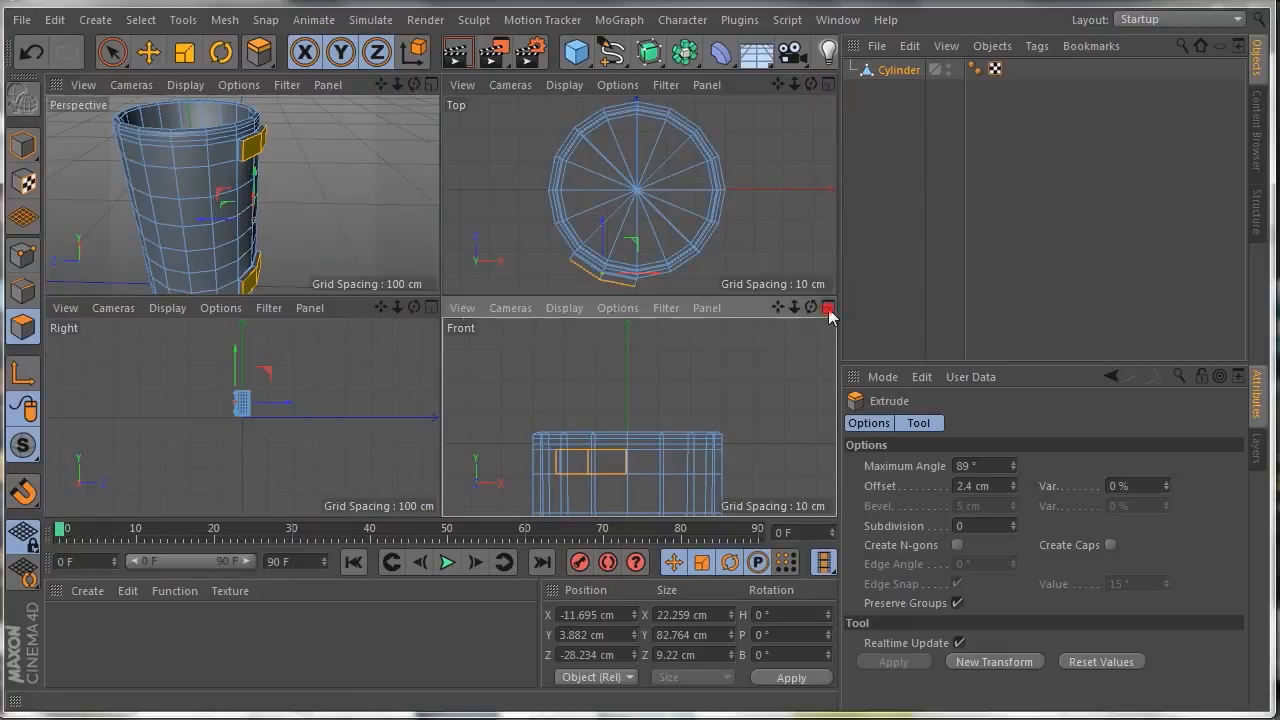
left_click(828, 85)
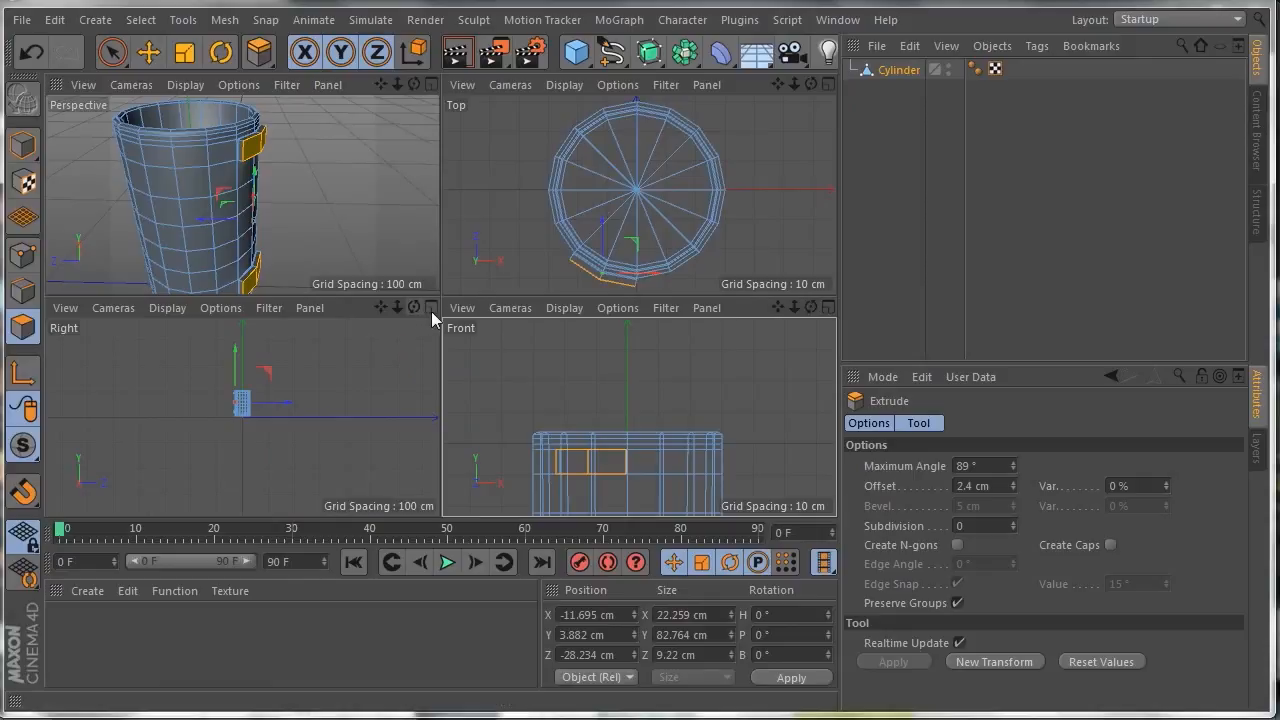
left_click(431, 308)
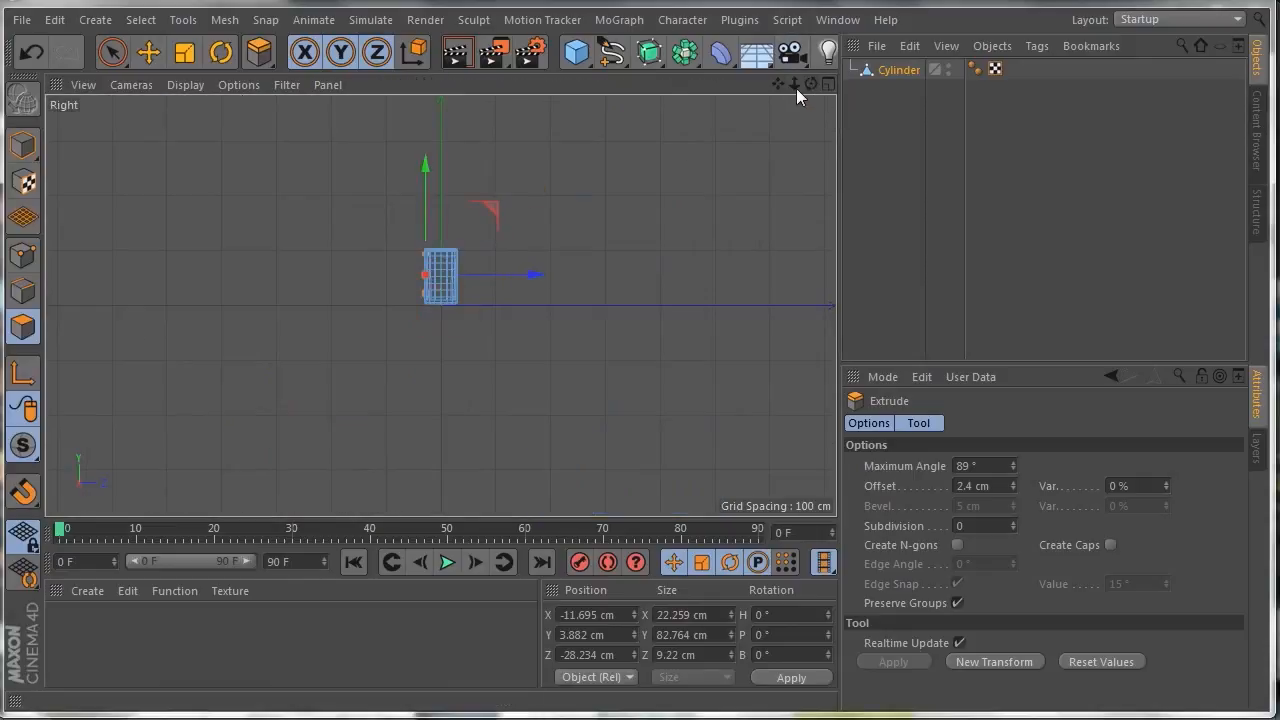
left_click_drag(795, 88, 843, 261)
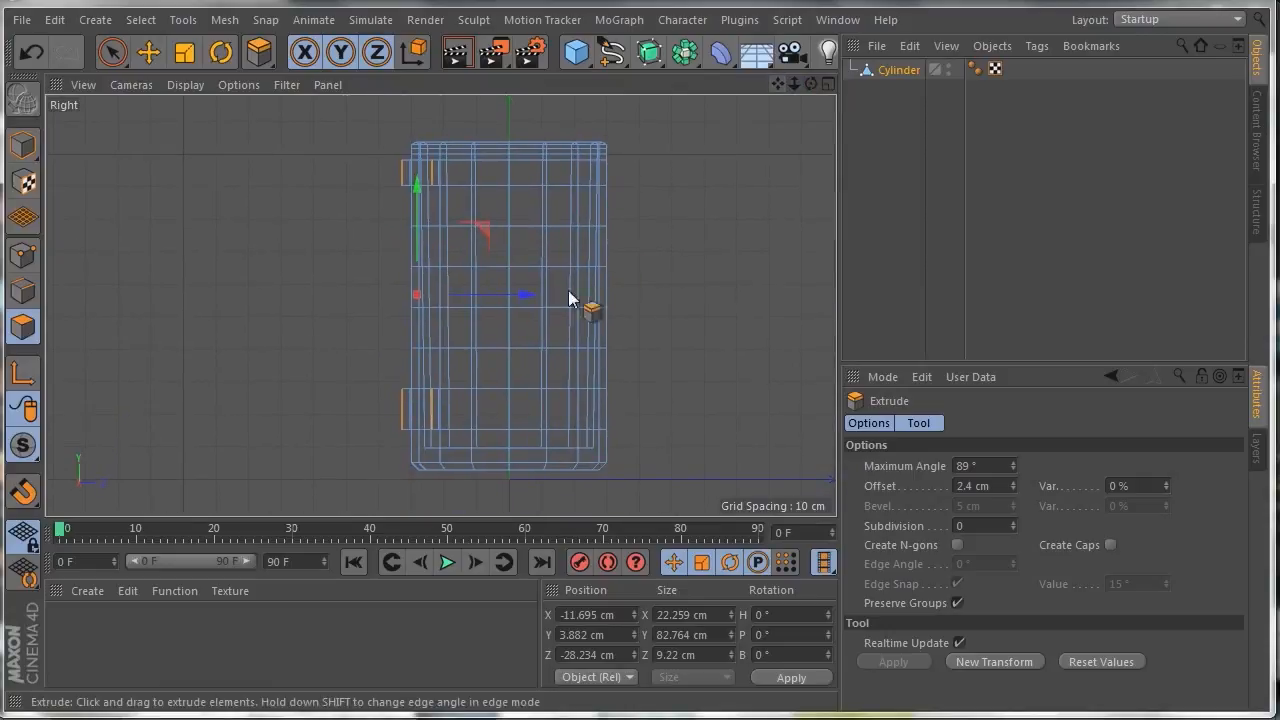
left_click_drag(530, 301, 490, 306)
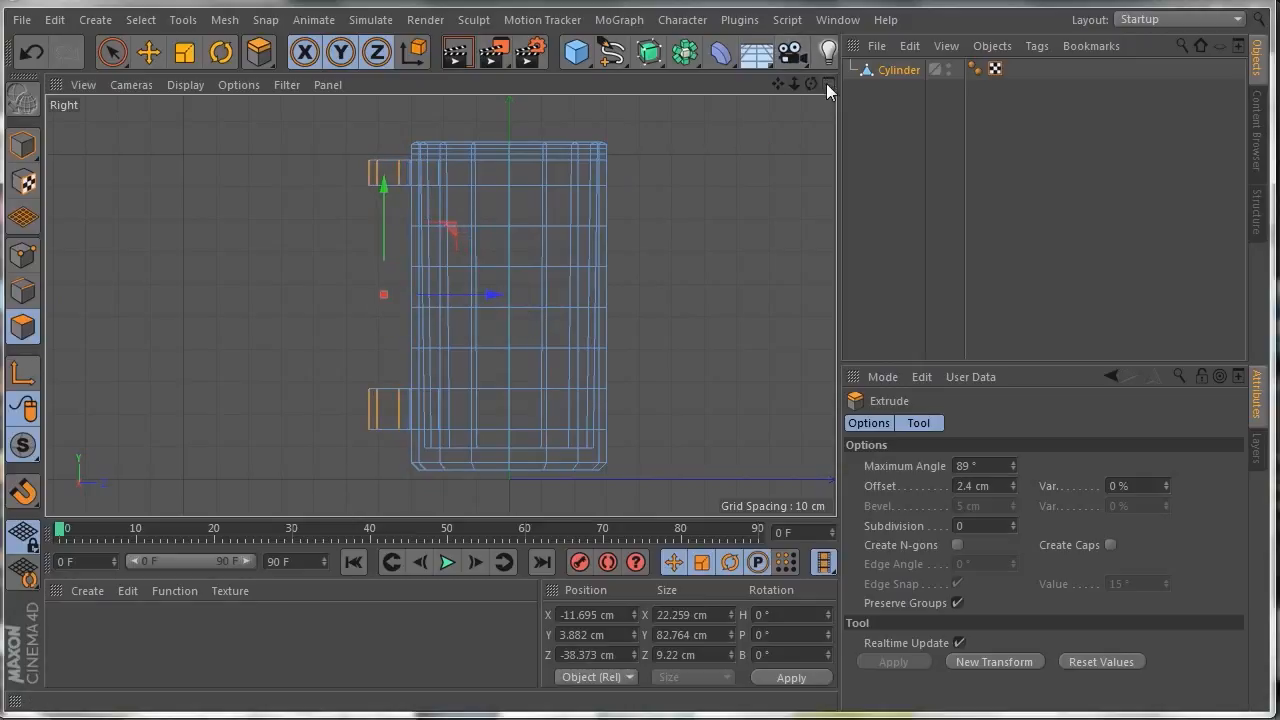
Step: Check the handle ends in the Top view and undo their last move along Z
left_click(828, 85)
left_click(831, 82)
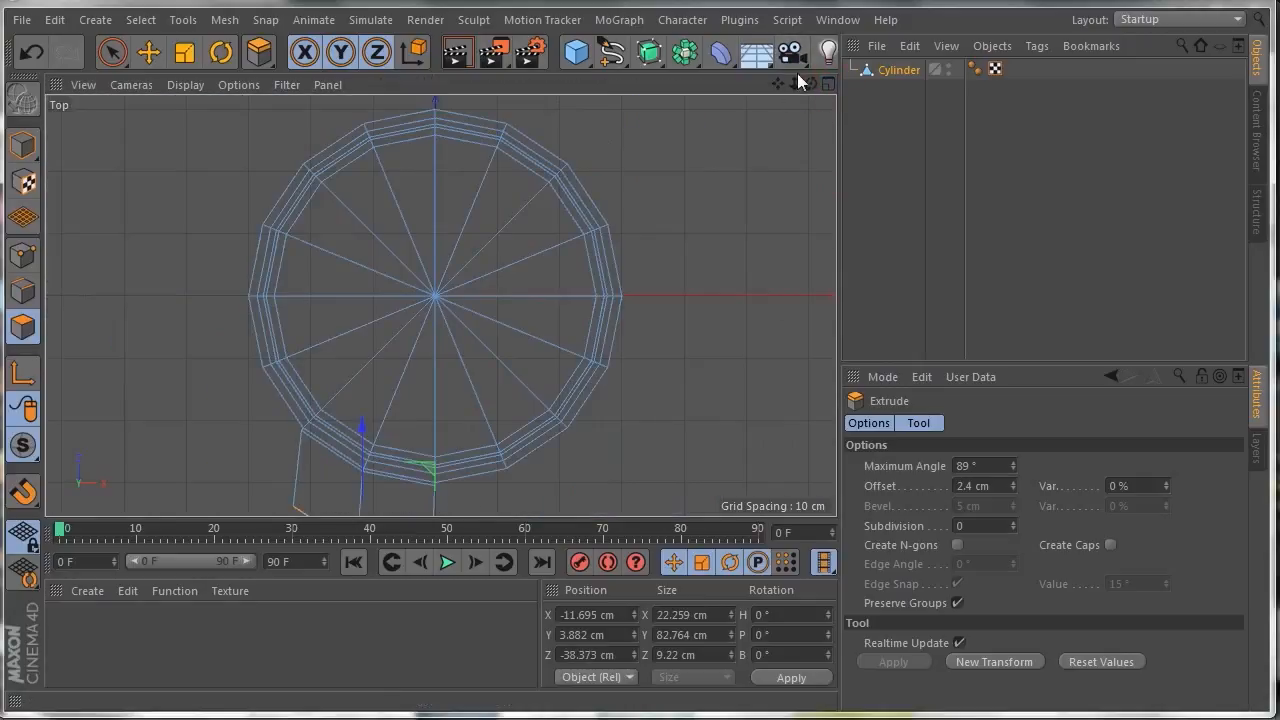
left_click_drag(779, 87, 728, 200)
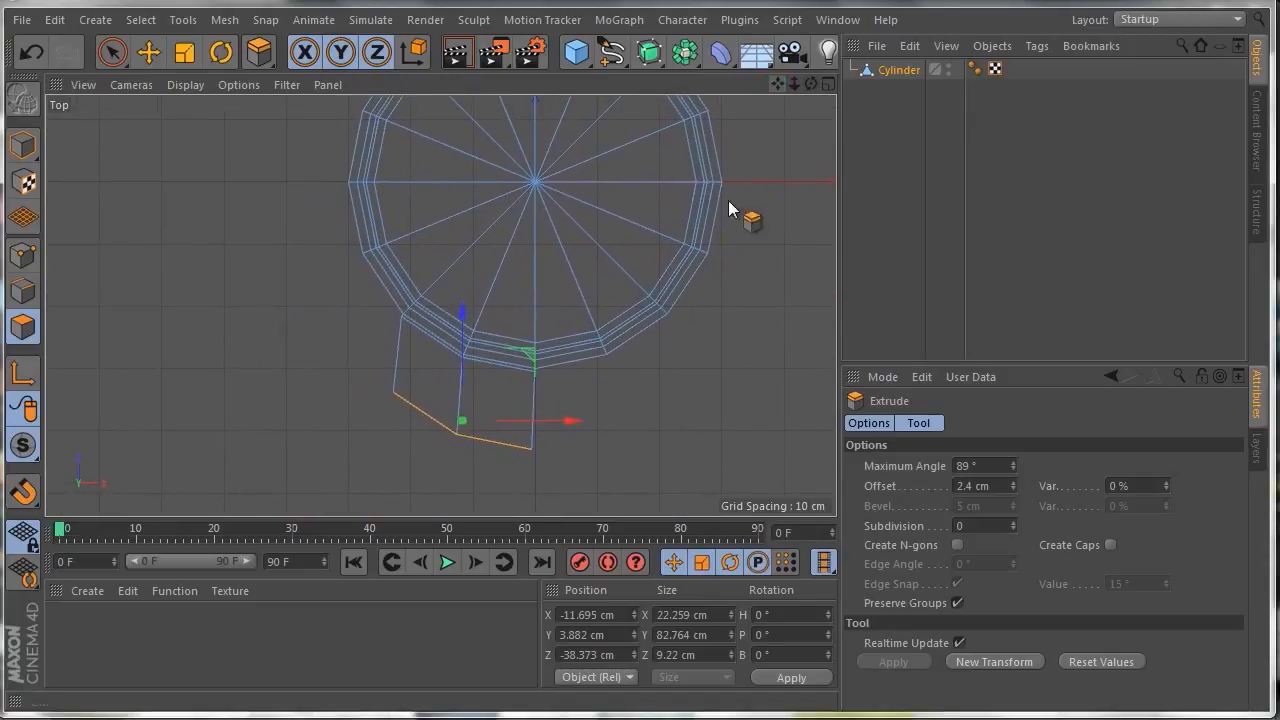
left_click(222, 53)
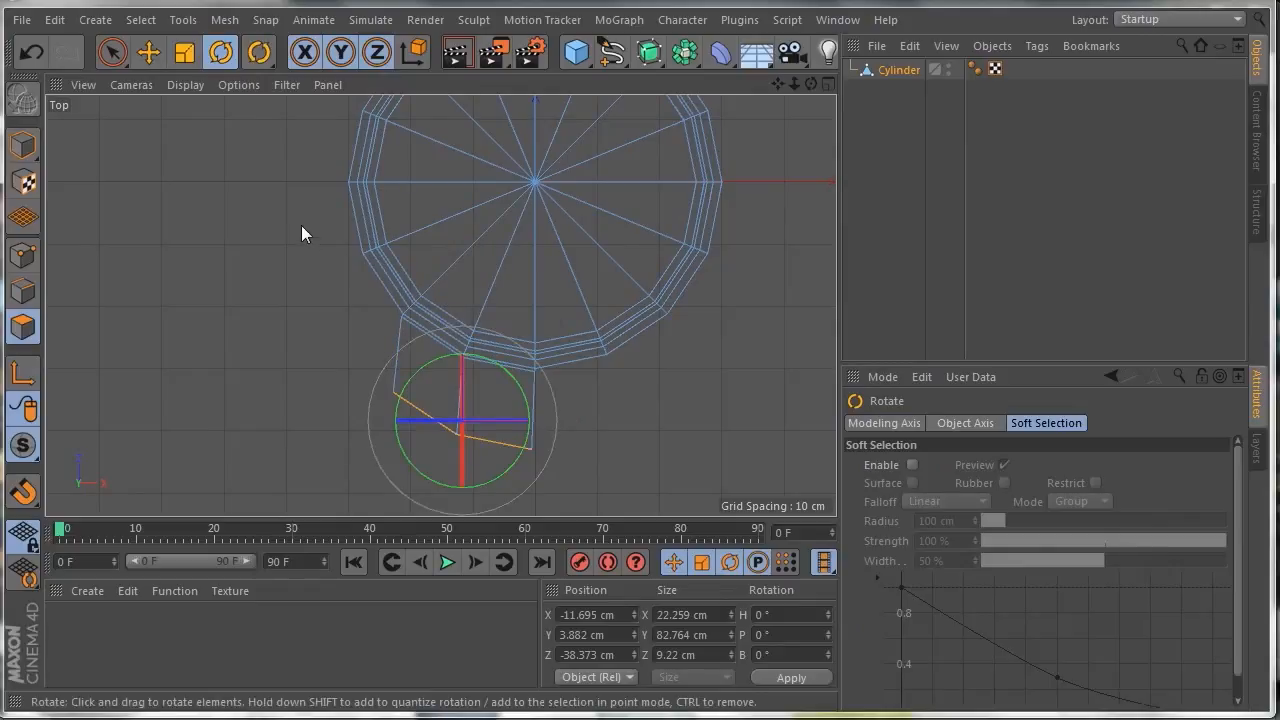
left_click(33, 54)
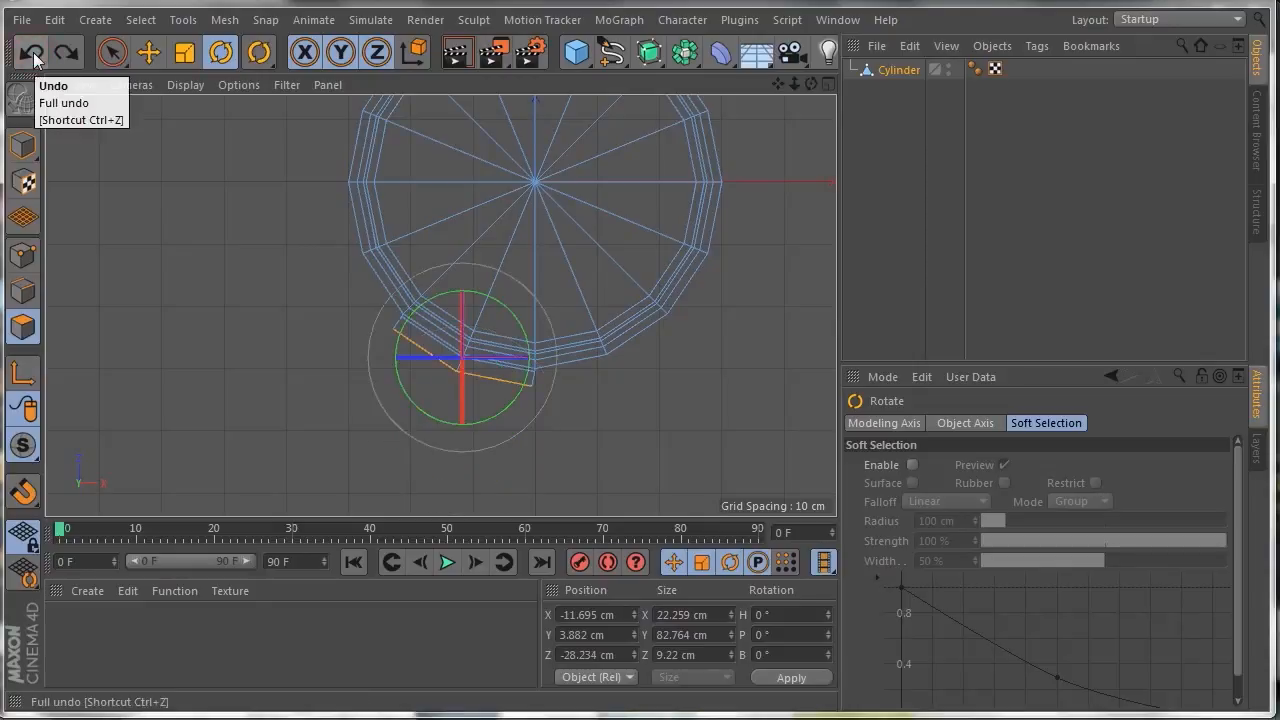
Step: In the Top view, rotate the selection's axis to a heading of about 336° so it points straight out from the handle faces
left_click(30, 374)
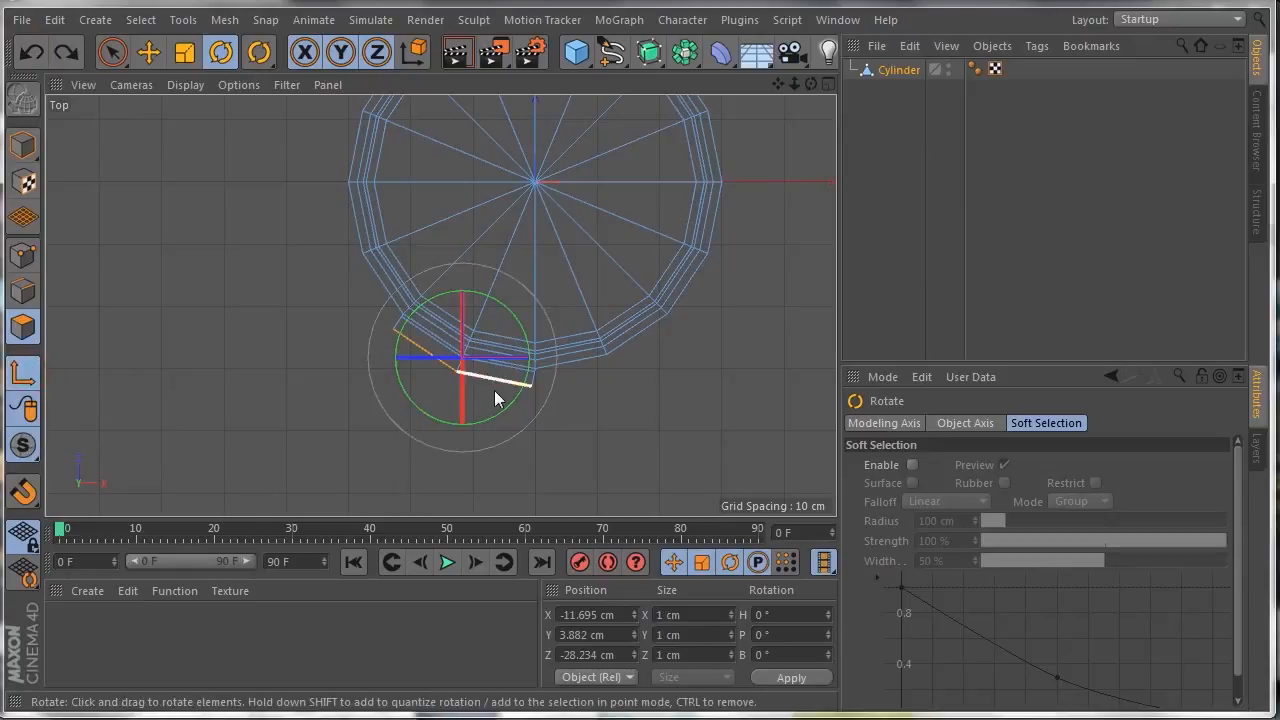
left_click_drag(509, 405, 482, 411)
left_click_drag(793, 84, 443, 303)
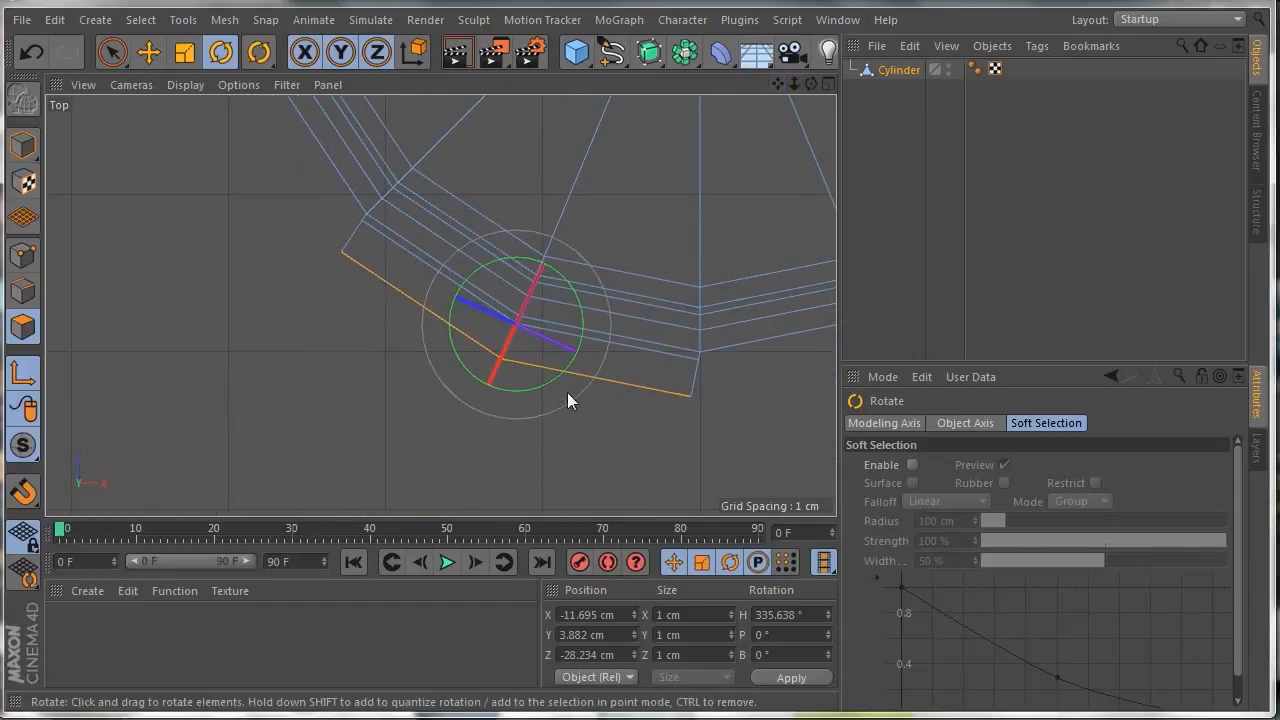
left_click_drag(583, 336, 549, 380)
left_click(21, 379)
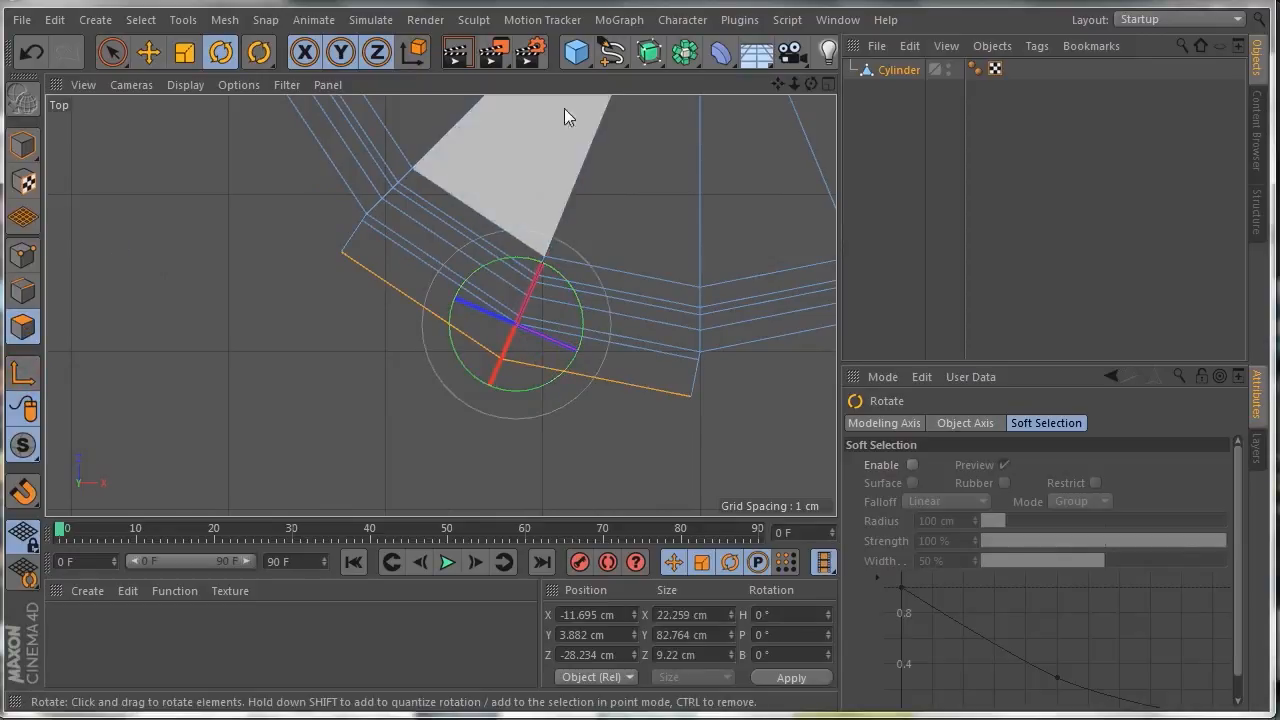
Step: Move the selected handle ends outward along their rotated Z axis to about X -13.8 cm, Z -33.2 cm in the Top view
left_click(828, 85)
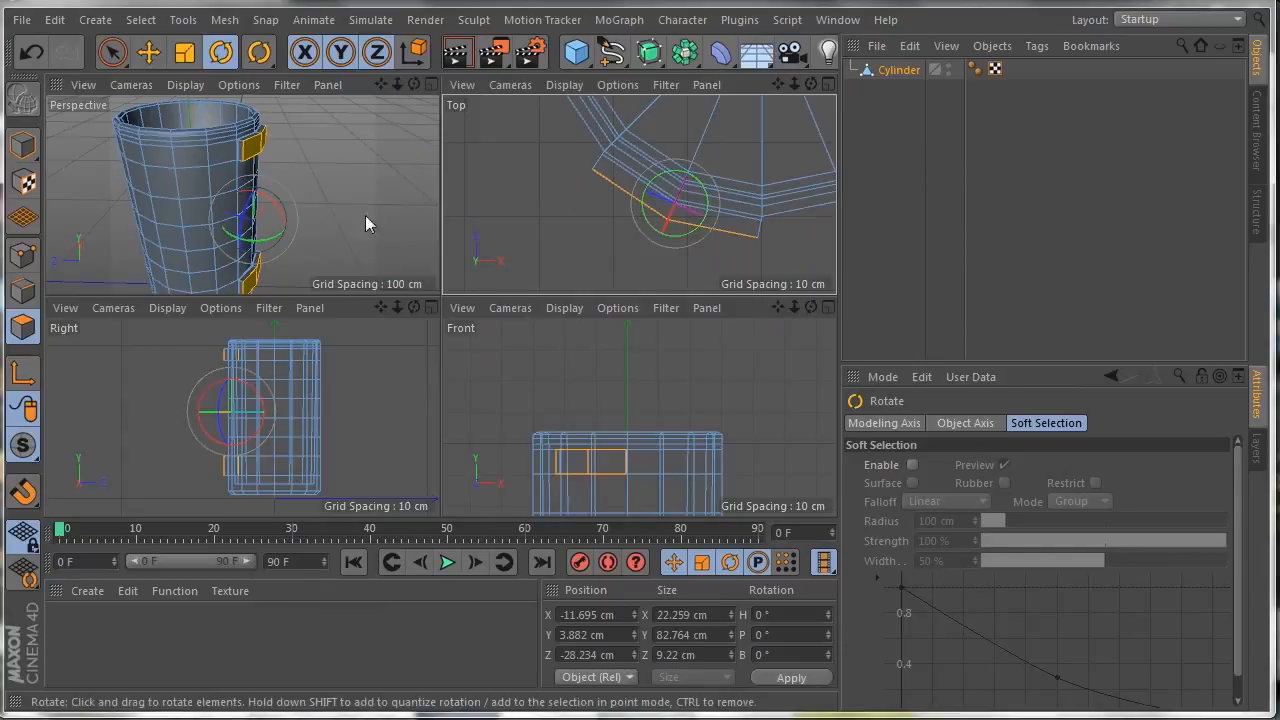
left_click(148, 52)
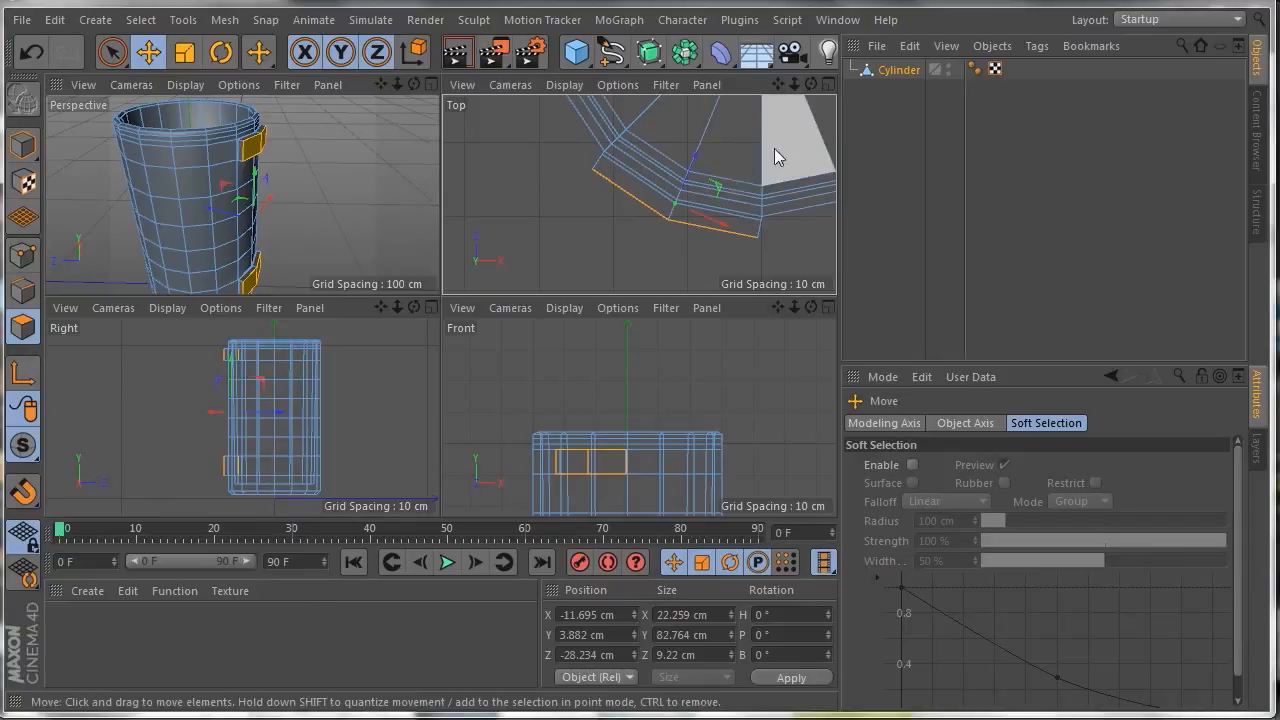
left_click(828, 85)
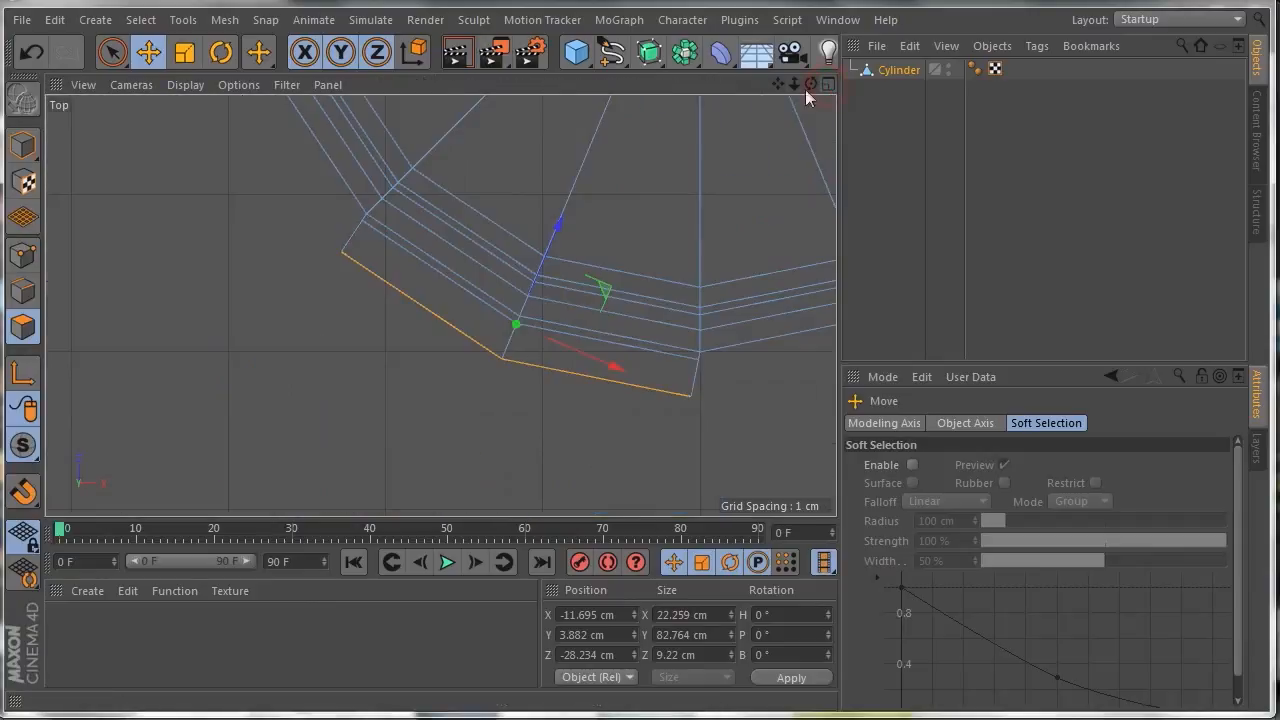
left_click_drag(560, 228, 533, 306)
left_click(828, 85)
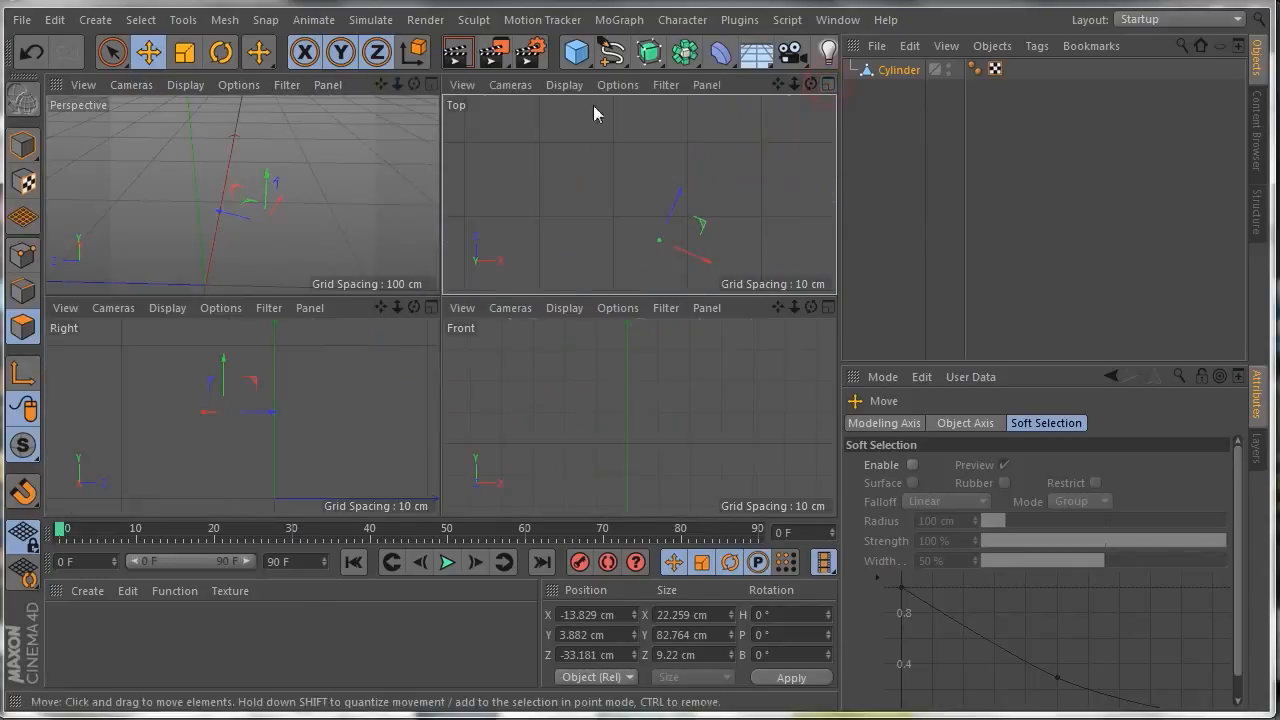
Step: In the Perspective view, extrude a new segment on both handle arms along the rotated Z axis to about X -20.4 cm, Z -48.4 cm
left_click(430, 85)
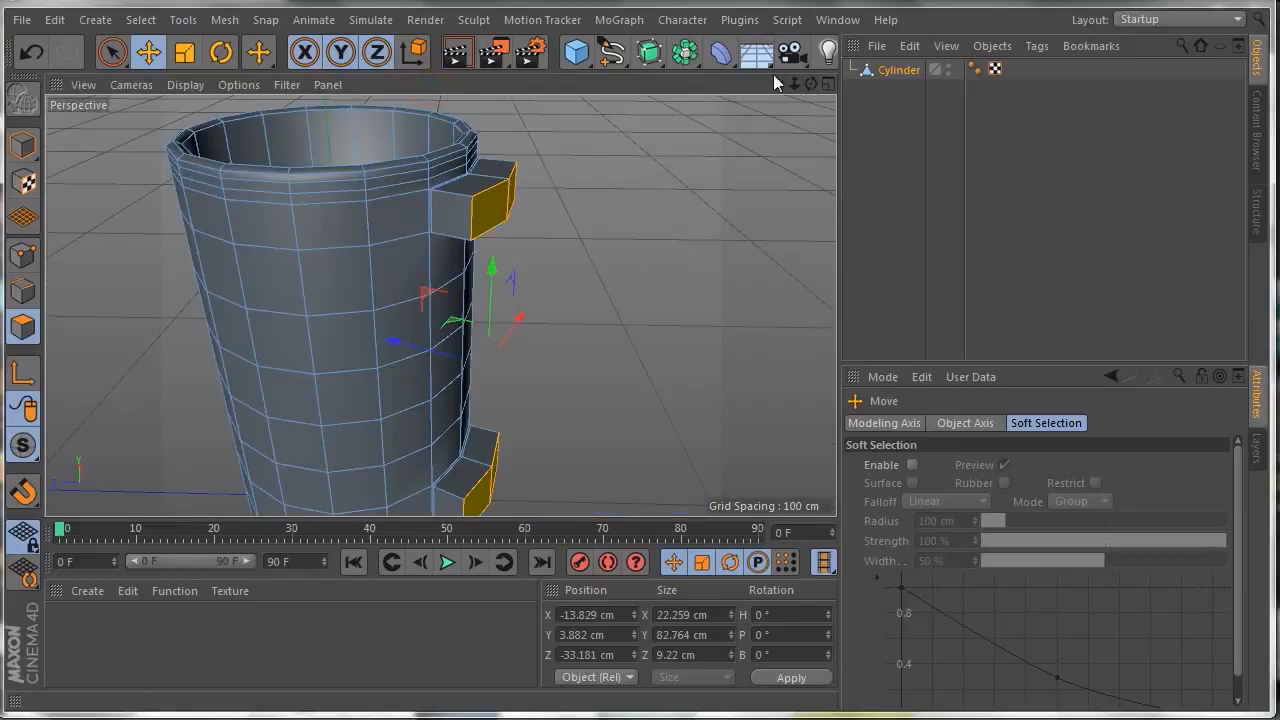
left_click_drag(810, 85, 533, 187)
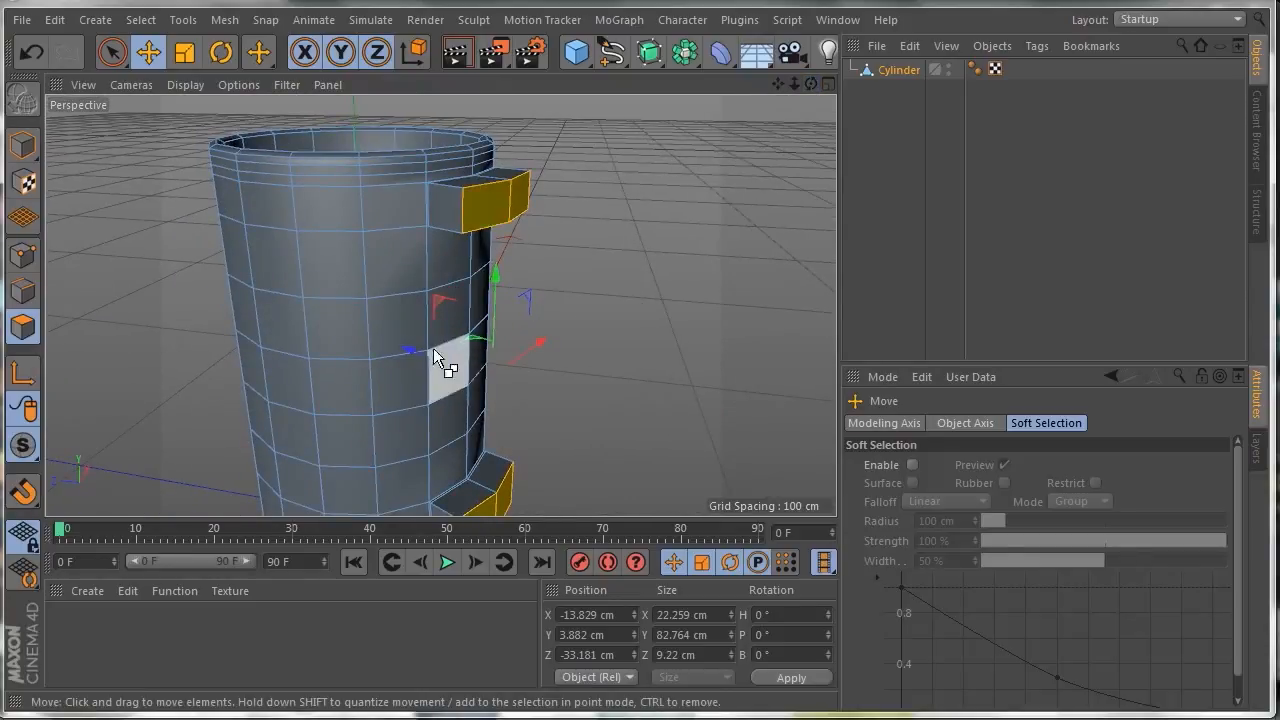
left_click_drag(413, 352, 481, 378)
Step: Scale the selected arm ends narrower to an X size of about 16.4 cm and closer together to a Y size of about 64.1 cm
left_click_drag(811, 85, 440, 305)
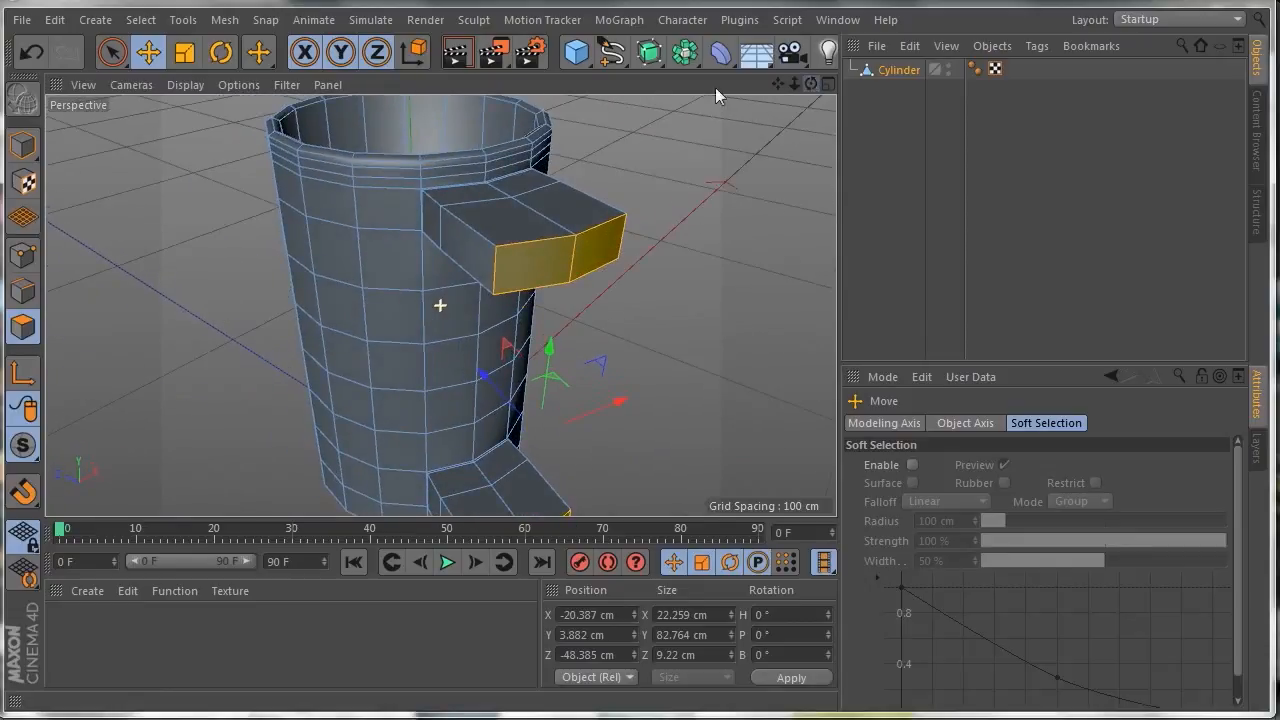
left_click(181, 56)
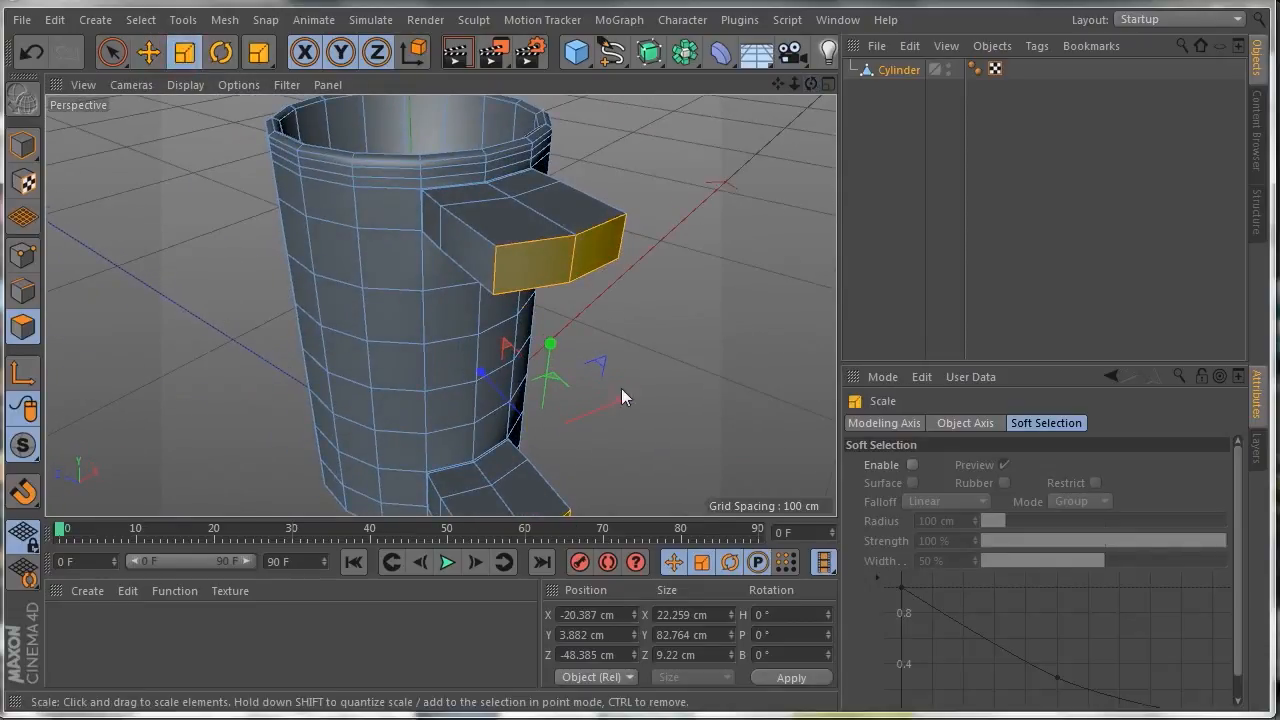
left_click_drag(625, 397, 606, 412)
left_click_drag(777, 84, 777, 40)
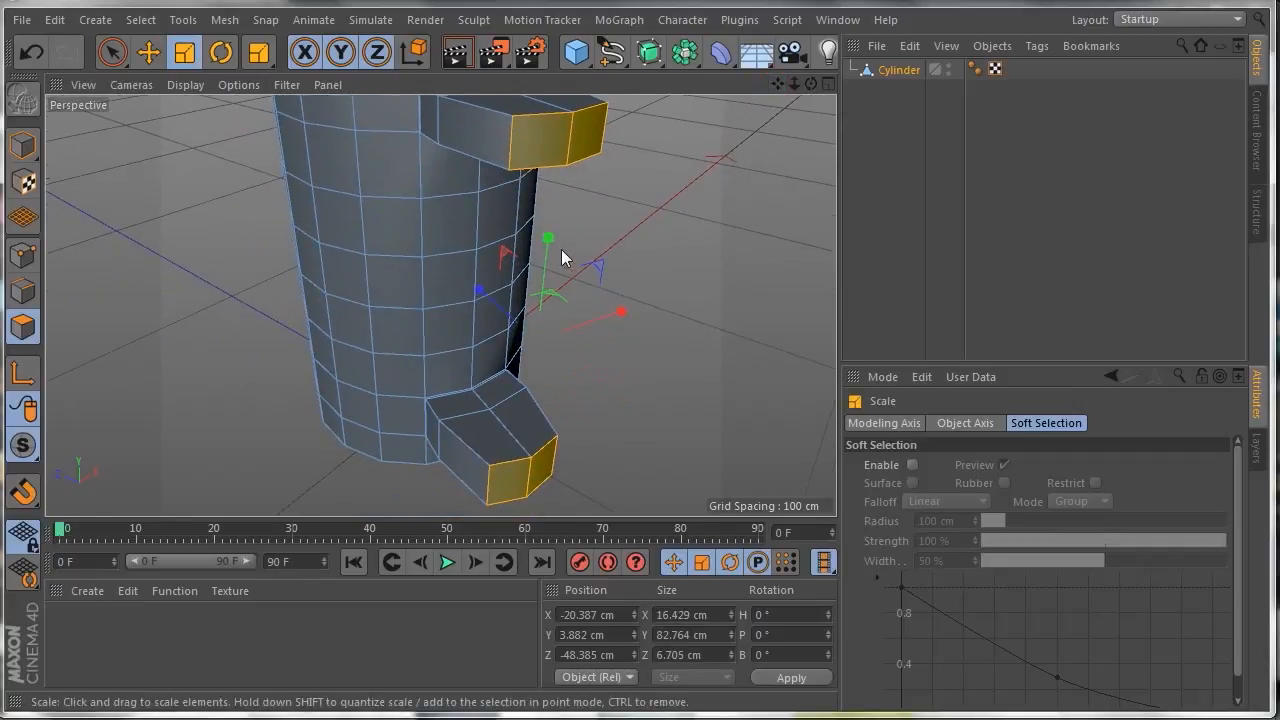
left_click_drag(549, 239, 549, 267)
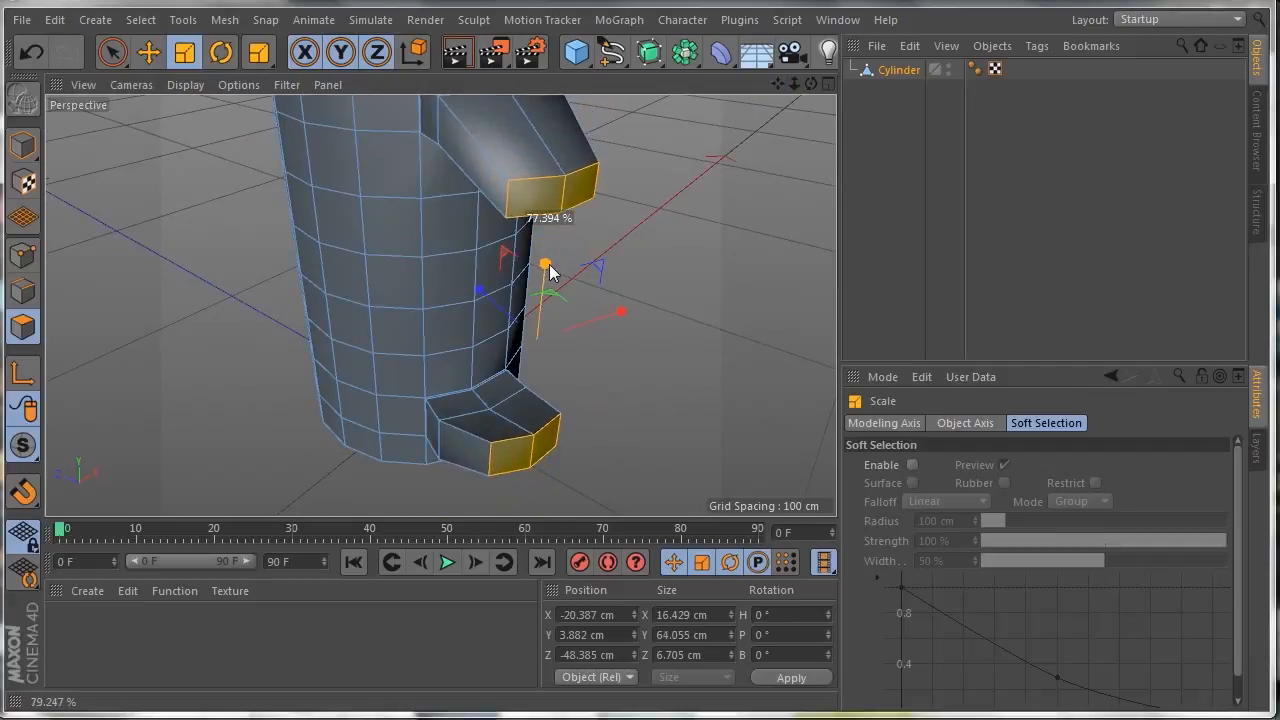
Step: Extrude another segment on both handle arms with the Move tool, outward along the rotated Z axis to about X -26.3 cm, Z -62.1 cm
mouse_move(811, 84)
left_mouse_down()
mouse_move(890, 45)
mouse_move(785, 58)
mouse_move(762, 88)
mouse_move(795, 108)
mouse_move(862, 96)
mouse_move(812, 86)
left_mouse_up()
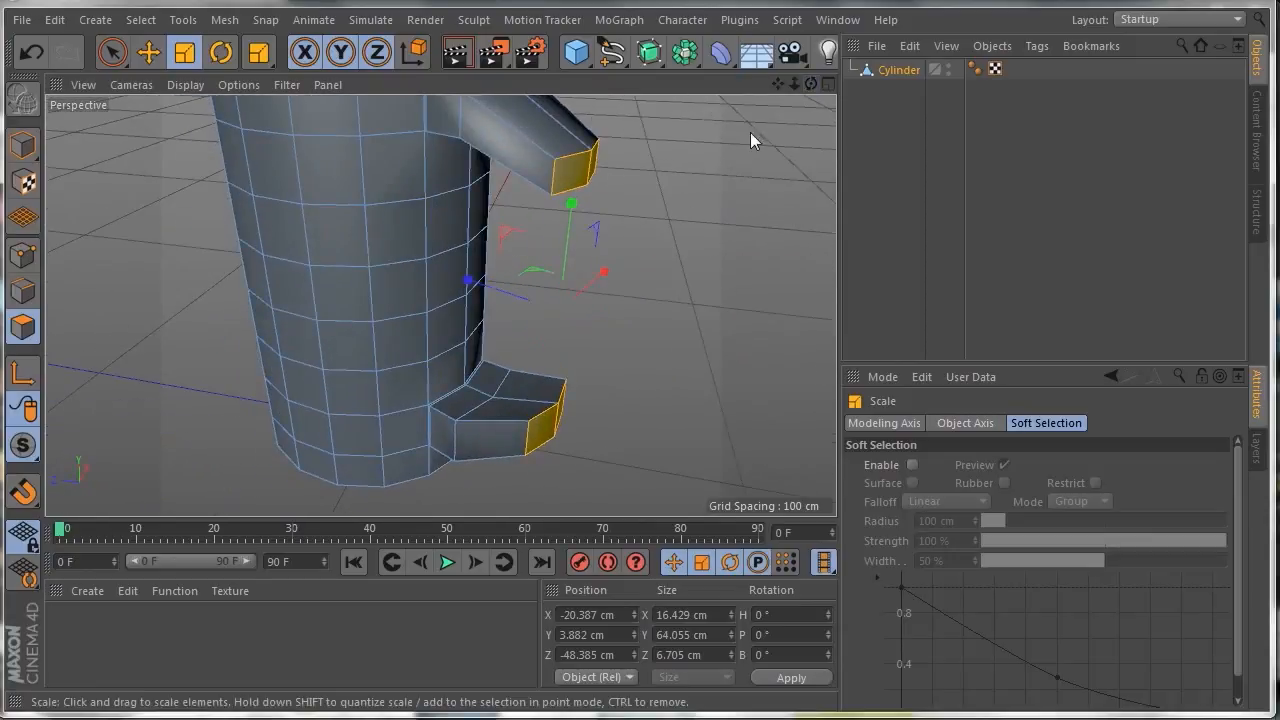
left_click(150, 55)
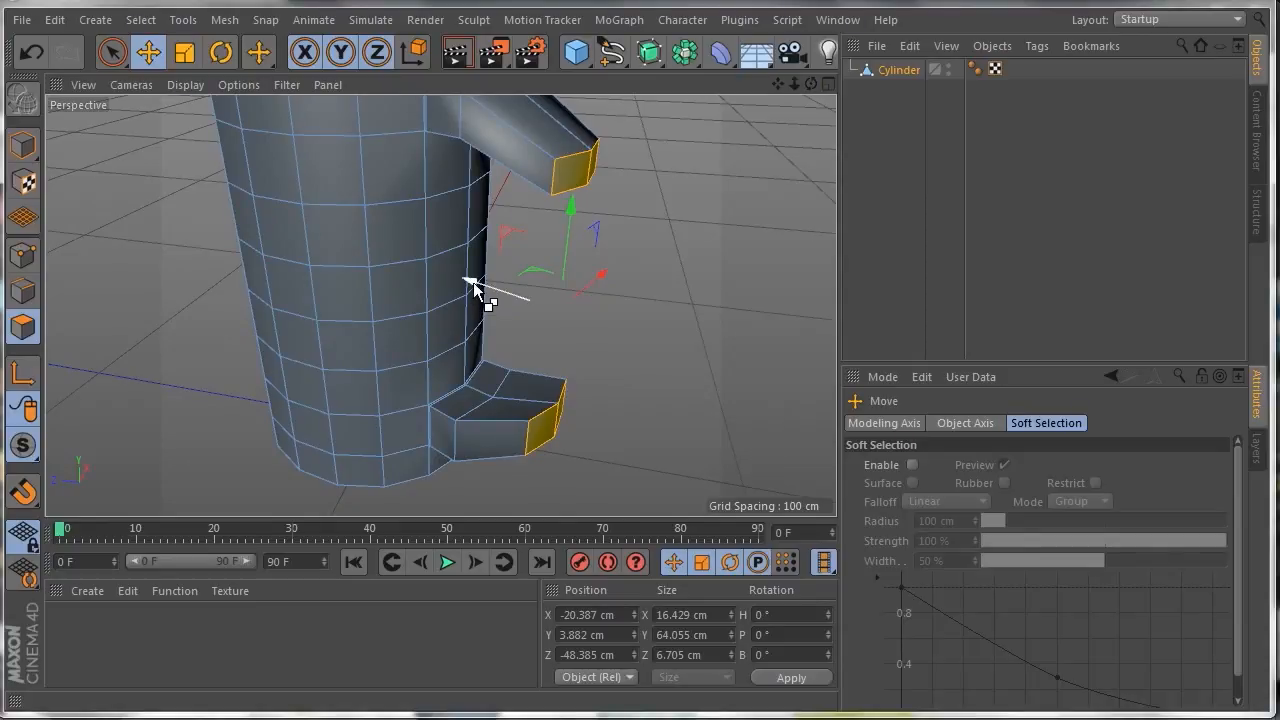
left_click_drag(472, 282, 539, 308)
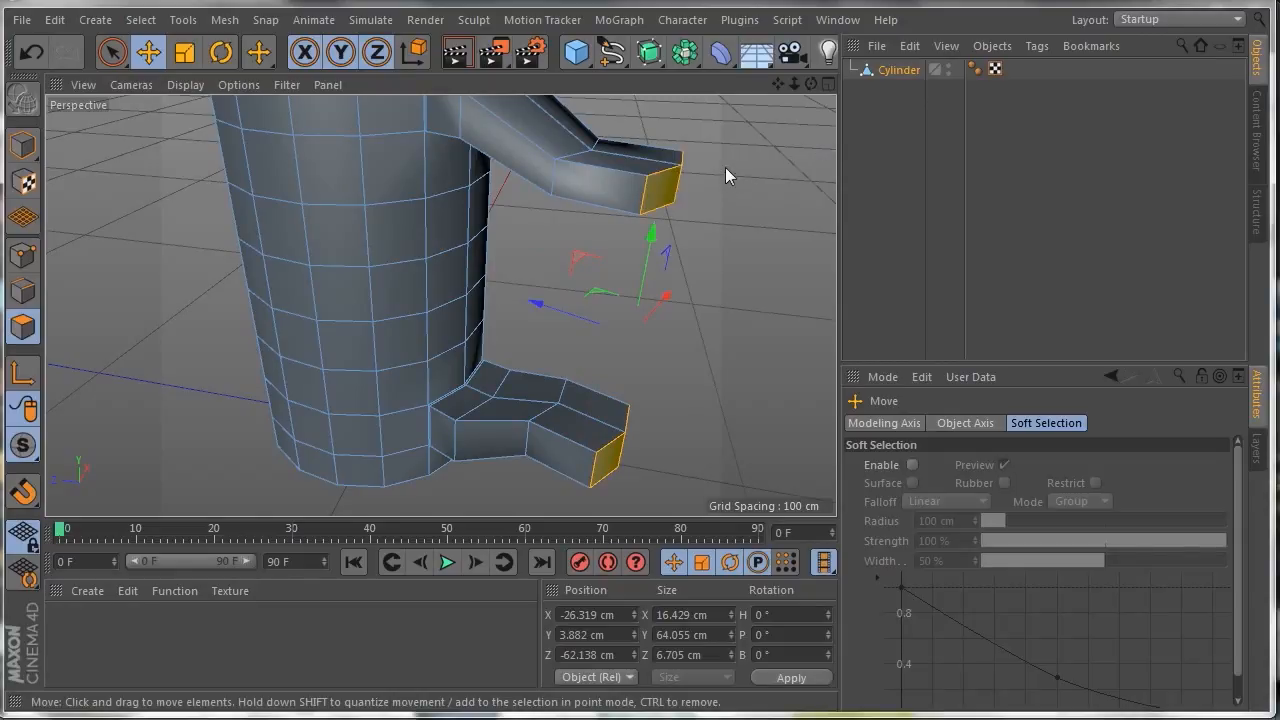
Step: Select only the two end polygons of the upper handle arm
left_click_drag(812, 84, 780, 86)
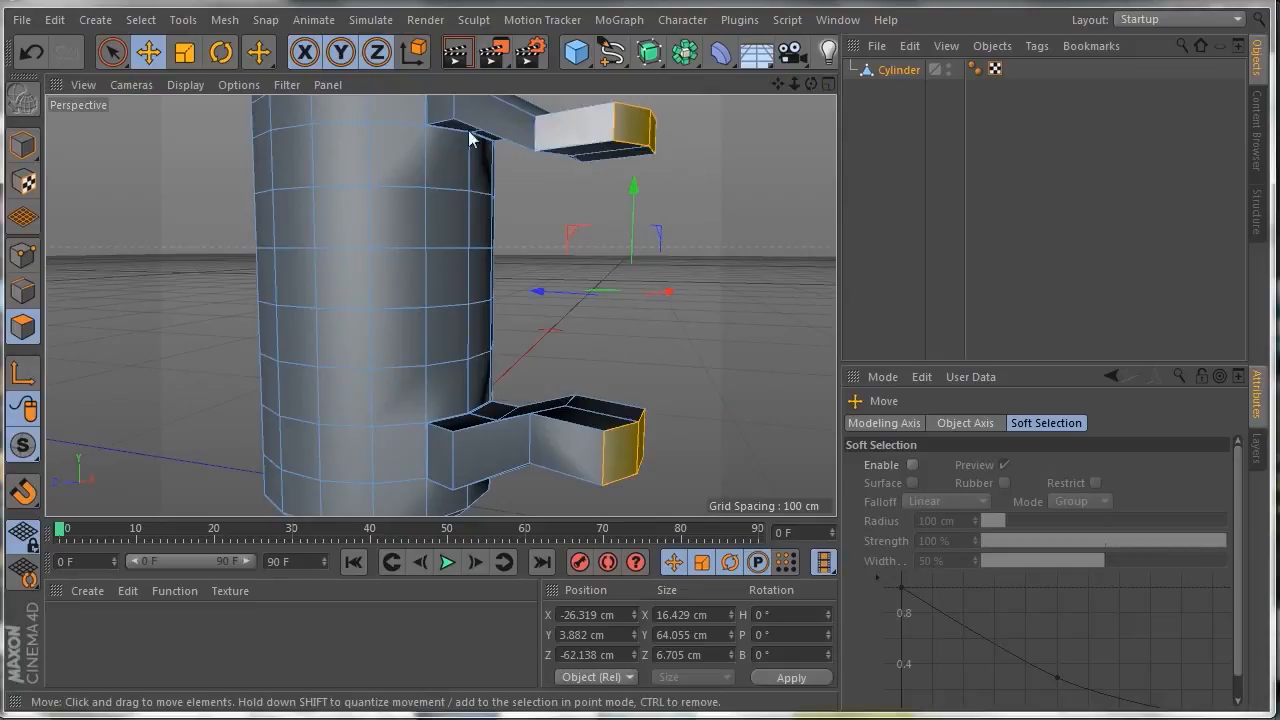
mouse_move(810, 84)
left_mouse_down()
mouse_move(822, 120)
mouse_move(700, 125)
mouse_move(690, 230)
mouse_move(708, 200)
mouse_move(688, 168)
mouse_move(590, 172)
mouse_move(802, 108)
left_mouse_up()
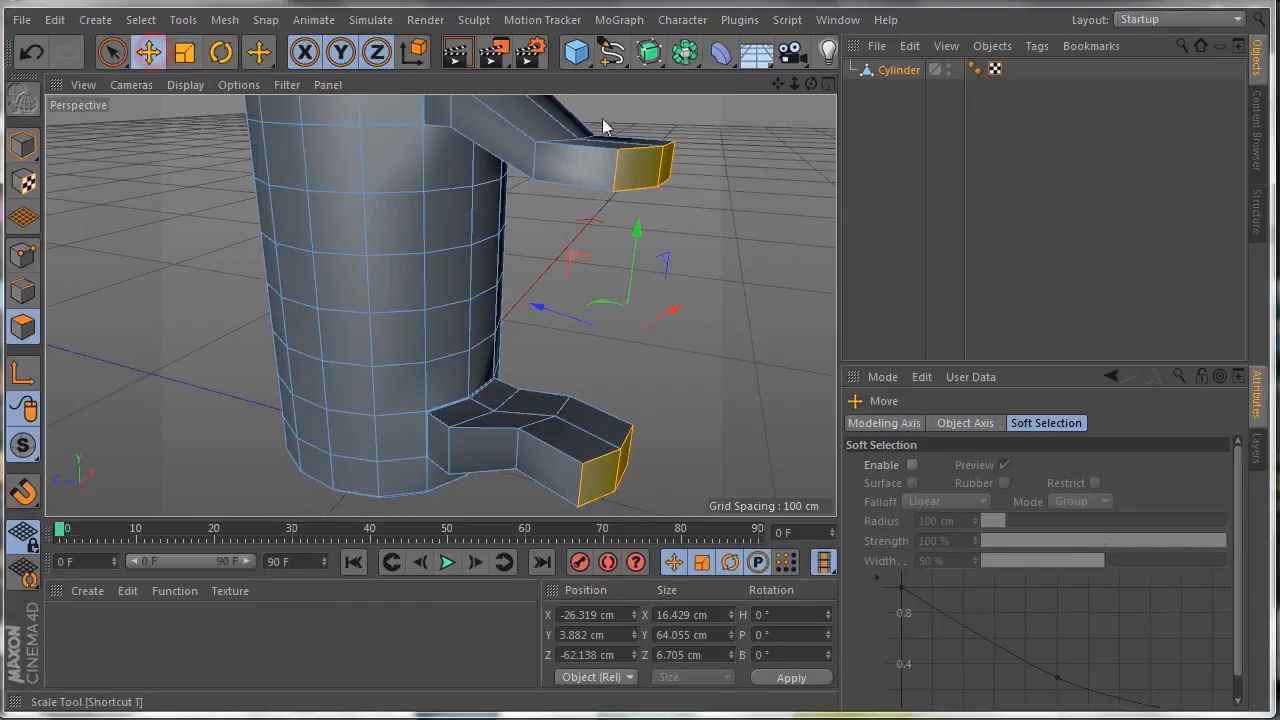
left_click(641, 172)
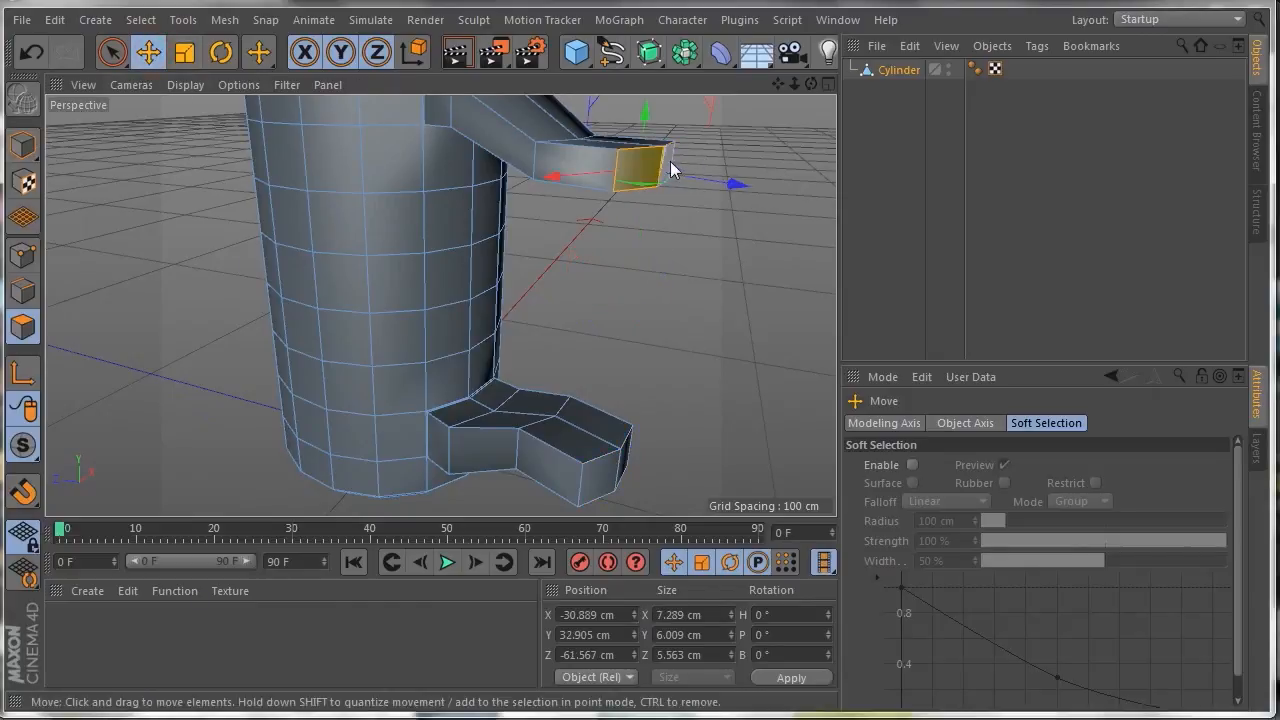
left_click_drag(811, 84, 647, 151)
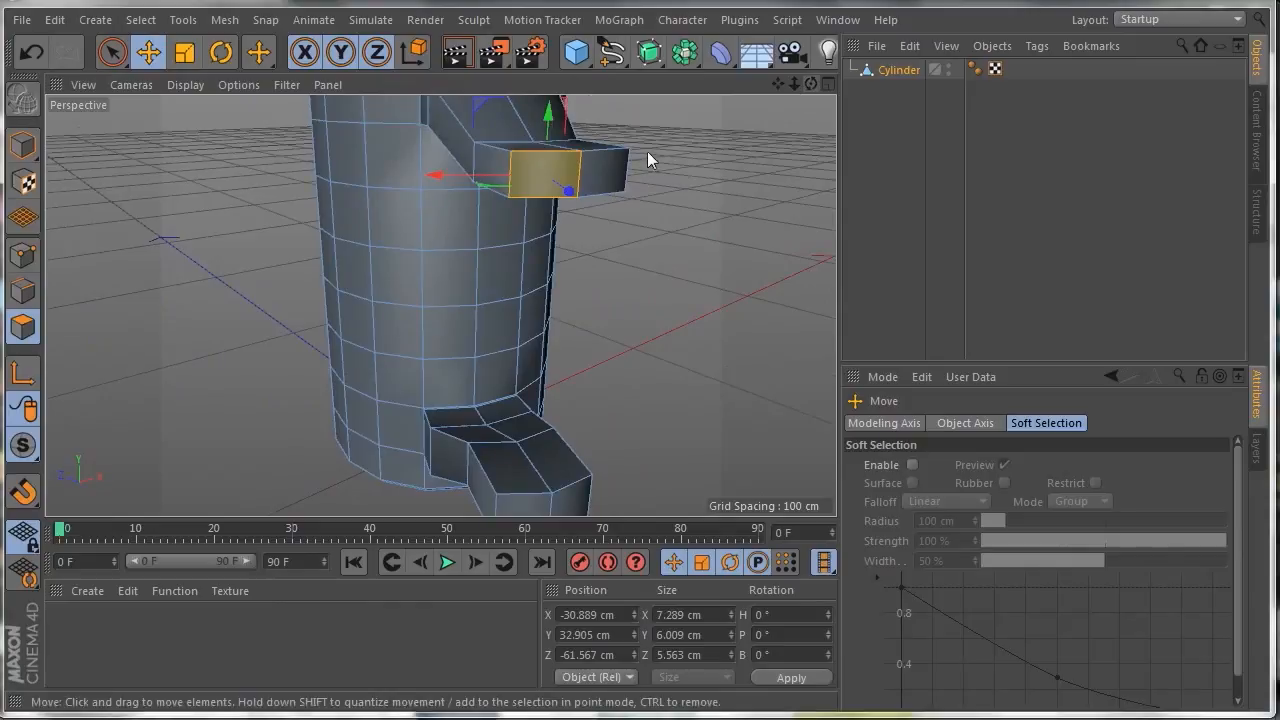
left_click(607, 172, "shift")
left_click_drag(811, 84, 563, 78)
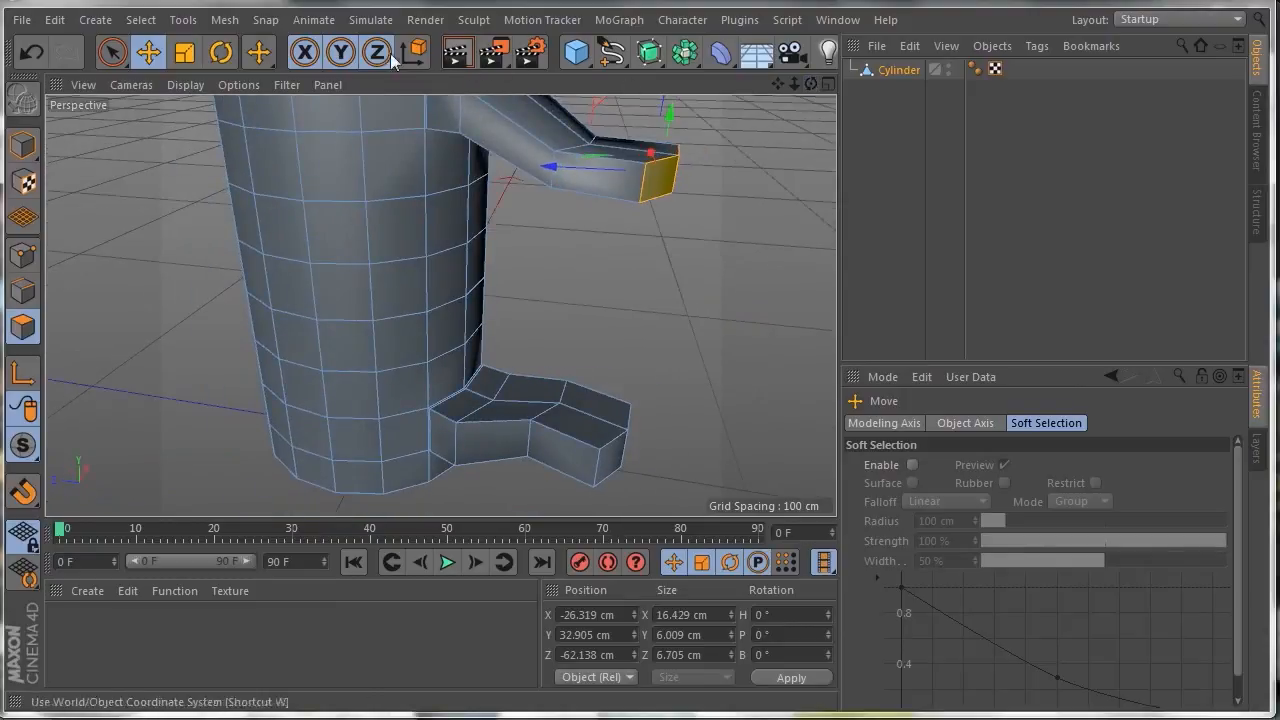
Step: In the Top view, rotate the modeling axis of the upper arm's end to a heading of about 335.3° with axis modification
left_click(221, 52)
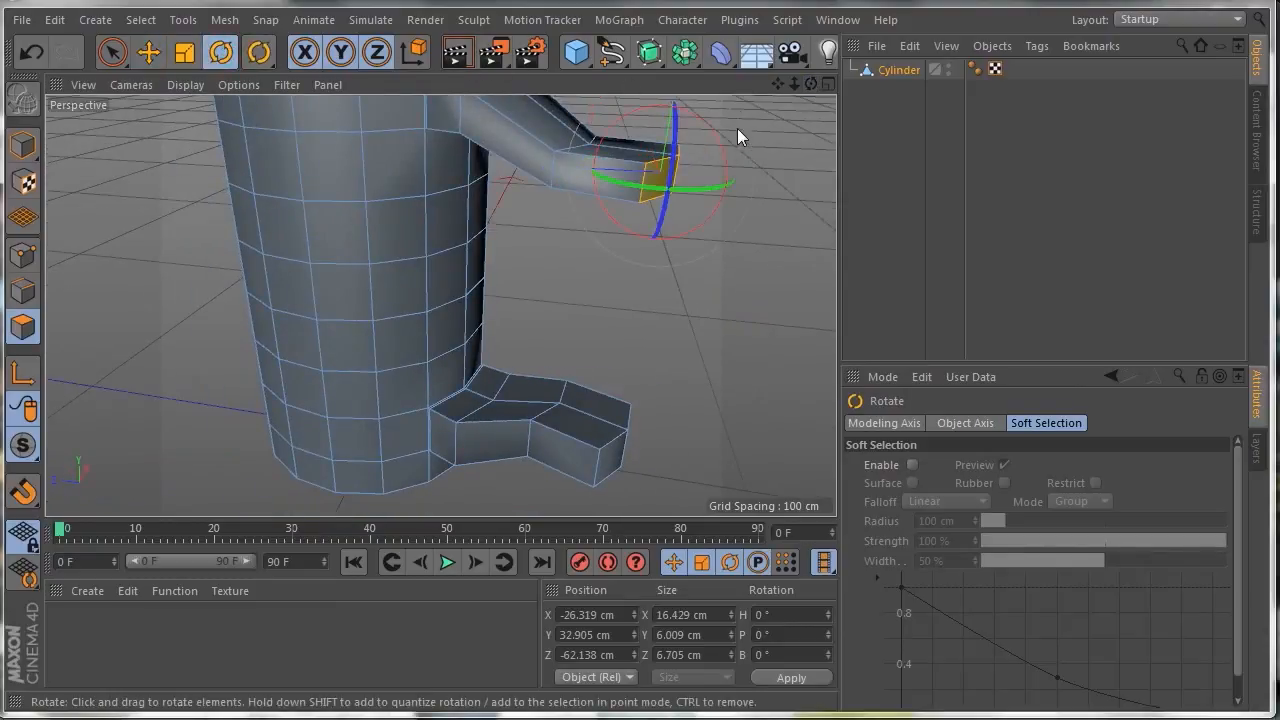
left_click(829, 85)
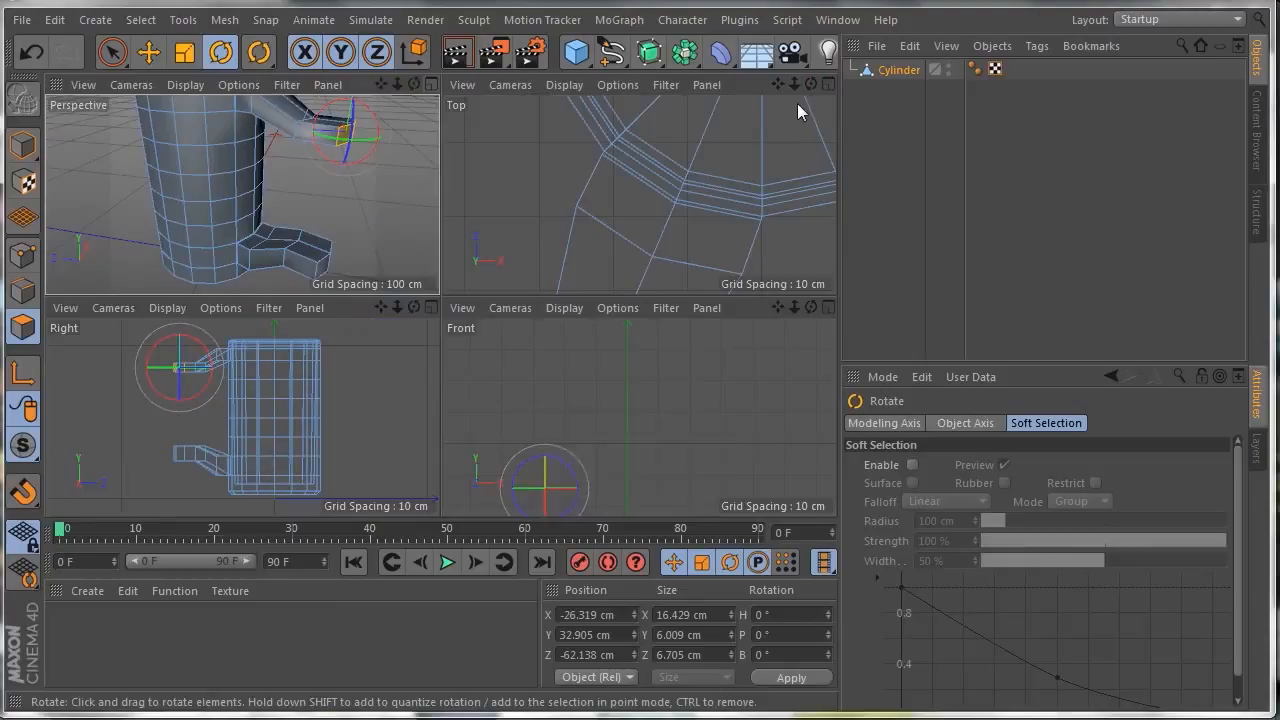
left_click(828, 85)
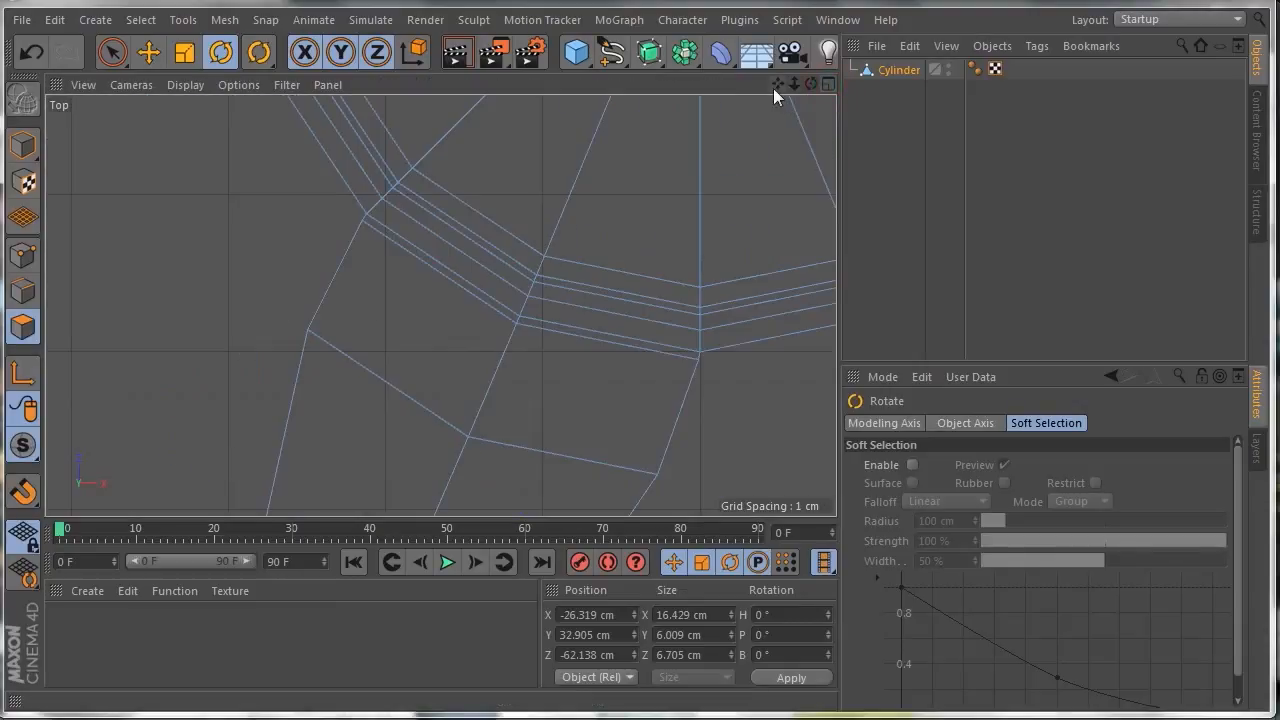
scroll(441, 305, "up", 5)
left_click_drag(441, 305, 519, 194)
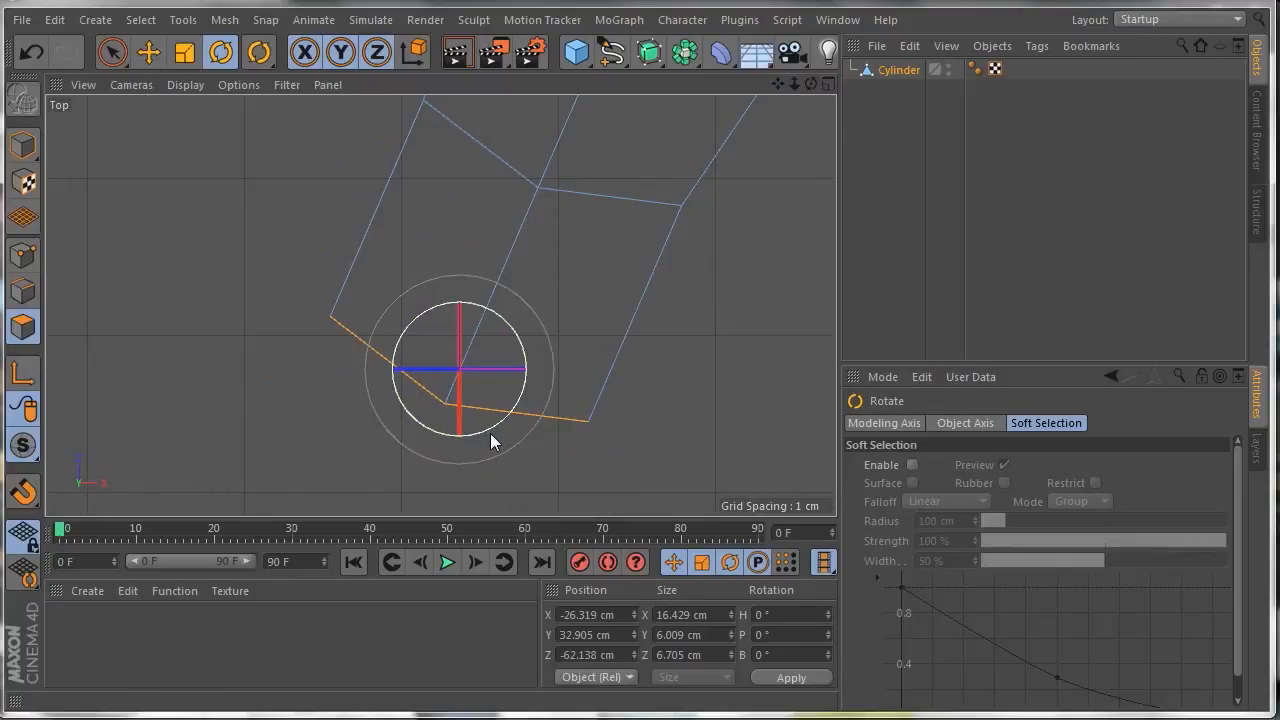
left_click(21, 375)
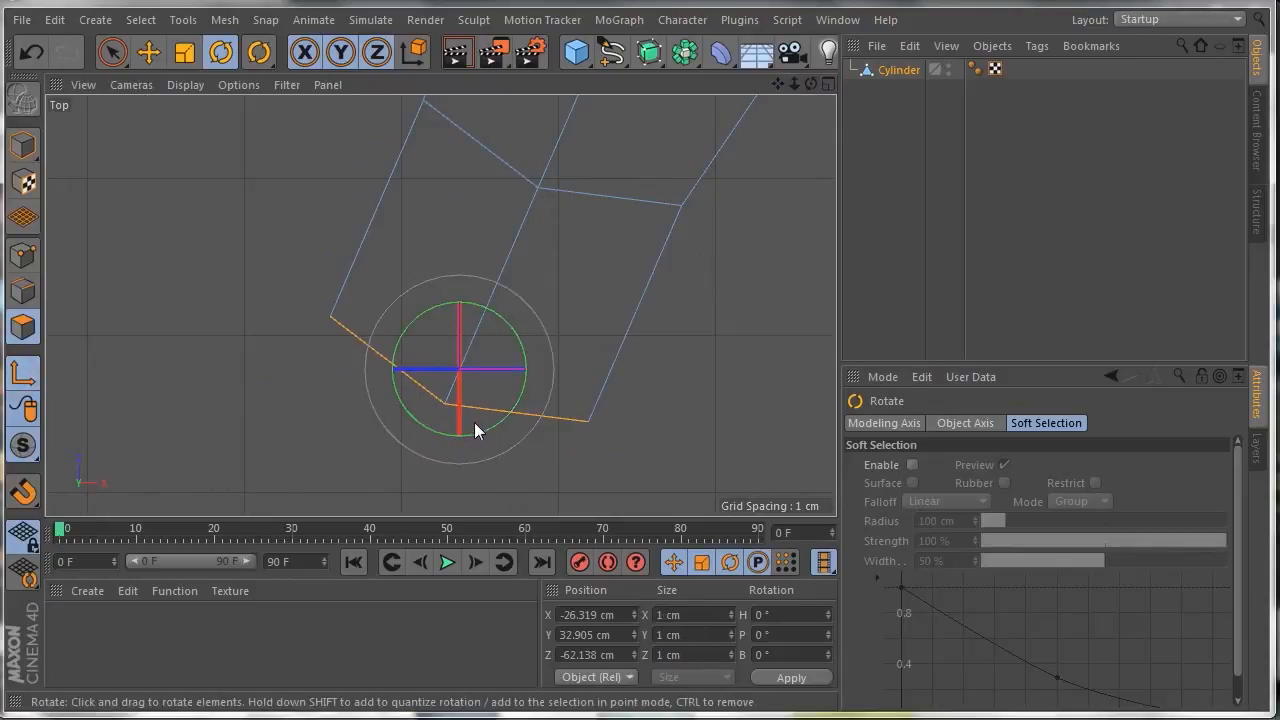
left_click_drag(491, 424, 469, 428)
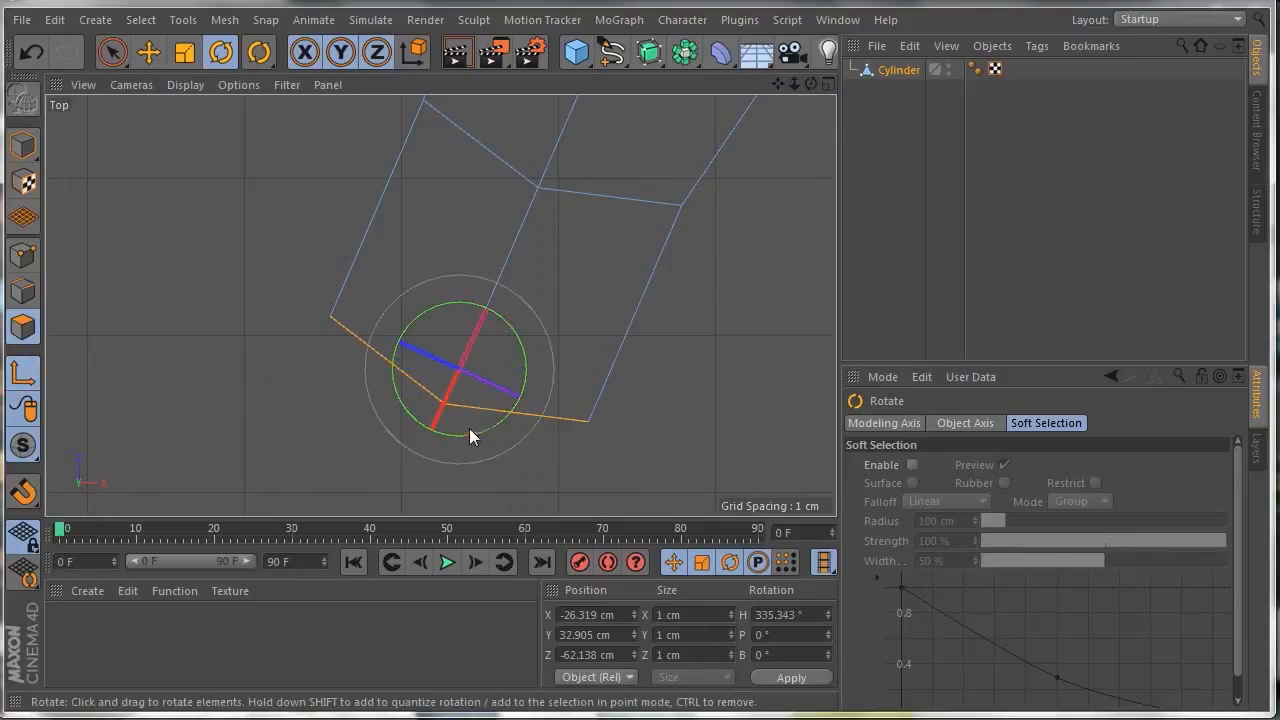
left_click(24, 376)
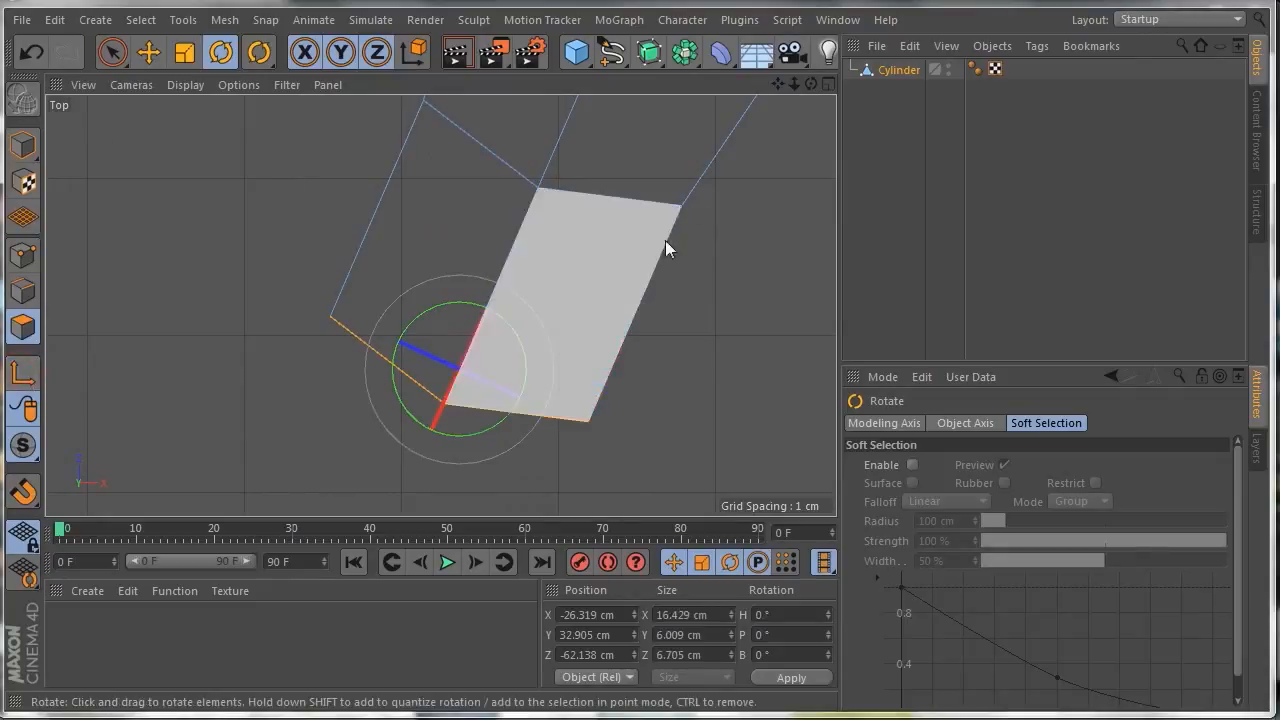
Step: In the Perspective view, move the upper arm's end polygons down to about Y 27.1 cm
left_click(828, 85)
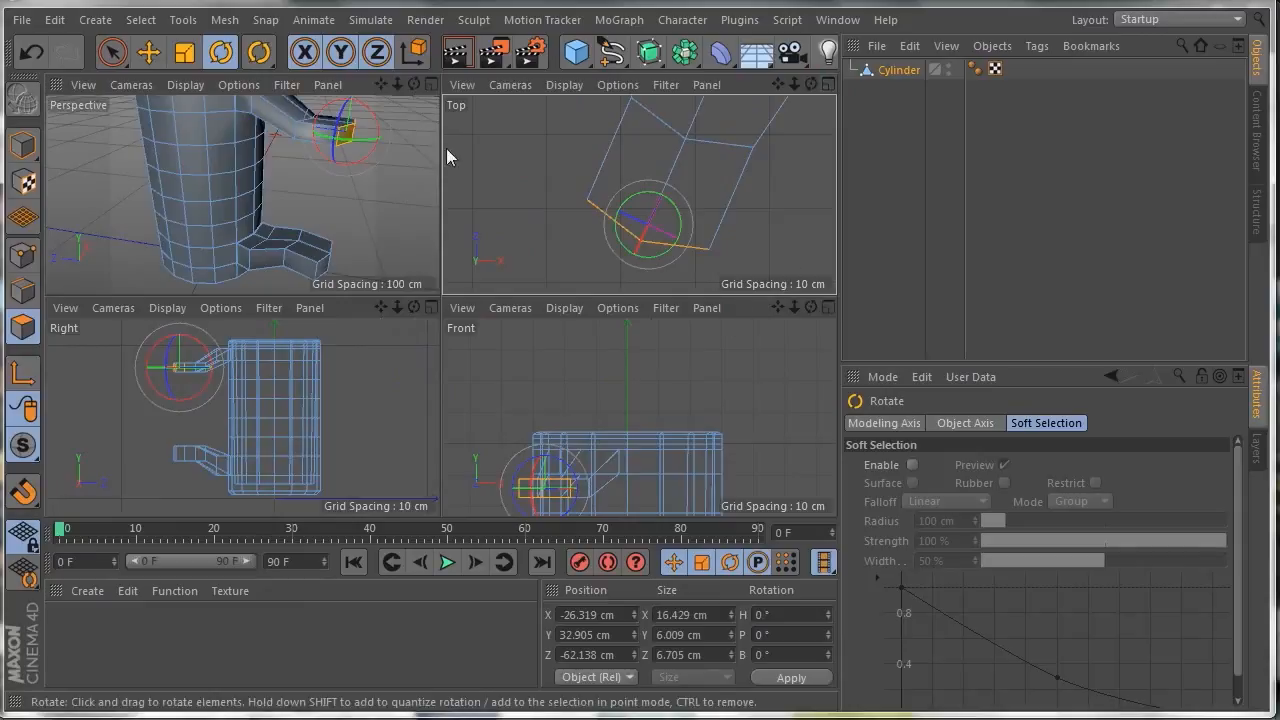
left_click(431, 84)
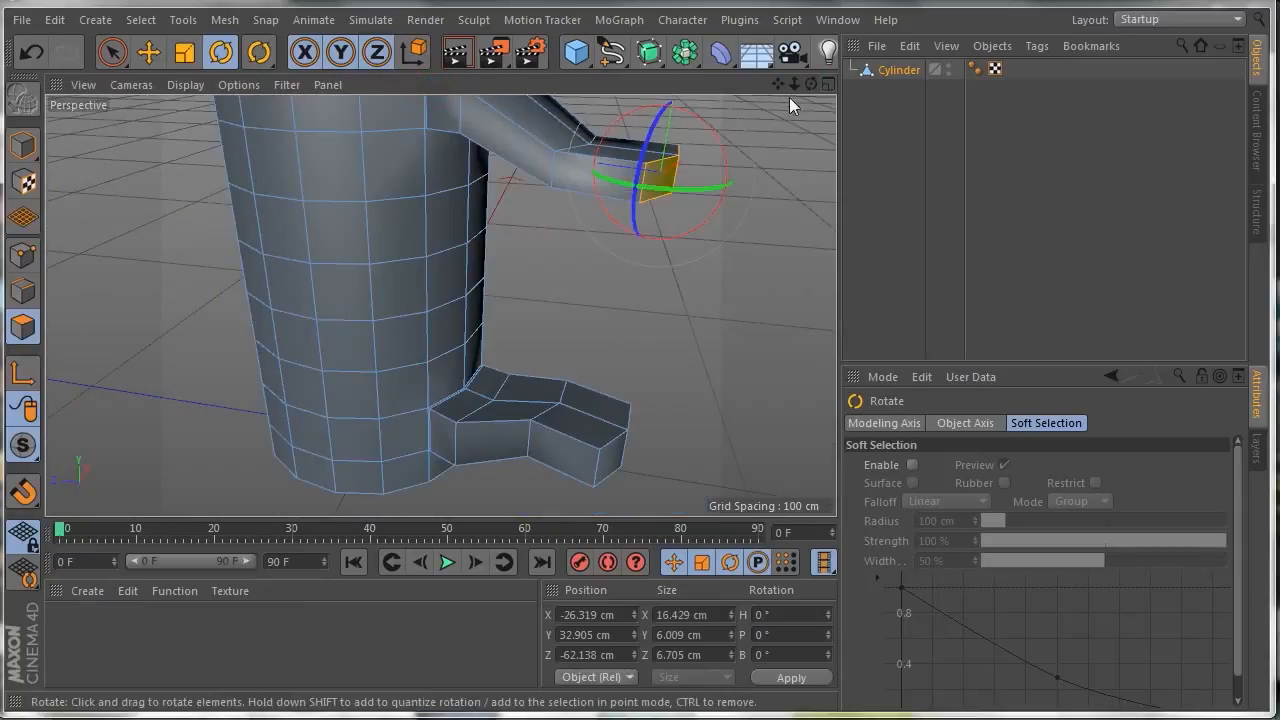
left_click_drag(779, 86, 690, 95)
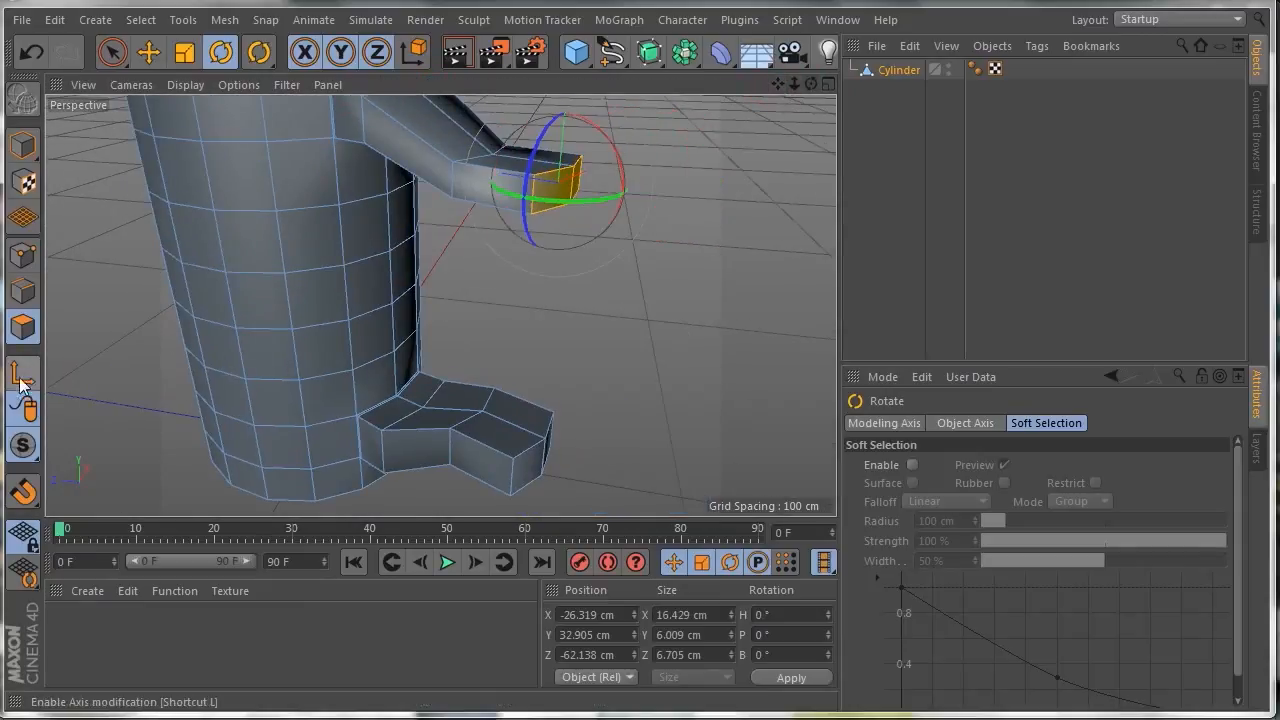
left_click_drag(795, 85, 765, 92)
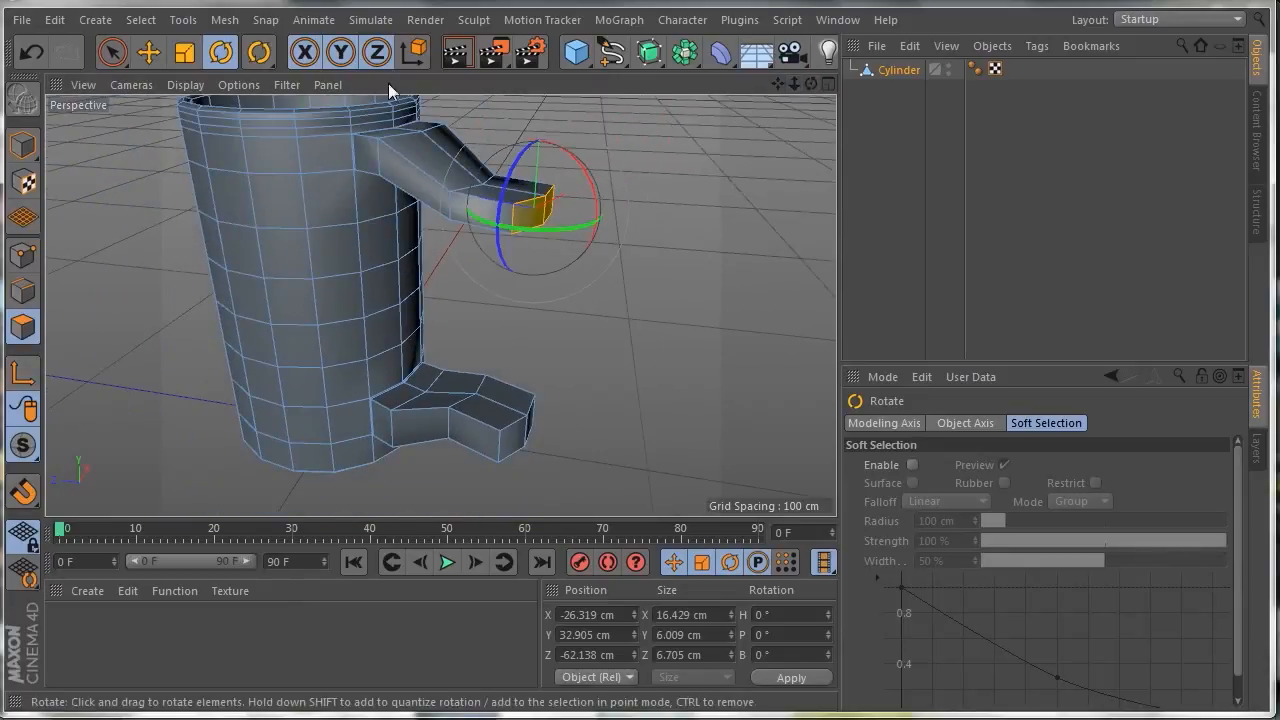
left_click(148, 52)
left_click_drag(541, 112, 538, 141)
Step: Rotate the upper arm's end about its aligned X axis to face obliquely downward, with a Z size of about 11.5 cm
left_click(228, 52)
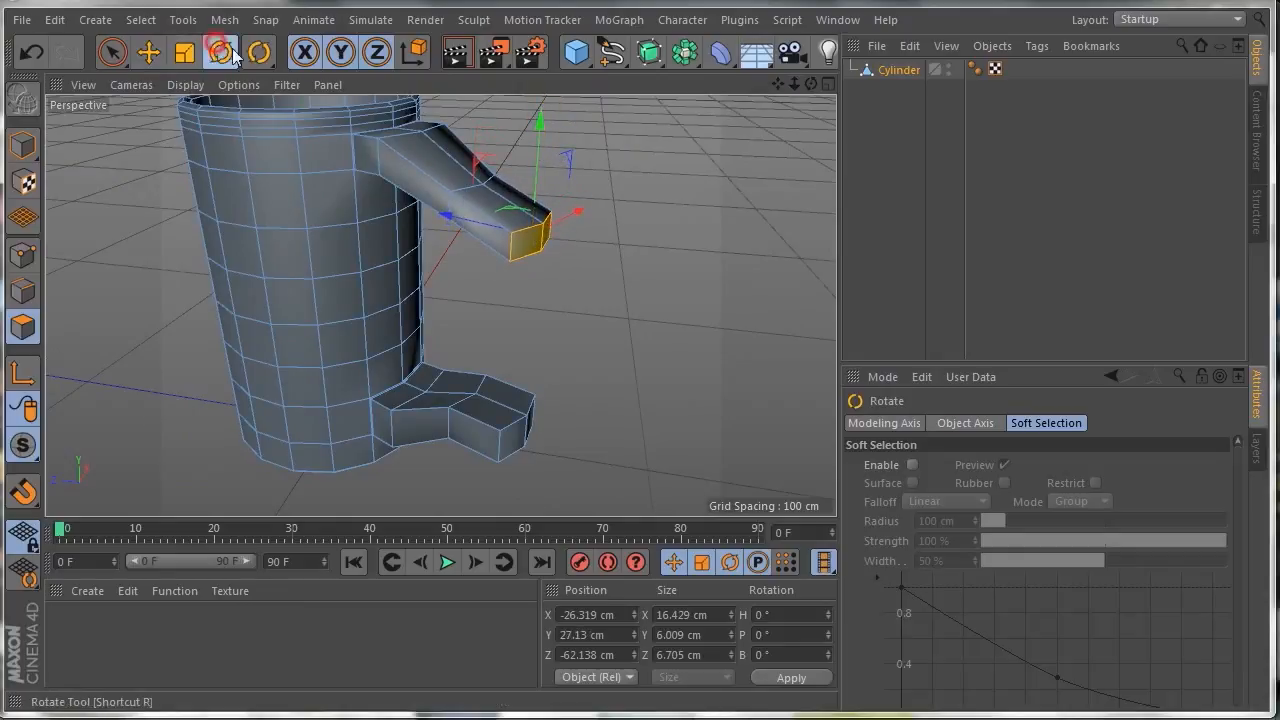
left_click_drag(575, 193, 580, 258)
left_click_drag(810, 84, 805, 85)
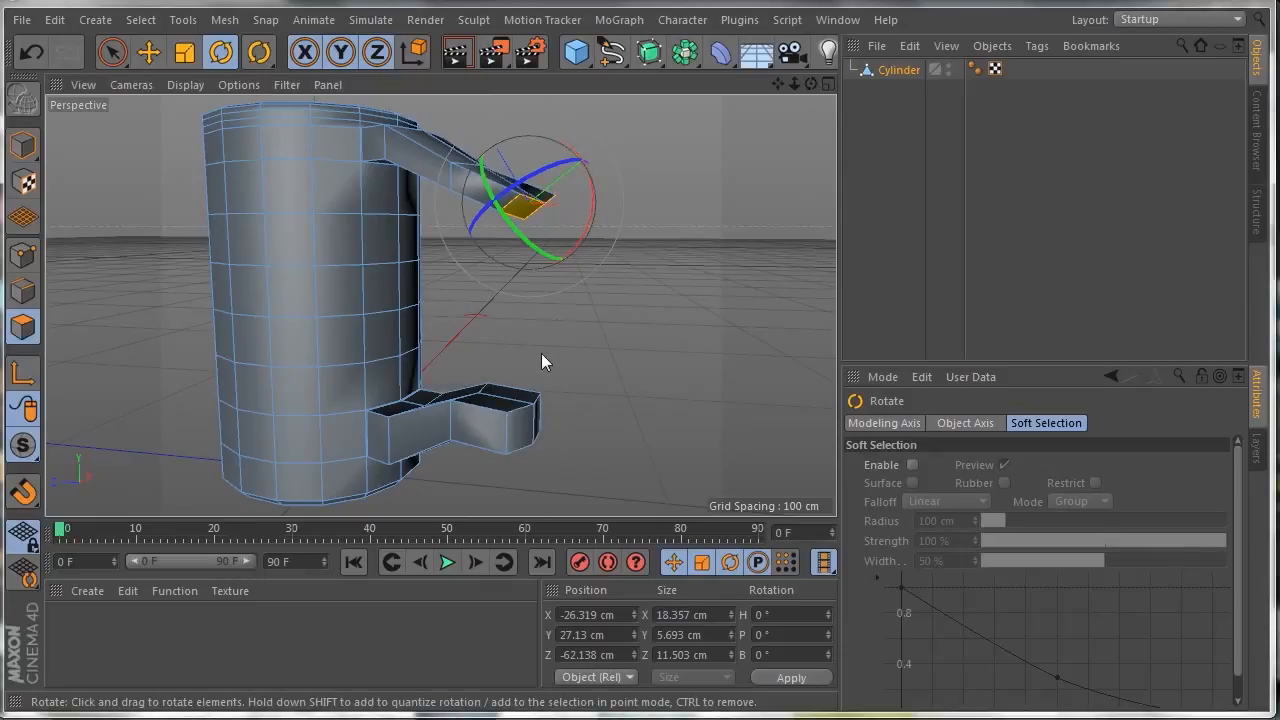
left_click_drag(811, 84, 808, 110)
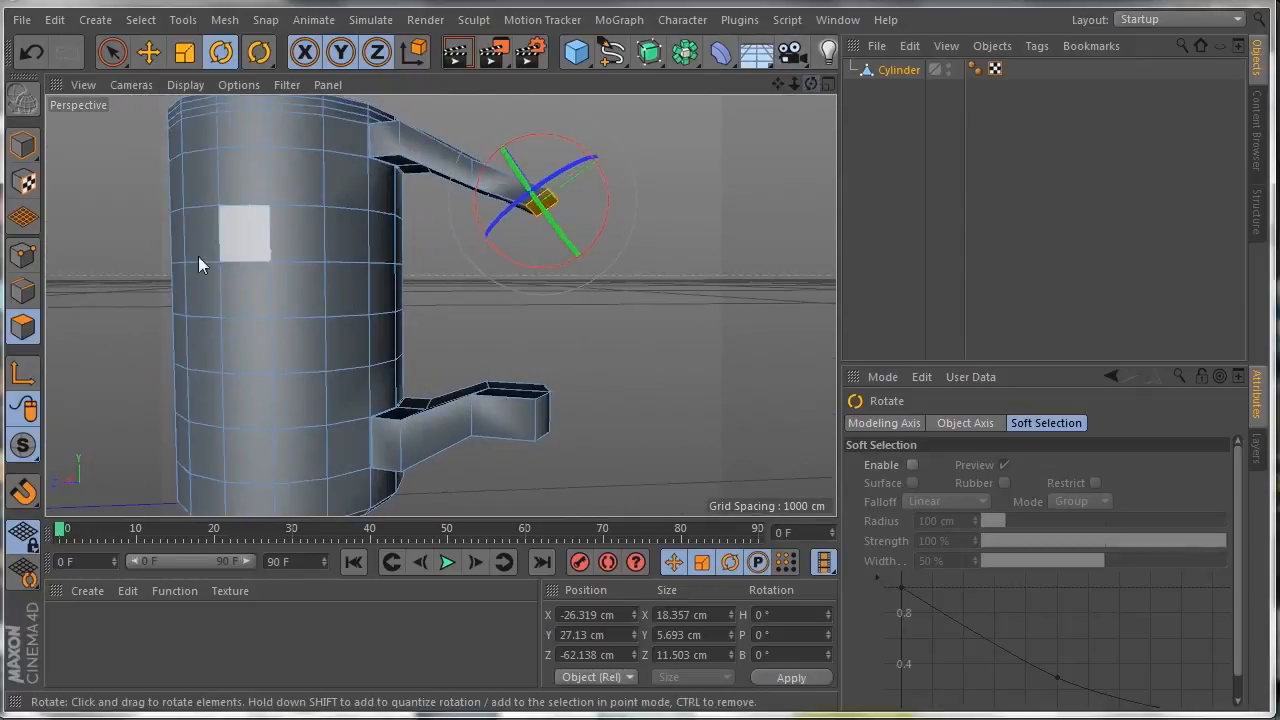
Step: Select both end polygons of the lower handle arm and move them up to about Y -15.2 cm
left_click(148, 52)
left_click(543, 418)
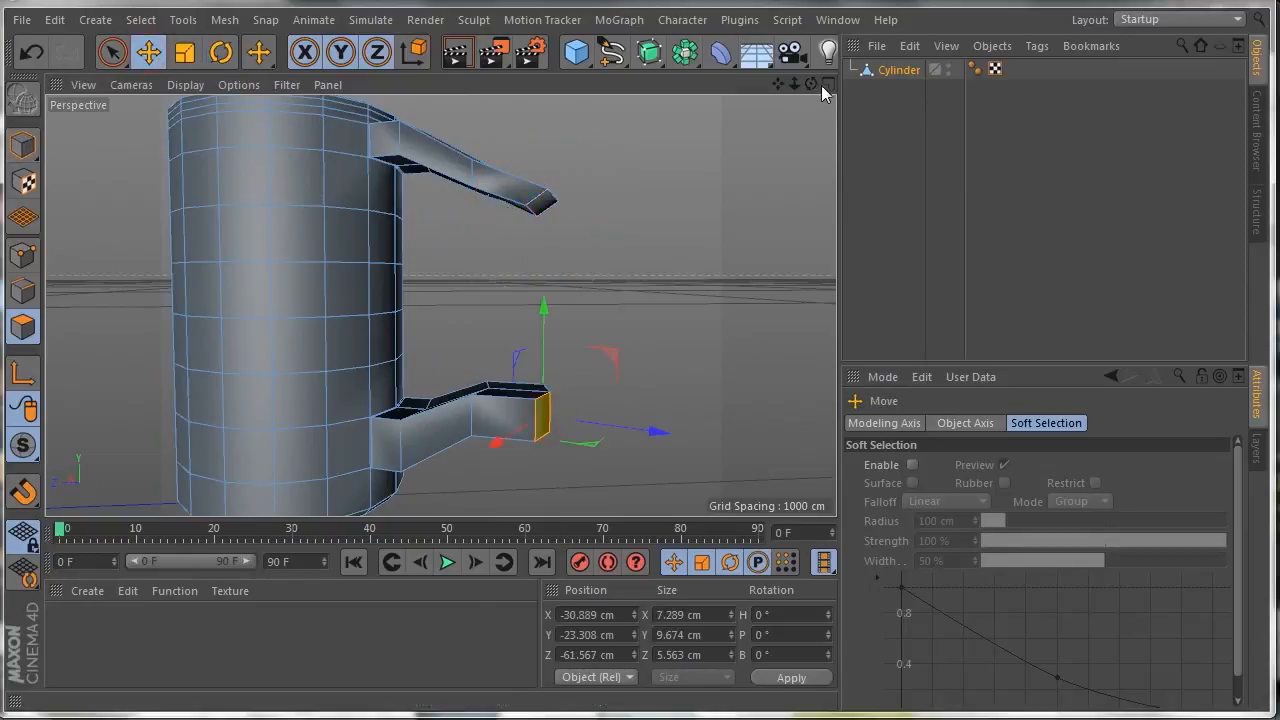
left_click_drag(811, 84, 700, 104)
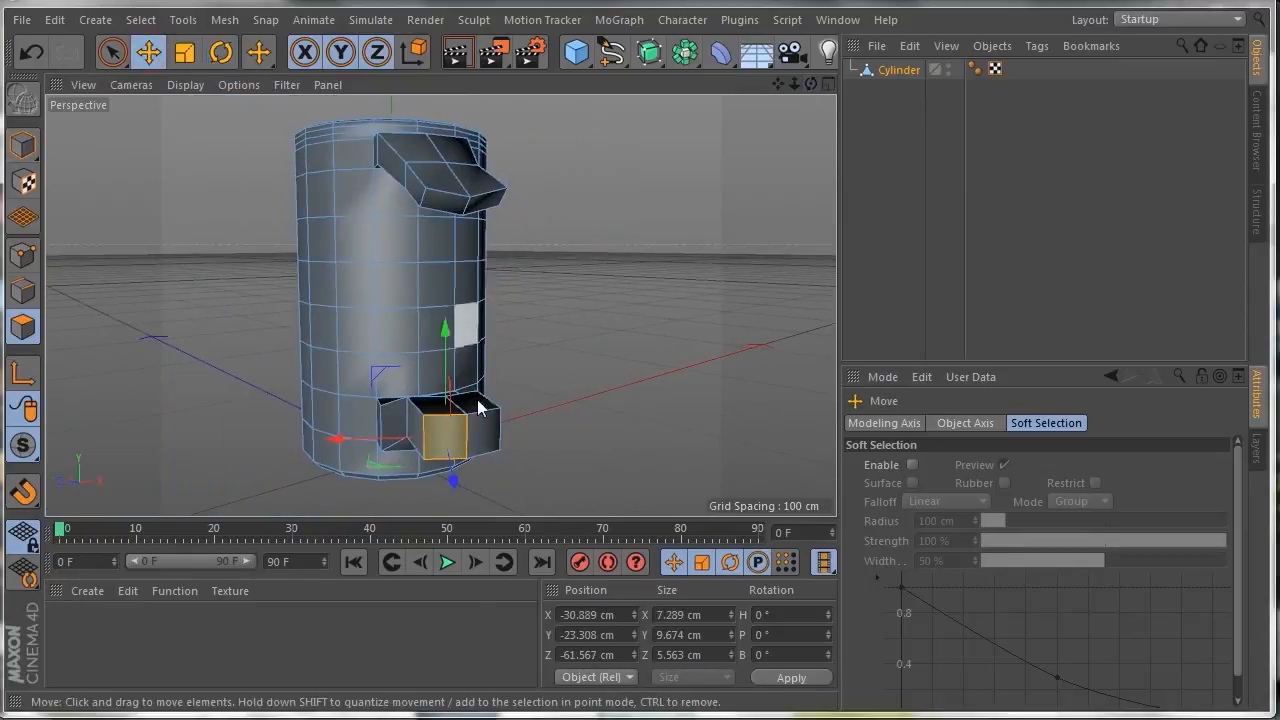
left_click(487, 434, "shift")
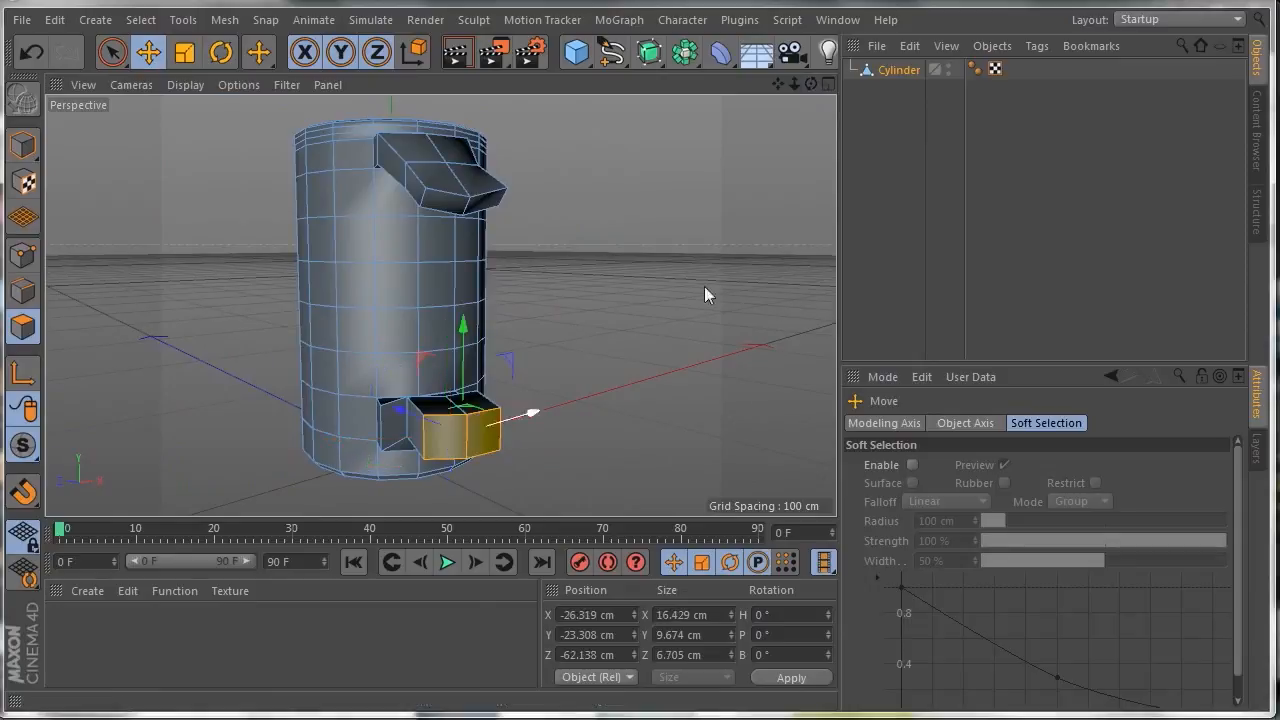
left_click_drag(811, 84, 930, 90)
left_click_drag(440, 305, 815, 82)
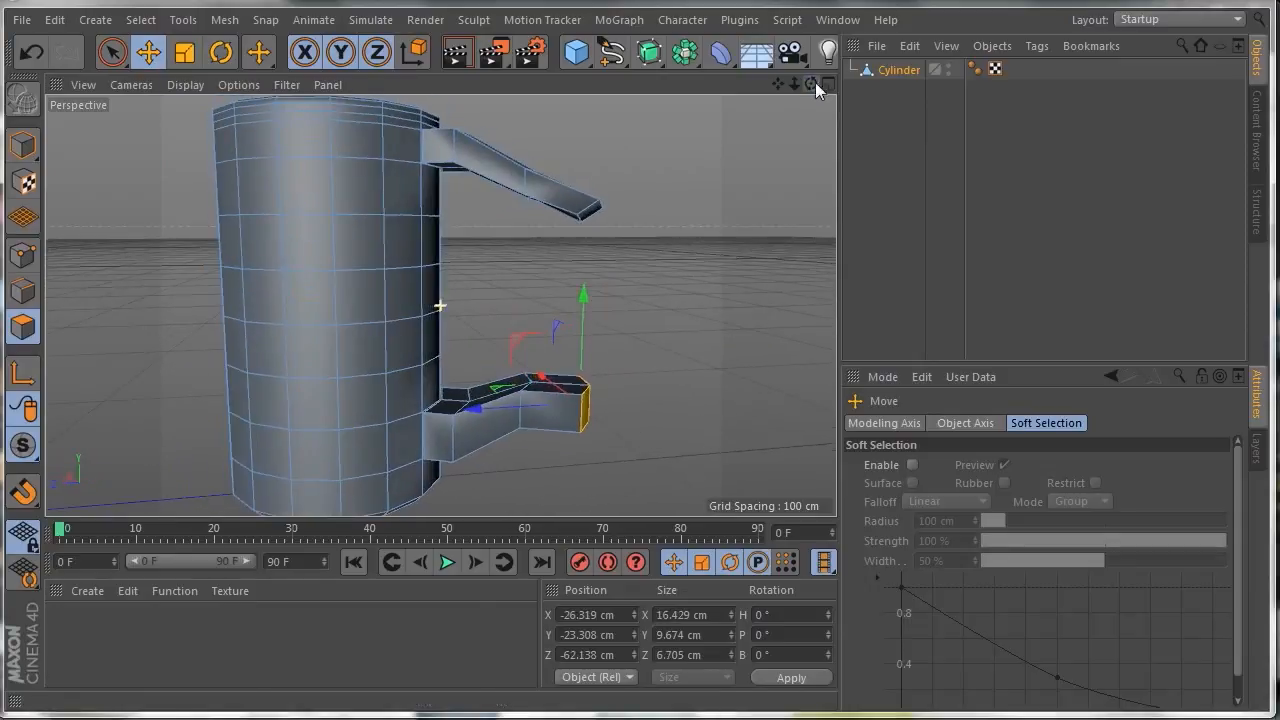
left_click_drag(583, 293, 567, 270)
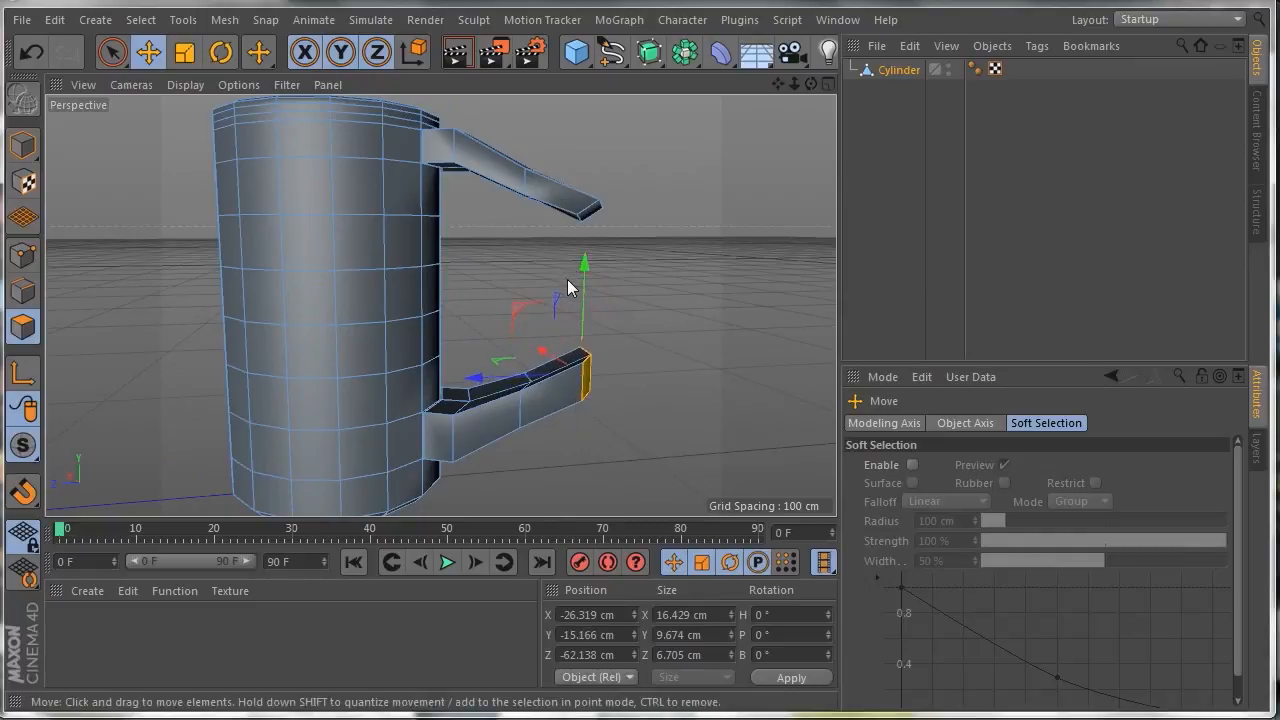
Step: In the Top view, rotate the modeling axis of the lower arm's end to a heading of about 334.2° with axis modification
left_click(221, 52)
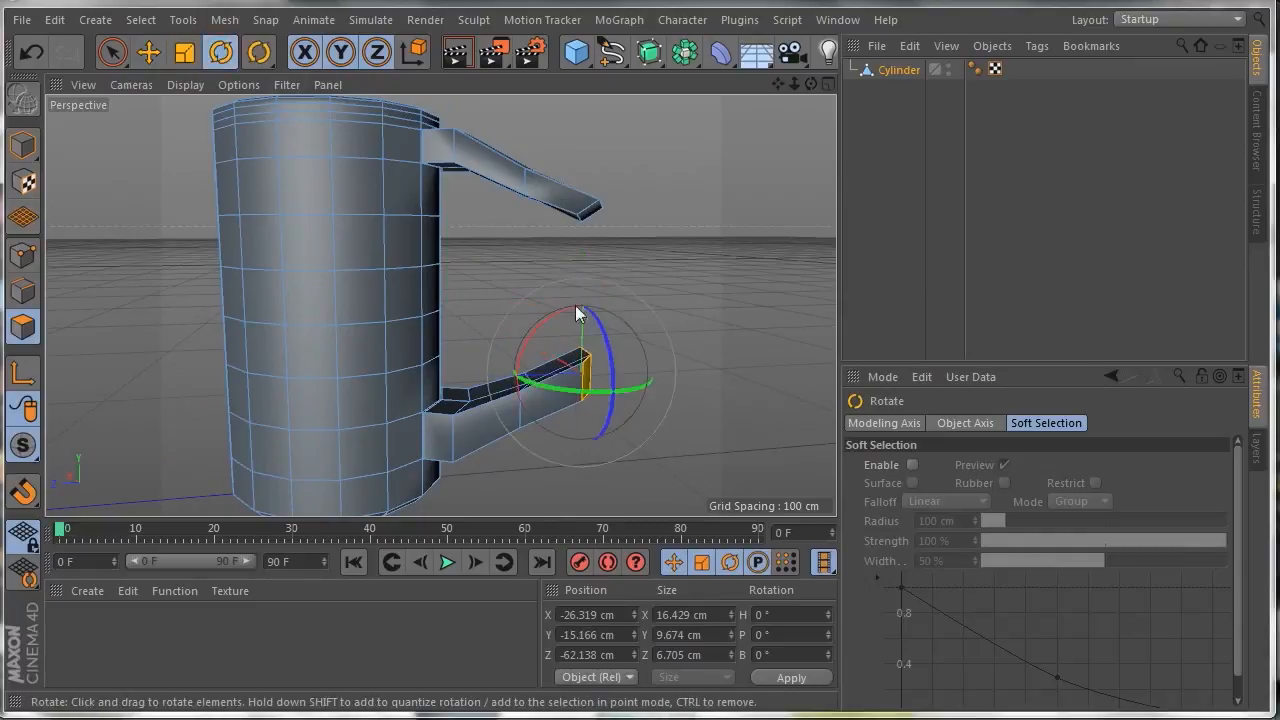
left_click(828, 84)
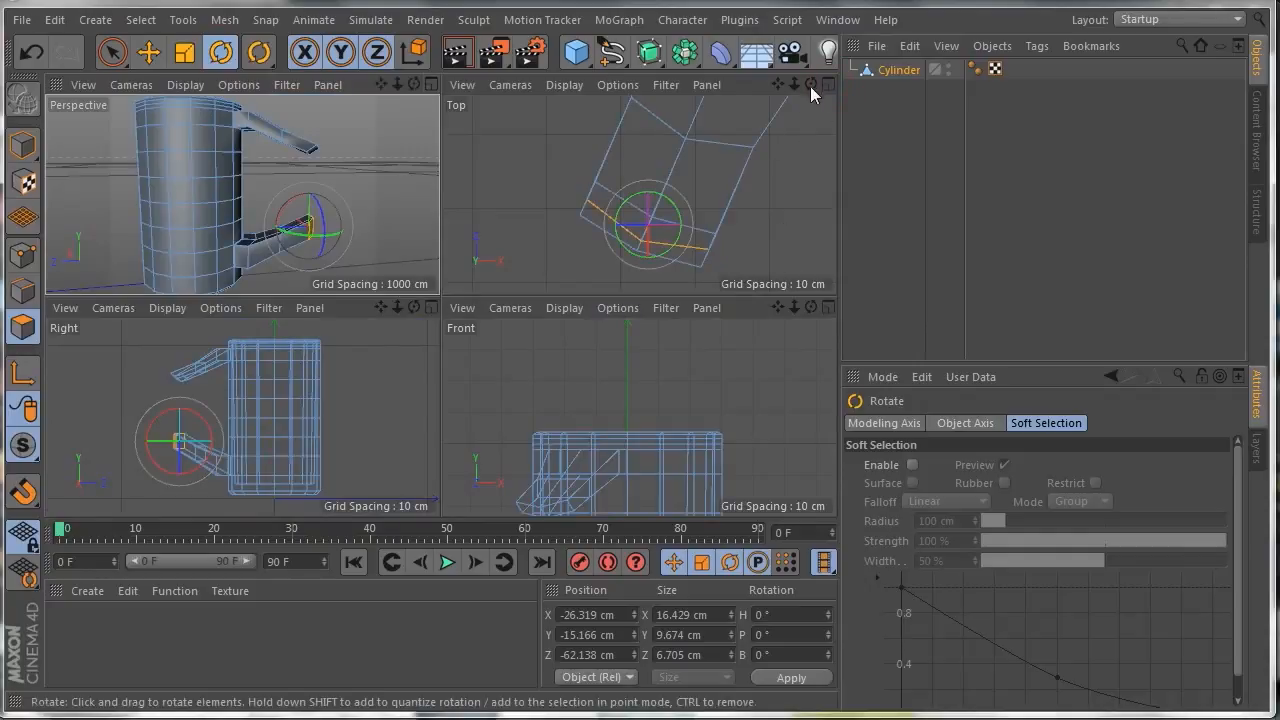
left_click(828, 84)
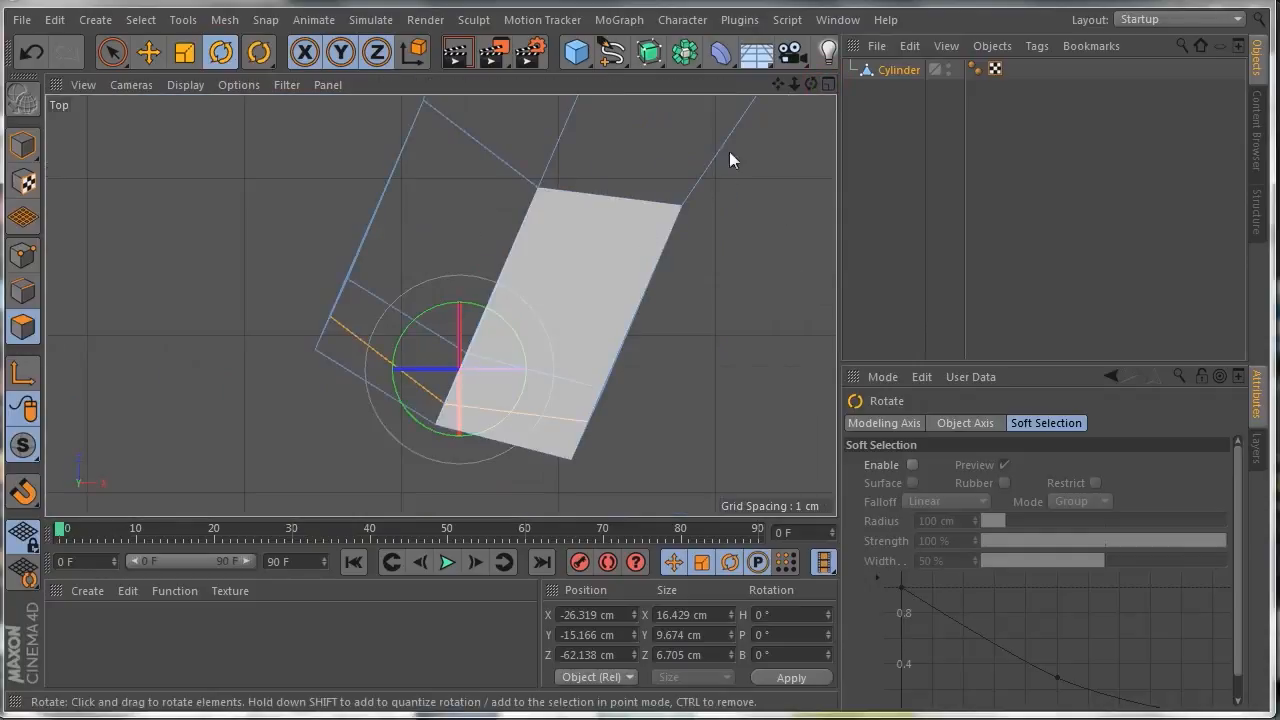
left_click_drag(796, 88, 808, 0)
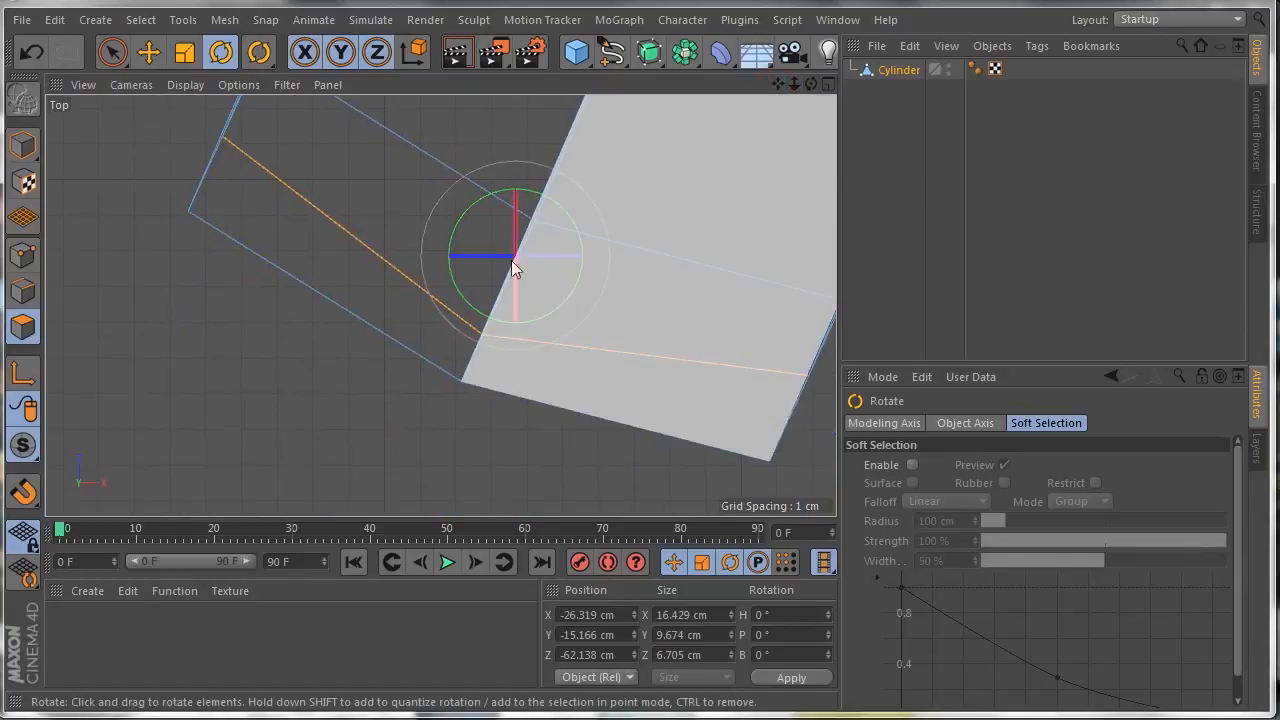
left_click(22, 376)
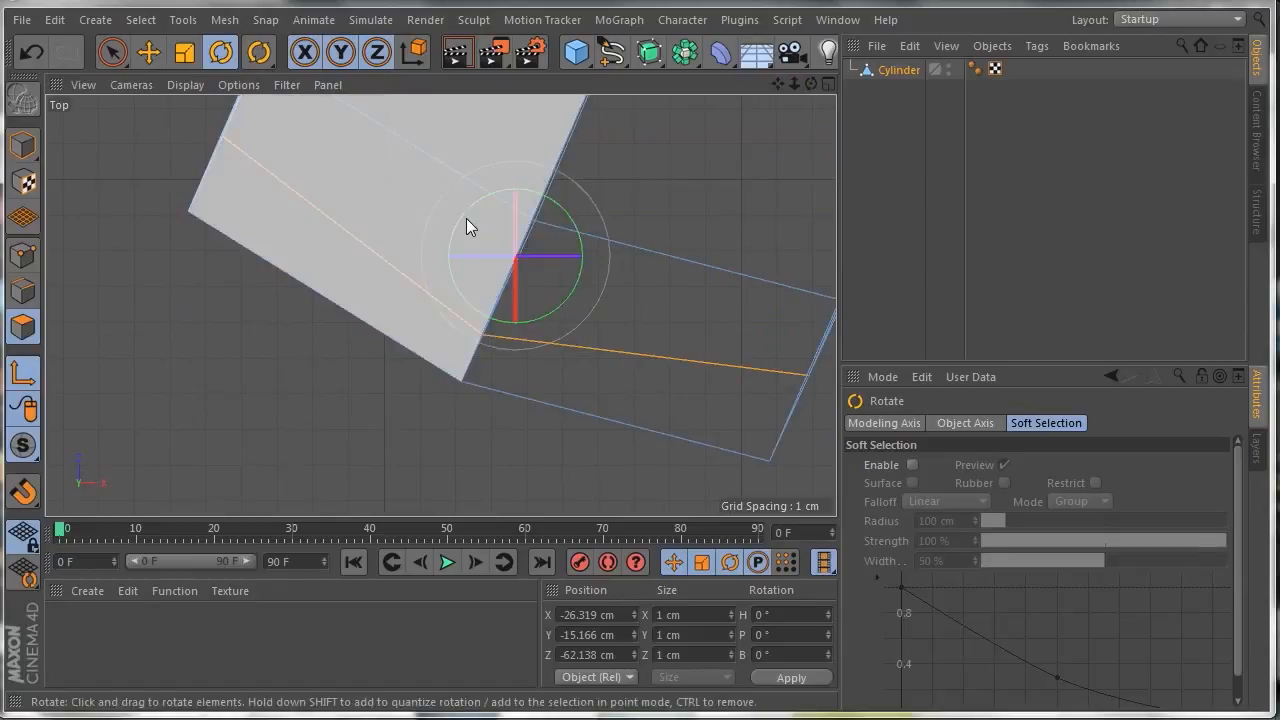
left_click_drag(457, 226, 475, 207)
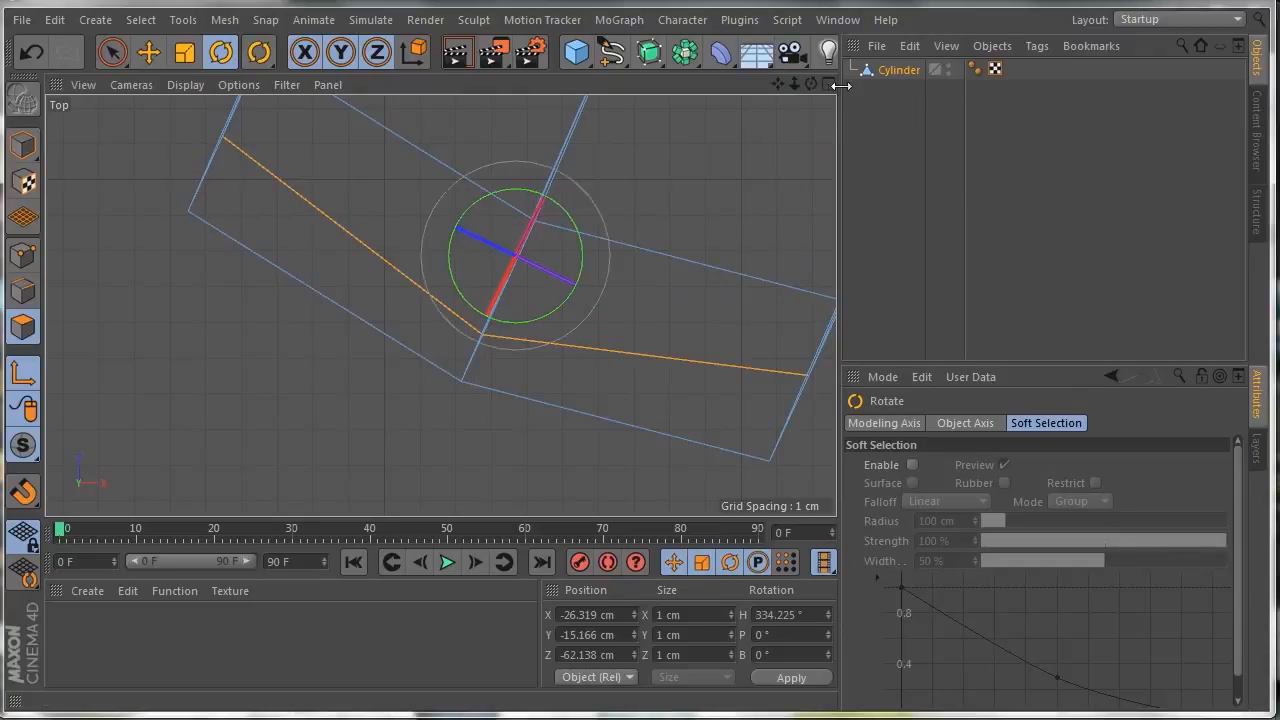
left_click(827, 86)
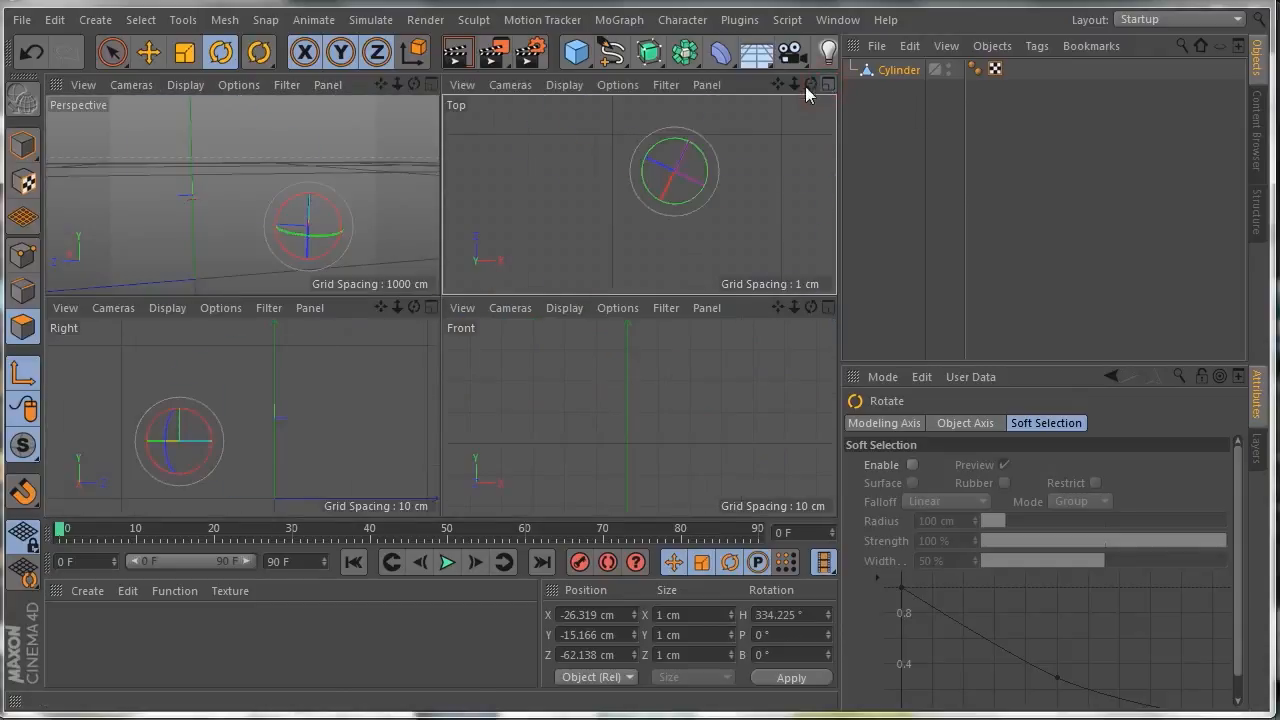
left_click(430, 87)
left_click_drag(547, 323, 526, 332)
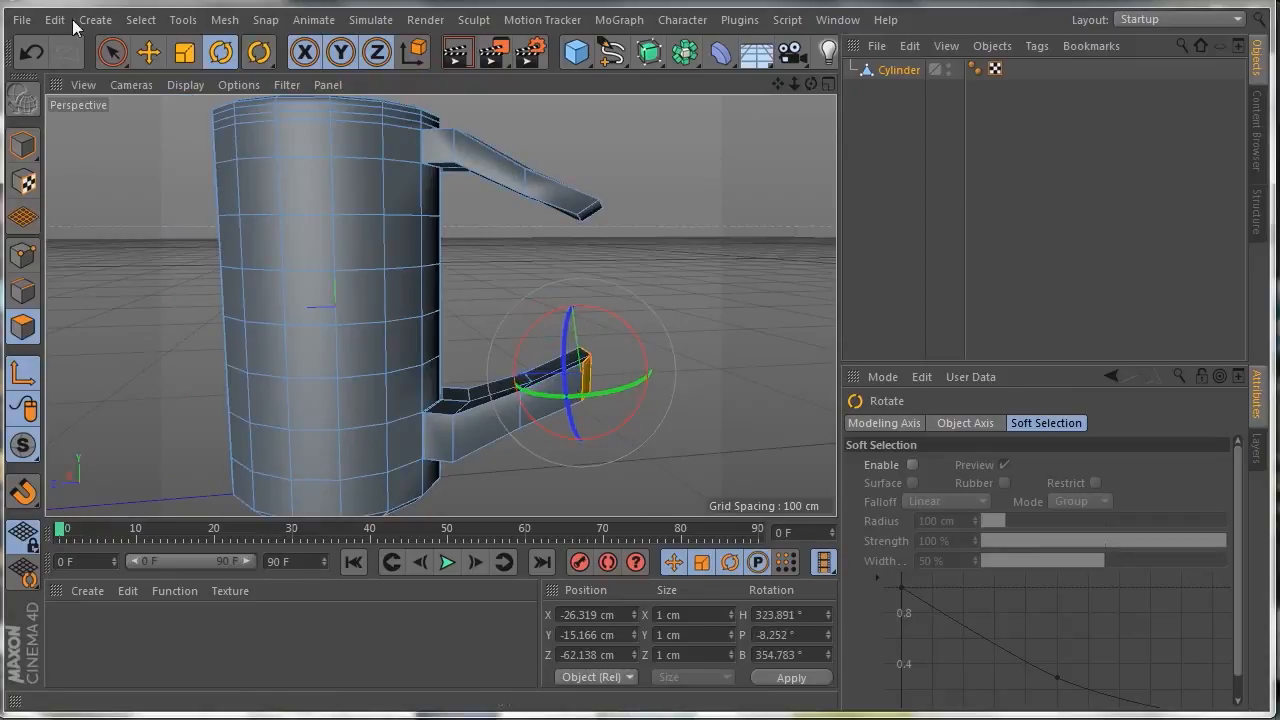
left_click(31, 57)
left_click(827, 86)
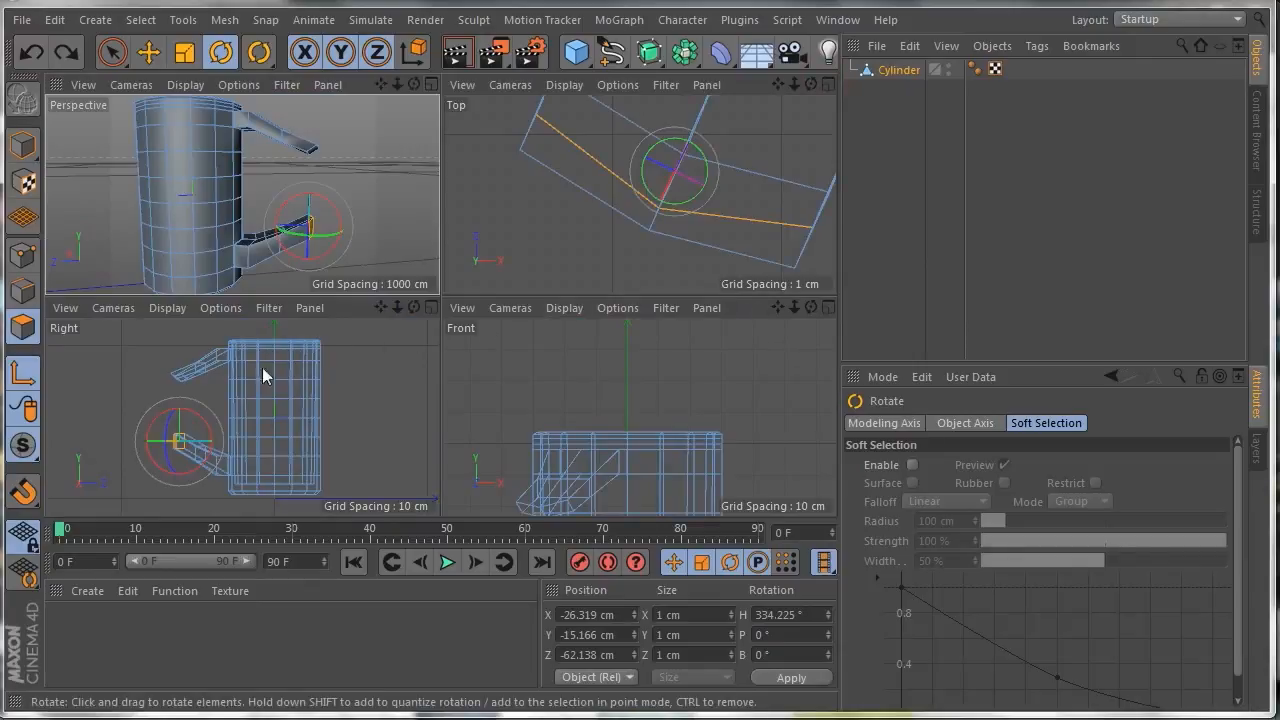
left_click(432, 307)
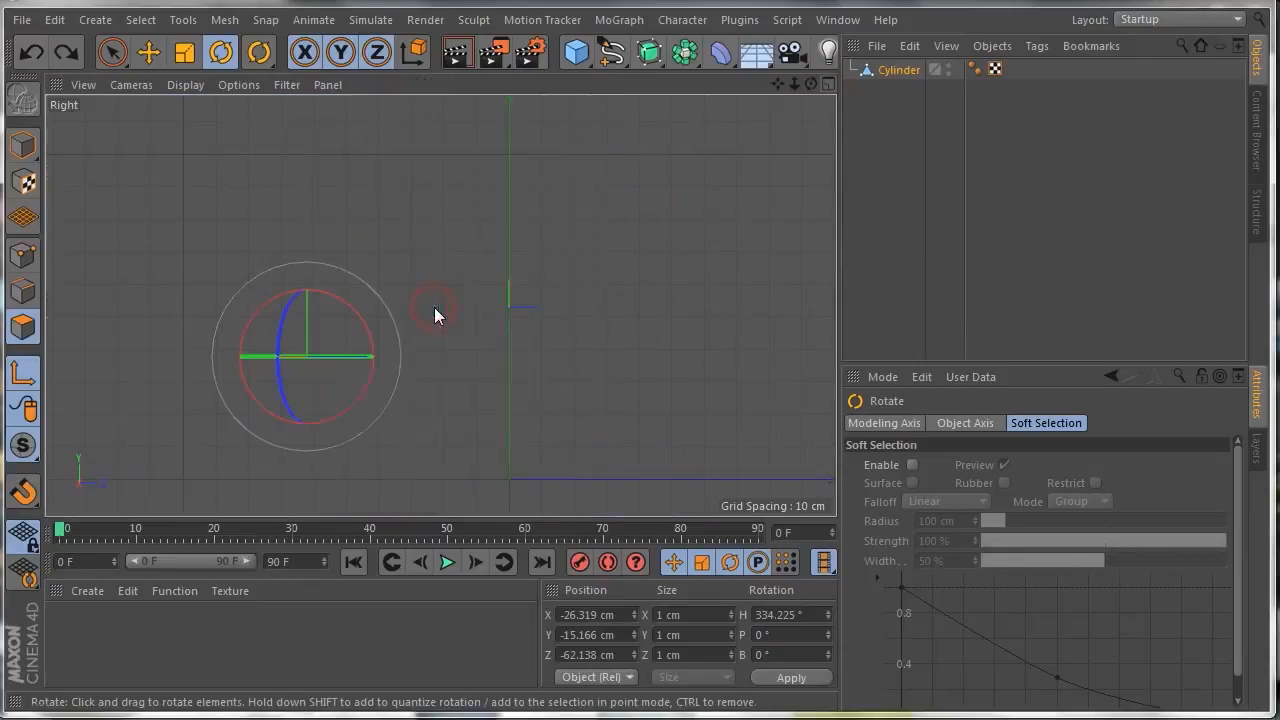
left_click(248, 321)
left_click_drag(248, 322, 380, 280)
left_click(29, 48)
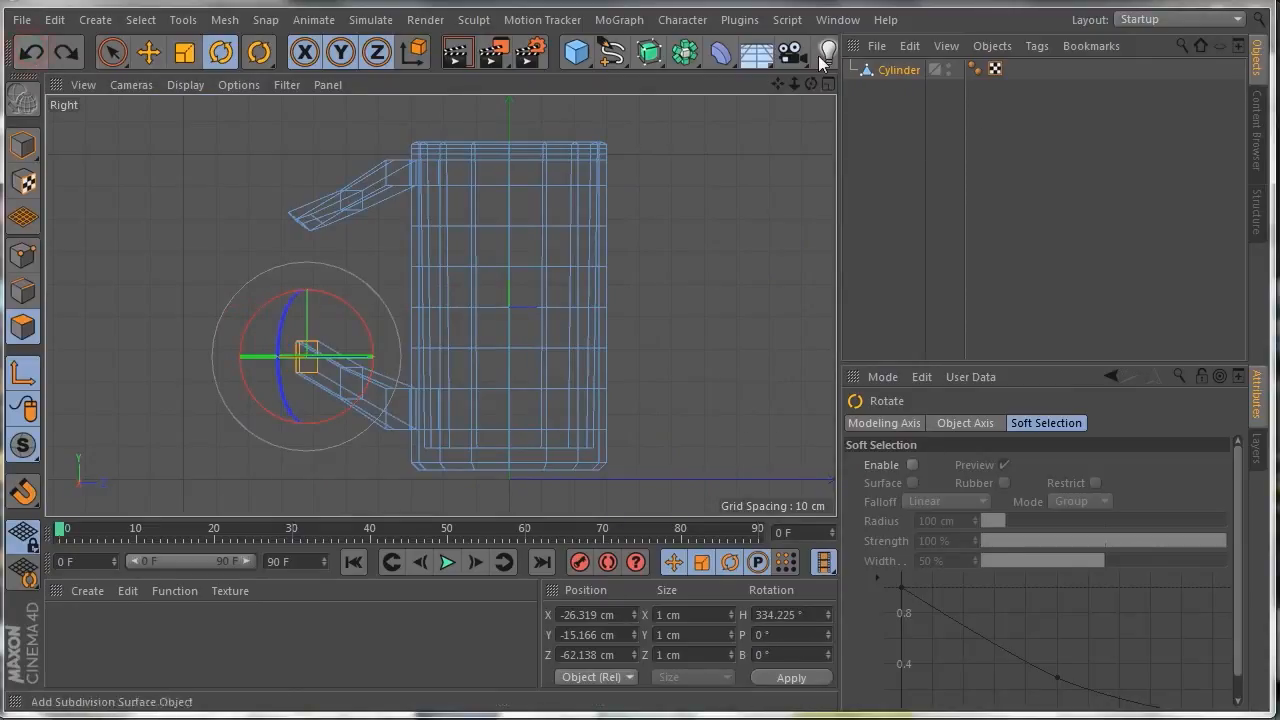
Step: In the Perspective view, tilt the modeling axis of the lower arm's end to a pitch of about -24.4° and leave axis modification
left_click(827, 85)
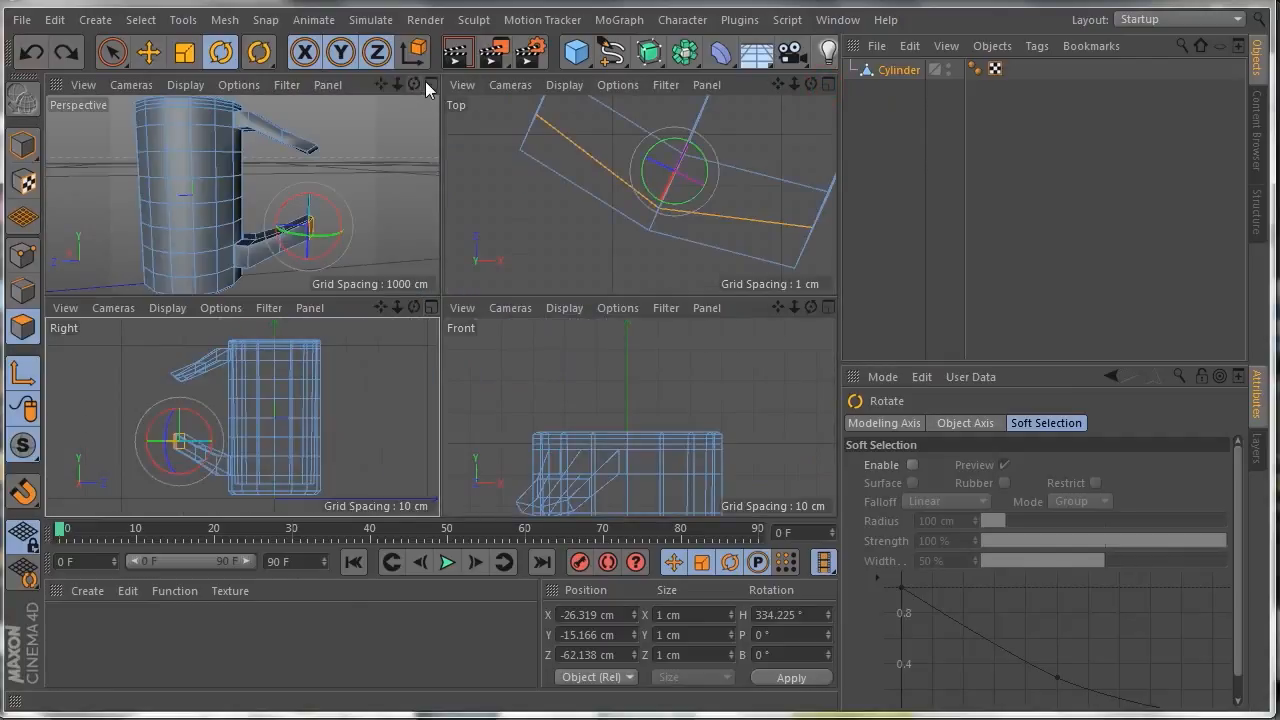
left_click(428, 84)
left_click_drag(811, 84, 614, 288)
left_click_drag(475, 440, 625, 277)
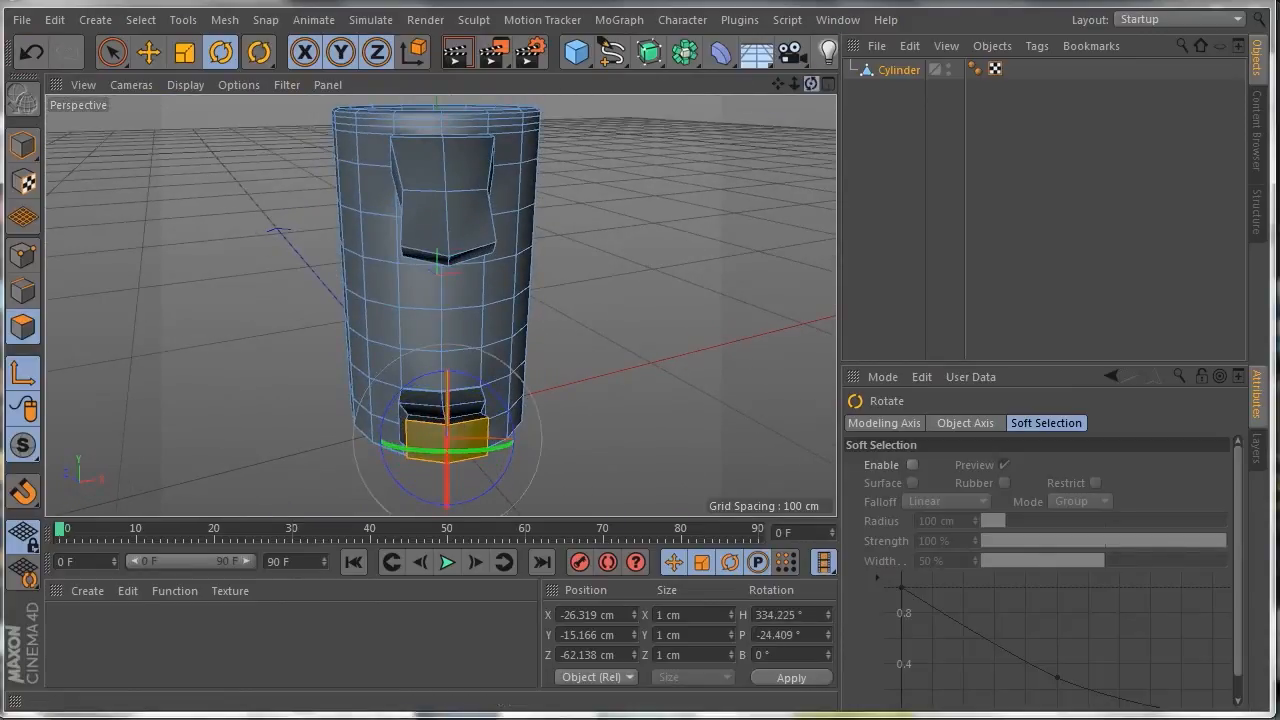
left_click_drag(811, 84, 985, 70)
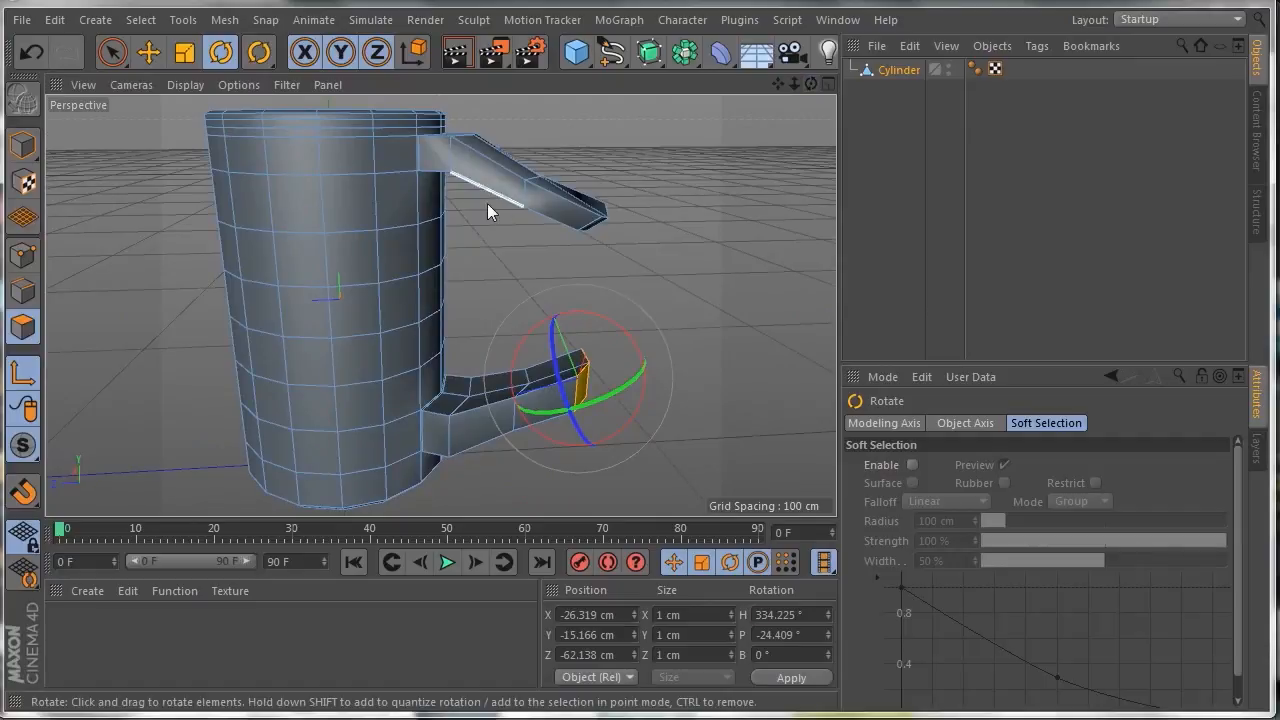
left_click(148, 52)
left_click(23, 373)
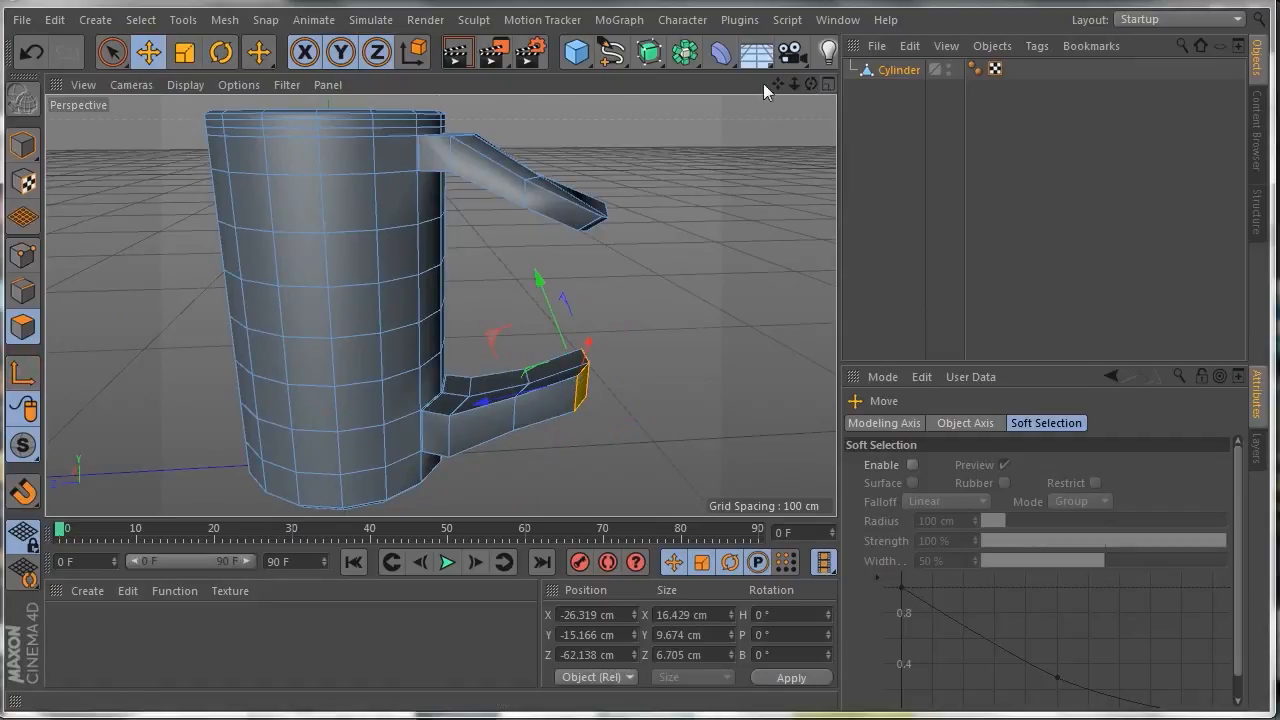
Step: Rotate the lower arm's end about its aligned X axis to face obliquely upward, with a Z size of about 15.4 cm
left_click(216, 55)
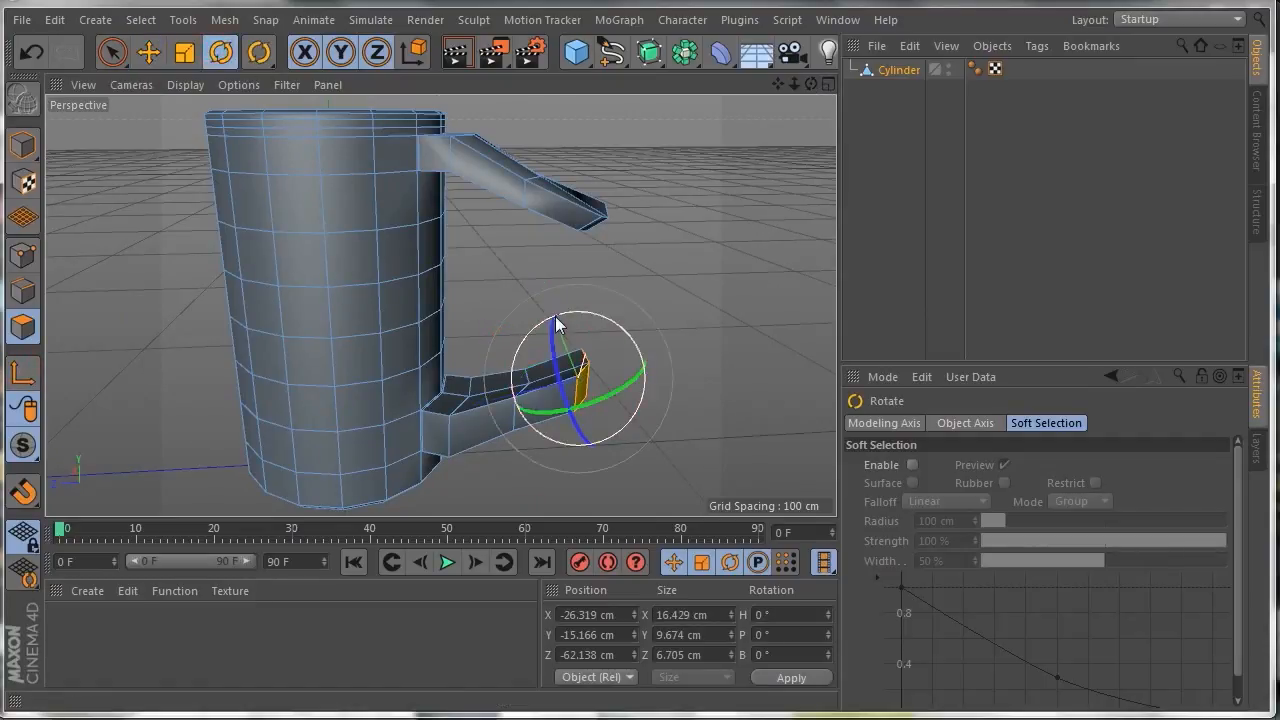
left_click_drag(573, 312, 519, 335)
left_click_drag(811, 84, 595, 60)
left_click_drag(793, 87, 768, 14)
left_click_drag(810, 85, 950, 185)
mouse_move(425, 250)
left_mouse_down()
mouse_move(397, 251)
mouse_move(450, 247)
mouse_move(430, 255)
left_mouse_up()
left_click(33, 54)
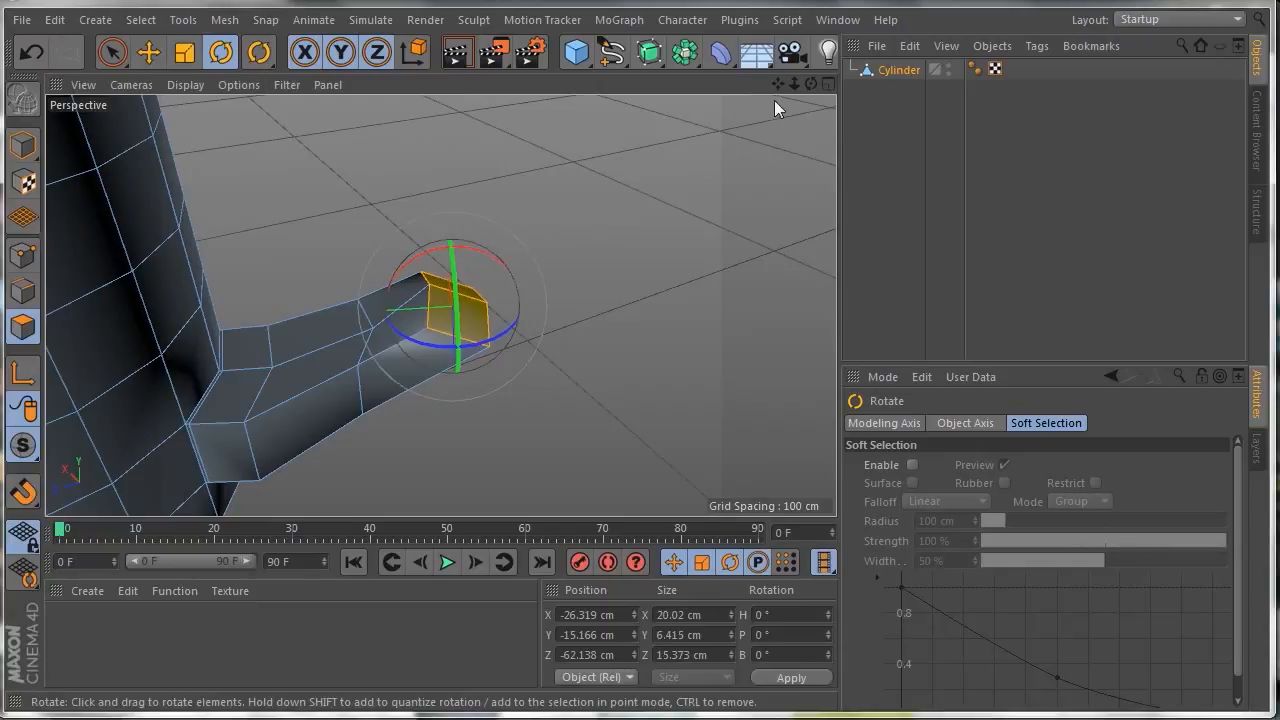
left_click_drag(809, 83, 695, 62)
left_click_drag(777, 87, 920, 112)
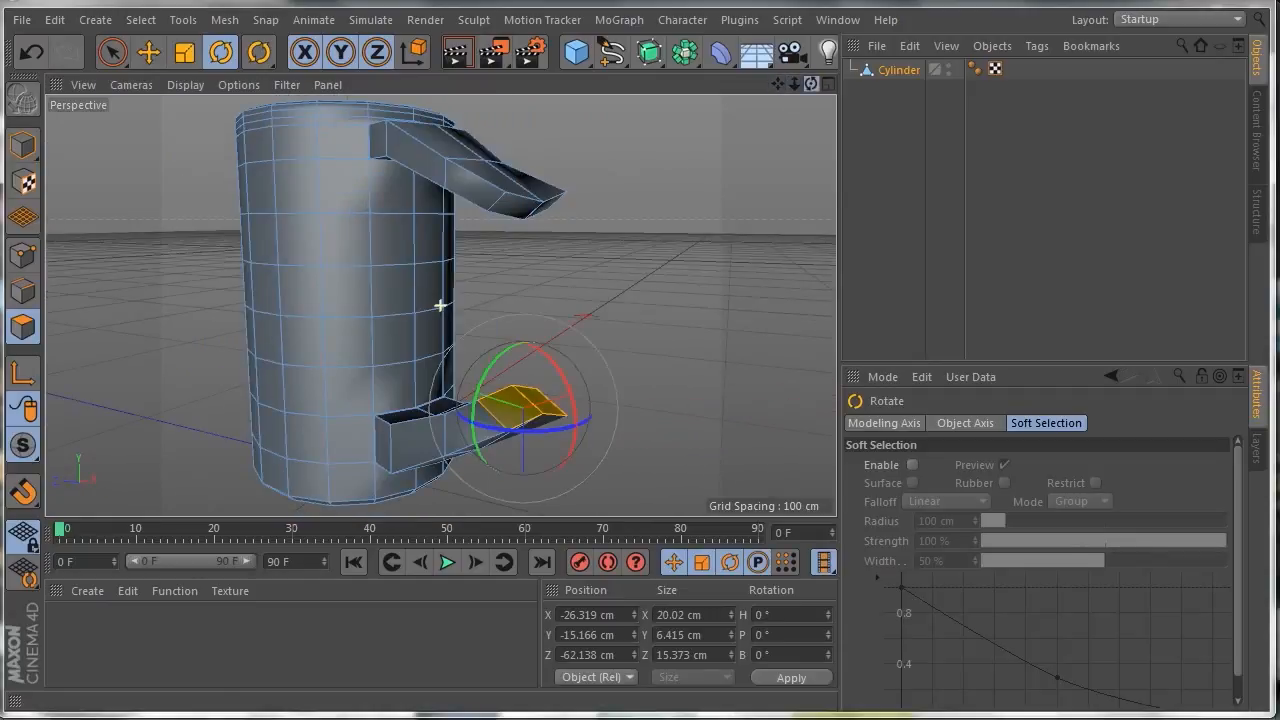
Step: Select both end polygons of the upper handle arm together with both end polygons of the lower arm
left_click(550, 207)
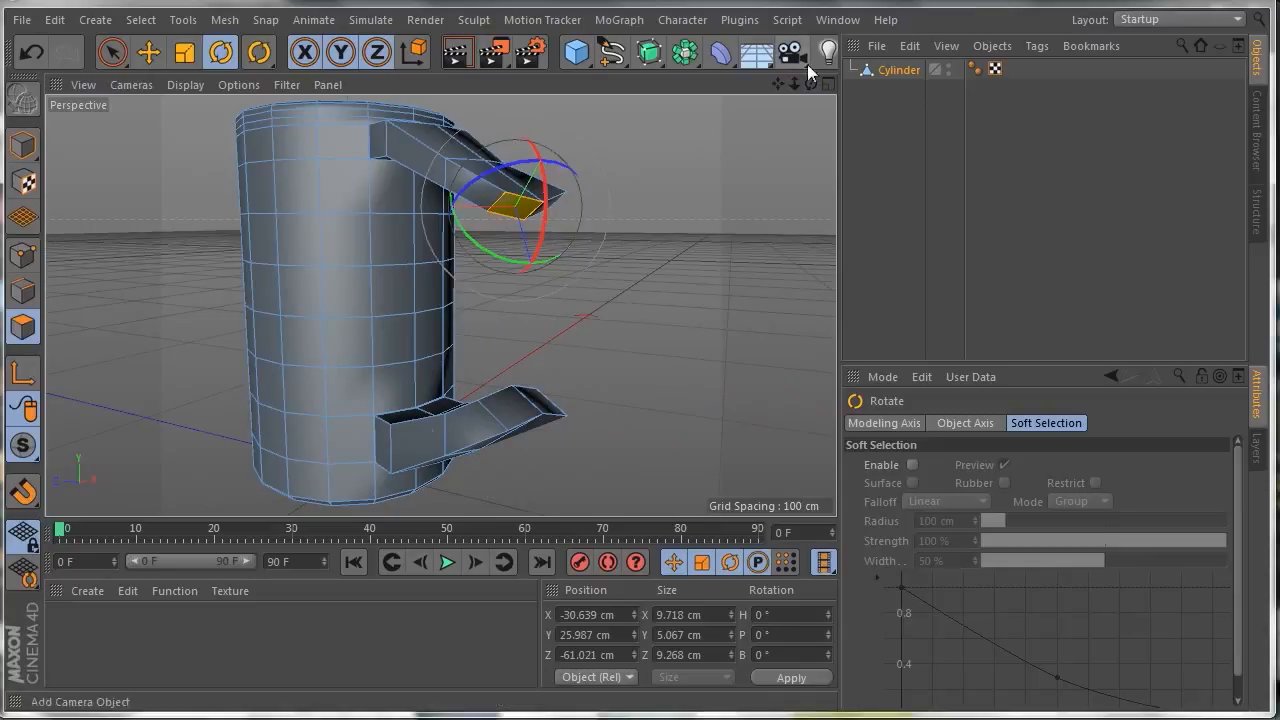
left_click_drag(811, 84, 678, 116)
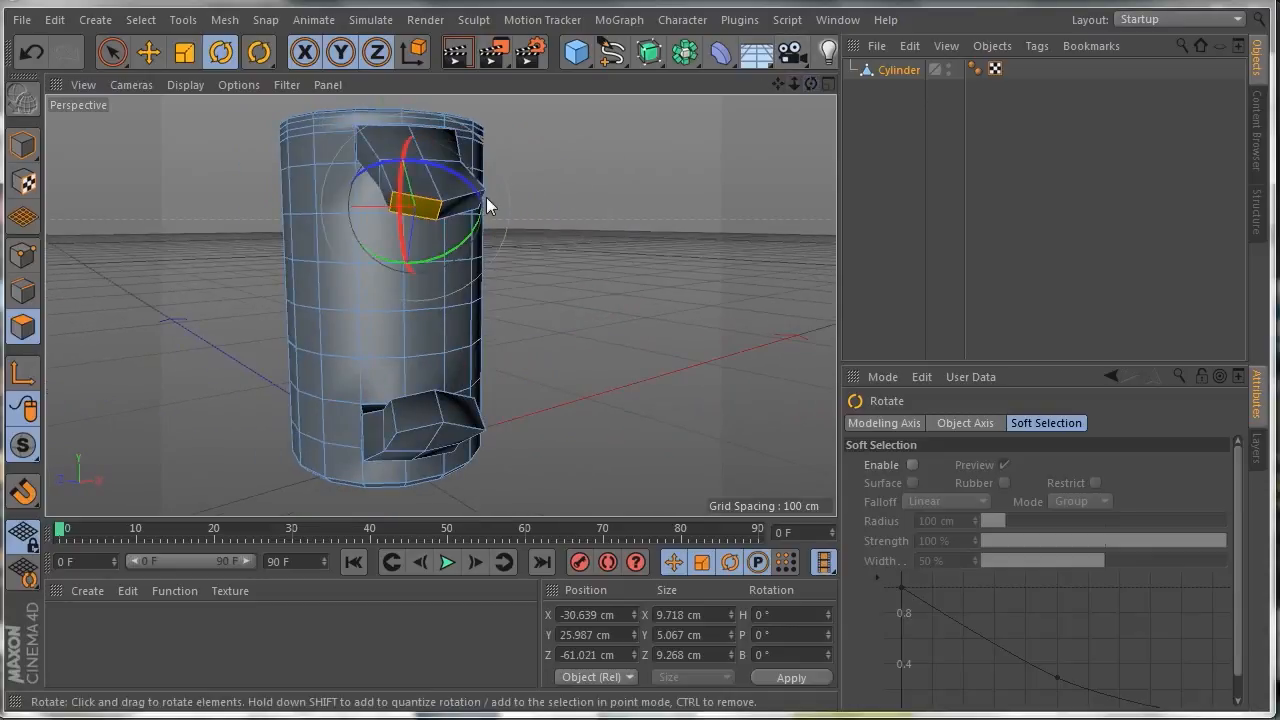
left_click_drag(469, 208, 486, 200)
left_click_drag(811, 84, 443, 303)
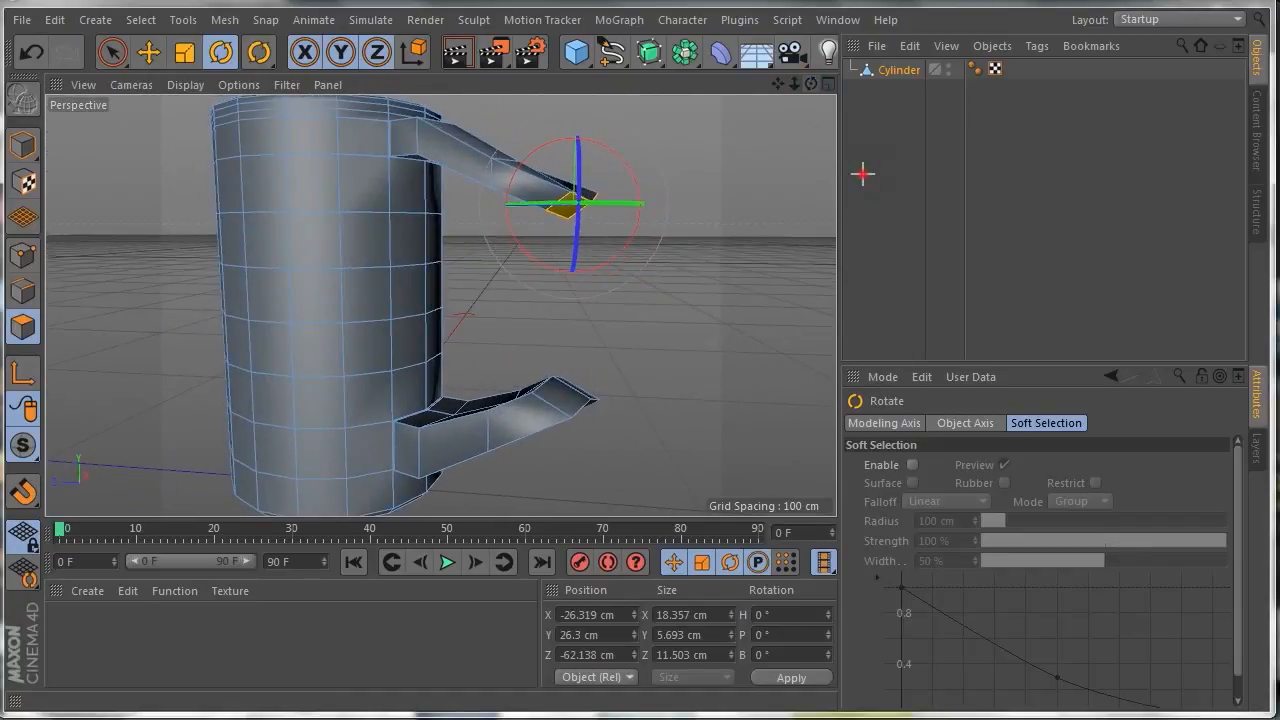
left_click(863, 174)
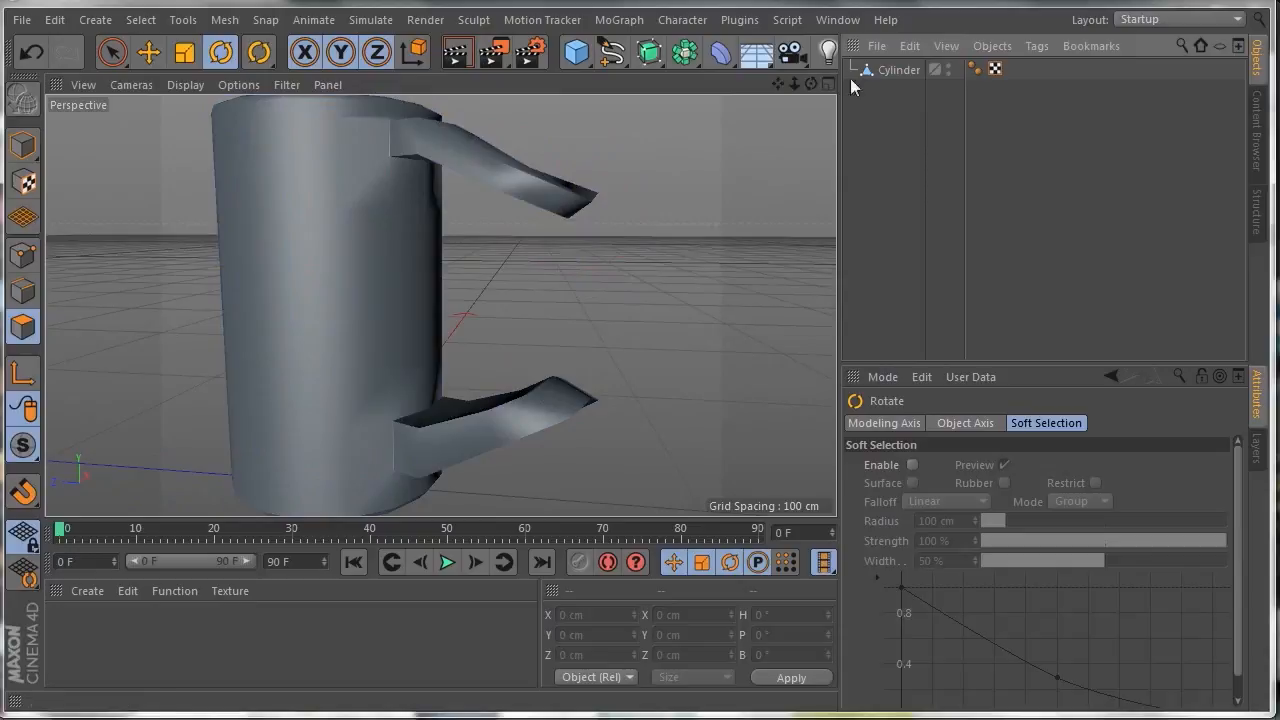
left_click(893, 70)
left_click(565, 205)
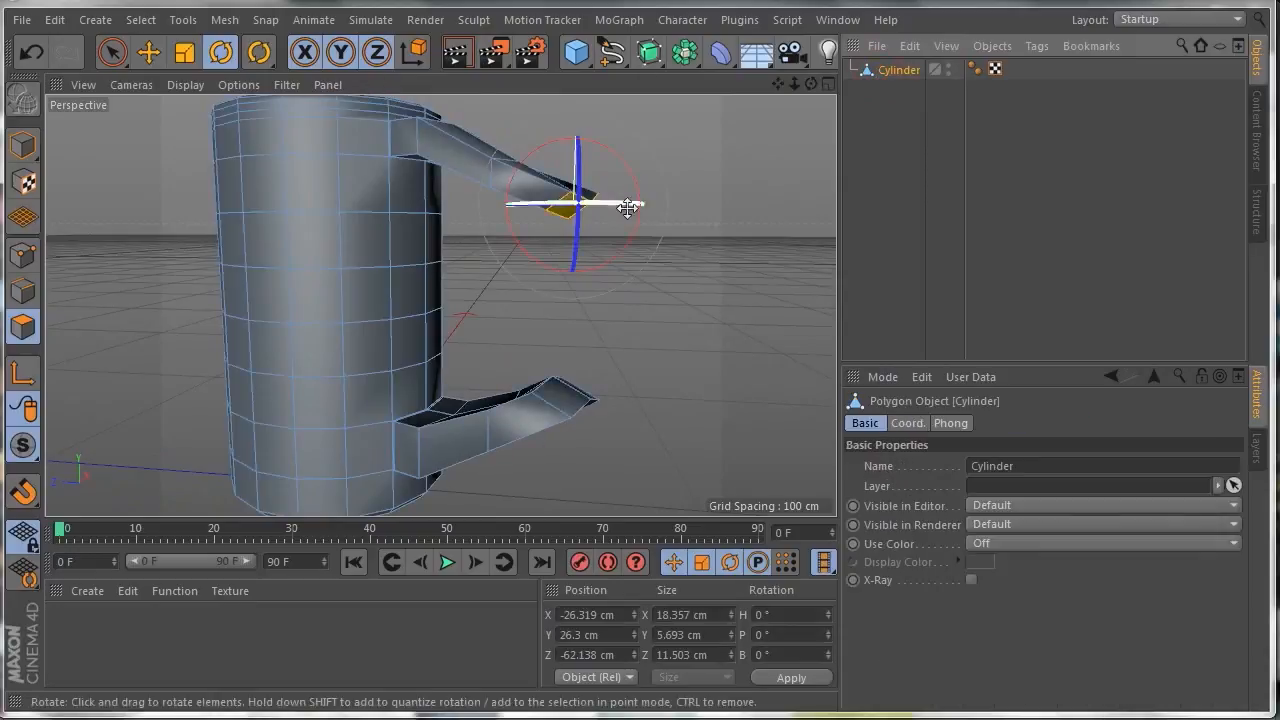
left_click(570, 408, "shift")
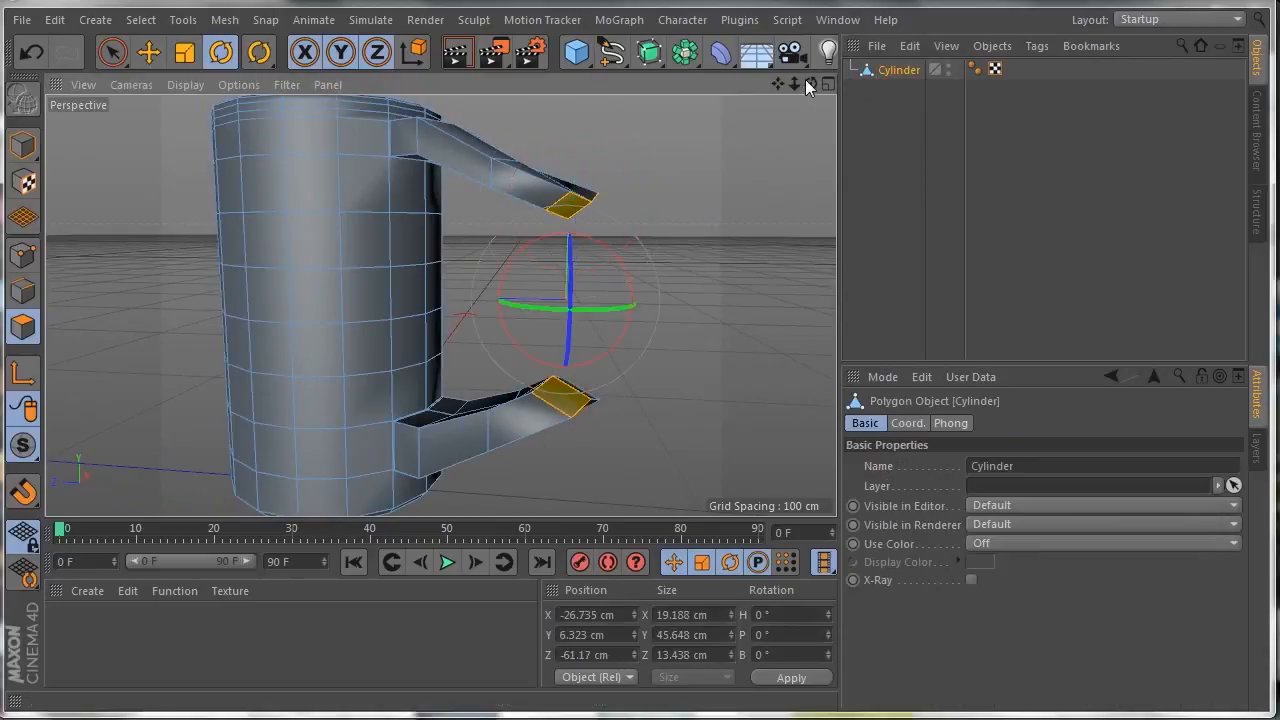
left_click_drag(810, 84, 760, 88)
left_click(449, 430, "shift")
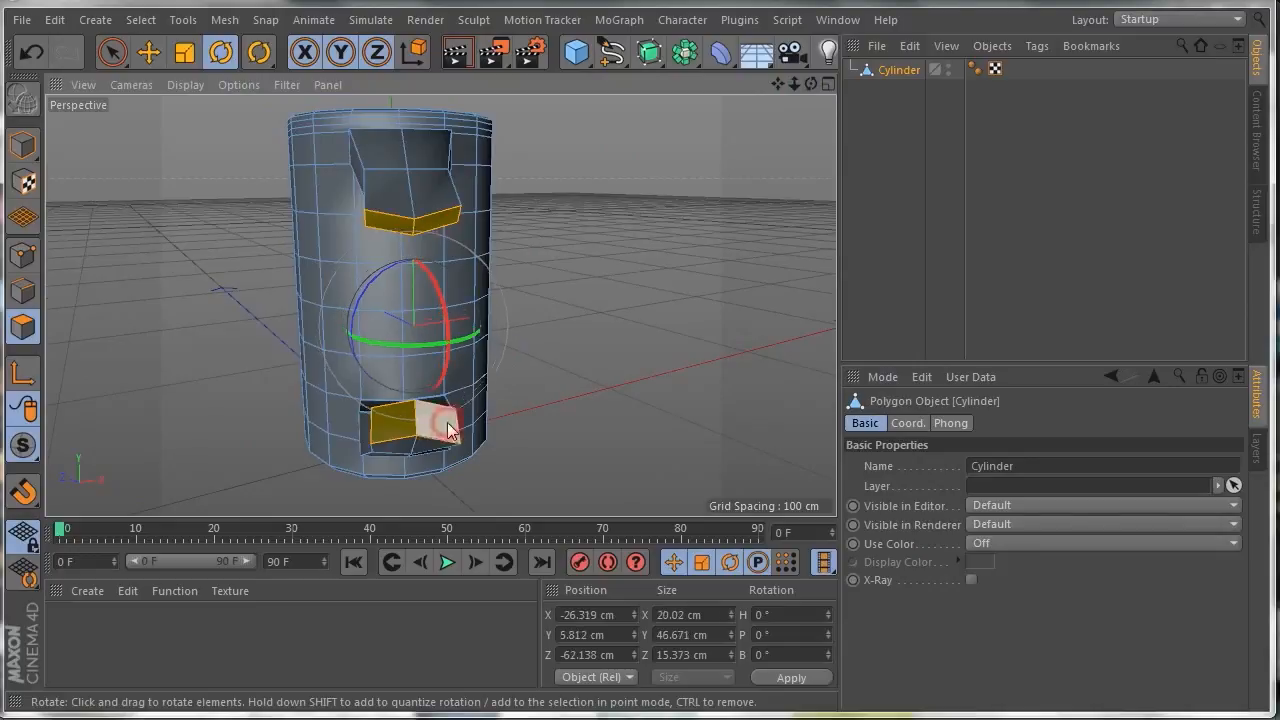
left_click_drag(440, 306, 530, 318, "alt")
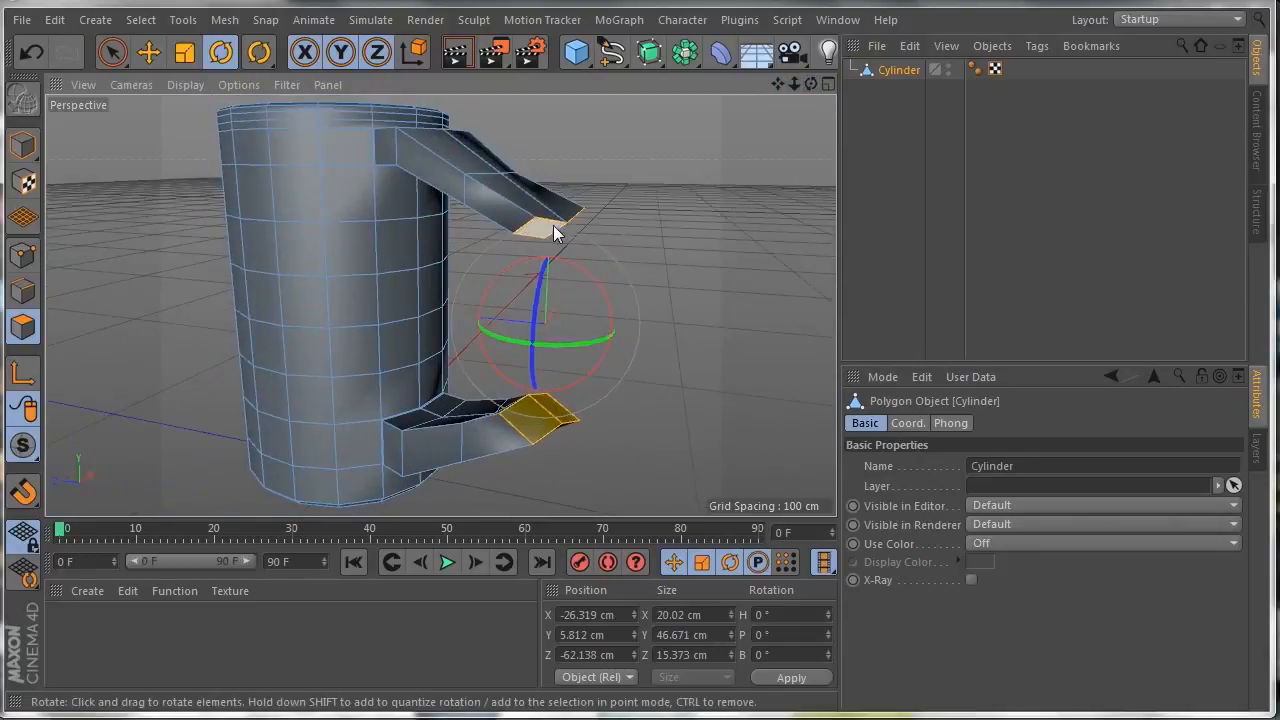
Step: Try to bridge the selected end polygons of the two handle arms, and undo the bridge
right_click(553, 225)
left_click(598, 82)
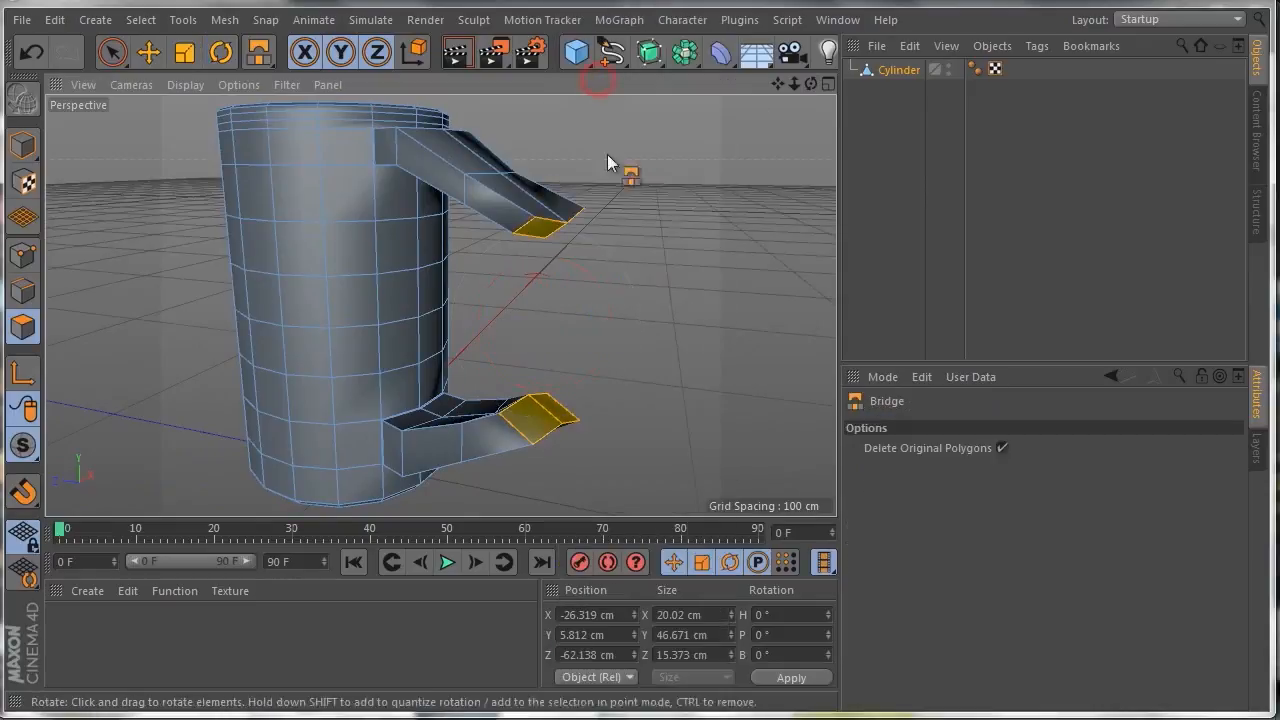
key("ctrl+z")
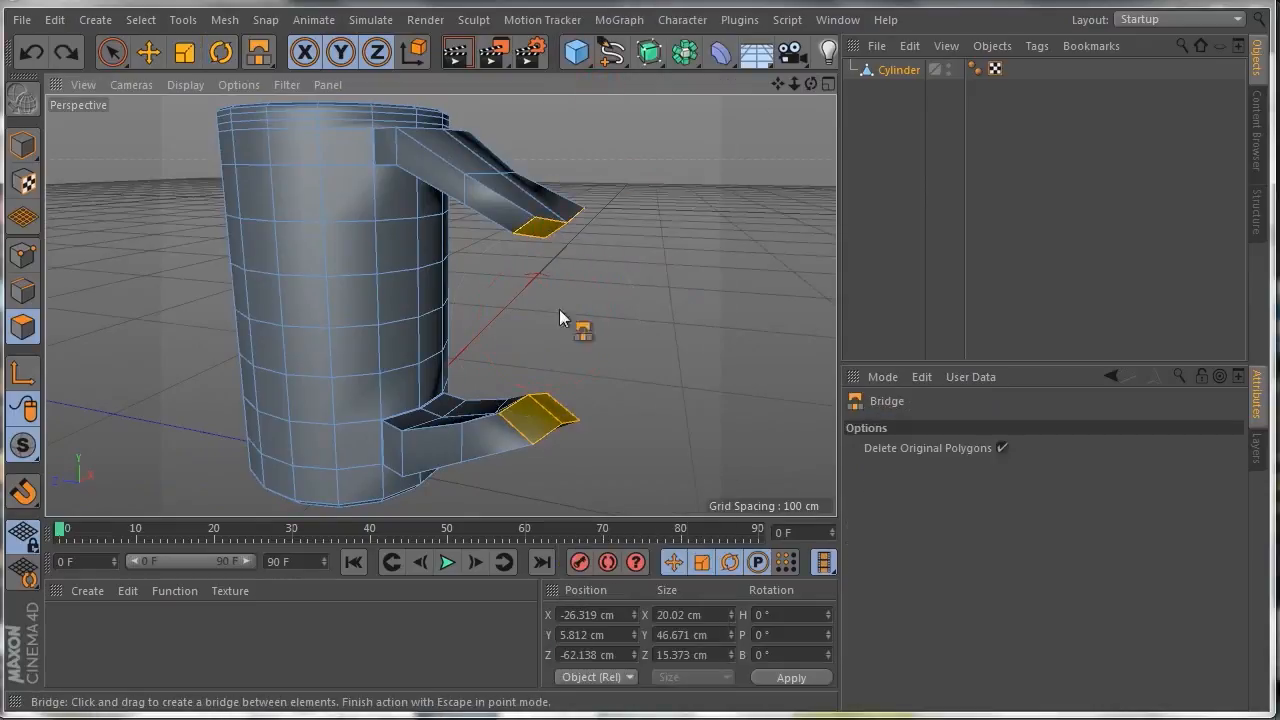
left_click_drag(538, 233, 555, 405)
left_click_drag(811, 84, 738, 58)
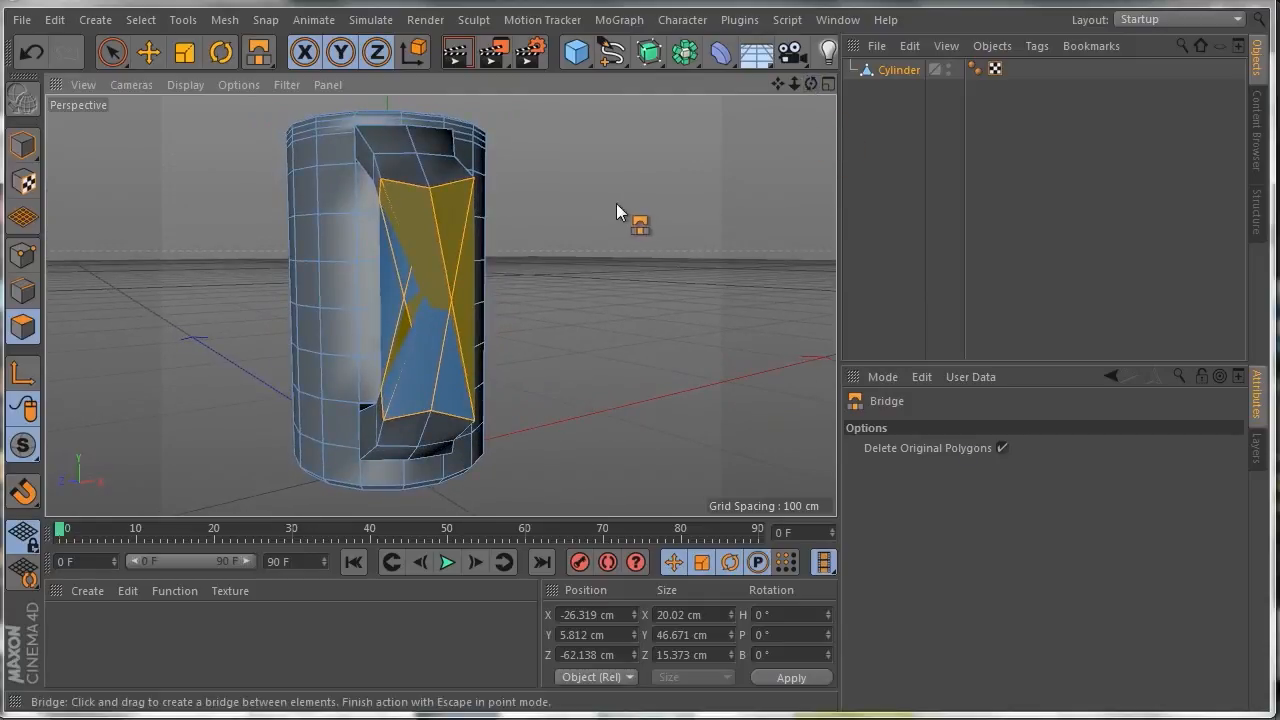
left_click(30, 55)
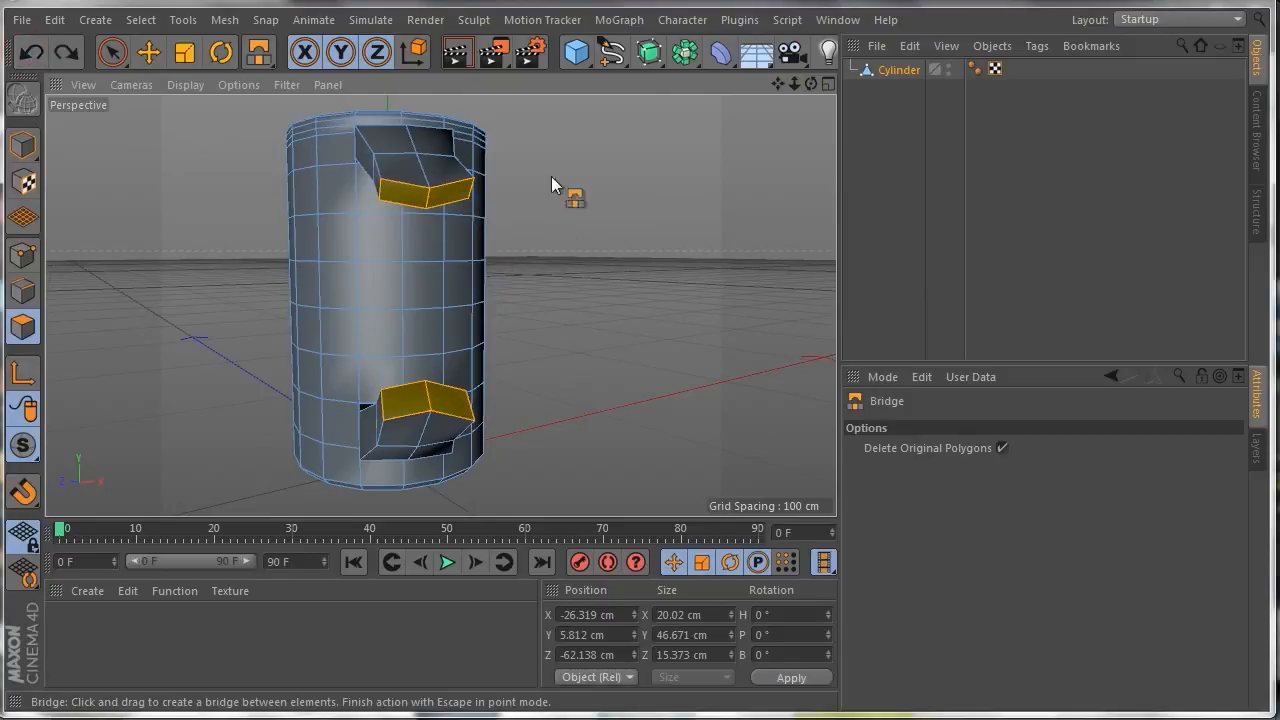
Step: Bridge the arm ends between matching corners and move the bridged section toward the mug to about X -22.8, Z -53.7 cm
left_click_drag(809, 84, 486, 161)
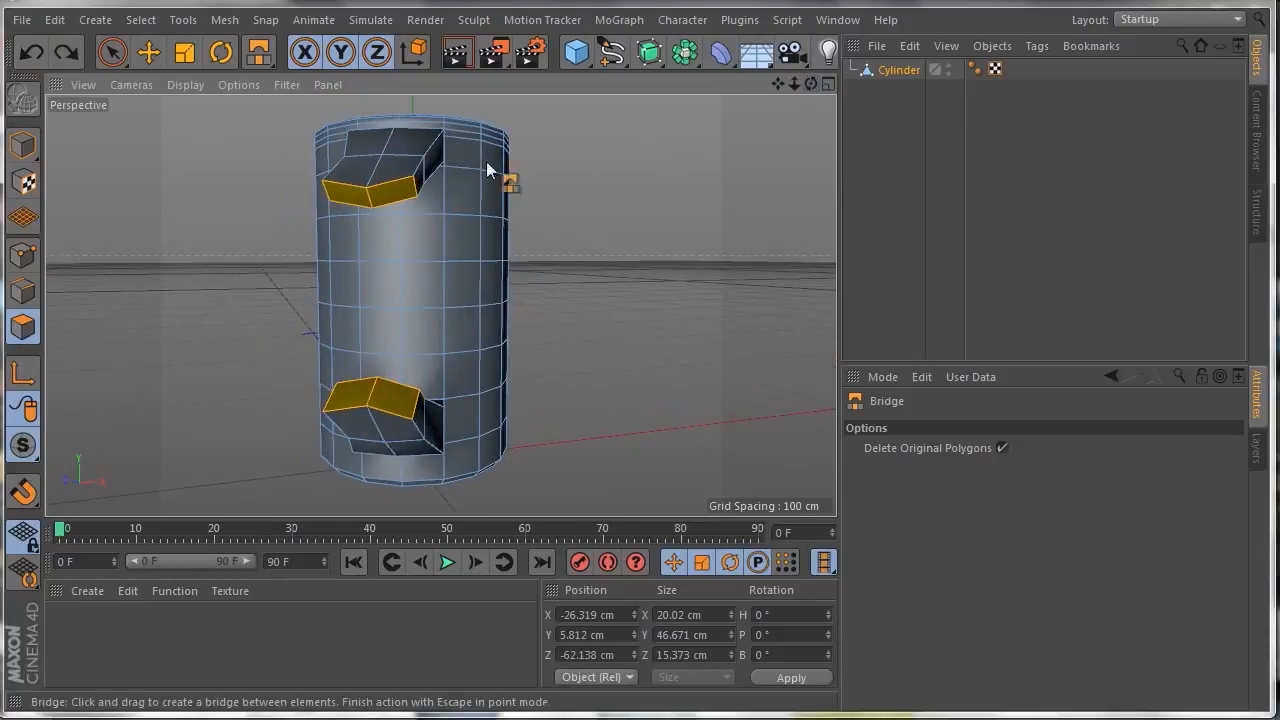
left_click_drag(415, 191, 424, 396)
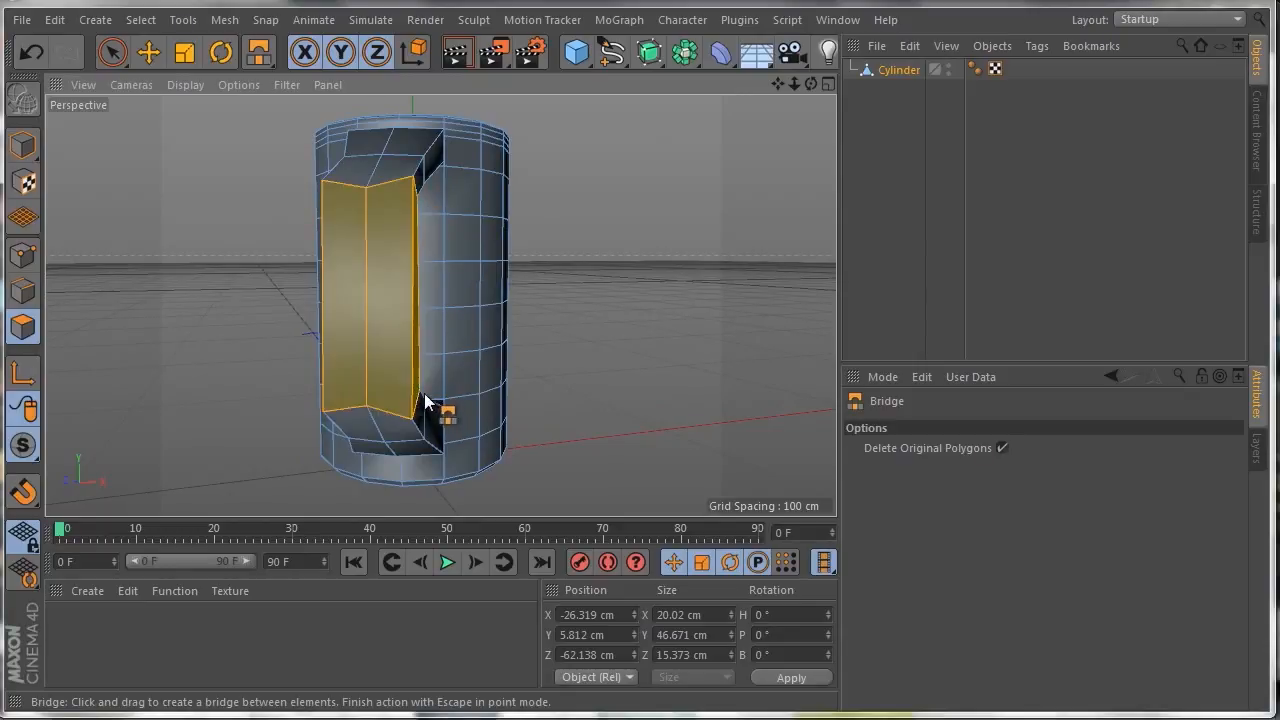
mouse_move(809, 83)
left_mouse_down()
mouse_move(620, 88)
mouse_move(803, 86)
left_mouse_up()
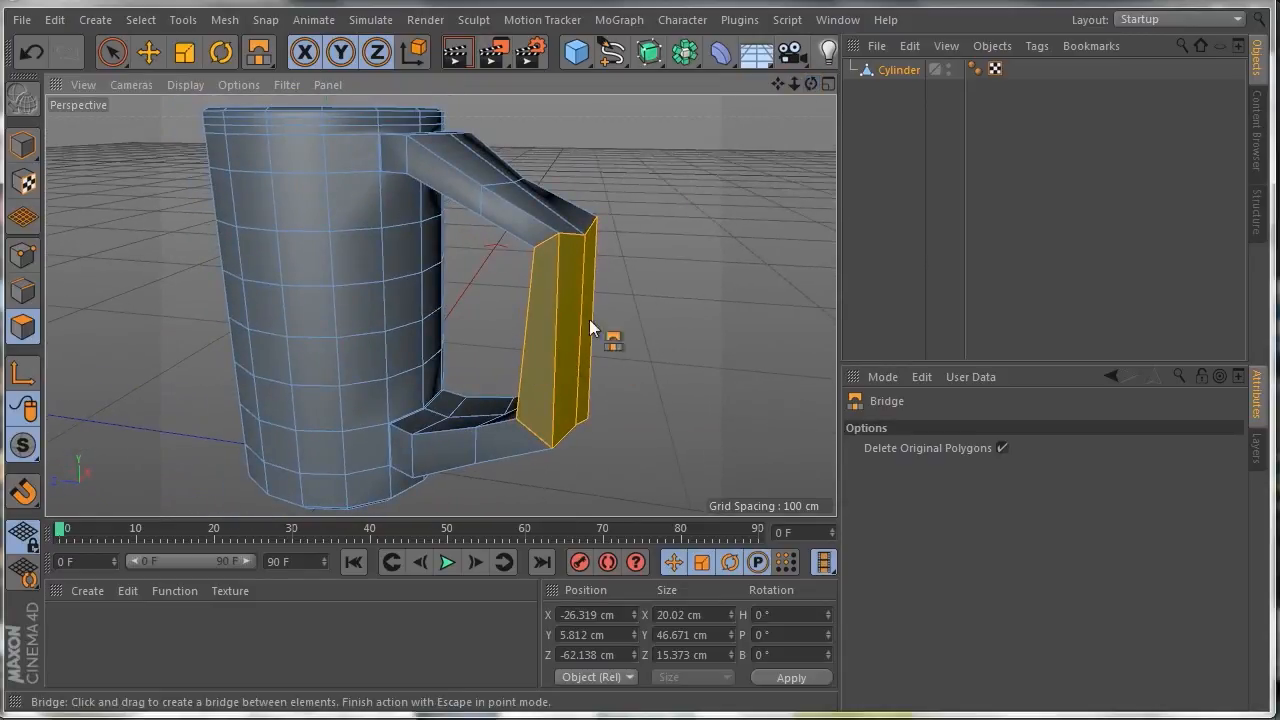
left_click_drag(810, 85, 795, 118)
left_click_drag(440, 305, 440, 305, "alt")
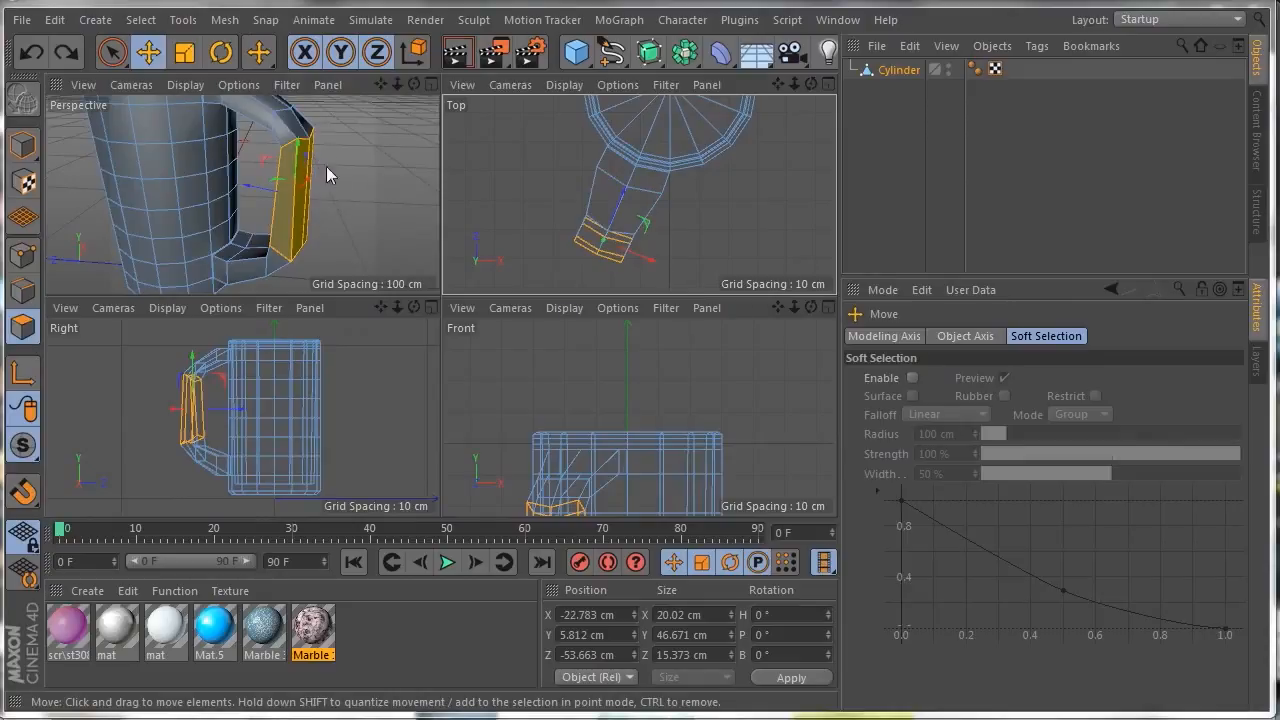
Step: Add the polygon loops directly above and below the bridged handle section to the selection with Loop Selection
left_click(429, 82)
mouse_move(812, 84)
left_mouse_down()
mouse_move(900, 88)
mouse_move(812, 84)
mouse_move(850, 86)
mouse_move(830, 85)
mouse_move(842, 76)
mouse_move(828, 112)
mouse_move(816, 110)
mouse_move(856, 84)
mouse_move(796, 88)
mouse_move(858, 82)
mouse_move(782, 142)
mouse_move(842, 84)
mouse_move(812, 102)
mouse_move(807, 90)
left_mouse_up()
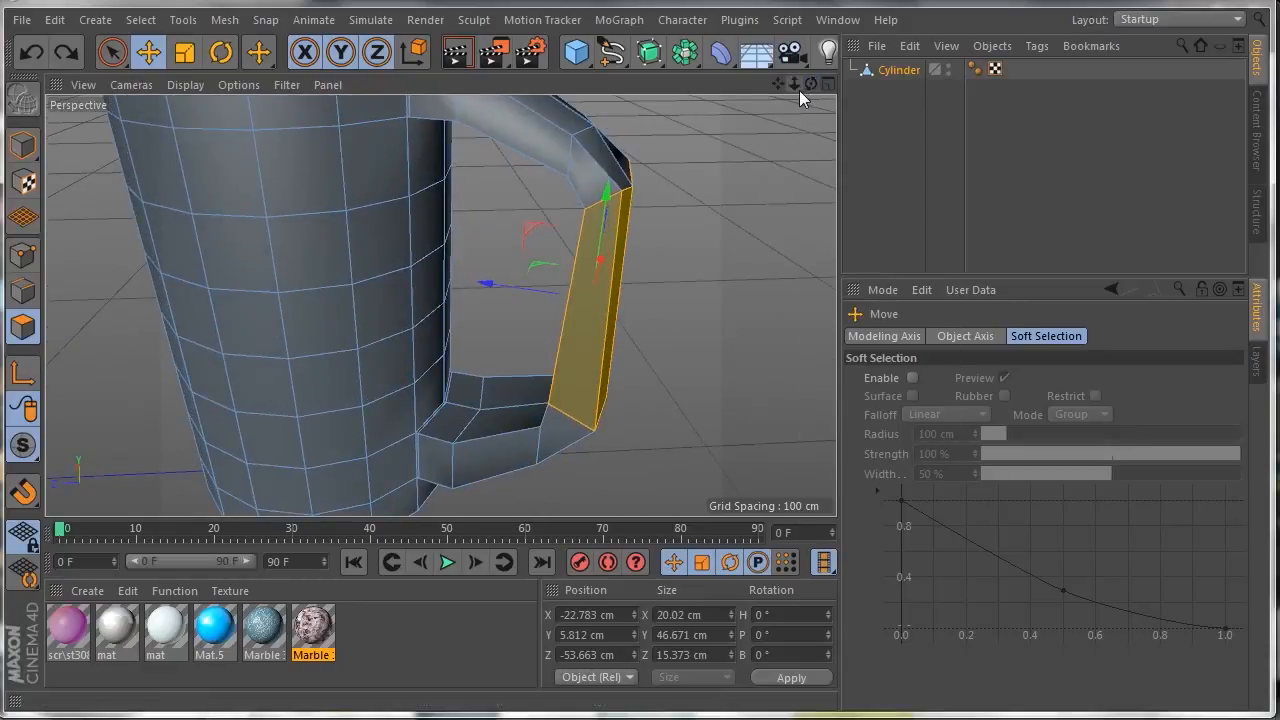
key("u")
key("l")
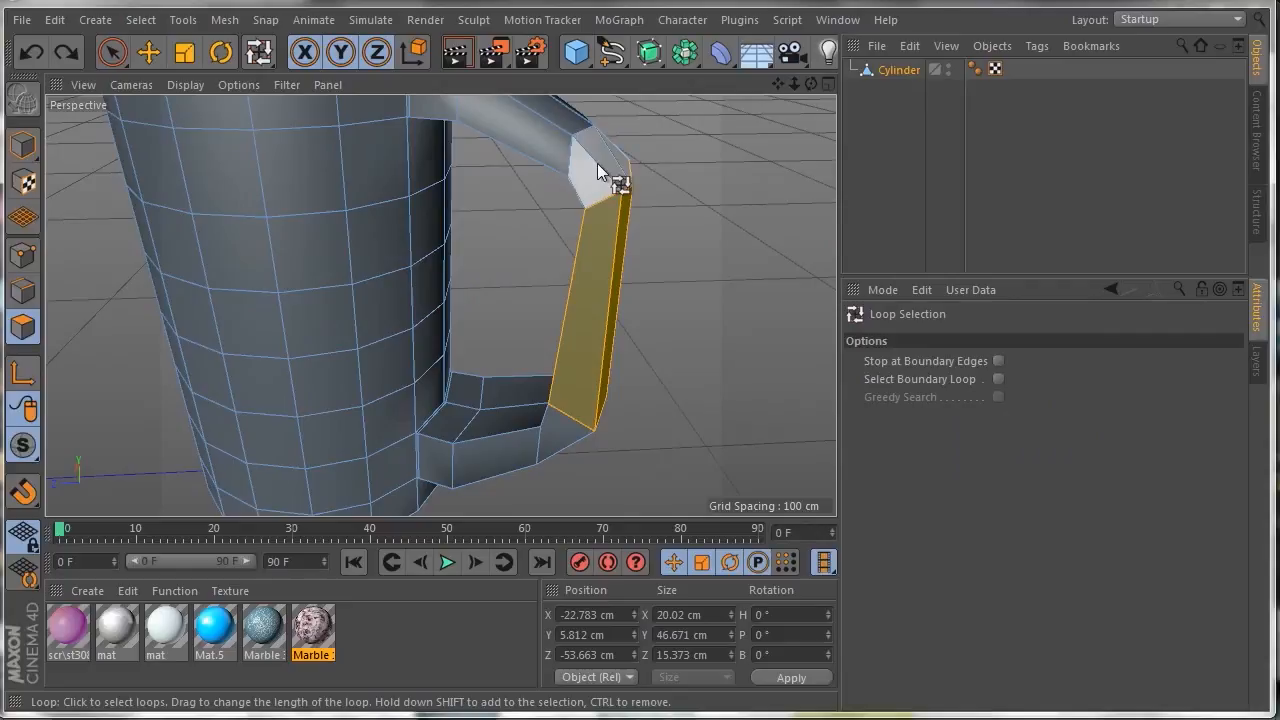
left_click(597, 163, "shift")
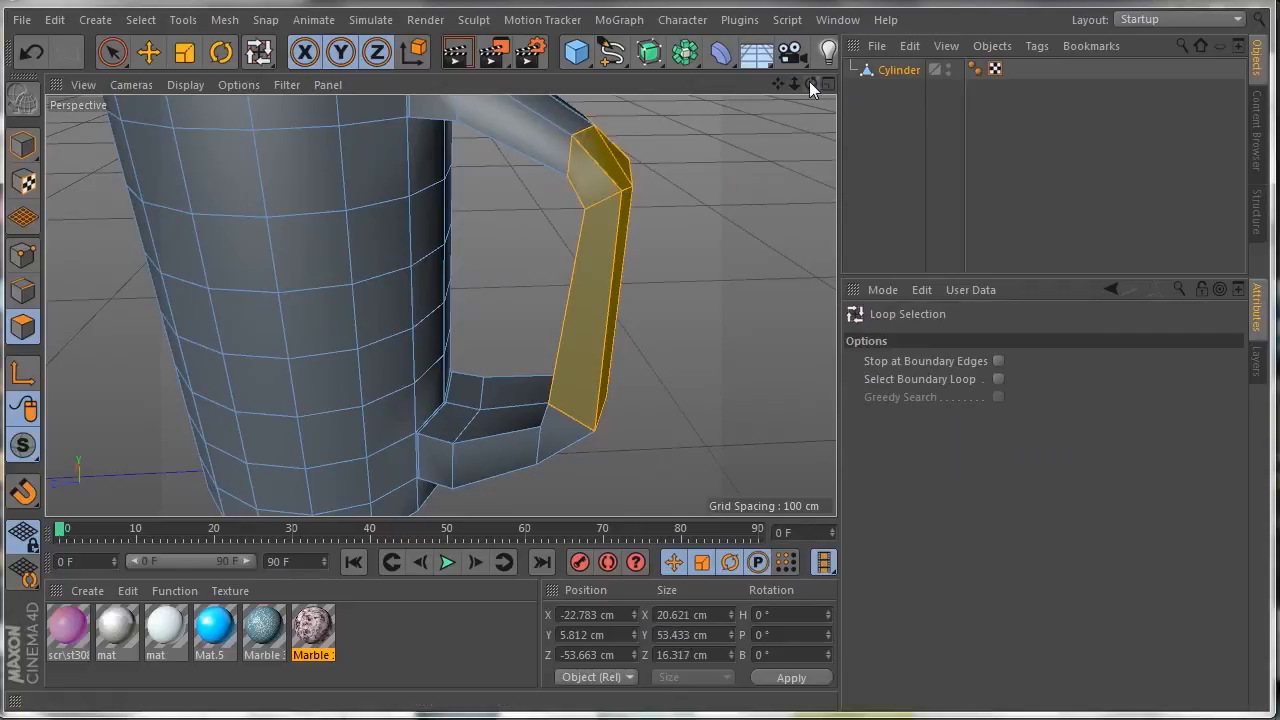
left_click_drag(809, 84, 740, 95)
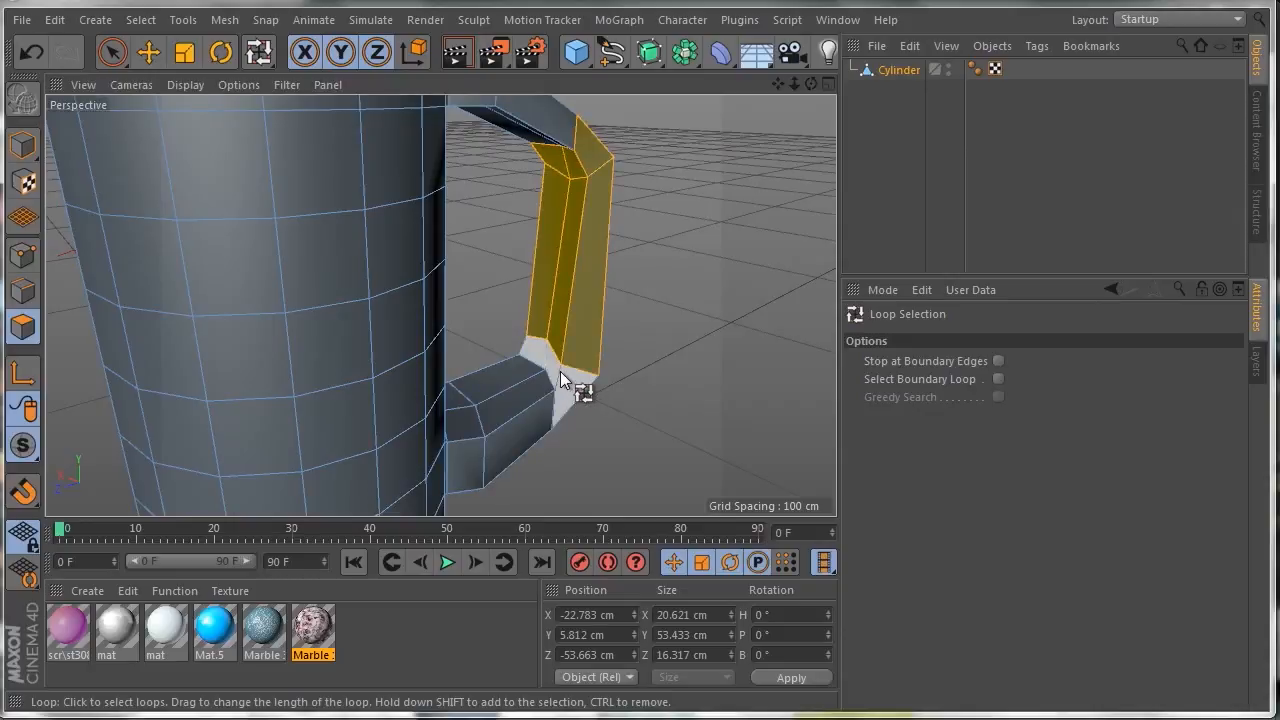
left_click(560, 371, "shift")
left_click_drag(811, 84, 440, 305)
left_click_drag(796, 86, 440, 305)
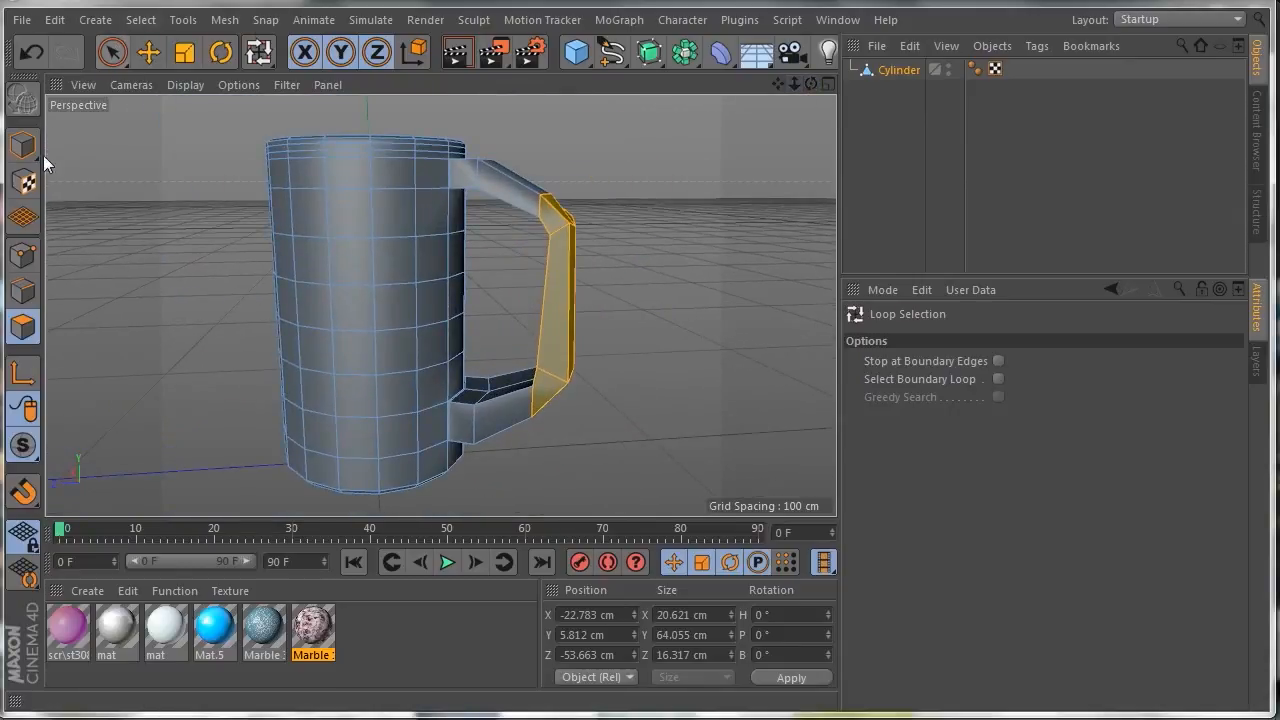
Step: In the Top view, rotate the modeling axis of the selected handle loops to align with the handle's direction using axis modification
left_click(148, 52)
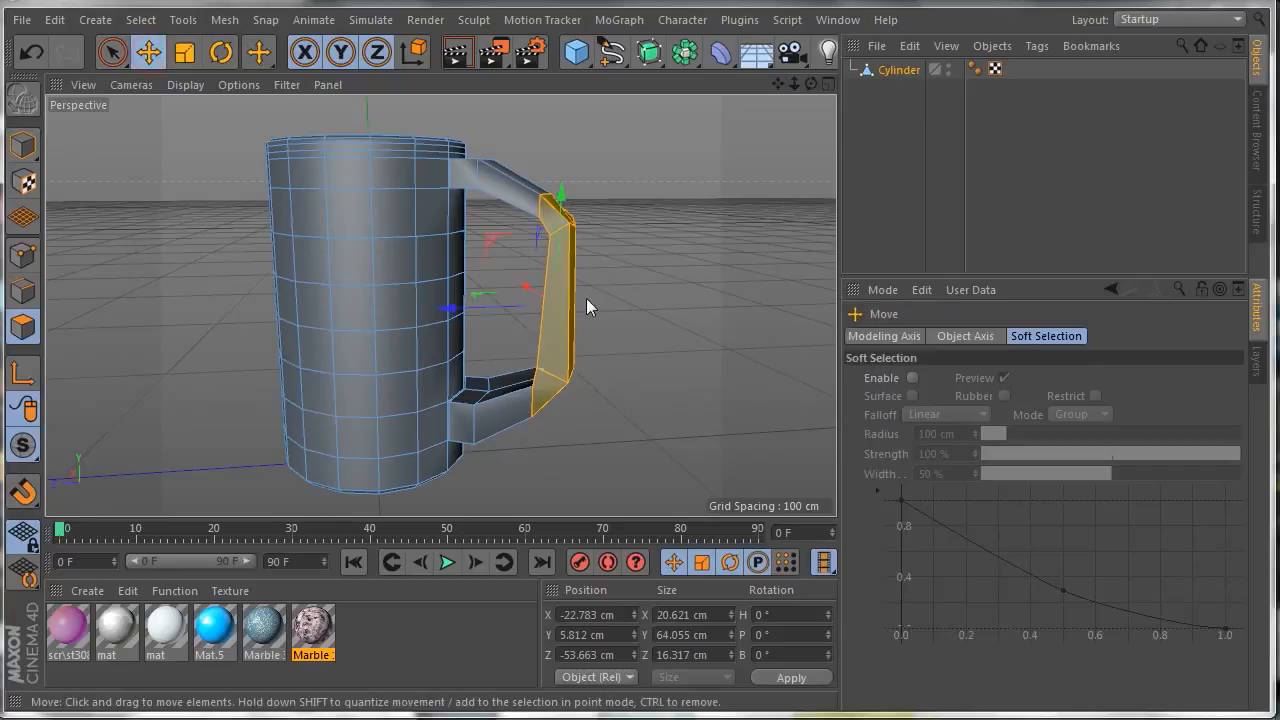
left_click(828, 86)
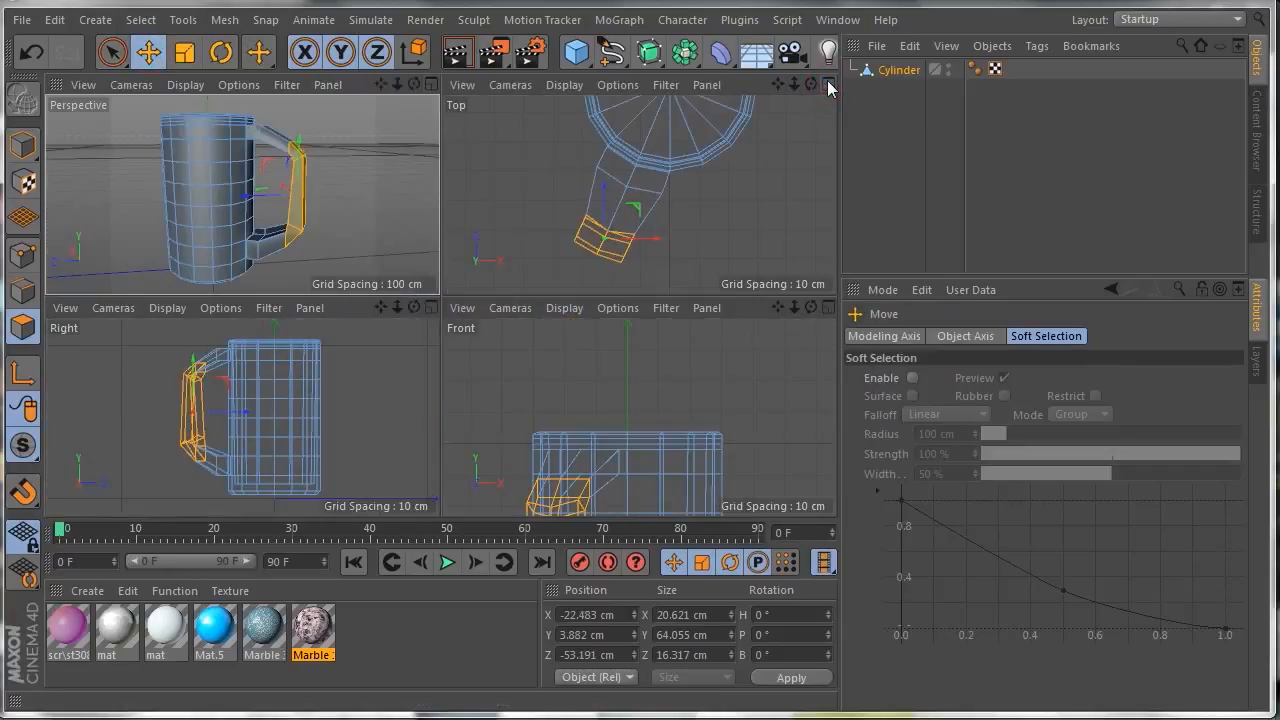
left_click(828, 86)
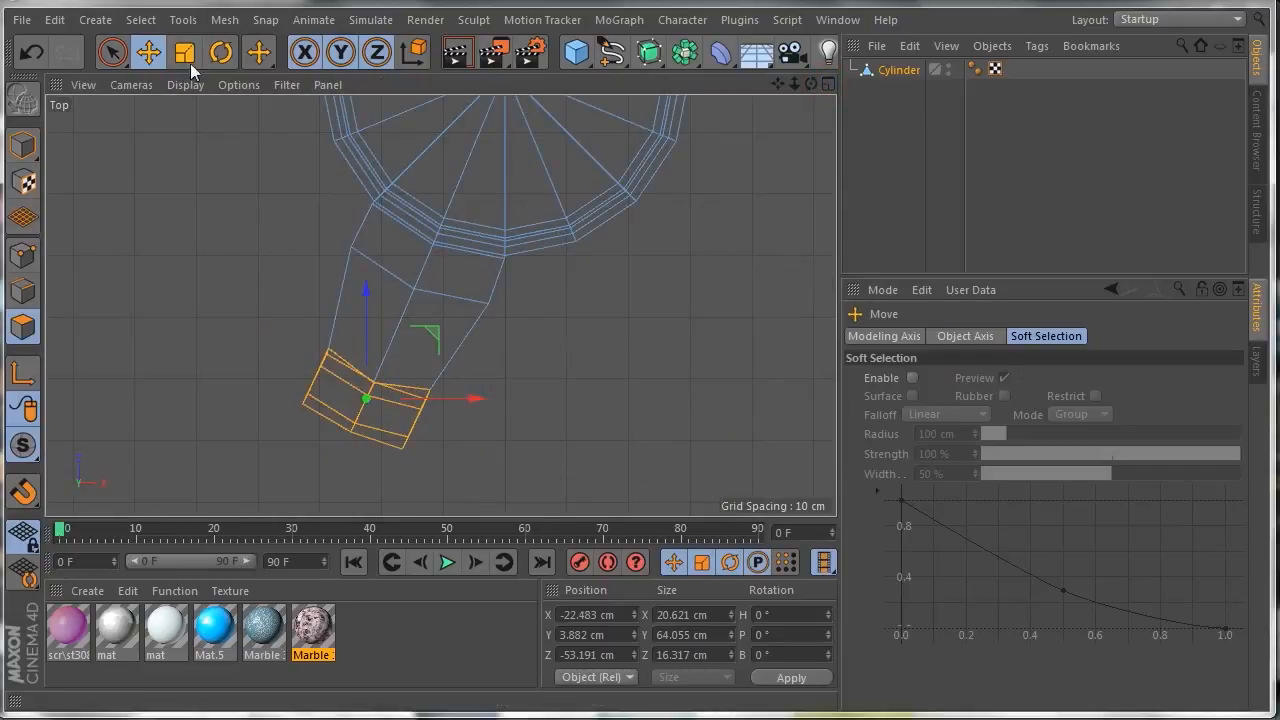
left_click(221, 52)
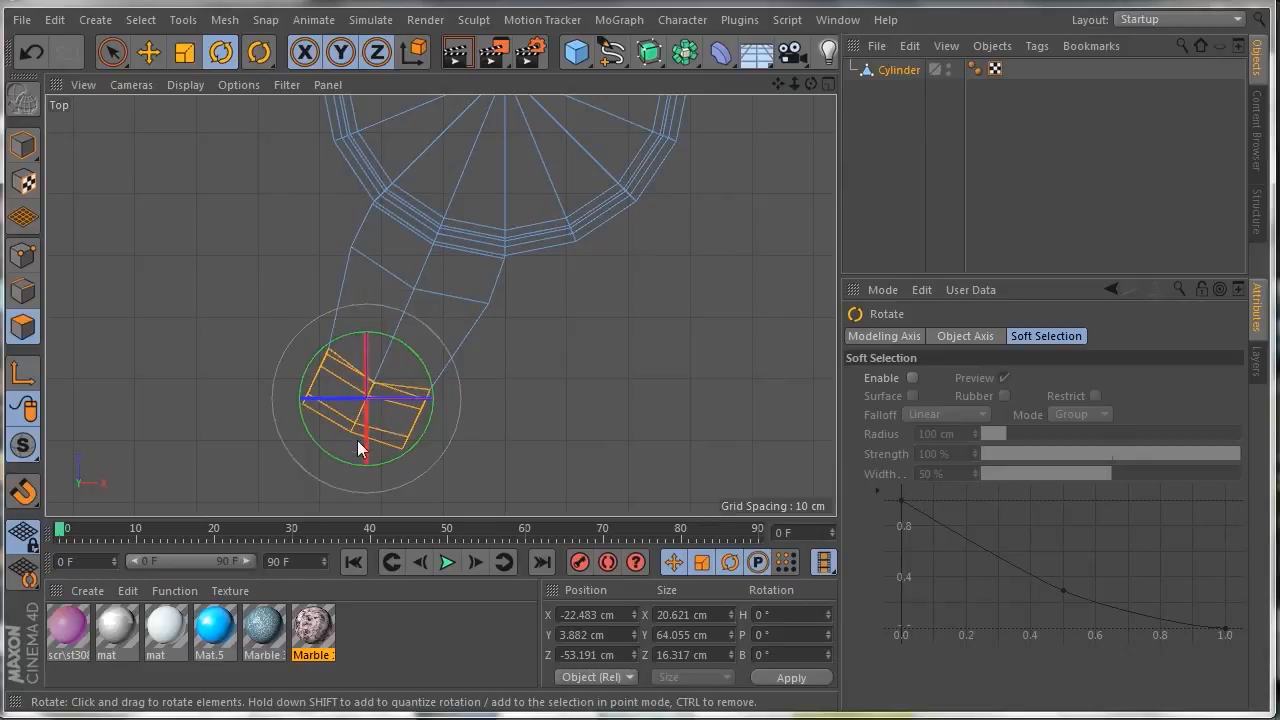
left_click(22, 373)
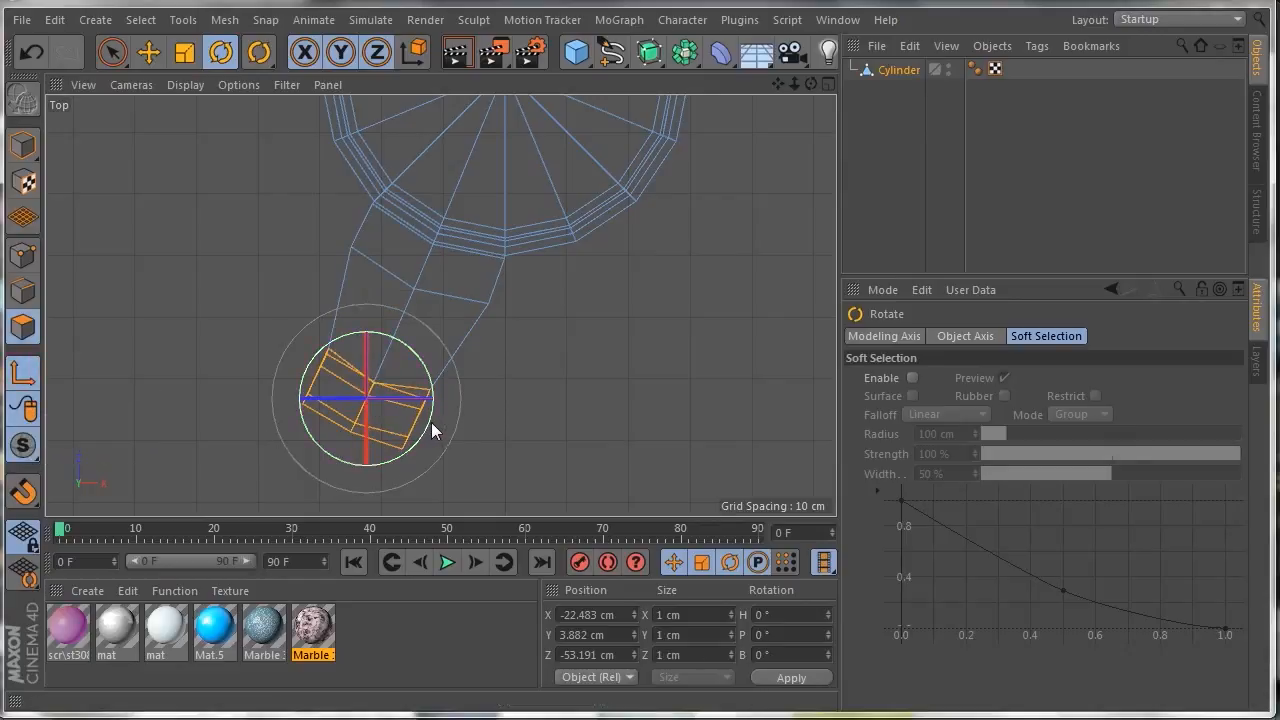
left_click_drag(432, 423, 405, 440)
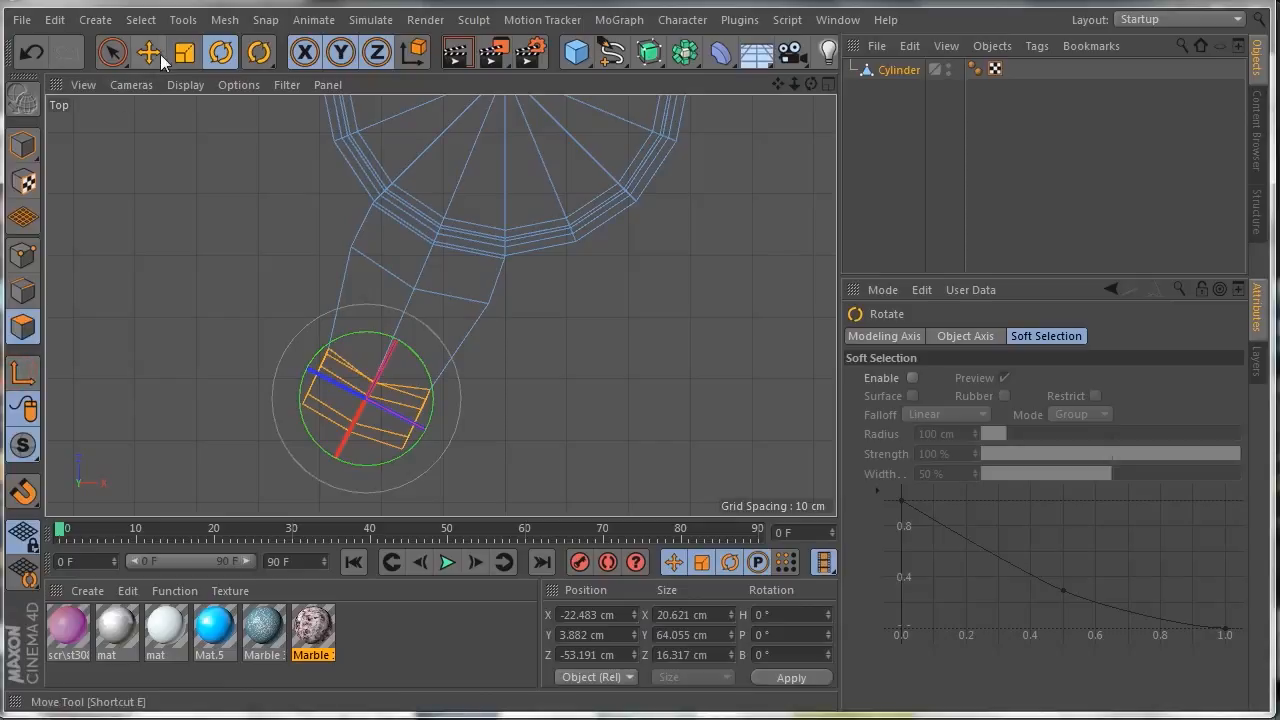
left_click(148, 53)
left_click(405, 325)
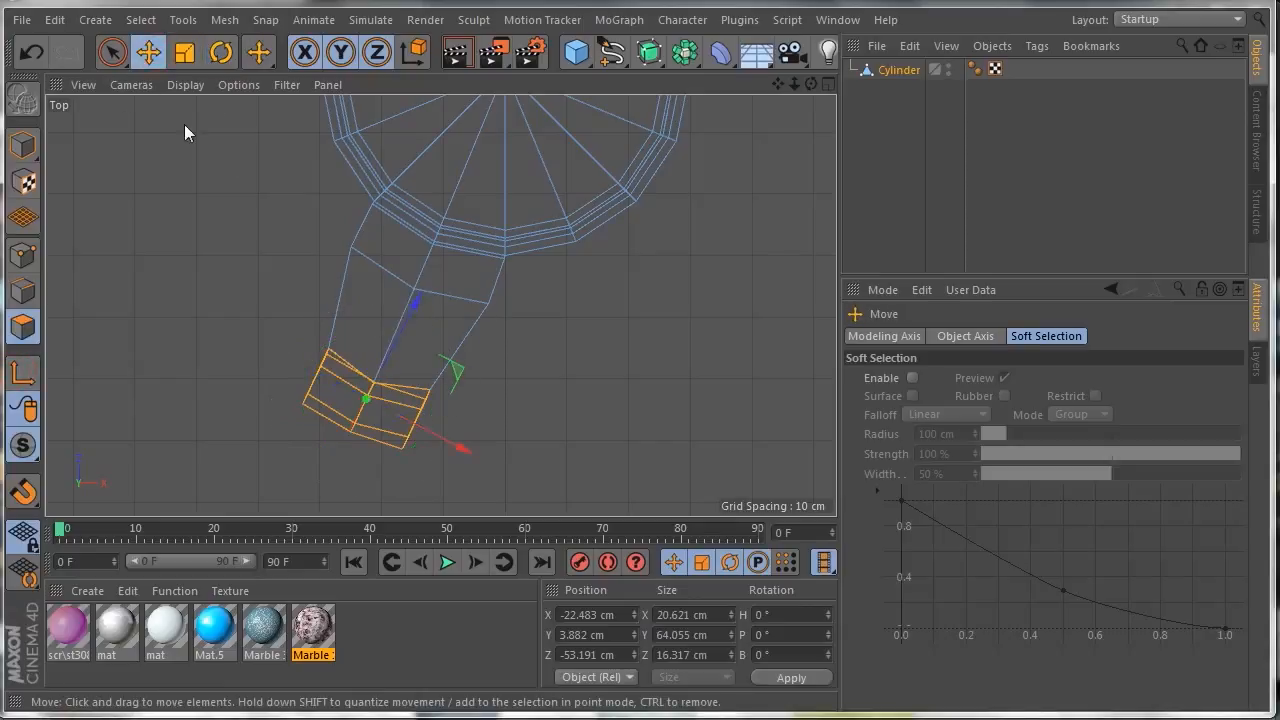
Step: Rotate the selected handle loops slightly and move them along their axis toward the mug to about X -18.2, Z -43.9 cm
left_click(222, 54)
left_click_drag(429, 357, 425, 361)
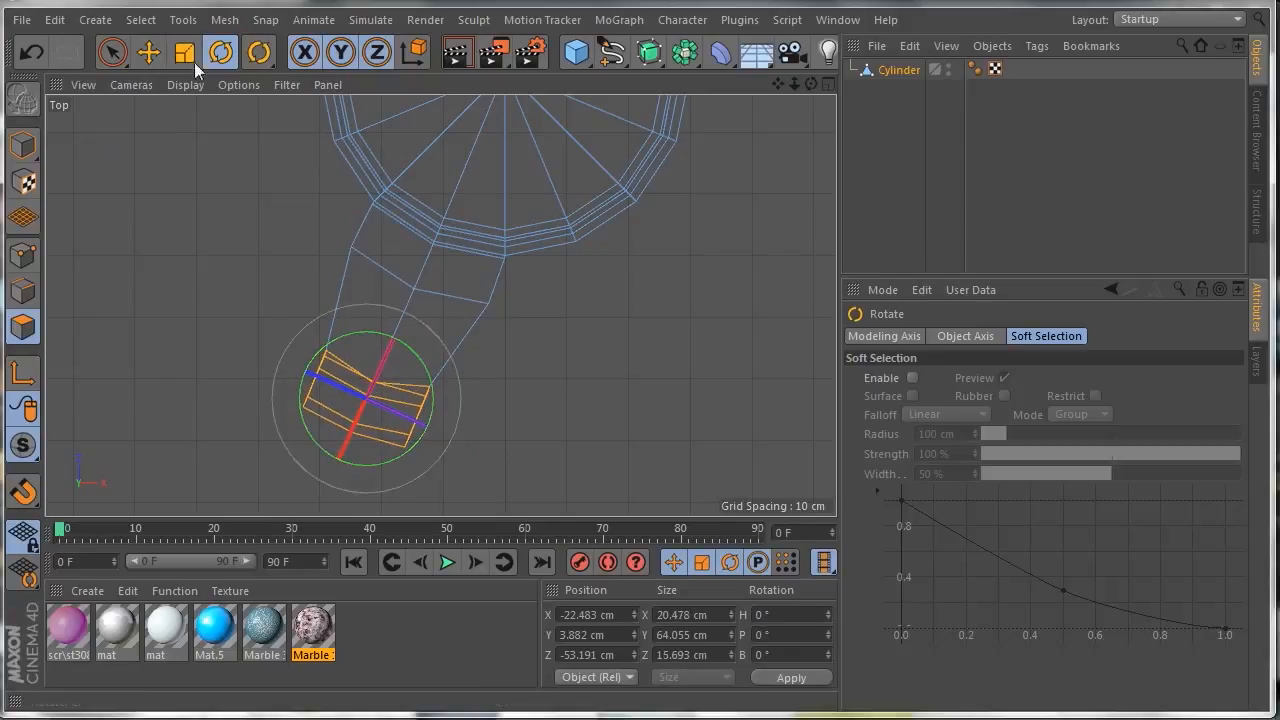
left_click(148, 52)
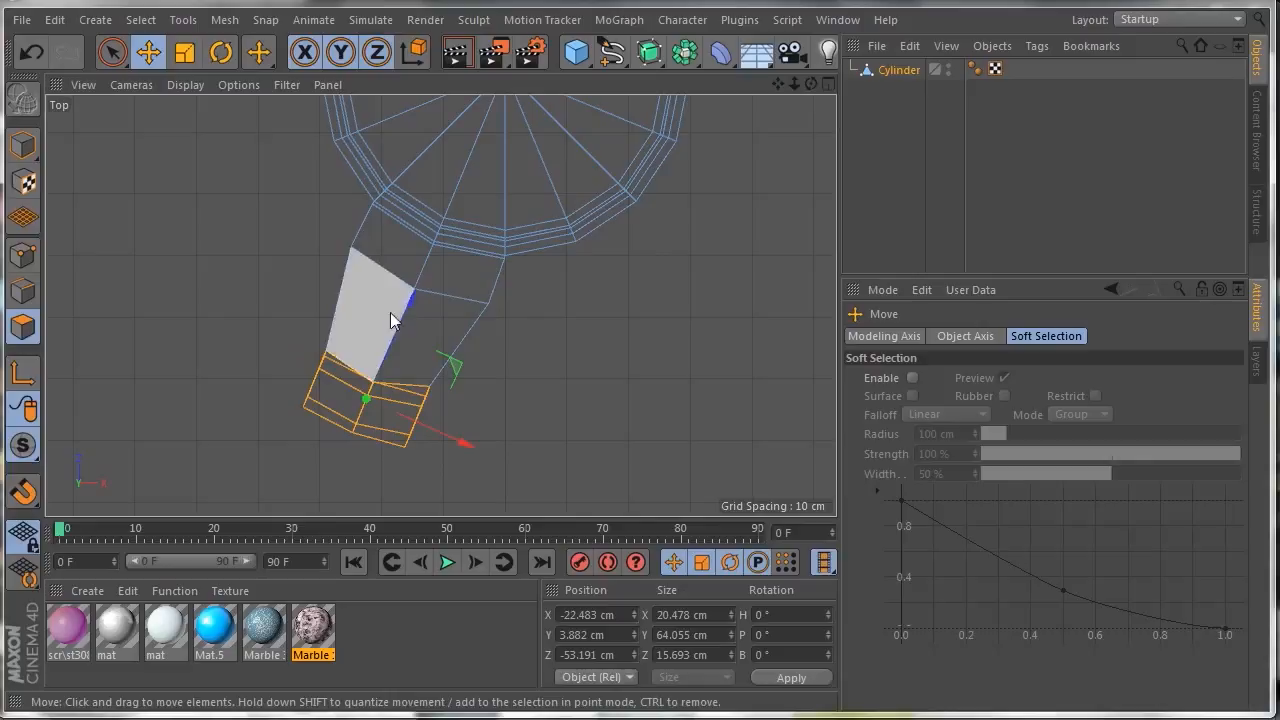
left_click_drag(412, 301, 433, 268)
left_click(828, 84)
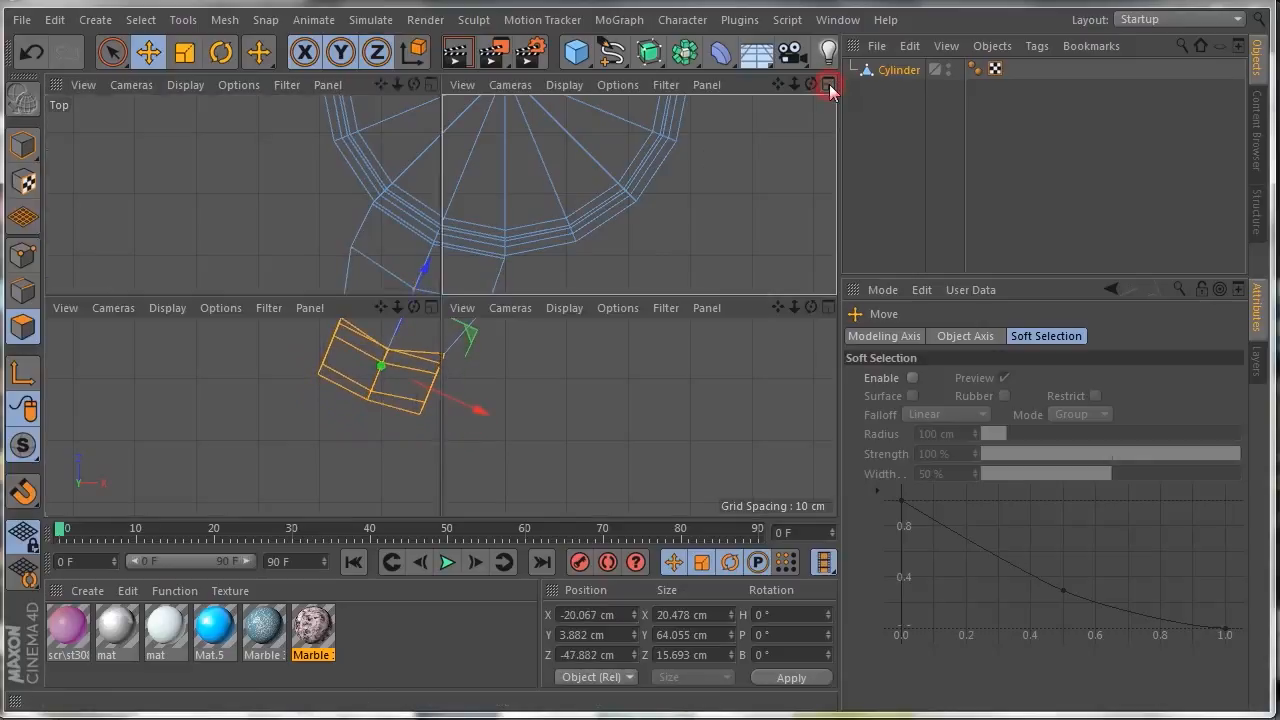
left_click(431, 84)
left_click_drag(431, 297, 417, 324)
left_click_drag(811, 84, 440, 305)
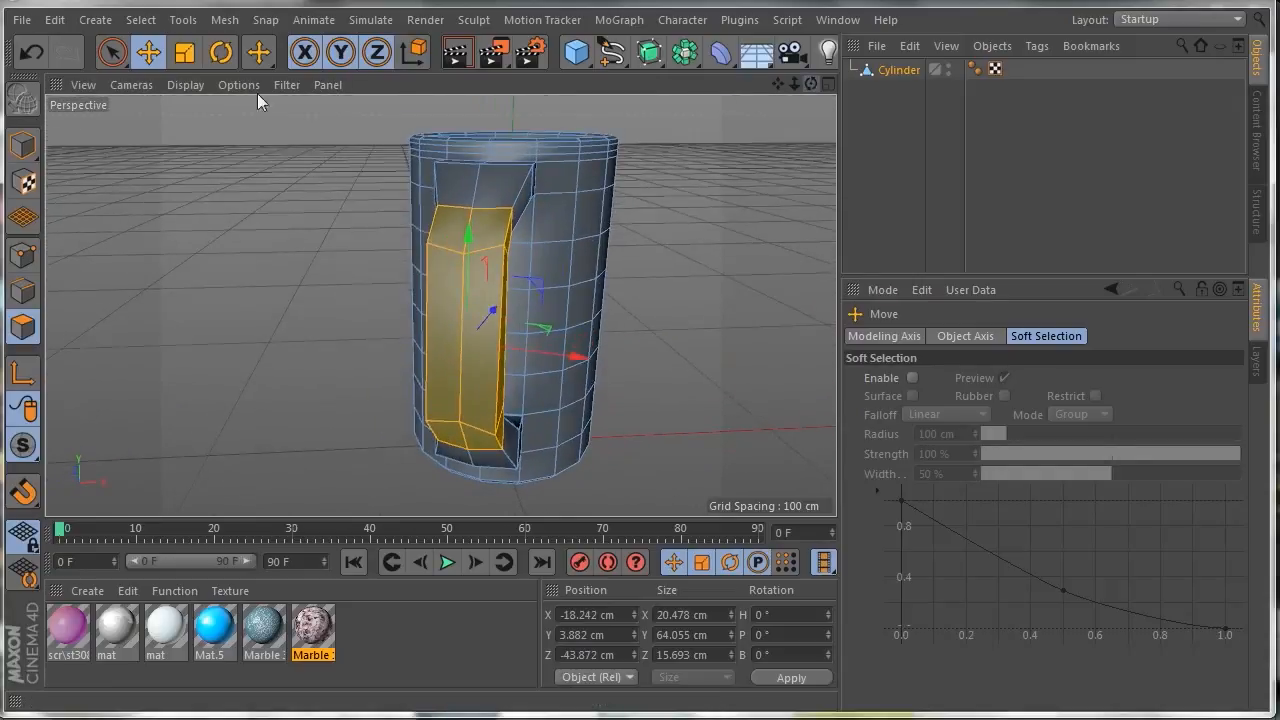
Step: Scale the selected handle section down to about 12.5 cm in X and 11.5 cm in Z, and clear the object selection
left_click(184, 52)
left_click_drag(500, 347, 524, 356)
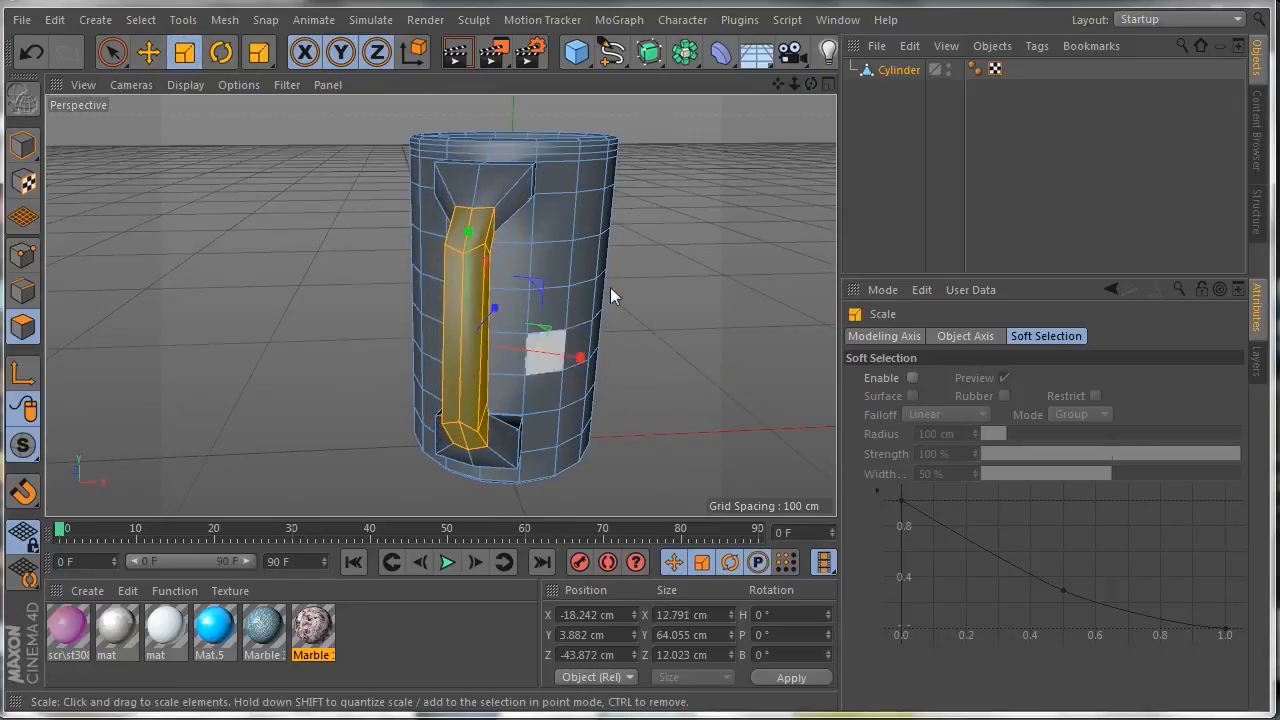
left_click_drag(809, 82, 740, 142)
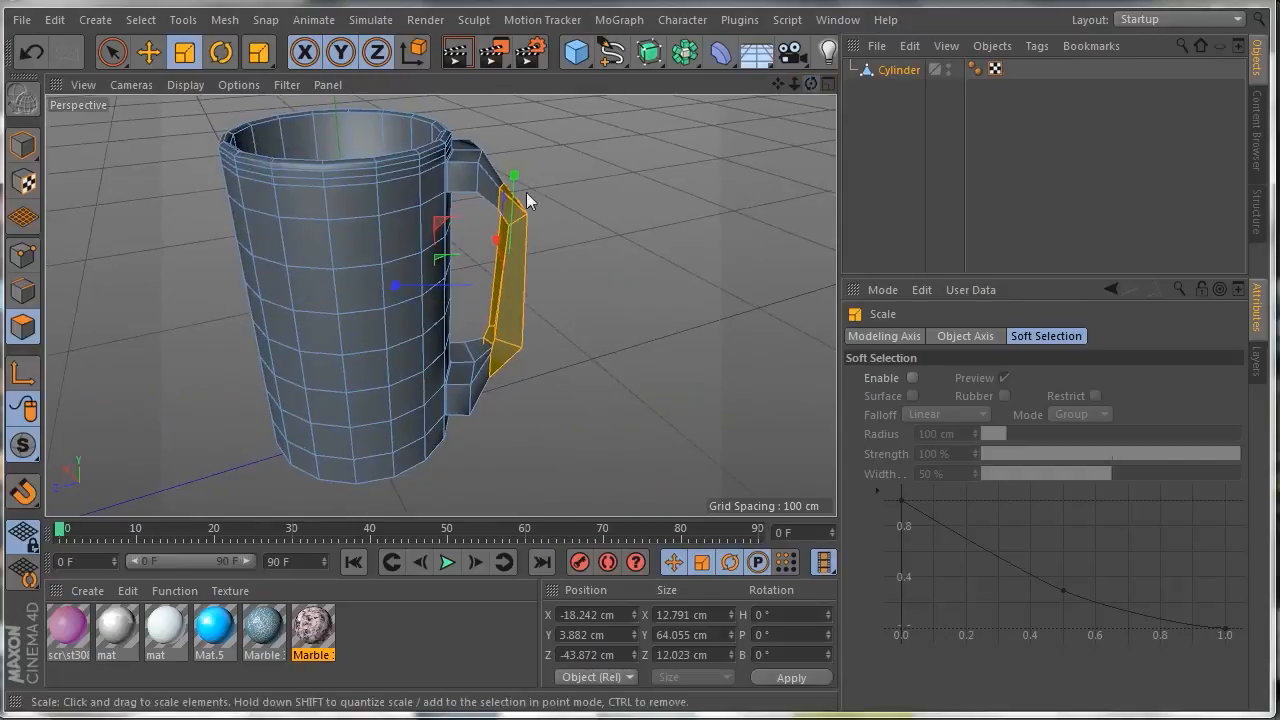
left_click_drag(397, 292, 398, 287)
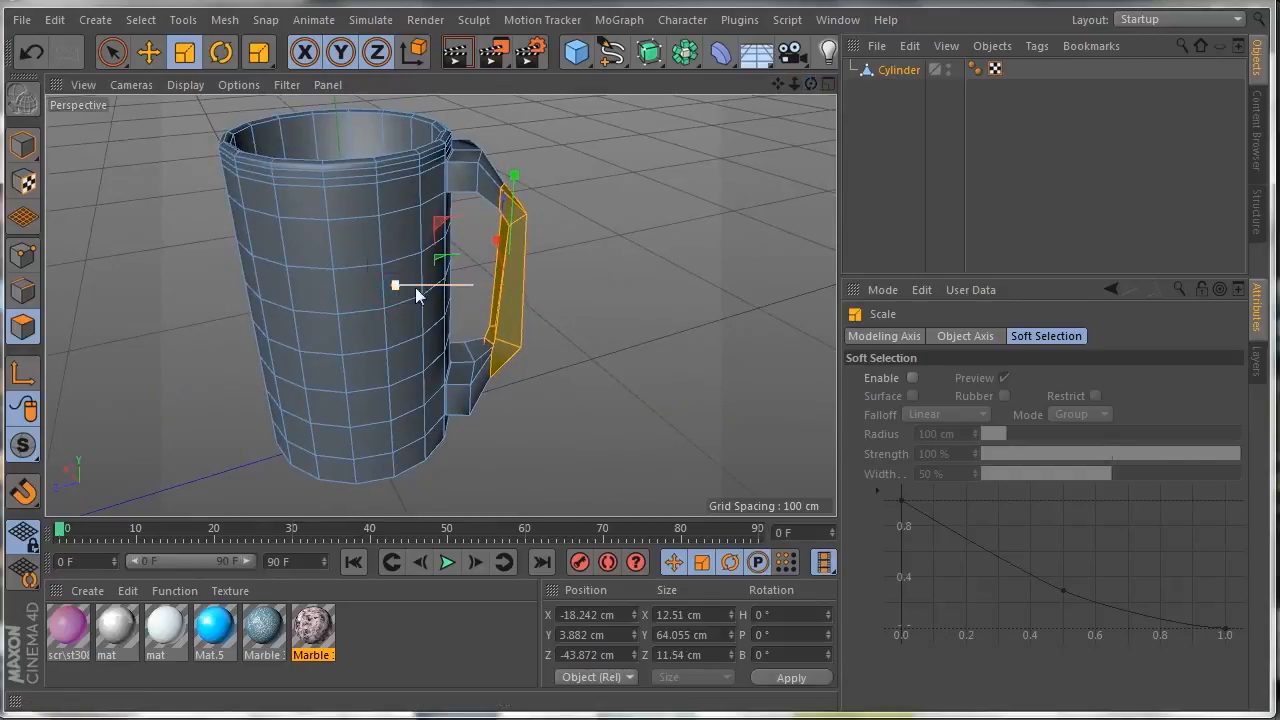
left_click_drag(811, 85, 790, 104)
left_click(877, 137)
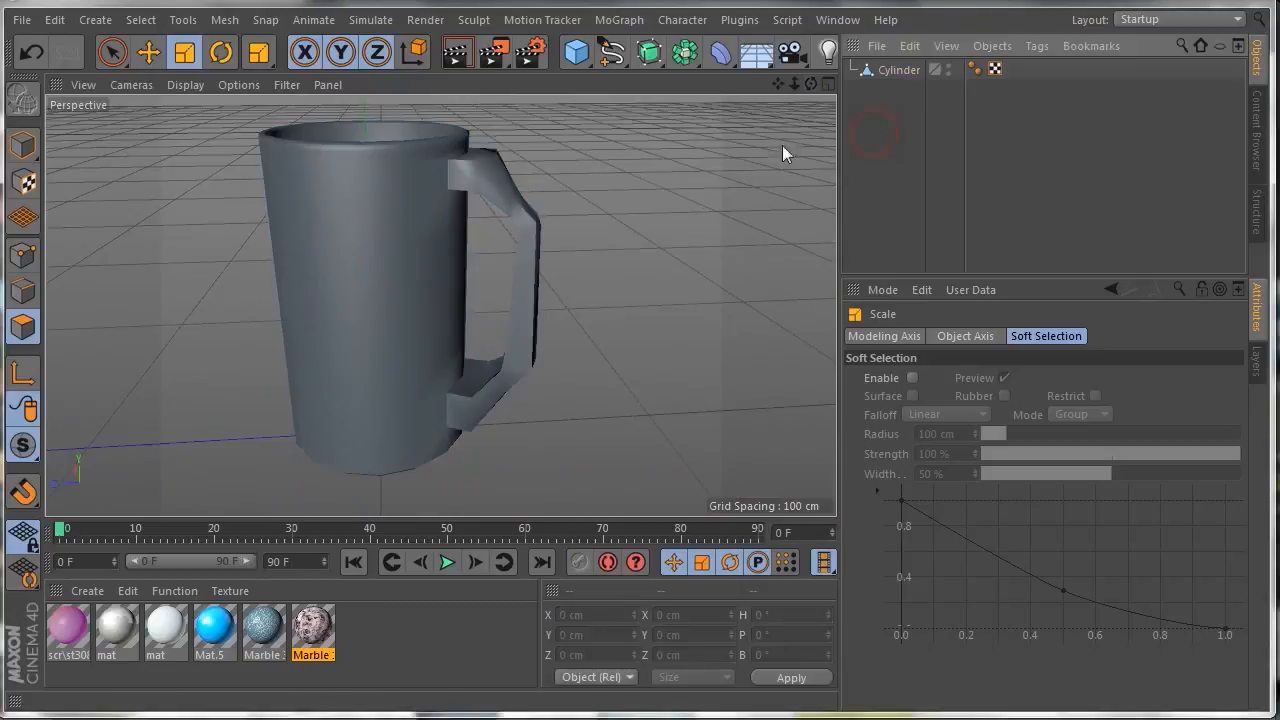
Step: In Model mode, add a Subdivision Surface and make the mug's Cylinder its child
left_click(23, 145)
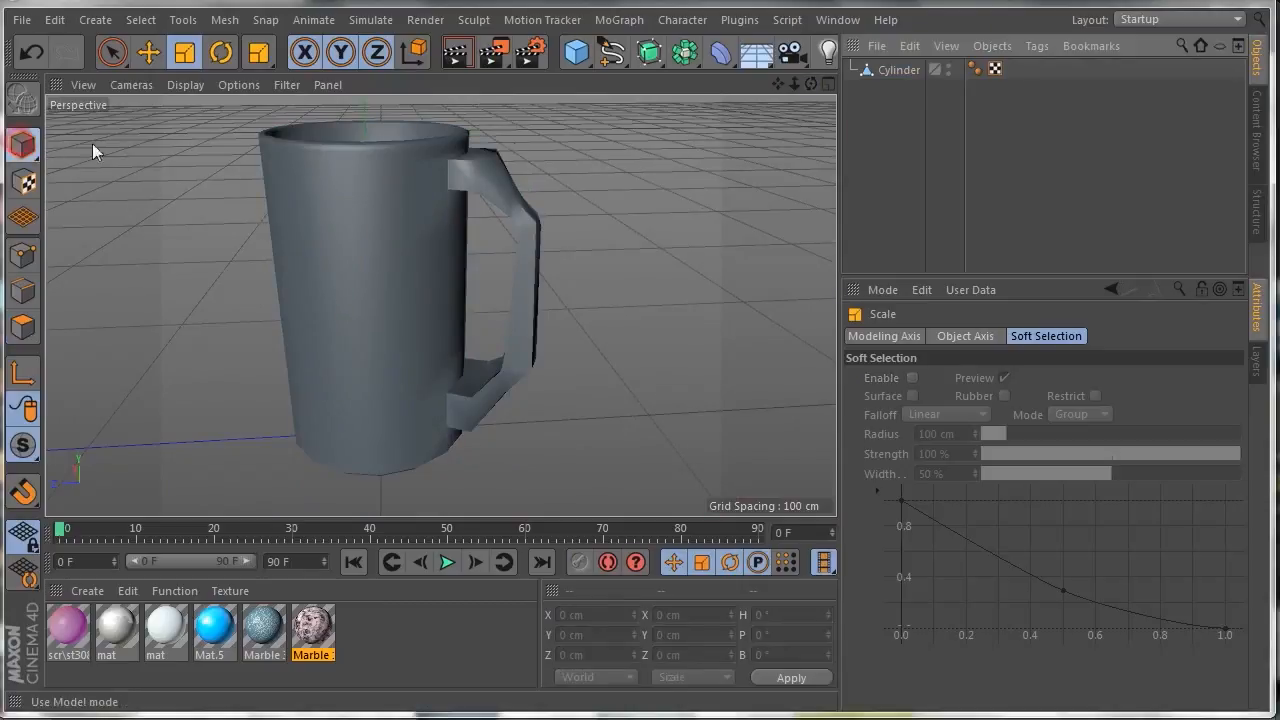
left_click(643, 54)
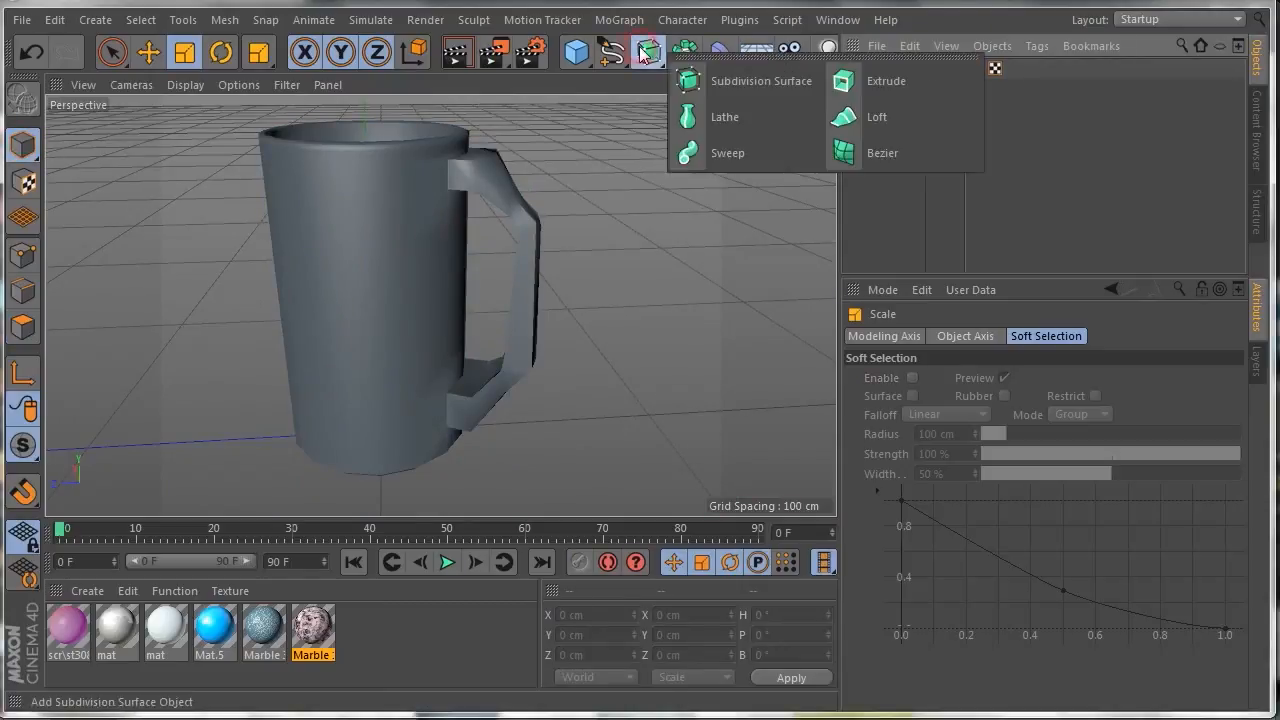
left_click(760, 82)
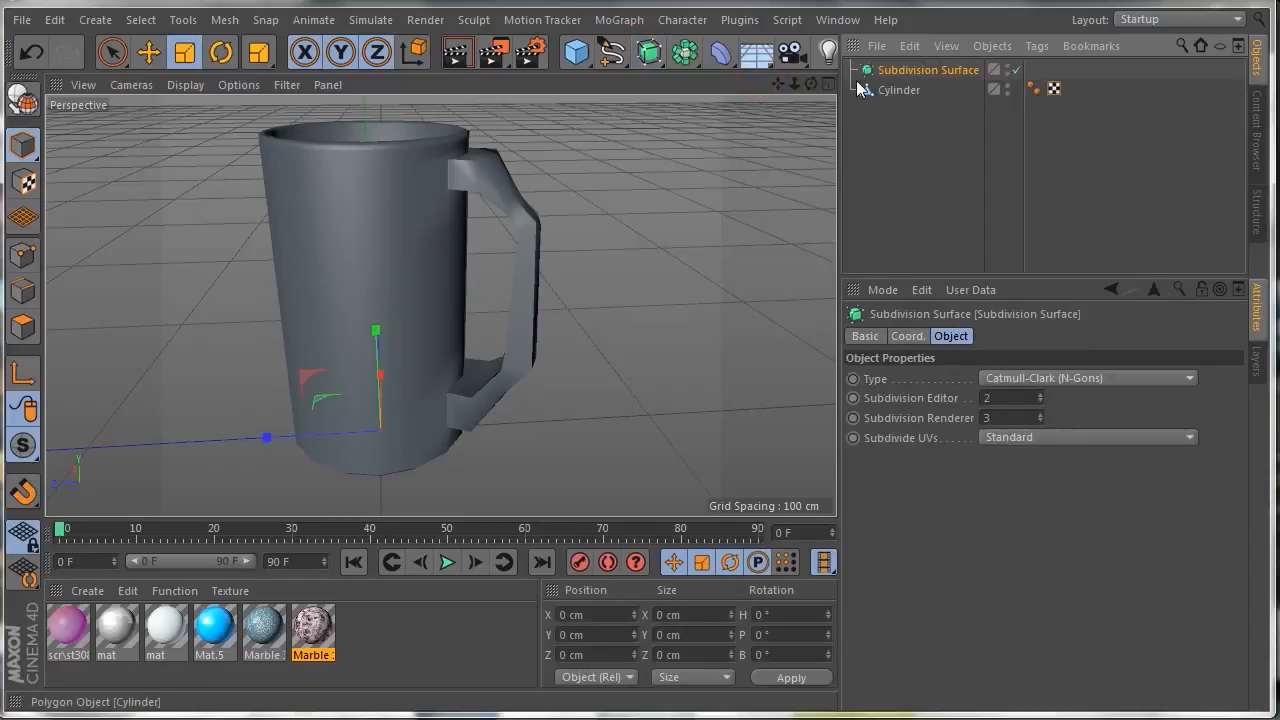
left_click_drag(899, 74, 895, 76)
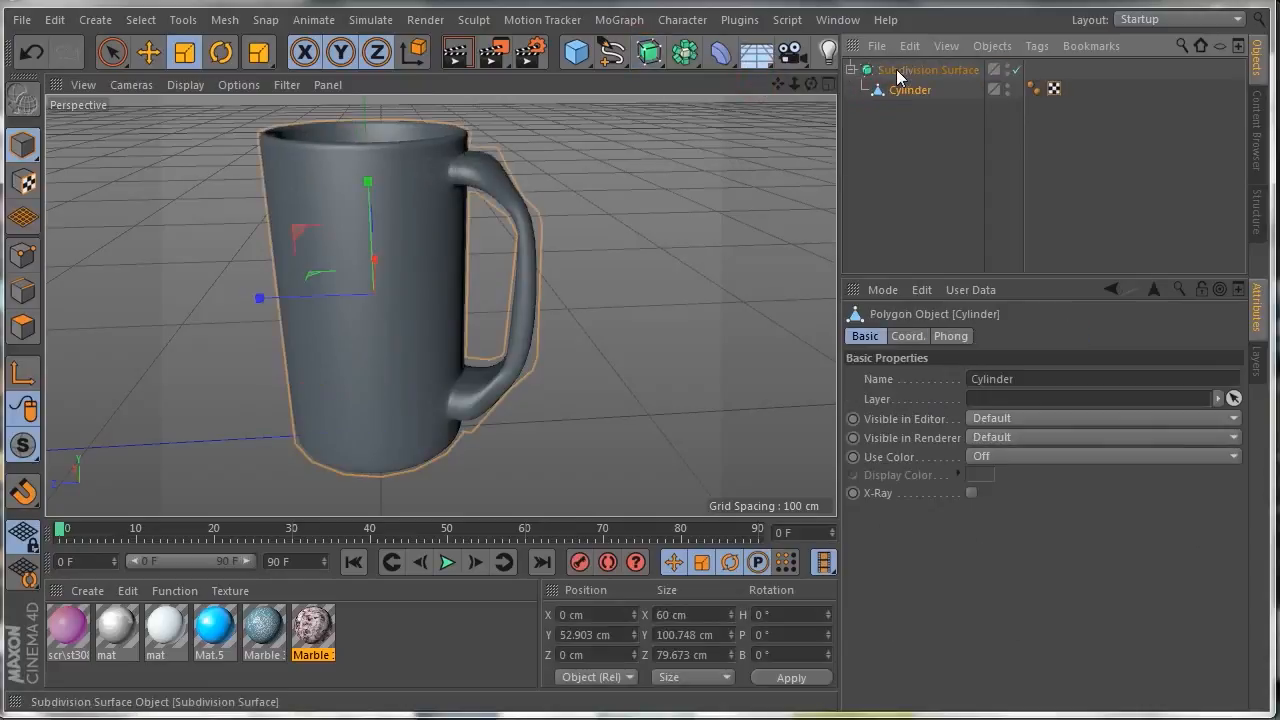
left_click_drag(443, 303, 443, 303, "alt")
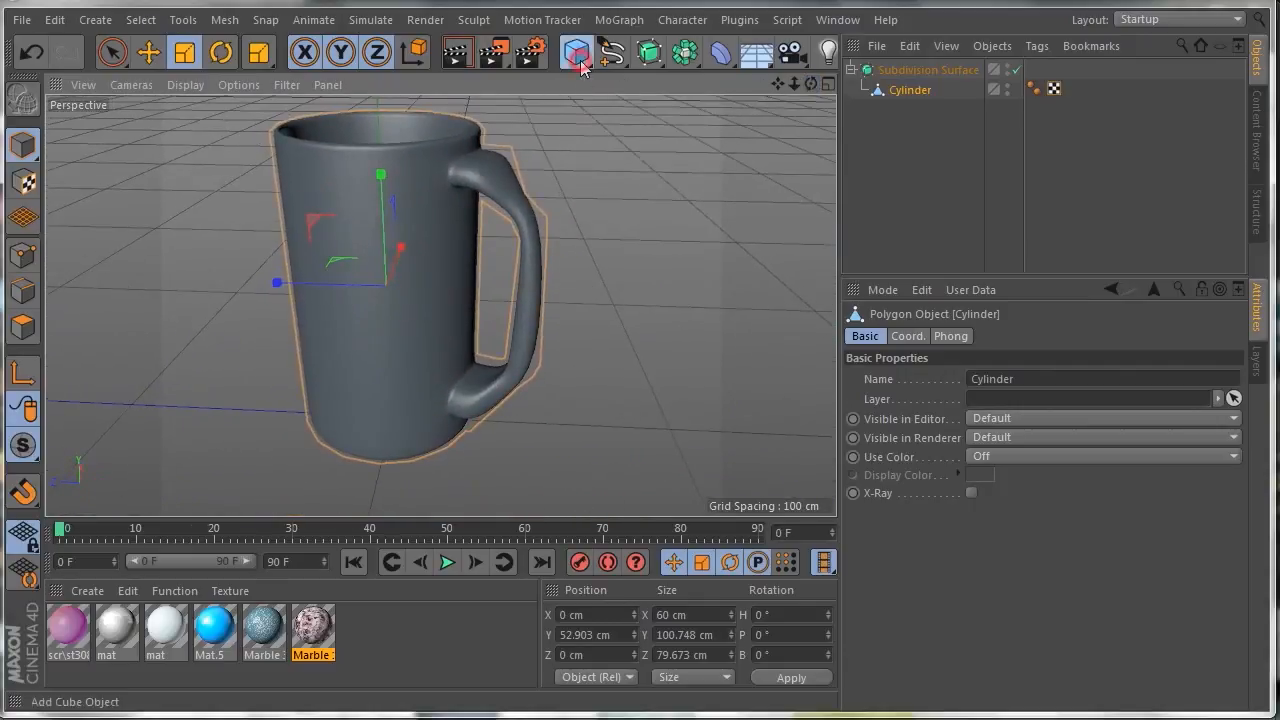
Step: Add a Disc as a floor under the mug and enlarge its outer radius to about 323 cm
left_click(579, 63)
left_click(628, 118)
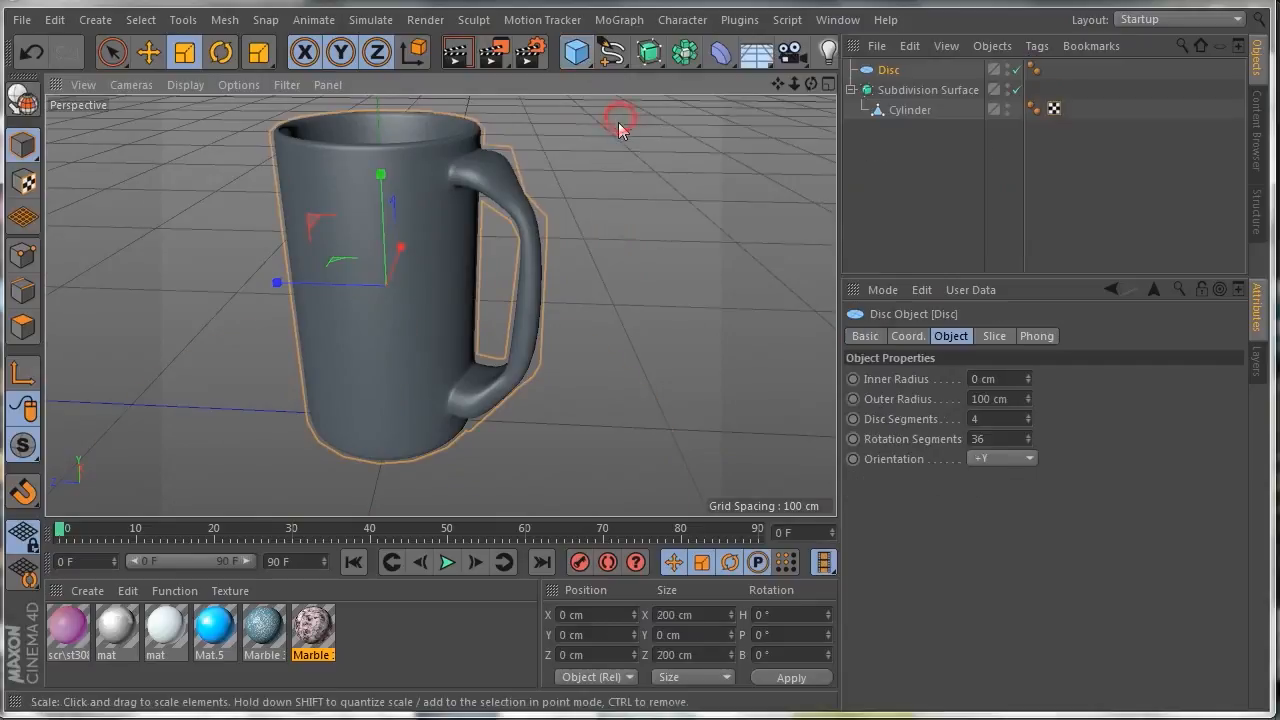
left_click_drag(283, 410, 60, 416)
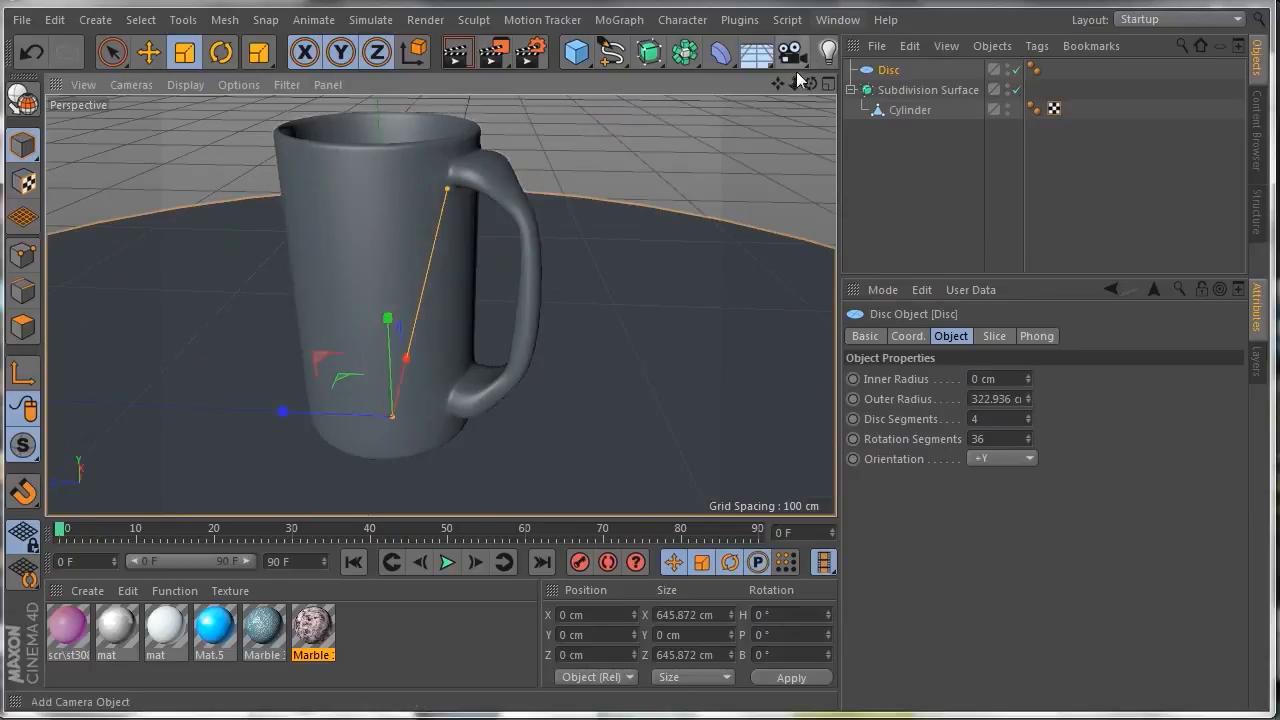
scroll(441, 305, "down", 10)
scroll(441, 305, "up", 2)
left_click_drag(811, 84, 440, 305)
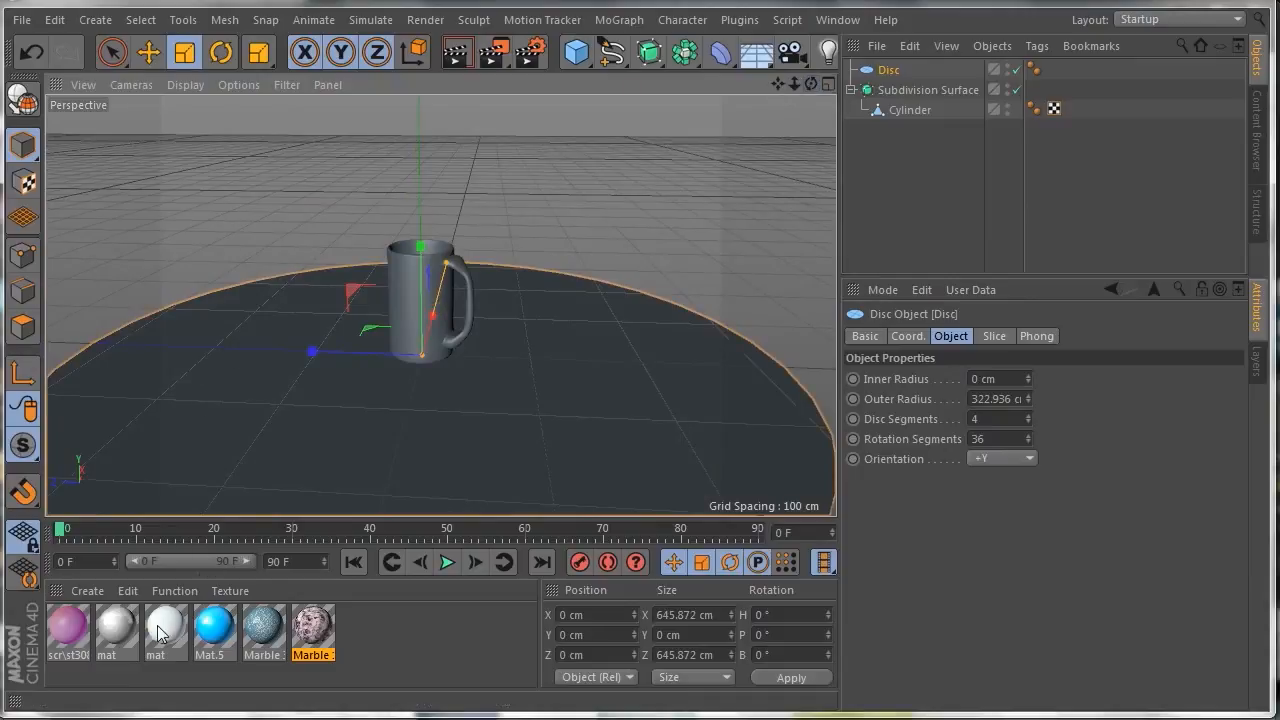
Step: Apply the white "mat" material to the Disc and render the active view
left_click_drag(160, 632, 1157, 180)
left_click_drag(893, 75, 893, 72)
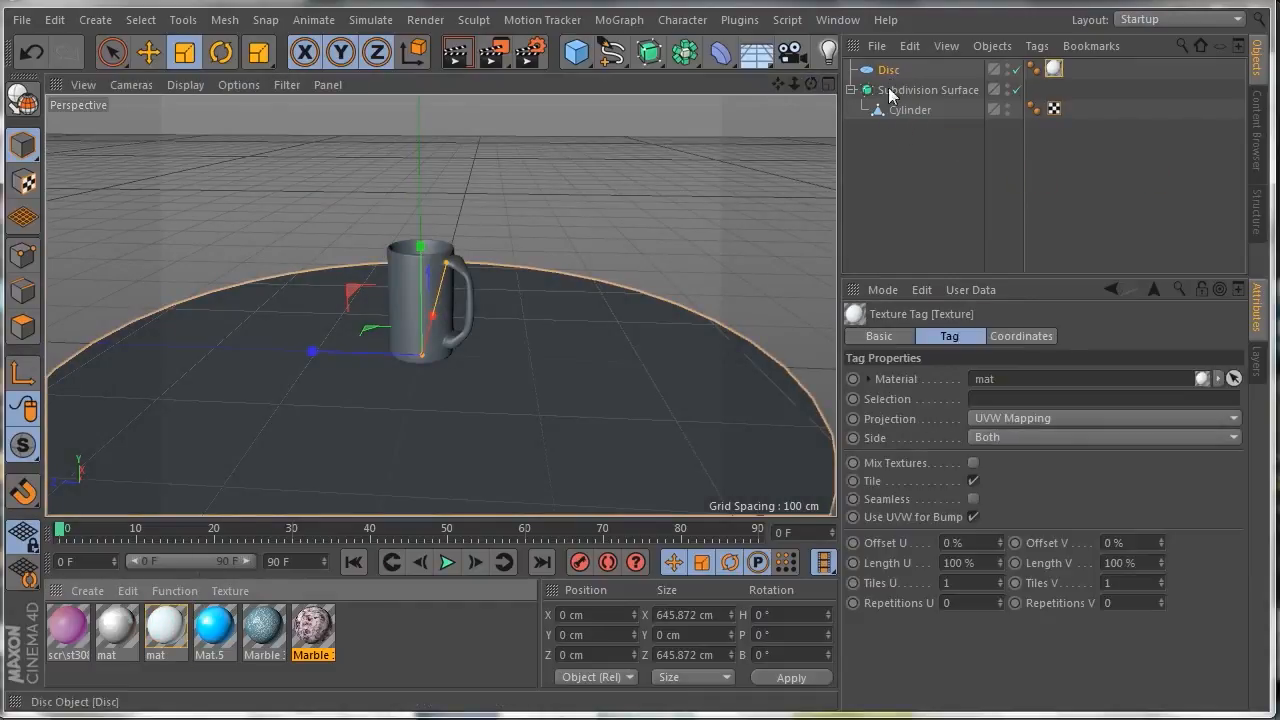
left_click(458, 55)
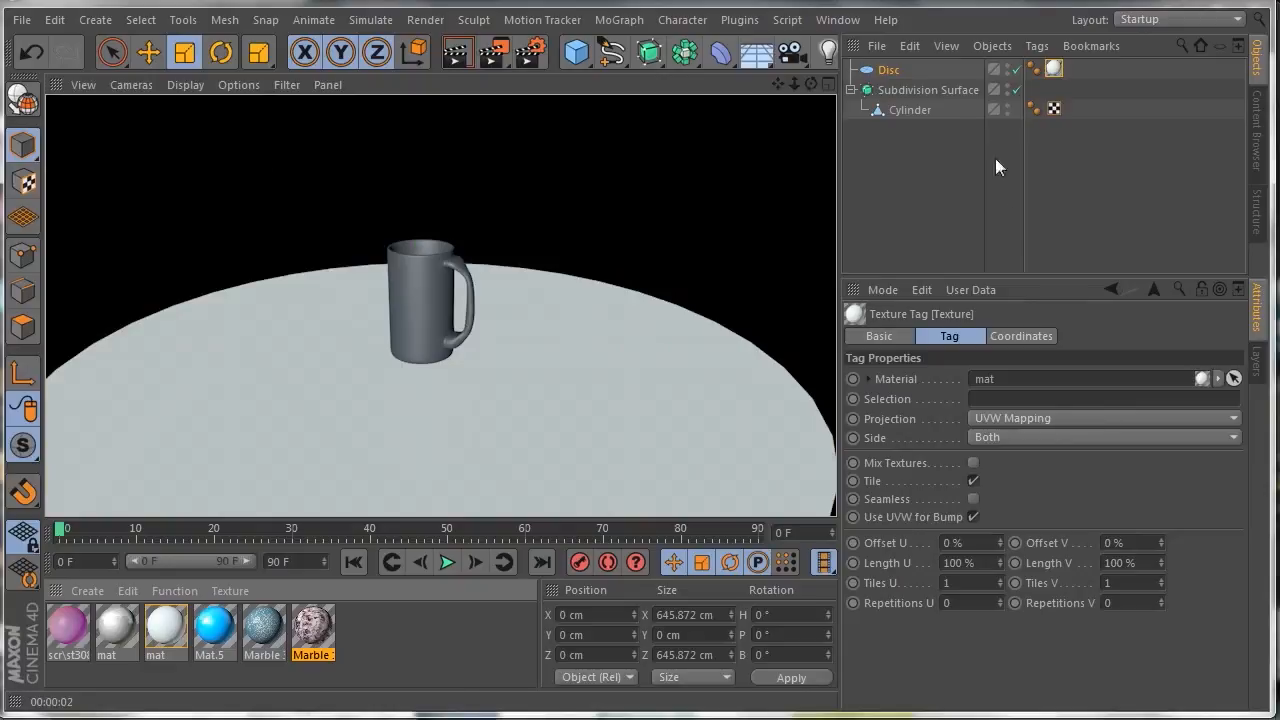
left_click(900, 109)
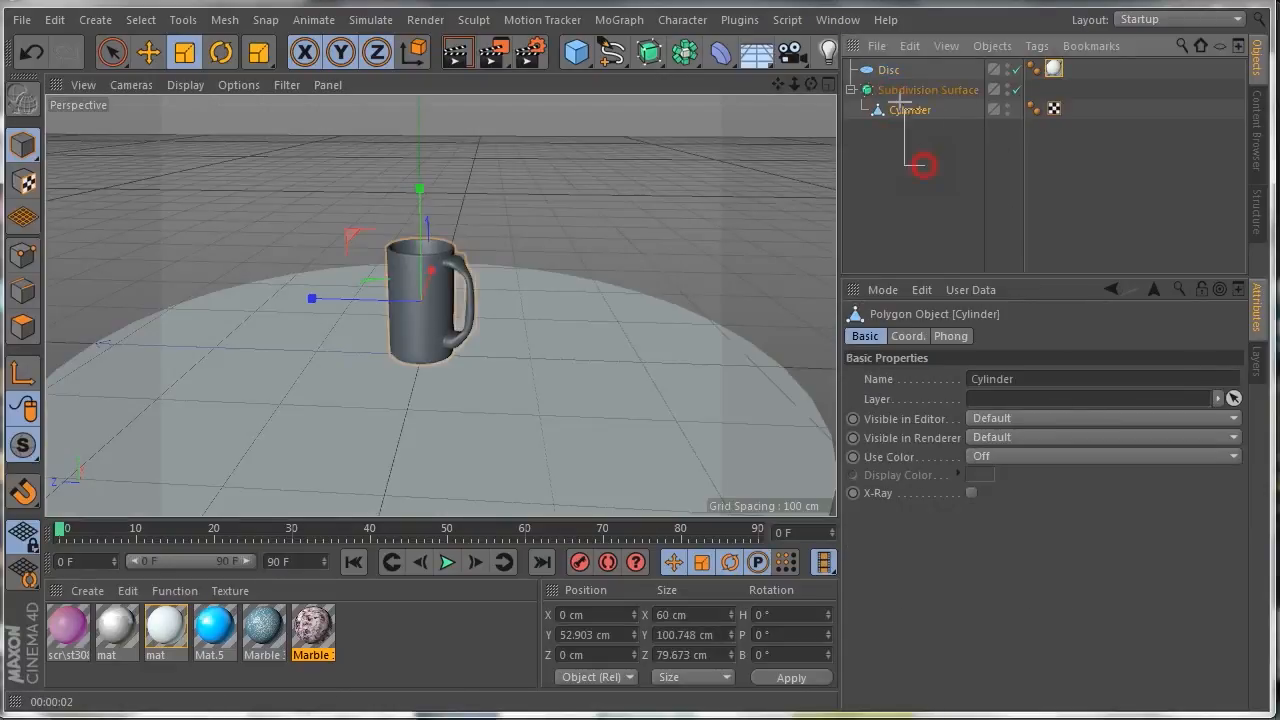
left_click(893, 91, "ctrl")
right_click(893, 91)
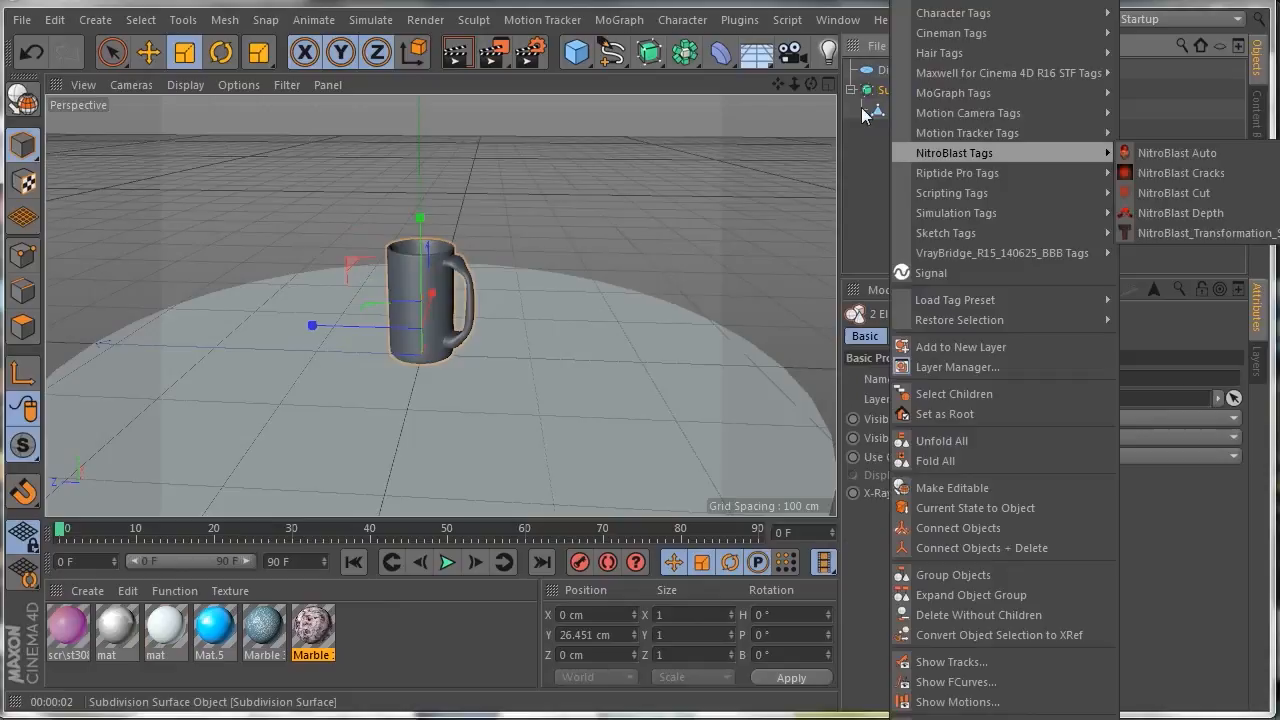
left_click(851, 85)
left_click(852, 91)
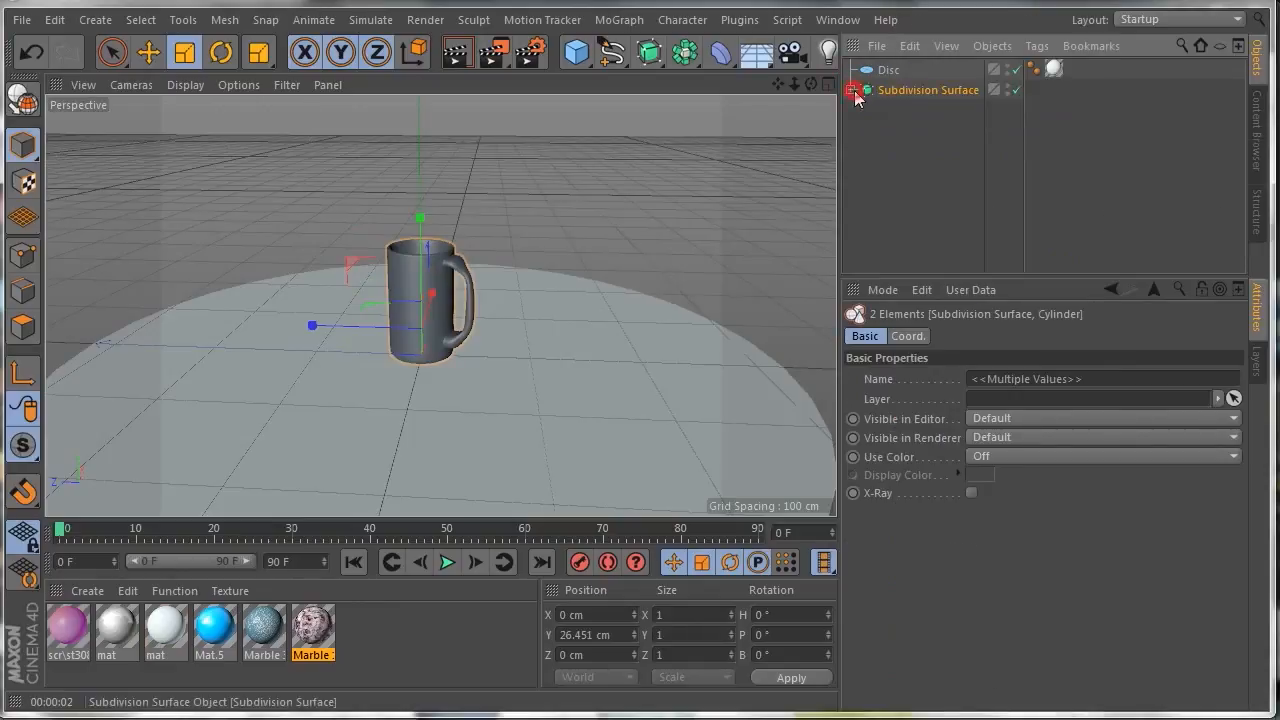
Step: Convert the subdivided mug with Current State to Object and remove the original Subdivision Surface generator, keeping the converted null group
right_click(903, 91)
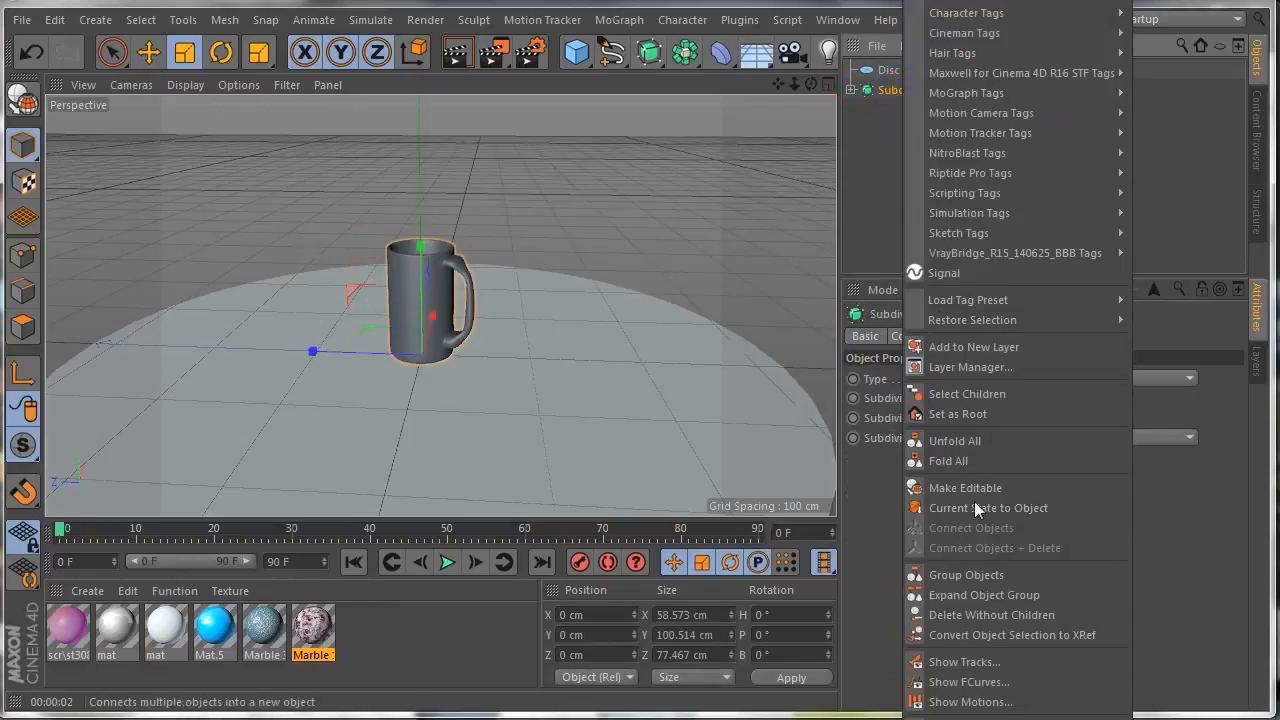
left_click(979, 512)
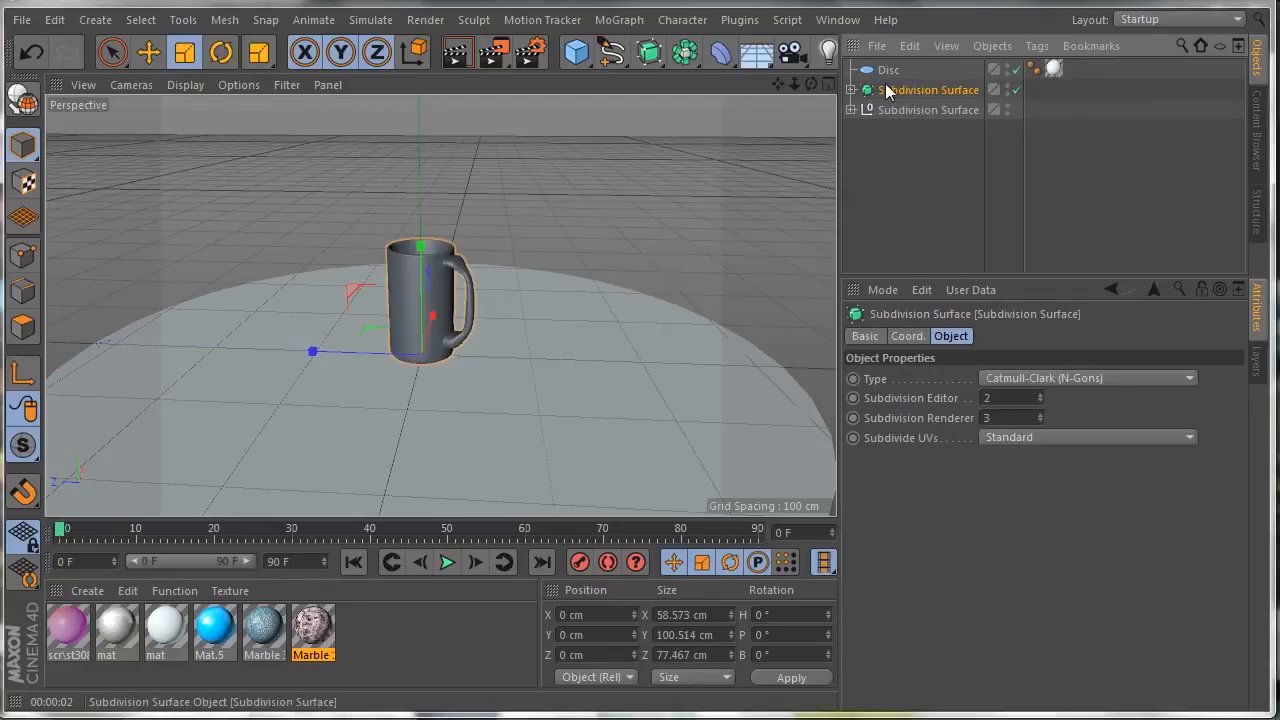
left_click_drag(906, 166, 886, 78)
left_click(890, 108)
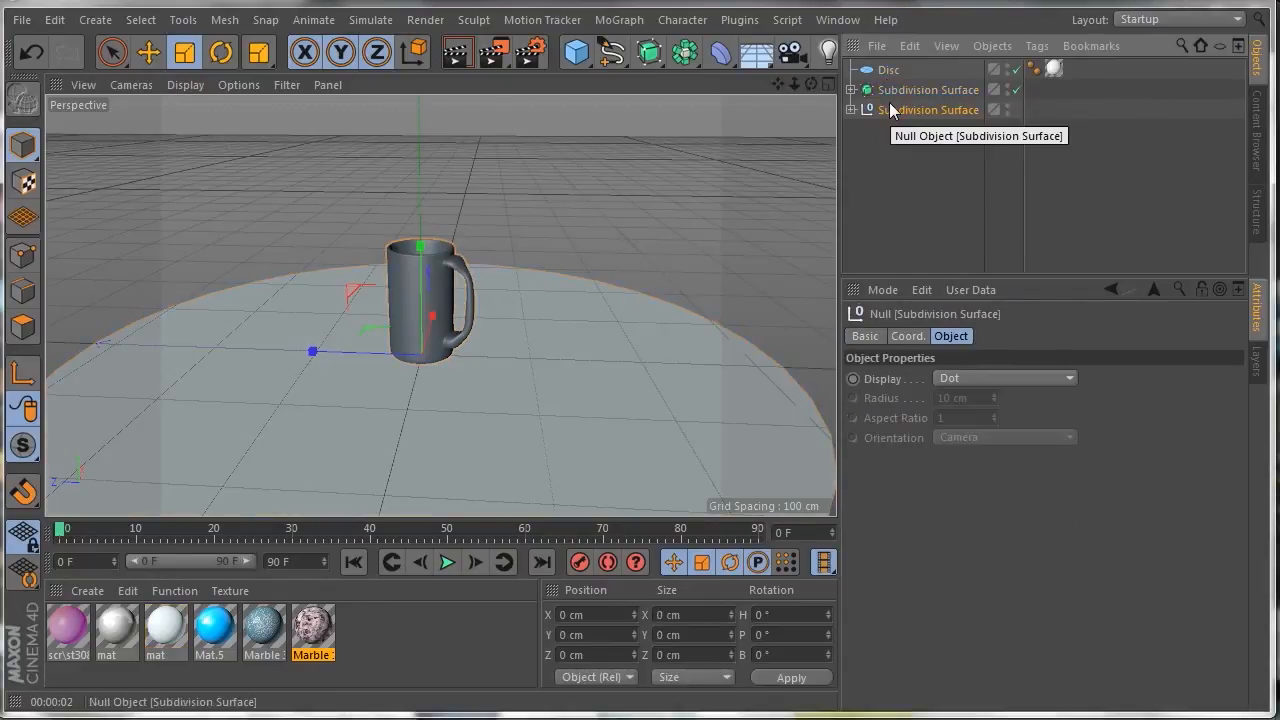
key("Delete")
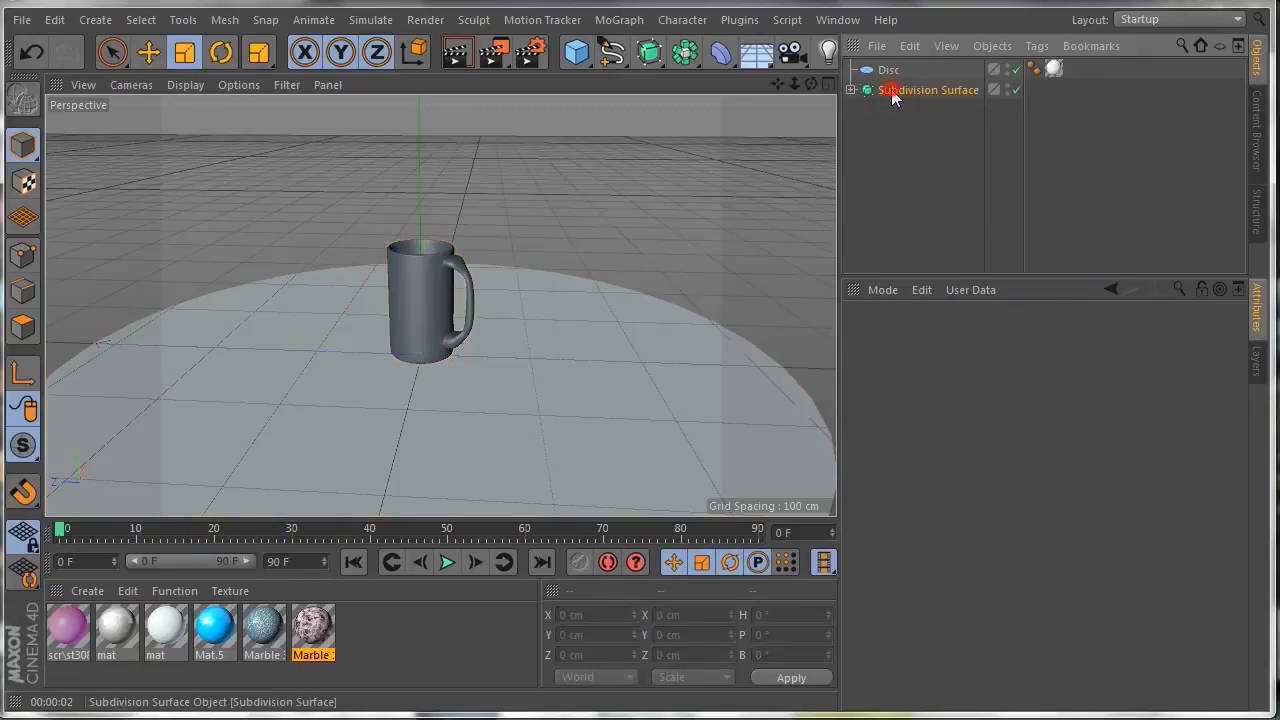
left_click(892, 91)
key("ctrl+z")
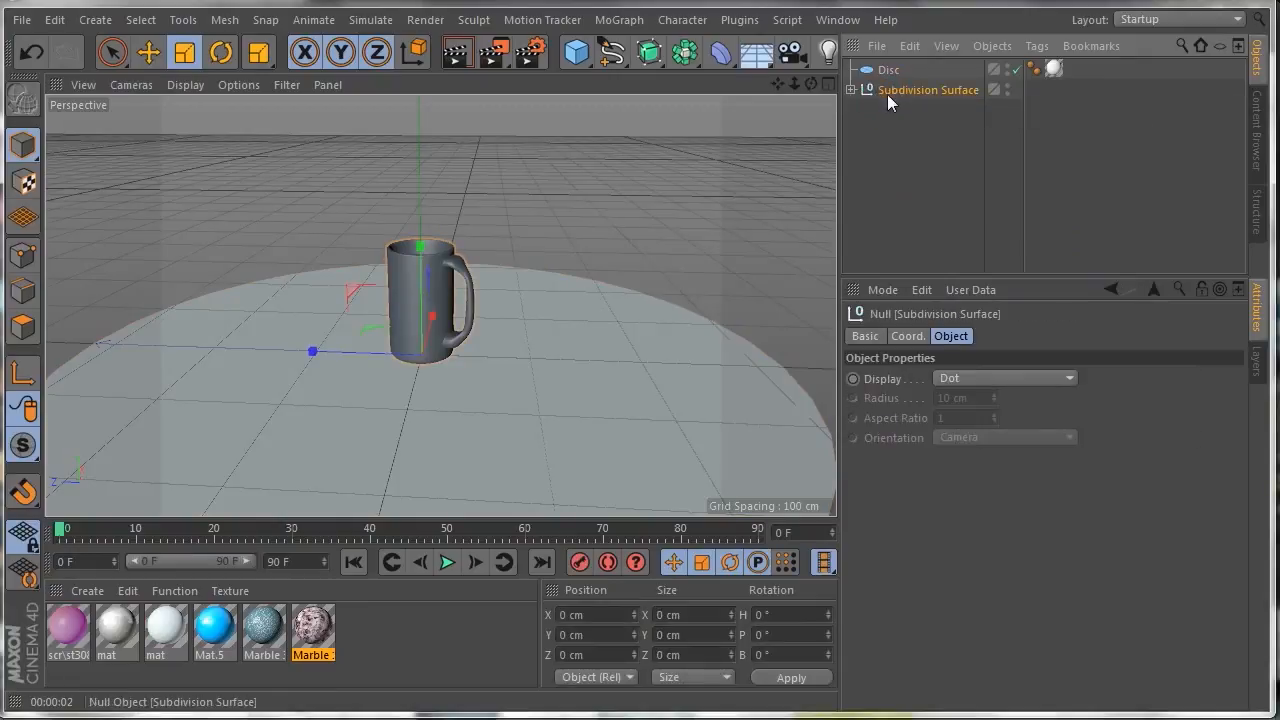
Step: Move the converted Cylinder out of the Subdivision Surface null and delete the empty null
left_click(852, 90)
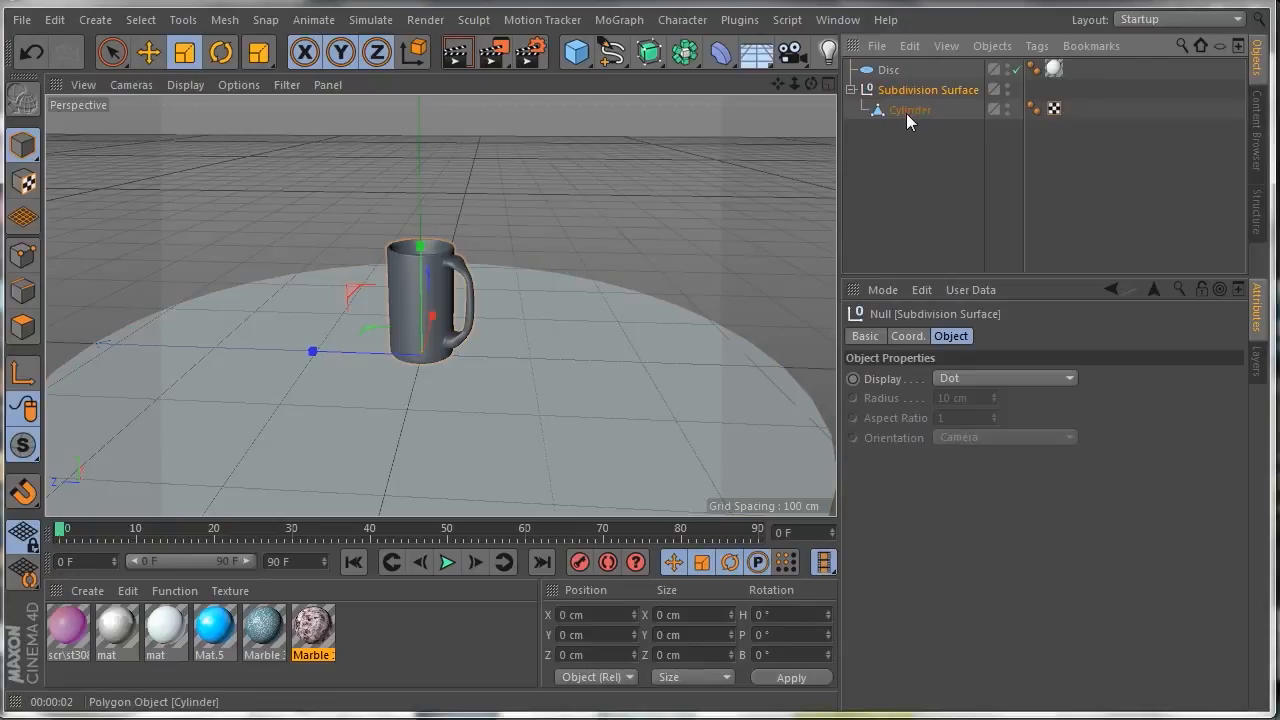
left_click_drag(906, 112, 892, 191)
left_click(899, 90)
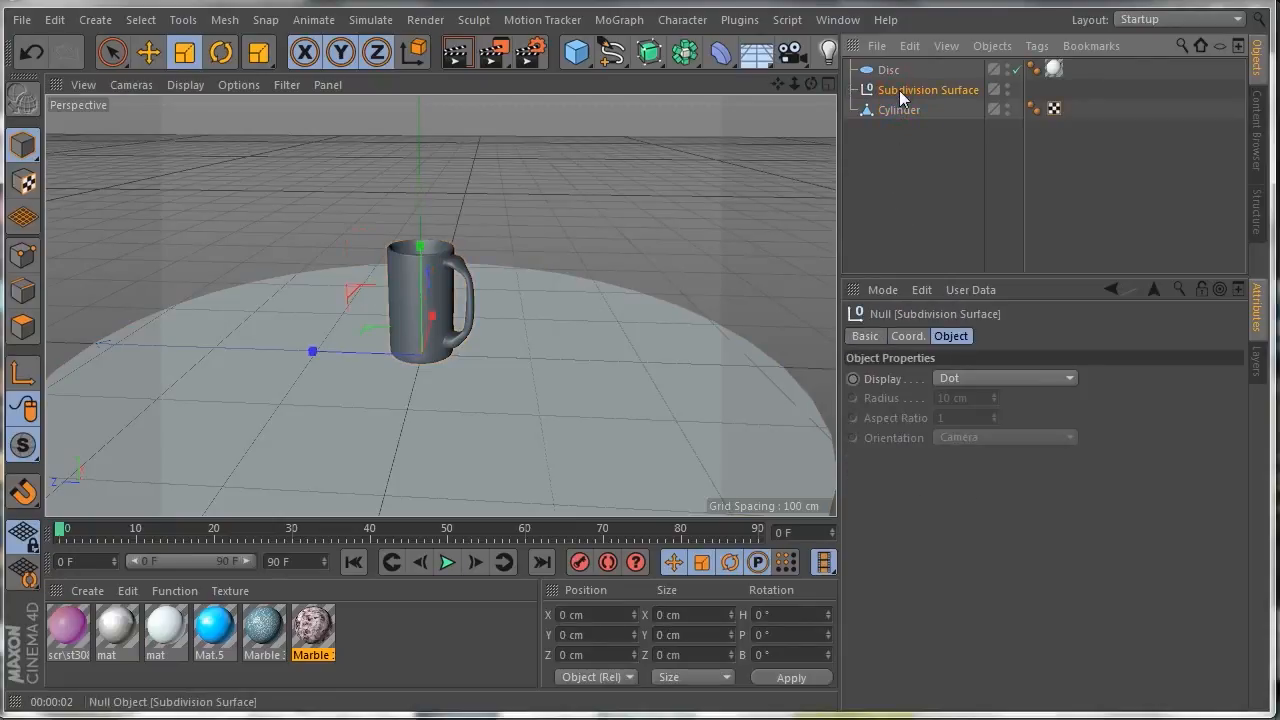
key("Delete")
left_click(897, 90)
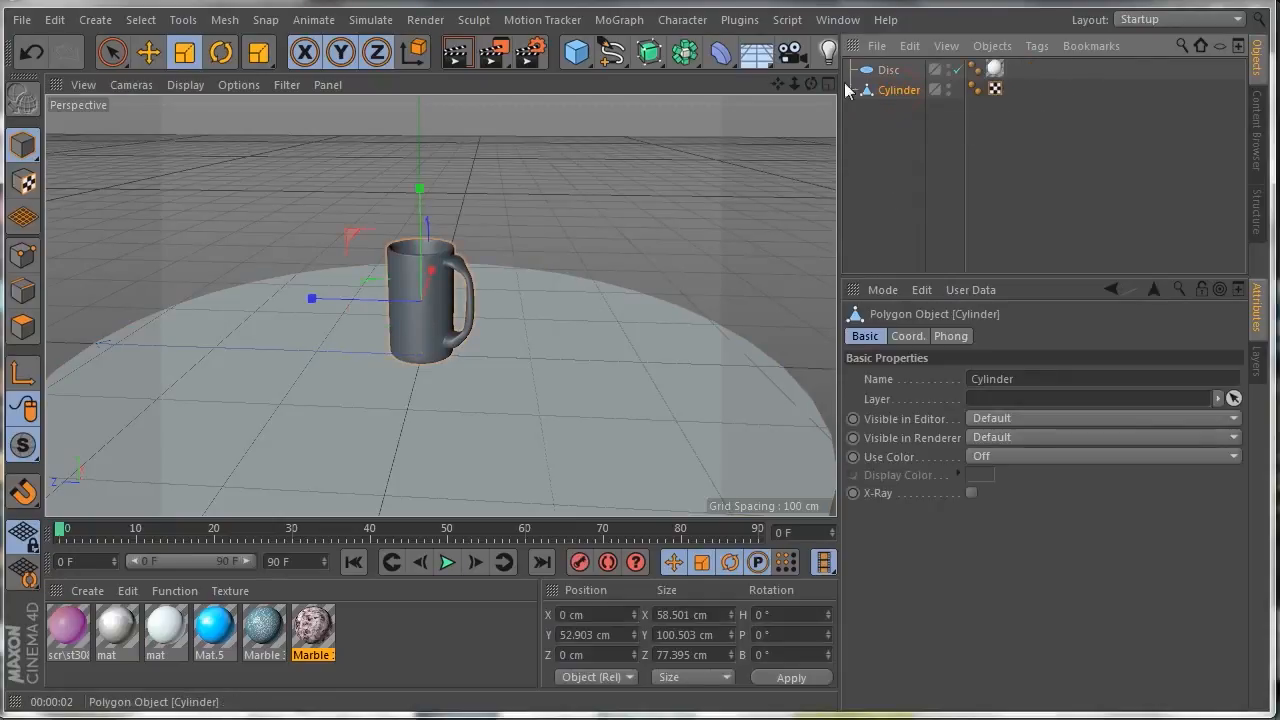
Step: Apply the Marble 3 Procedural material to the mug's Cylinder and render the active view
left_click_drag(793, 87, 755, 110)
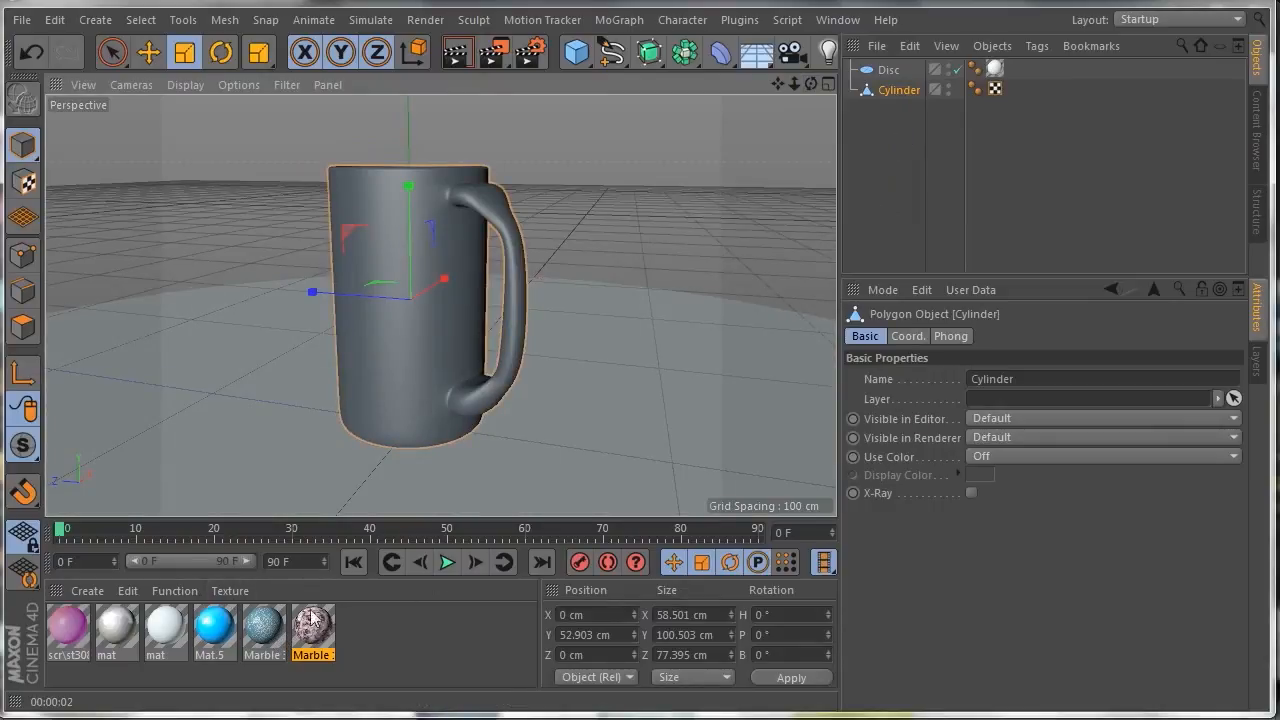
left_click(265, 629)
left_click_drag(387, 582, 895, 88)
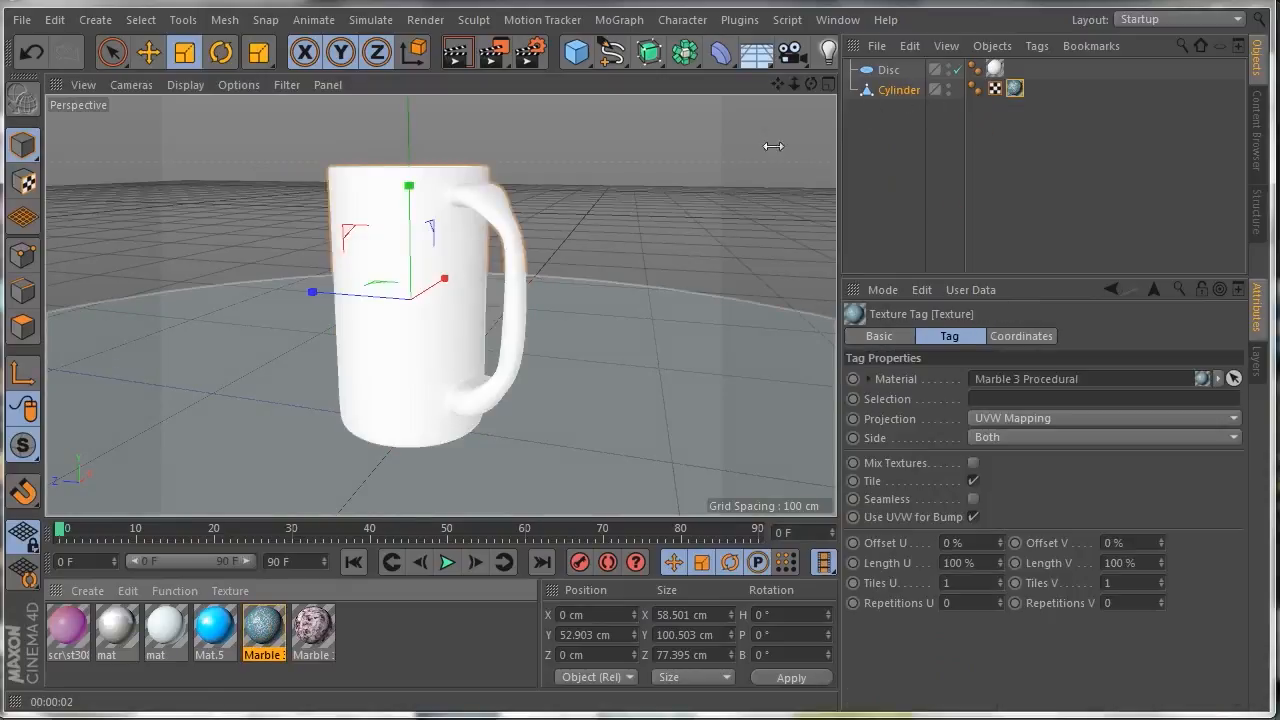
left_click_drag(812, 85, 940, 105)
left_click_drag(700, 60, 448, 83)
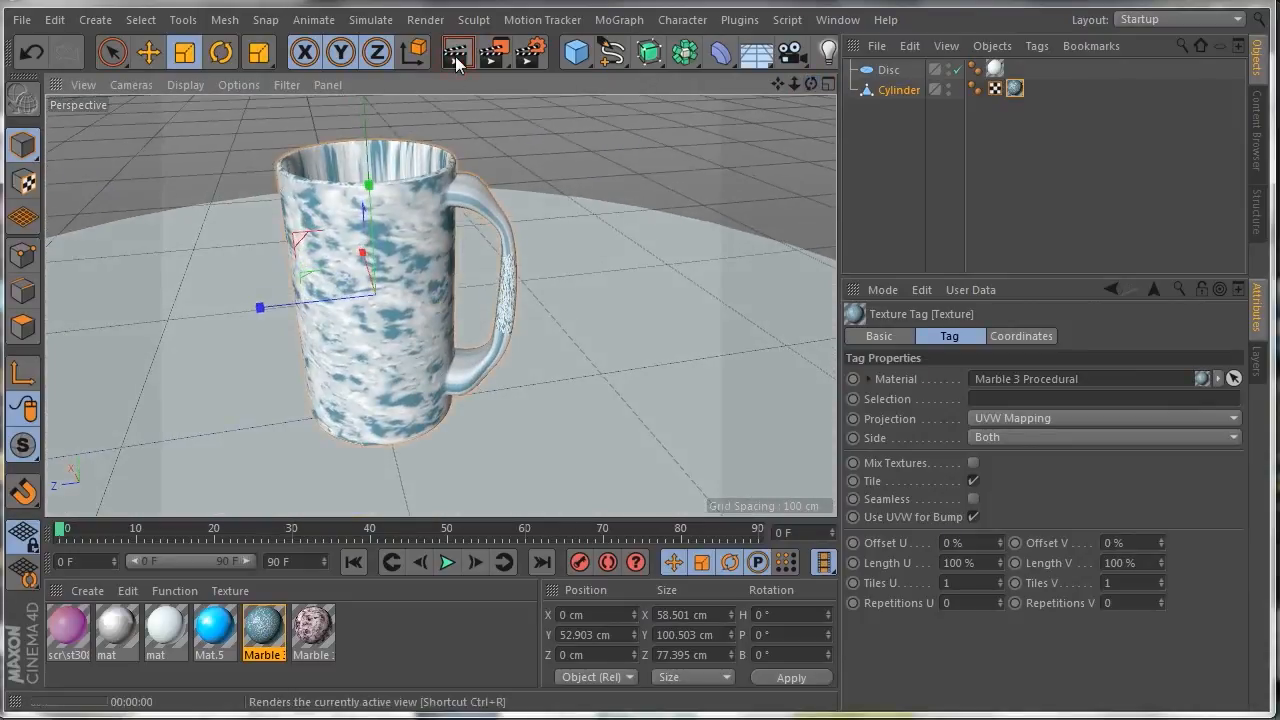
left_click(455, 56)
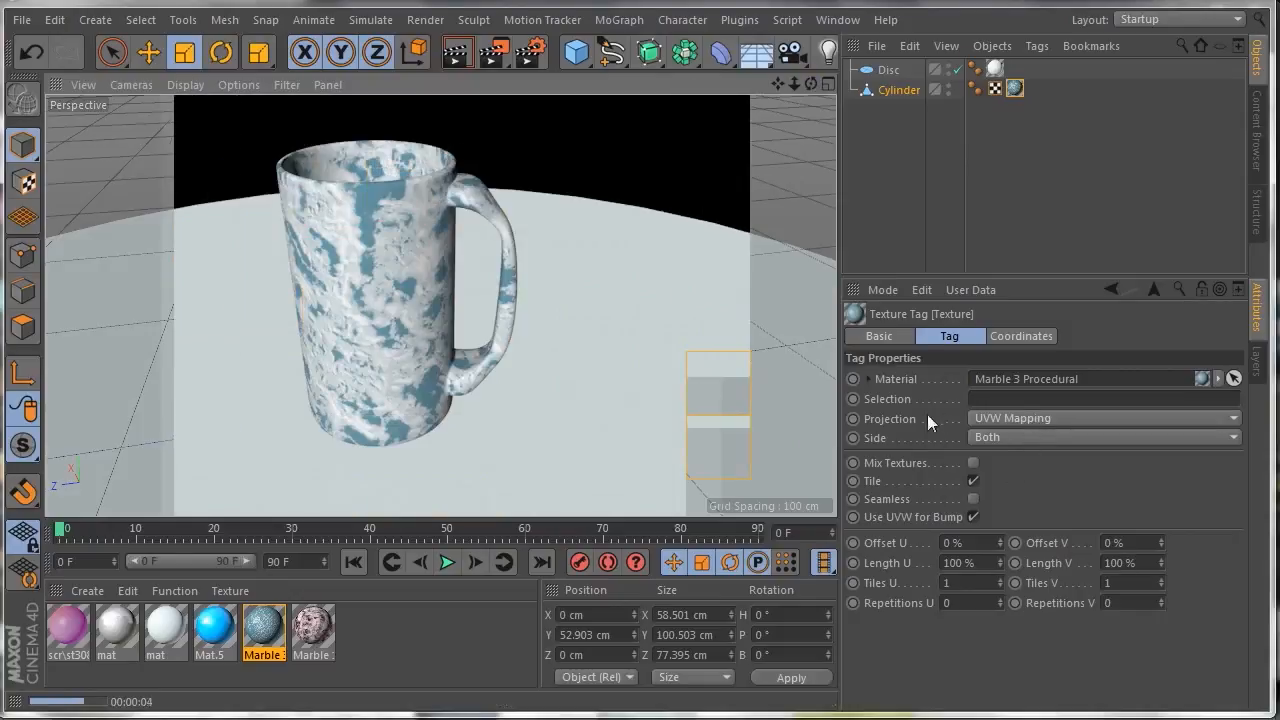
Step: Set the projection of the mug's marble texture to Cubic
left_click(1026, 422)
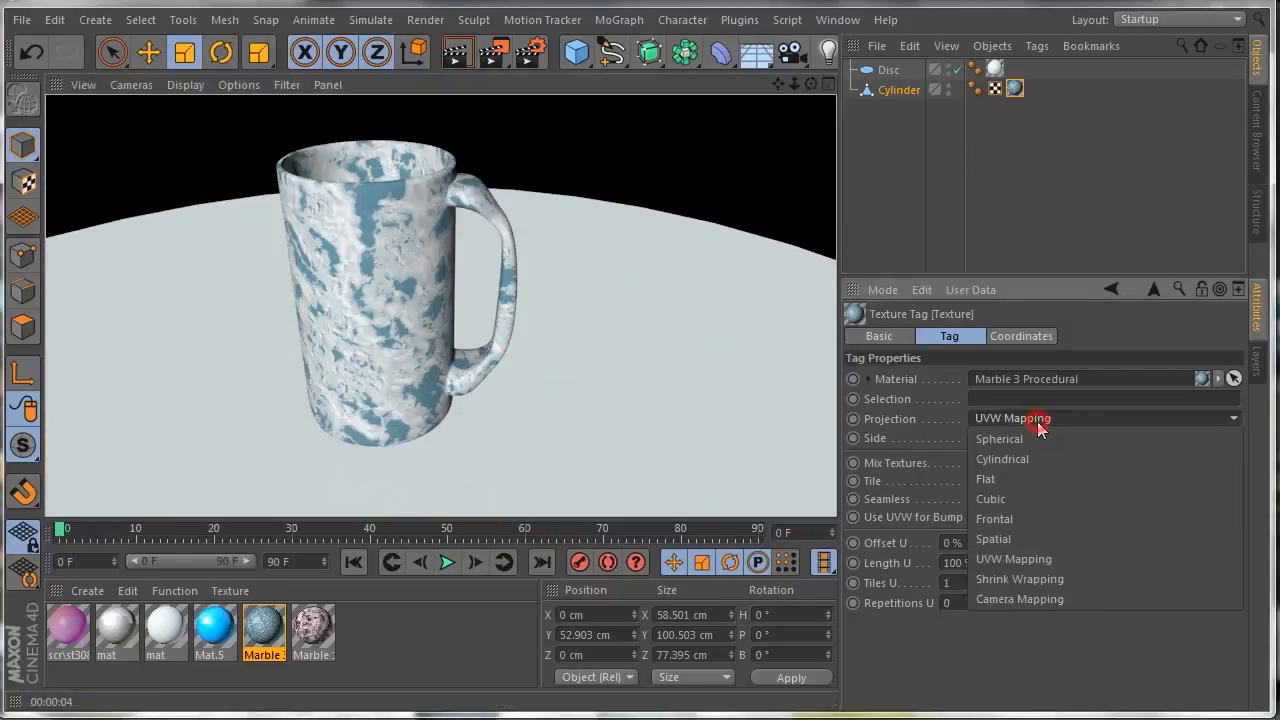
left_click(1012, 497)
mouse_move(810, 84)
left_mouse_down()
mouse_move(814, 160)
mouse_move(800, 108)
mouse_move(775, 90)
mouse_move(700, 90)
mouse_move(680, 105)
mouse_move(804, 84)
left_mouse_up()
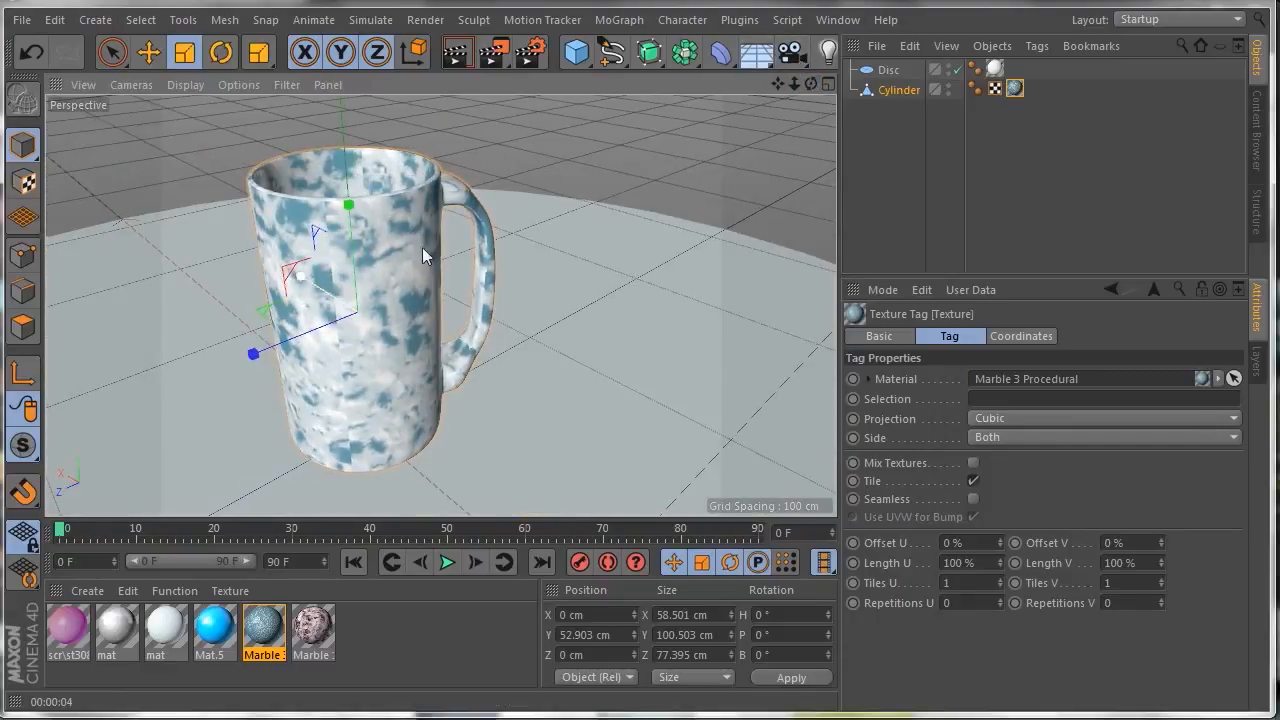
Step: Replace the mug's marble texture with the pink scr\st308 material and render the active view from above
left_click_drag(777, 84, 682, 120)
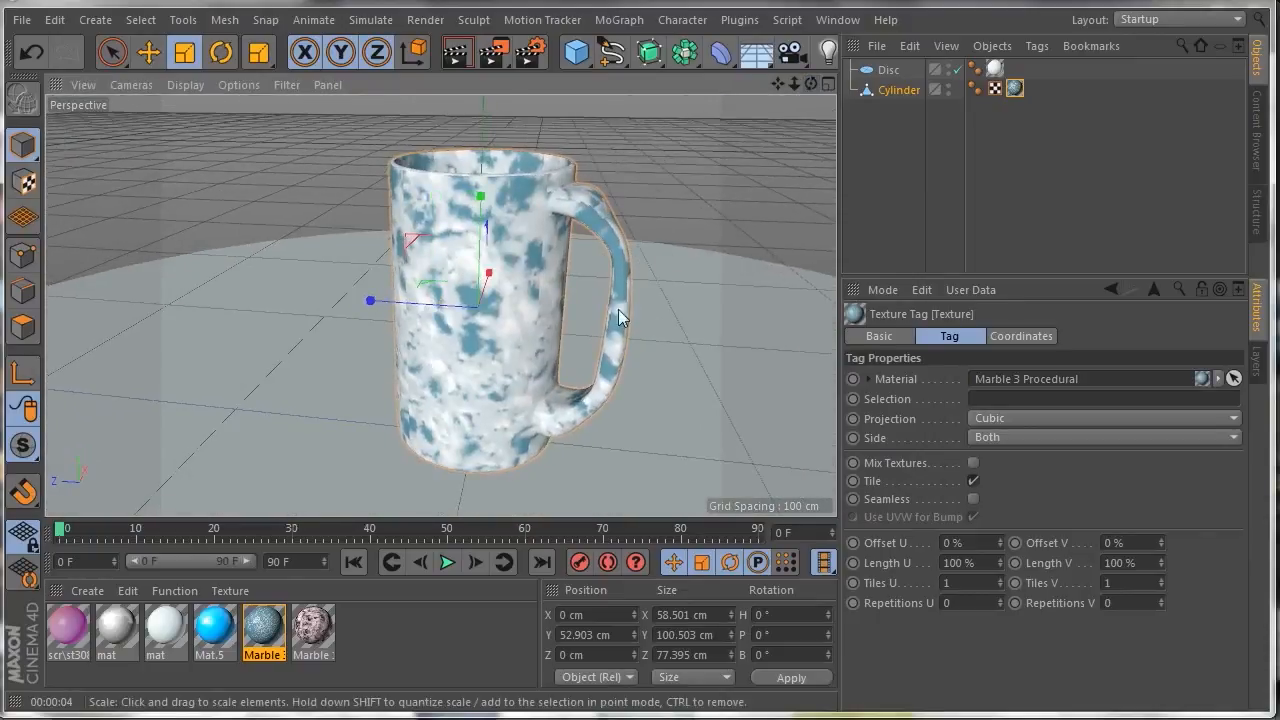
left_click_drag(60, 635, 1014, 90)
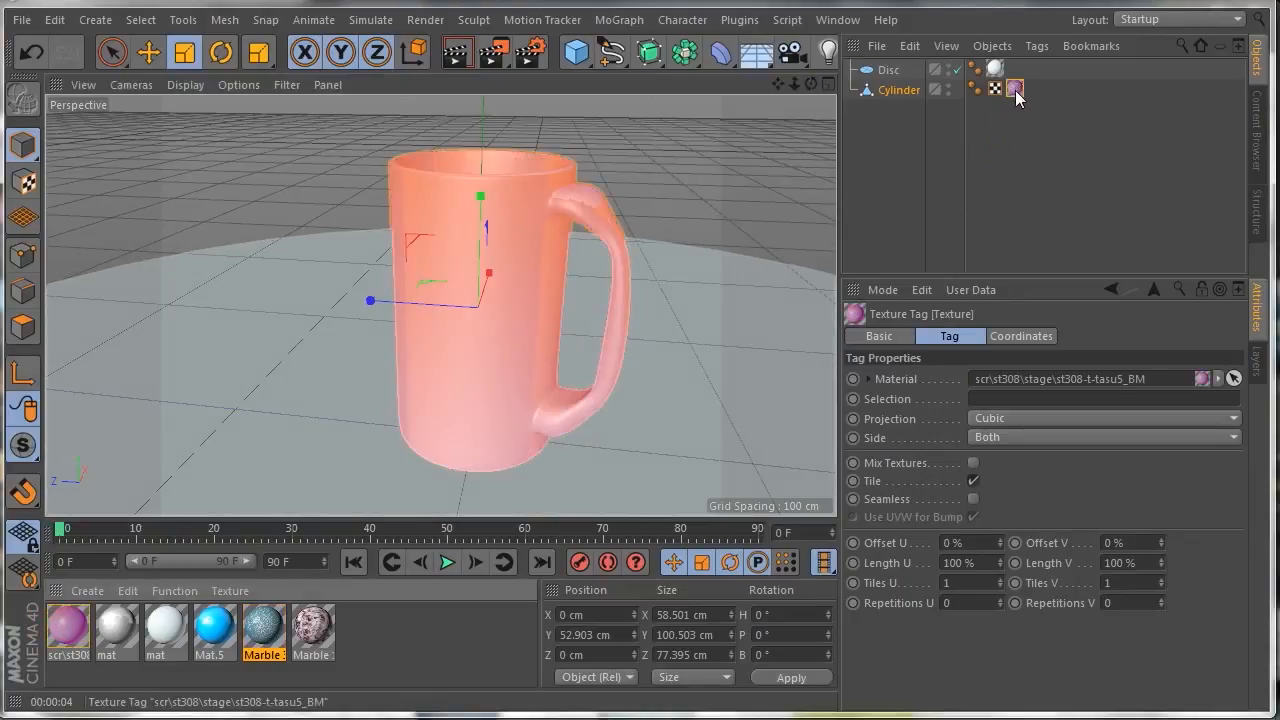
left_click_drag(811, 88, 716, 176)
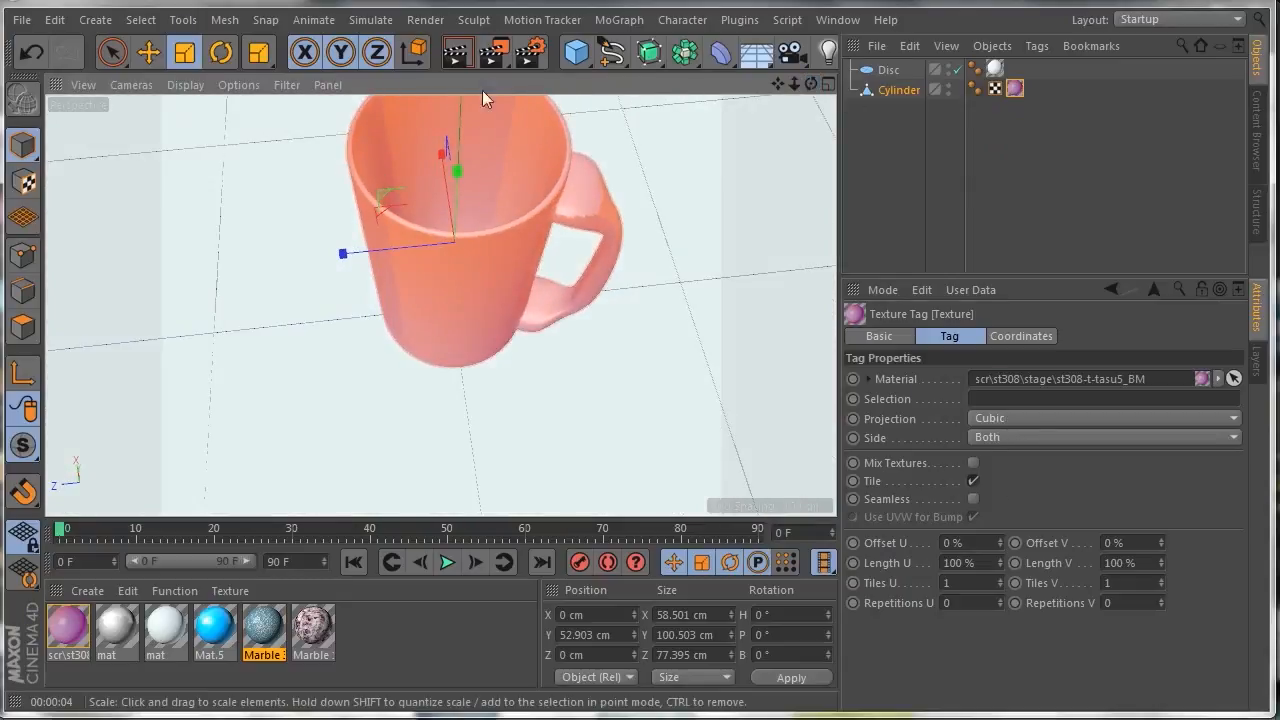
left_click(455, 58)
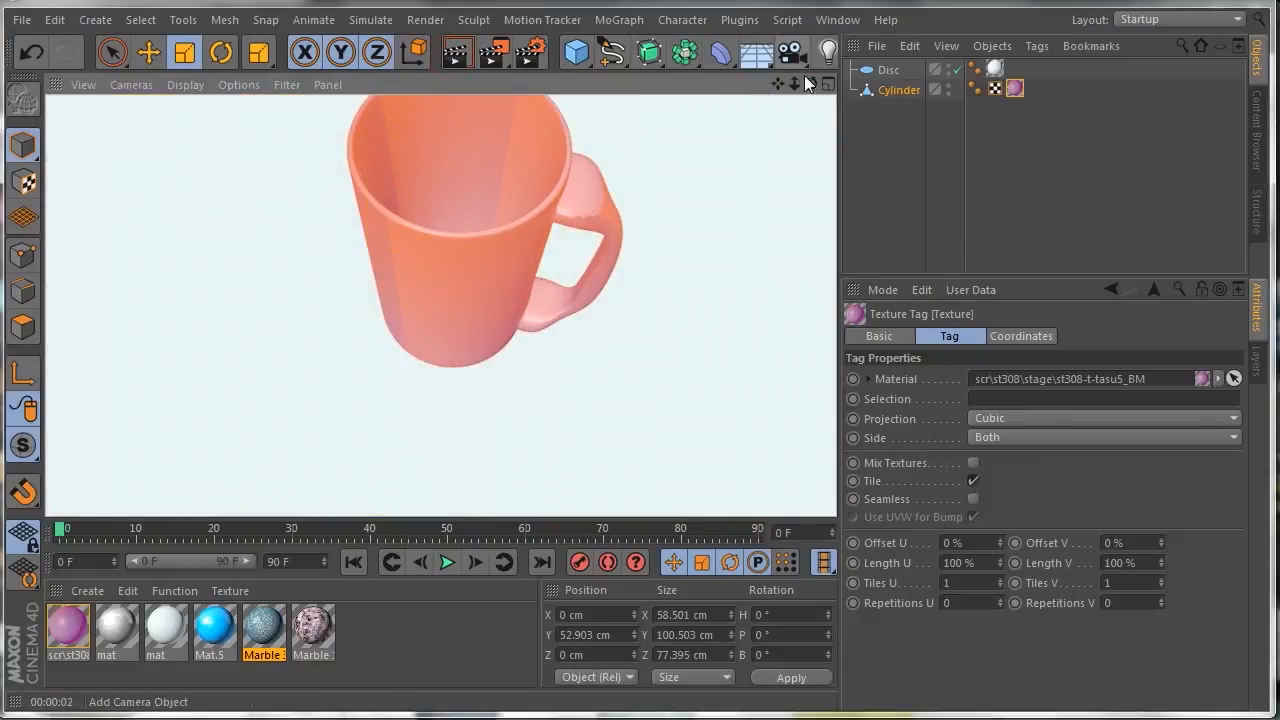
Step: Set the projection of the mug's pink texture to UVW Mapping and render the active view from a lower angle
left_click_drag(812, 86, 811, 82)
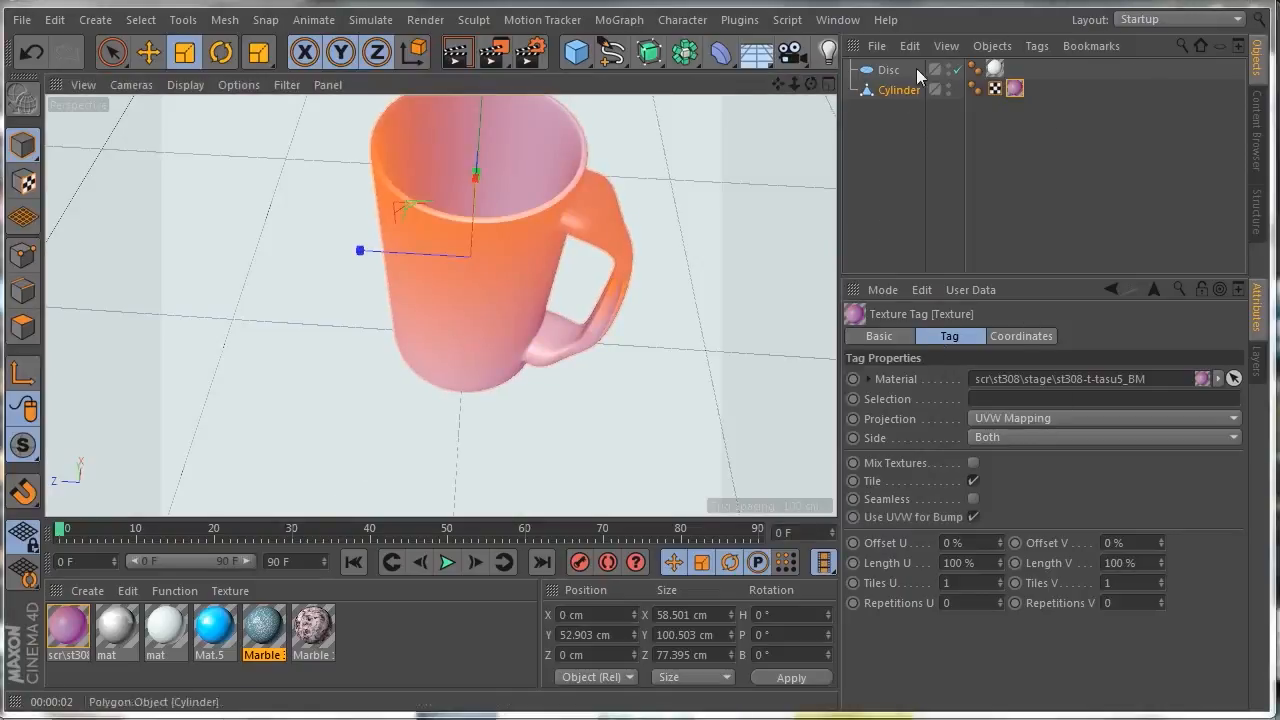
mouse_move(777, 84)
left_mouse_down()
mouse_move(812, 62)
mouse_move(777, 81)
left_mouse_up()
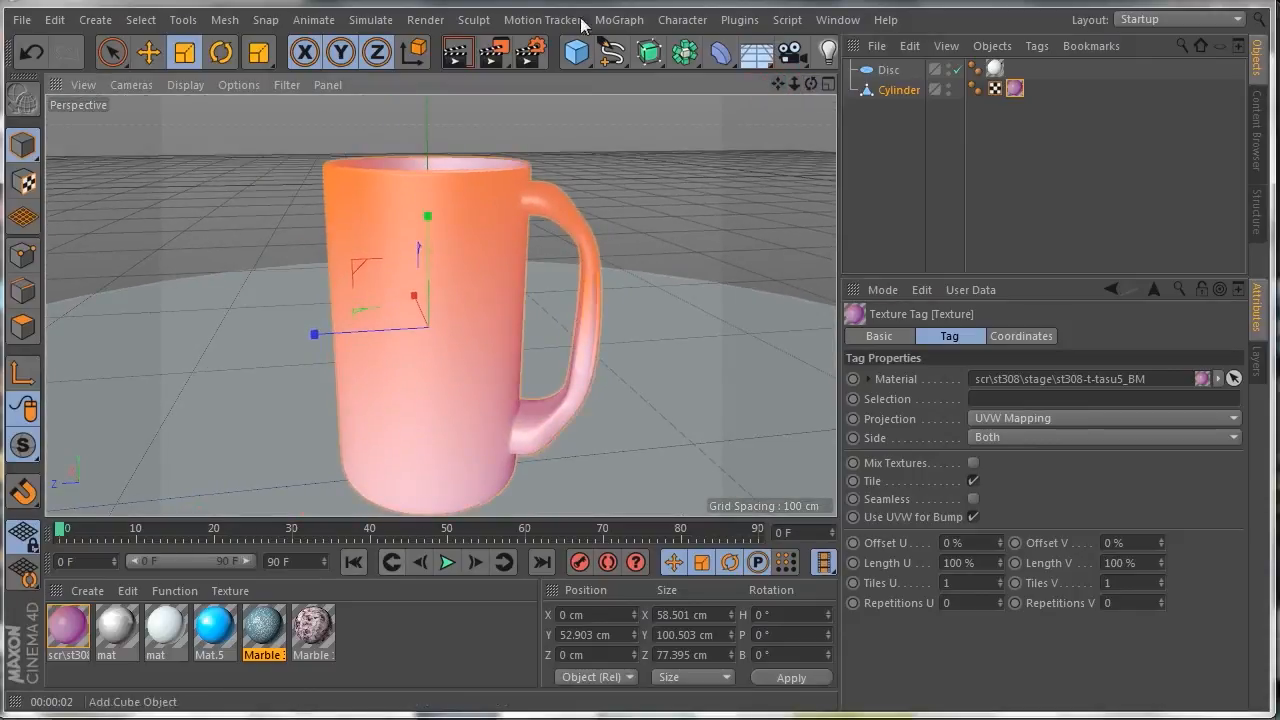
left_click(457, 55)
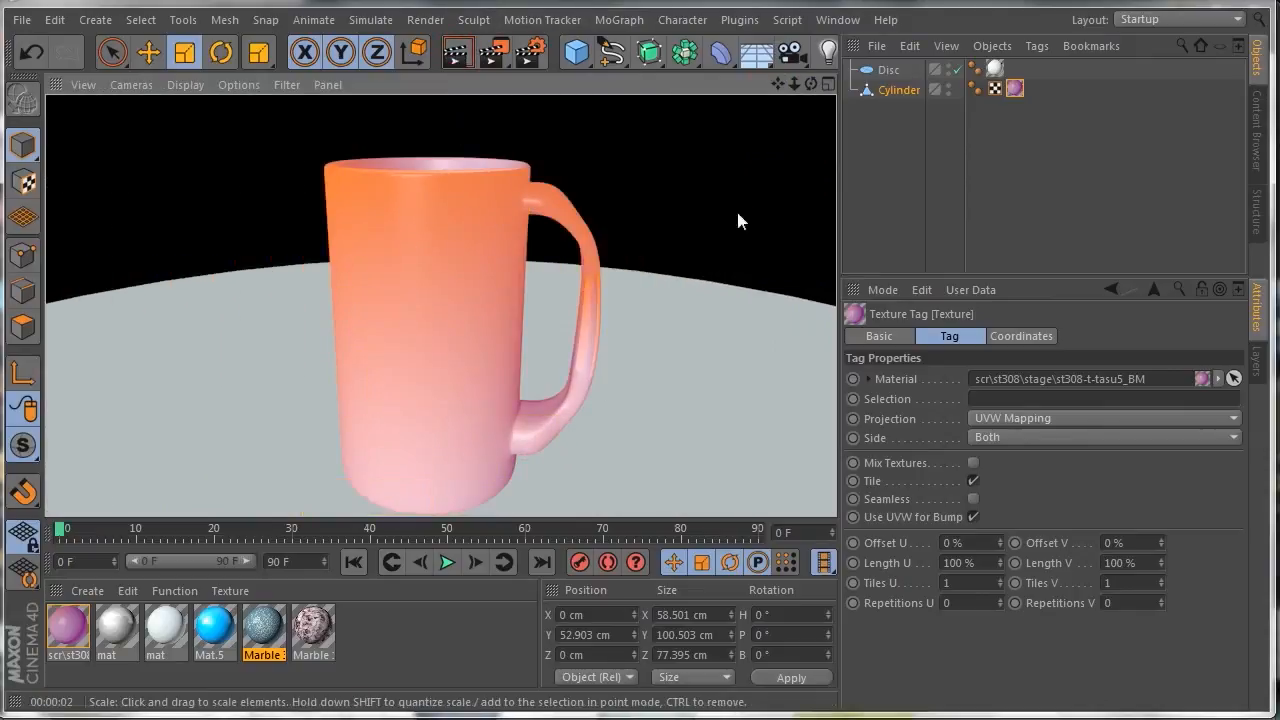
Step: Replace the mug's pink material with the grey reflective "mat" material and render the active view
left_click_drag(811, 85, 797, 192)
left_click(214, 627)
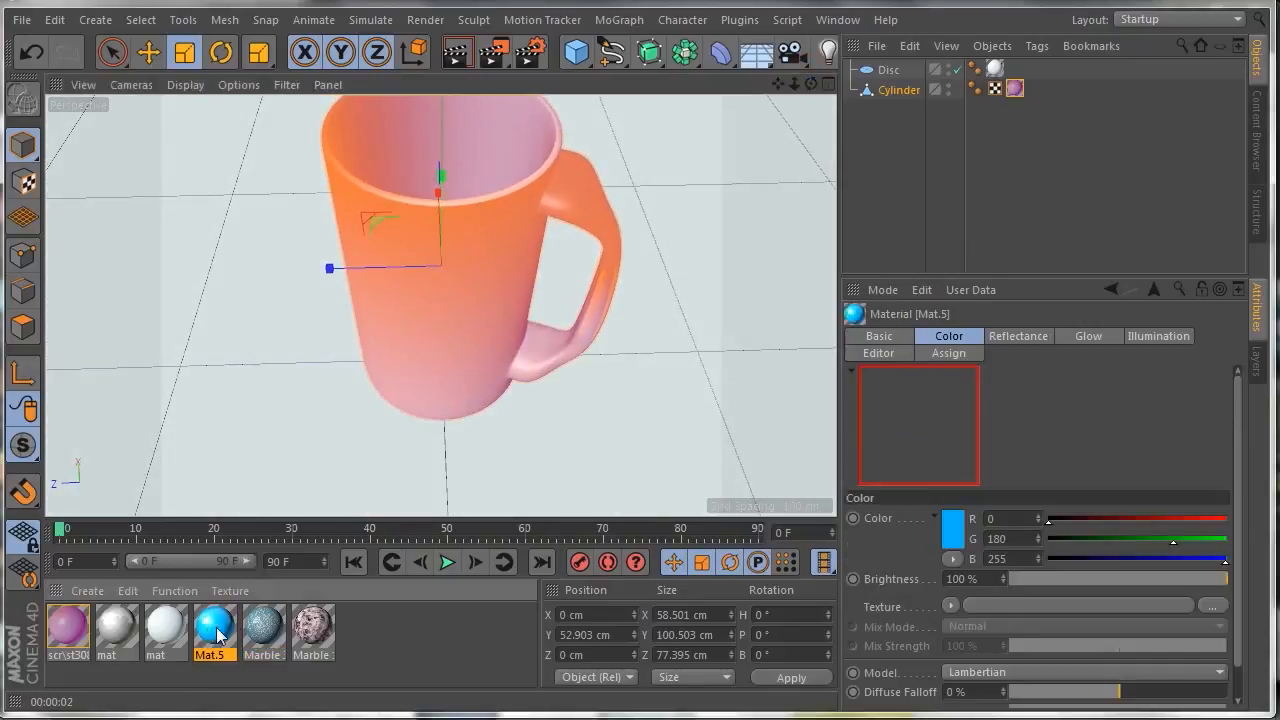
left_click_drag(118, 640, 981, 151)
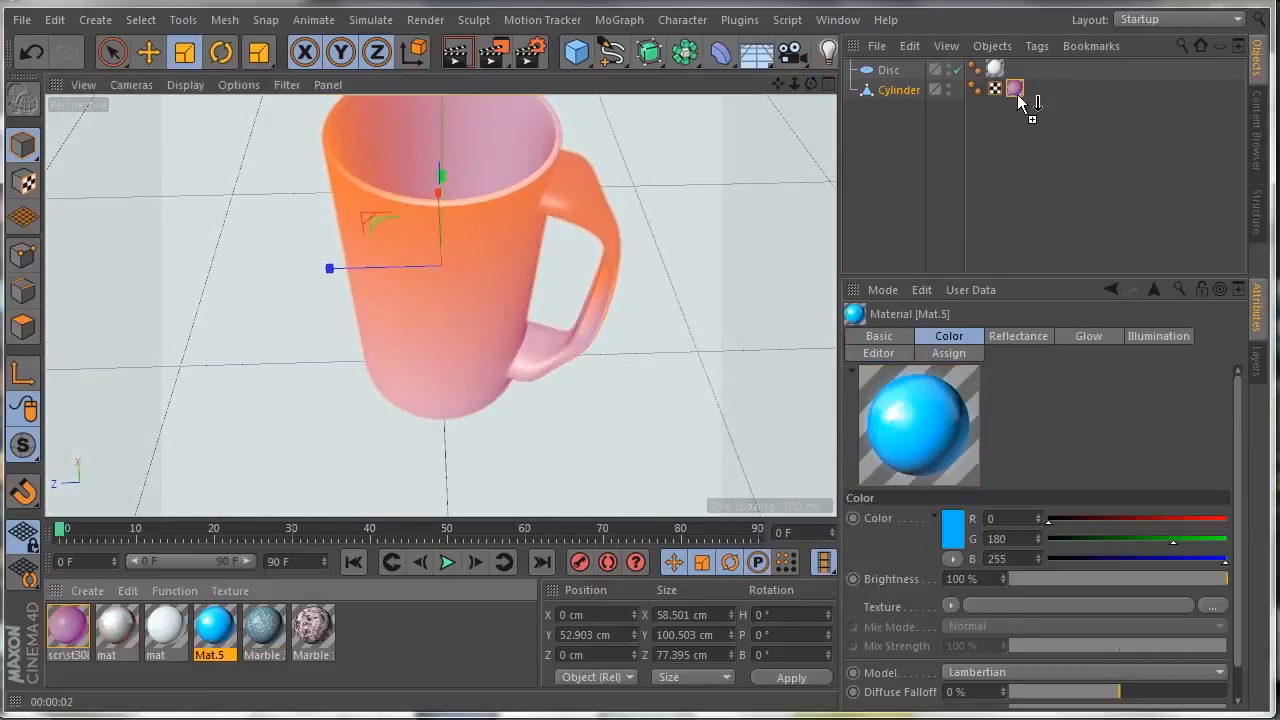
left_click_drag(1016, 95, 1015, 92)
mouse_move(808, 85)
left_mouse_down()
mouse_move(806, 100)
mouse_move(806, 84)
left_mouse_up()
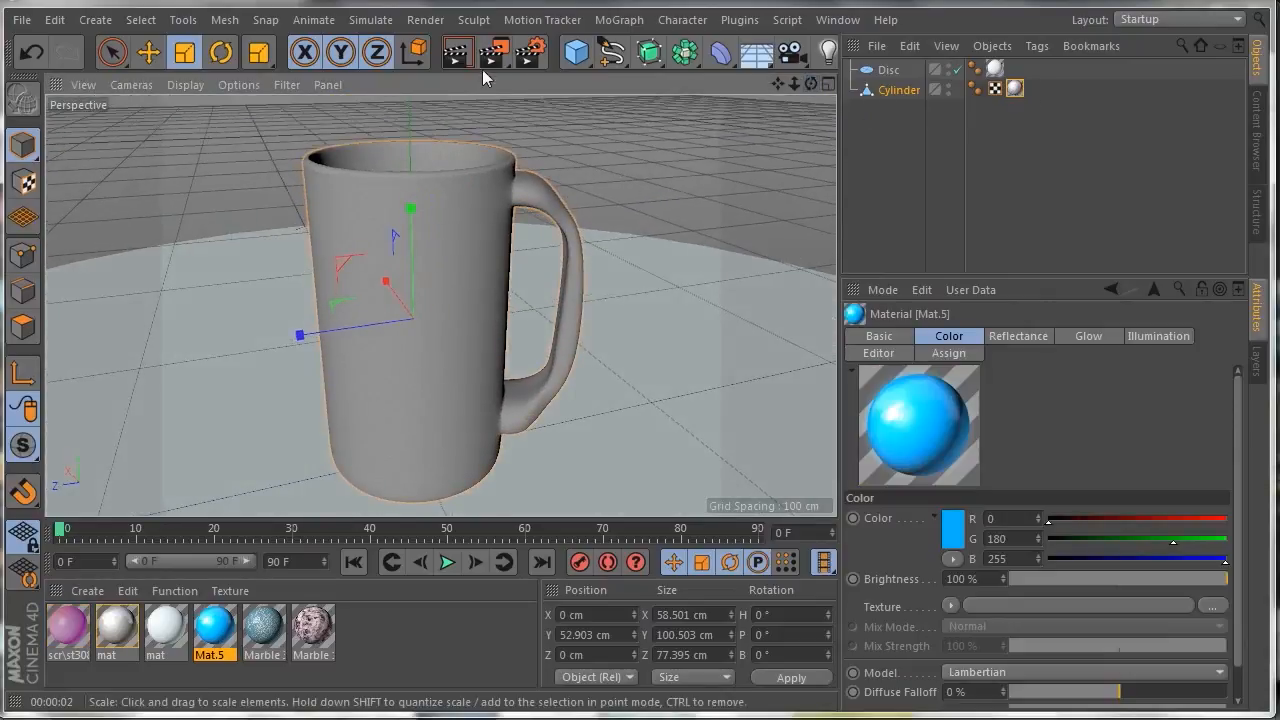
left_click(457, 58)
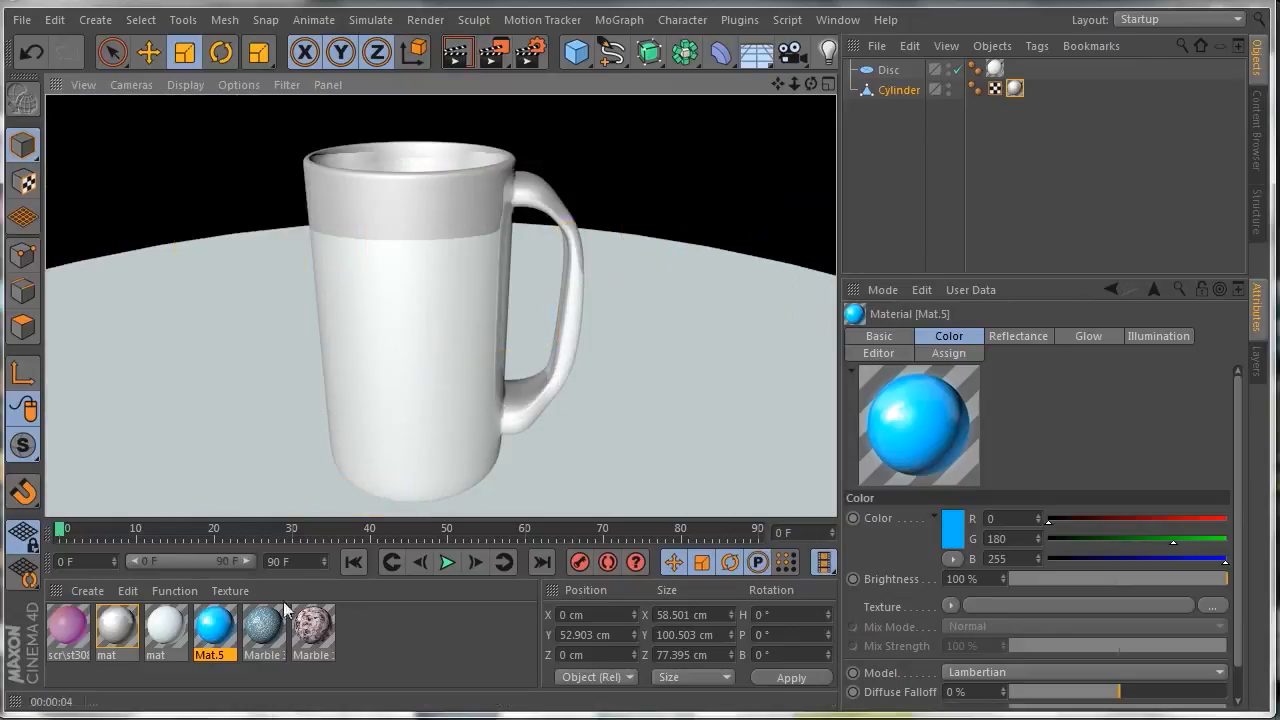
Step: Replace the material on the mug's texture tag with Marble 1 Procedural
left_click(316, 636)
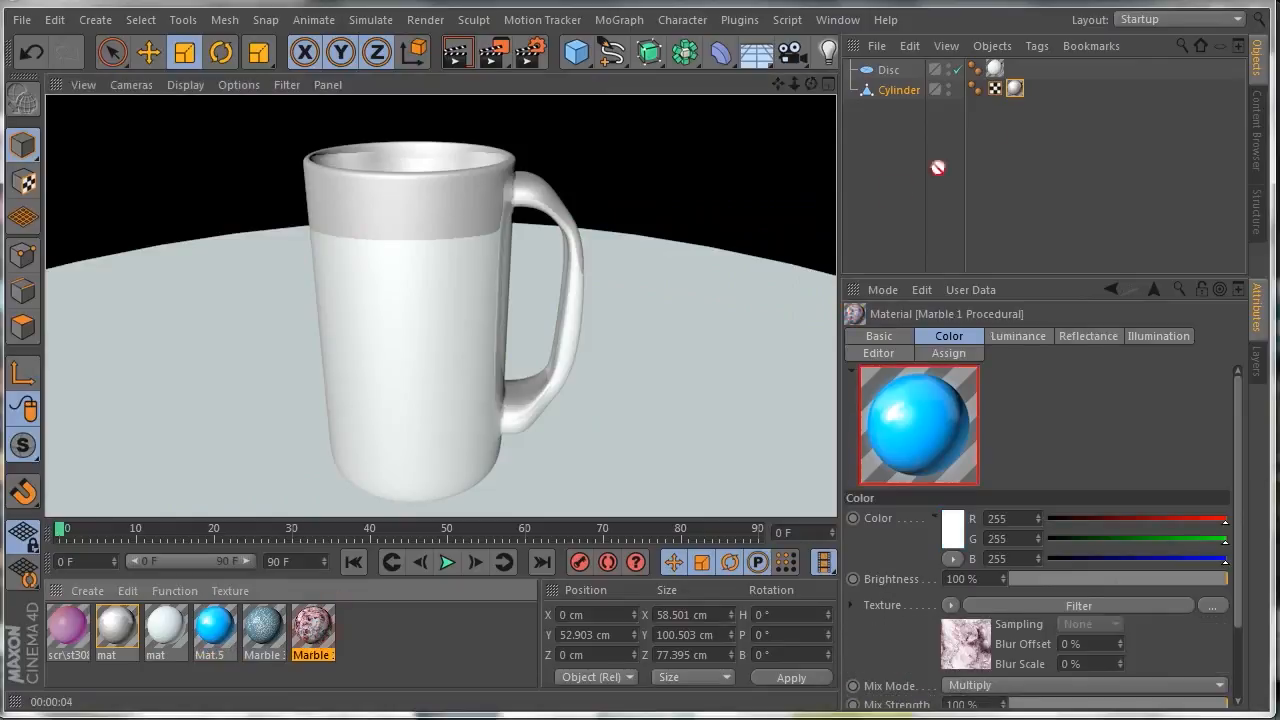
left_click_drag(1017, 93, 1016, 90)
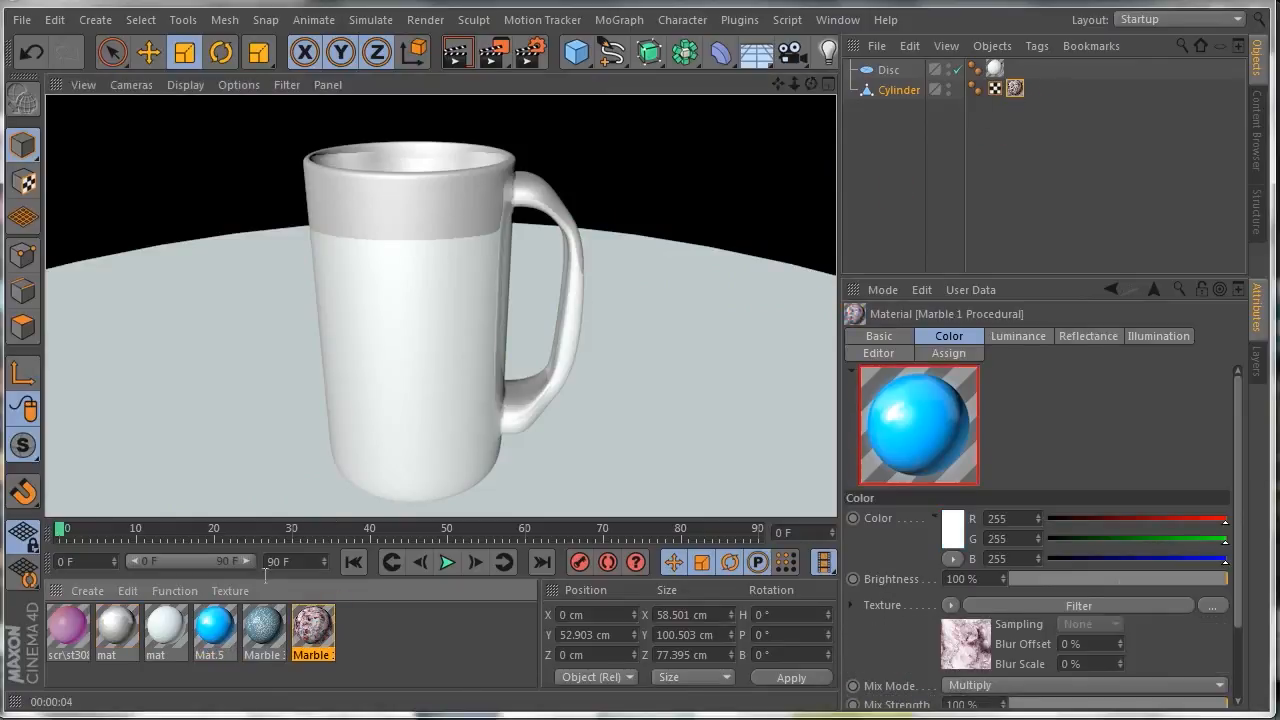
Step: Replace the Disc's material with the pink scr\st308 material and render the active view
left_click_drag(973, 130, 995, 69)
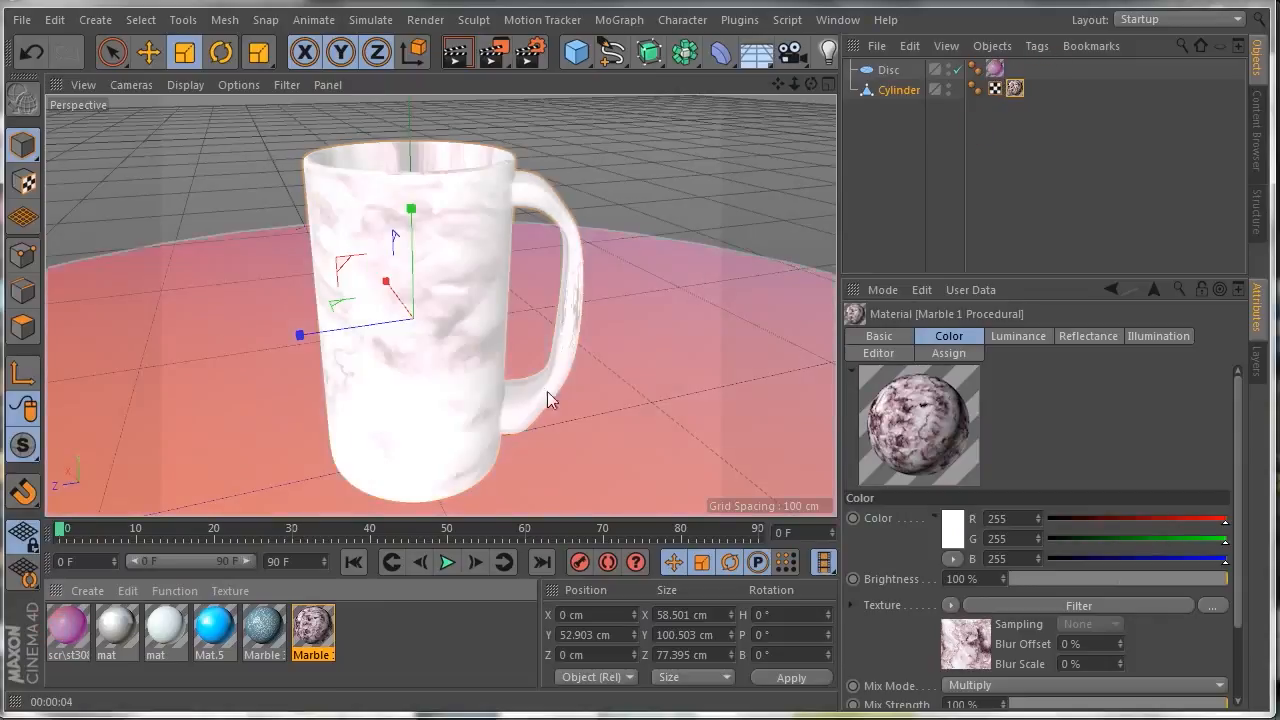
left_click_drag(811, 84, 828, 118)
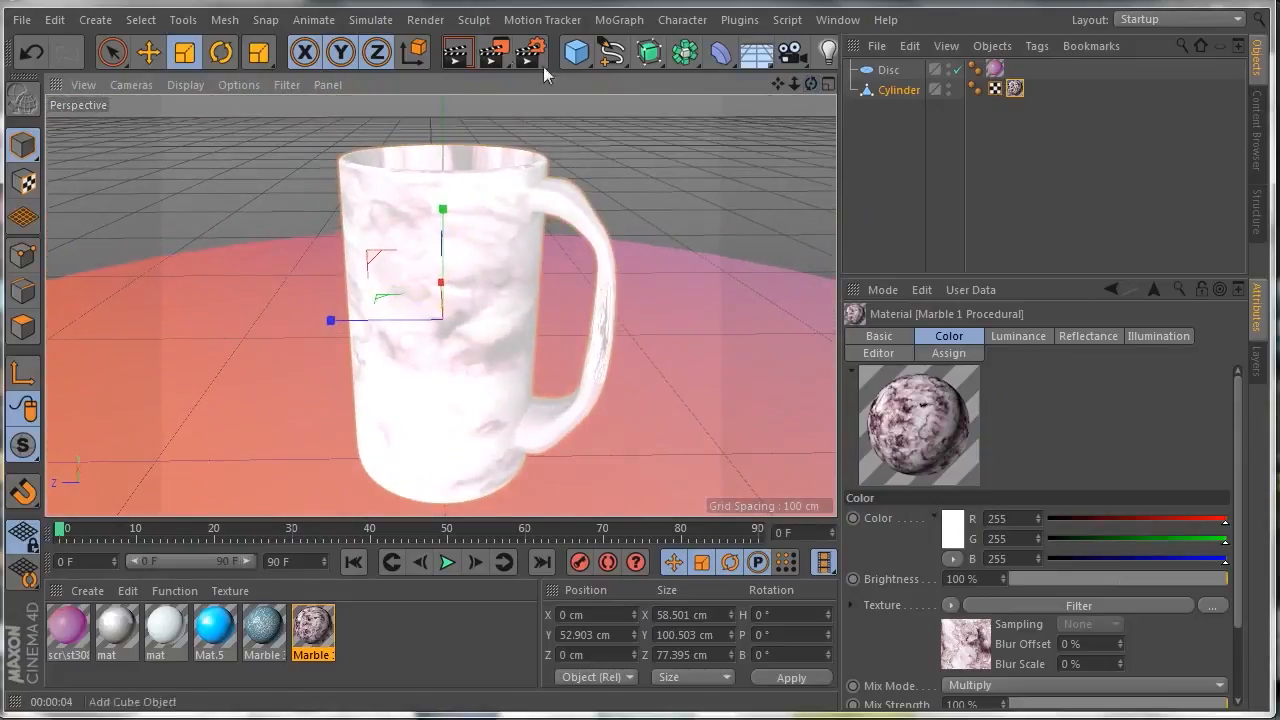
left_click(460, 55)
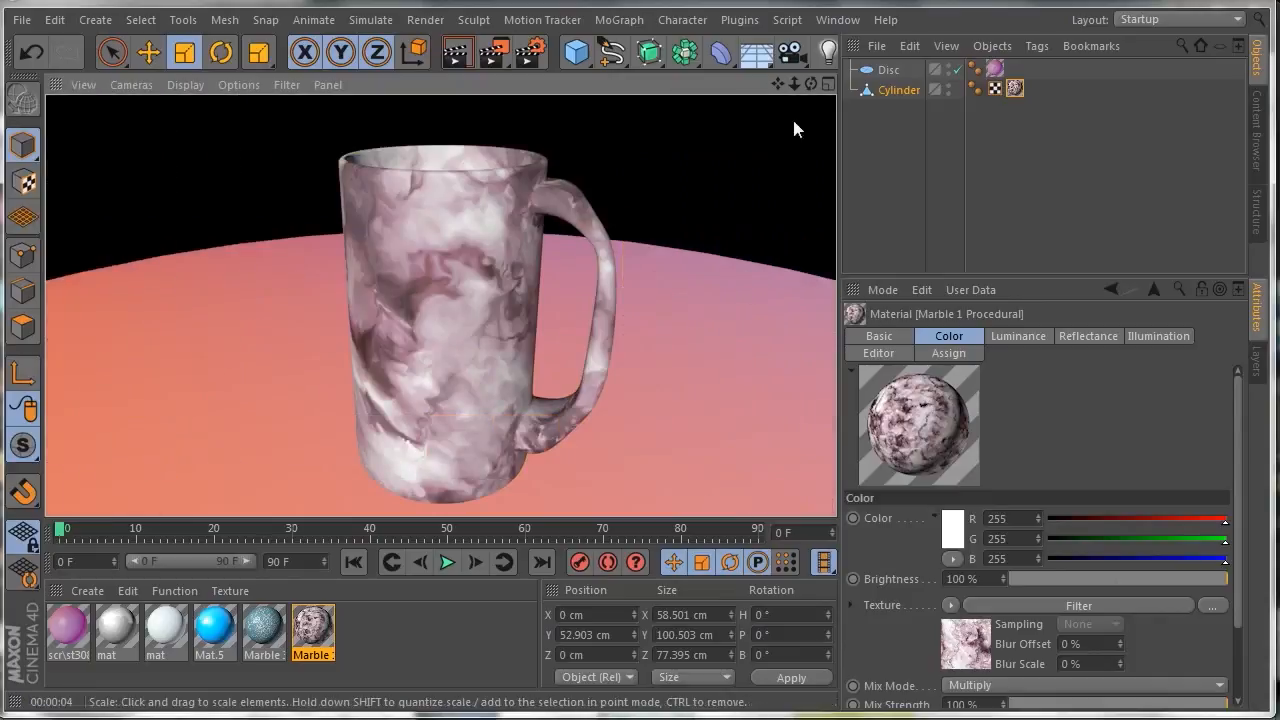
Step: Set the projection of the mug's Marble 1 Procedural texture to Cubic and render the active view
left_click_drag(799, 82, 1077, 610)
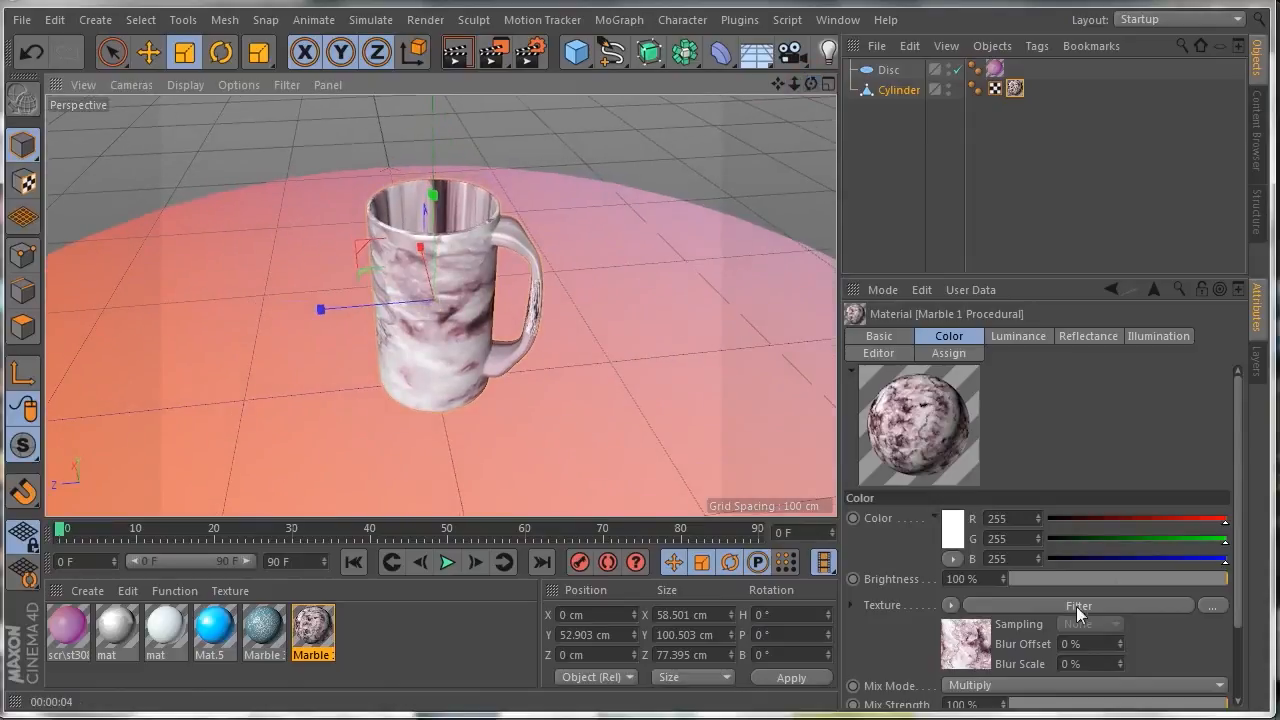
left_click(1015, 88)
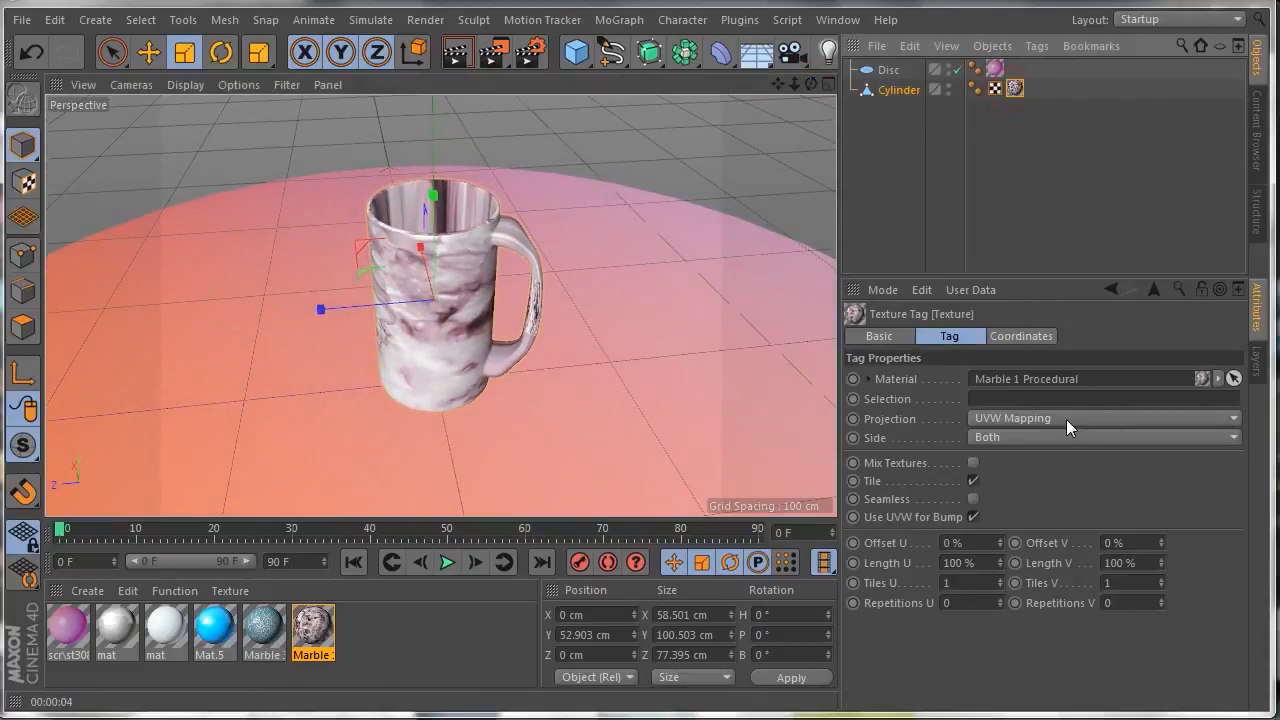
left_click(1062, 418)
left_click(995, 498)
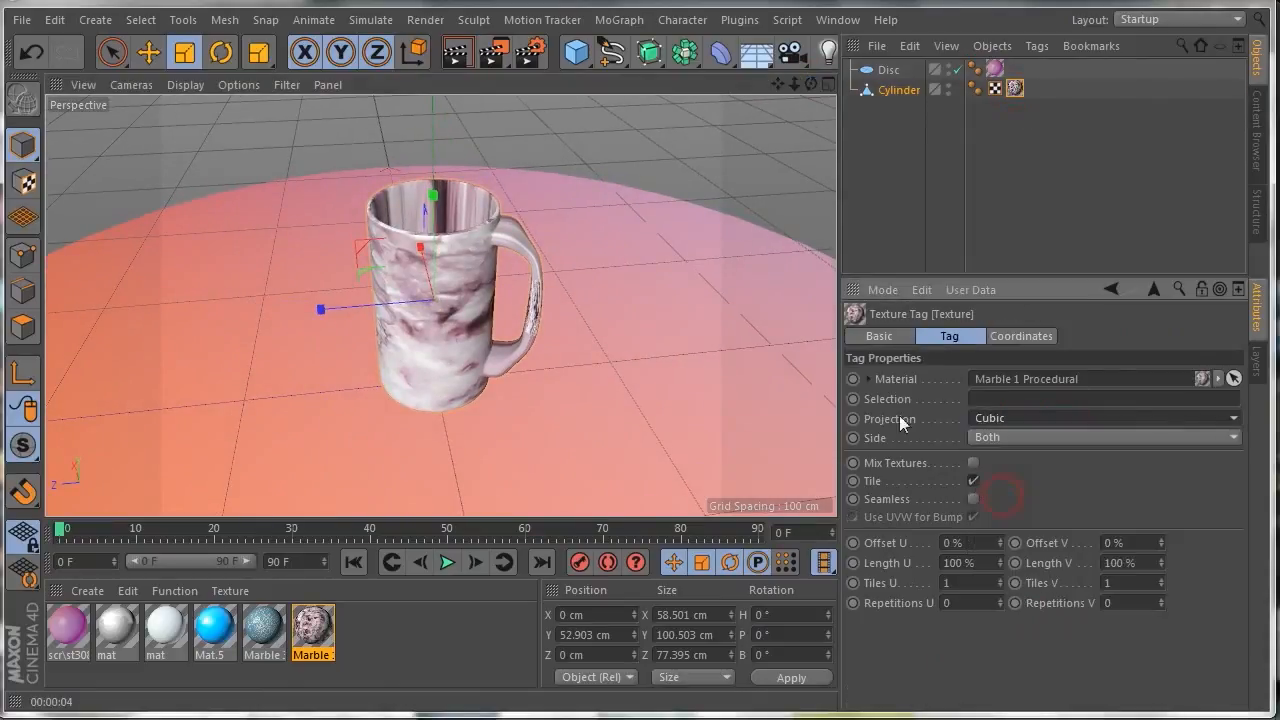
mouse_move(812, 83)
left_mouse_down()
mouse_move(860, 110)
mouse_move(960, 120)
mouse_move(815, 85)
left_mouse_up()
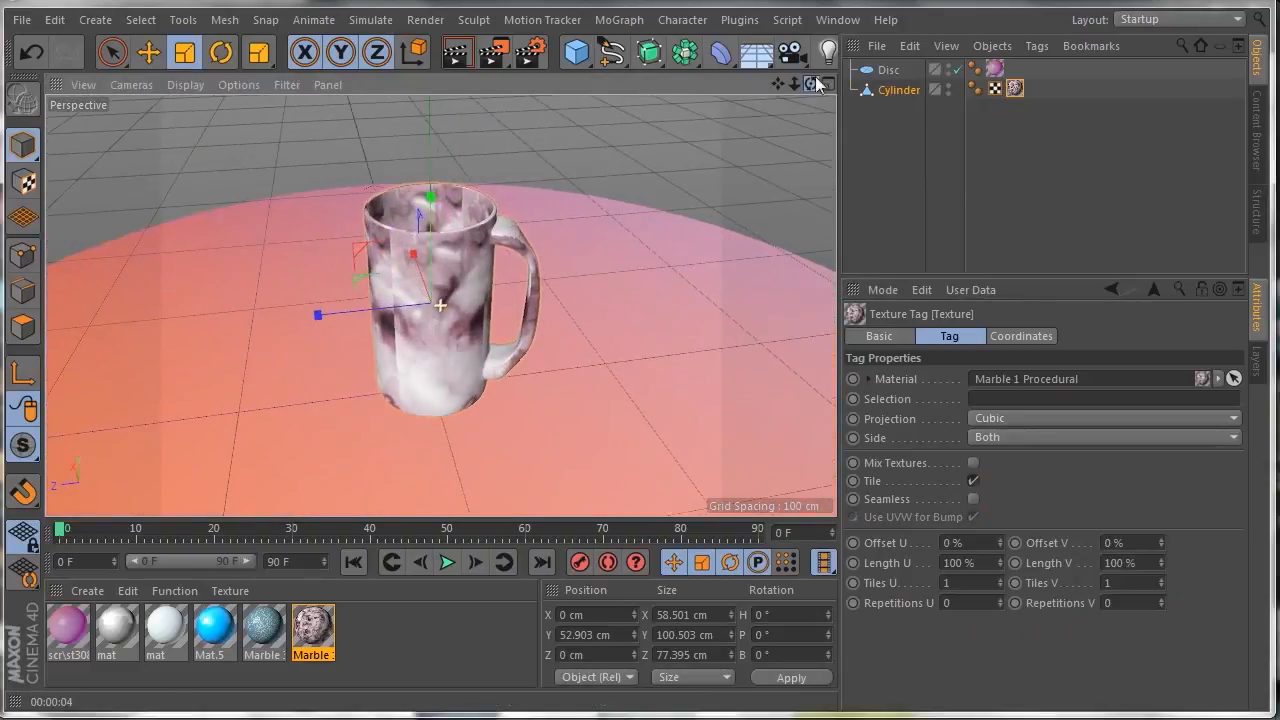
left_click(455, 58)
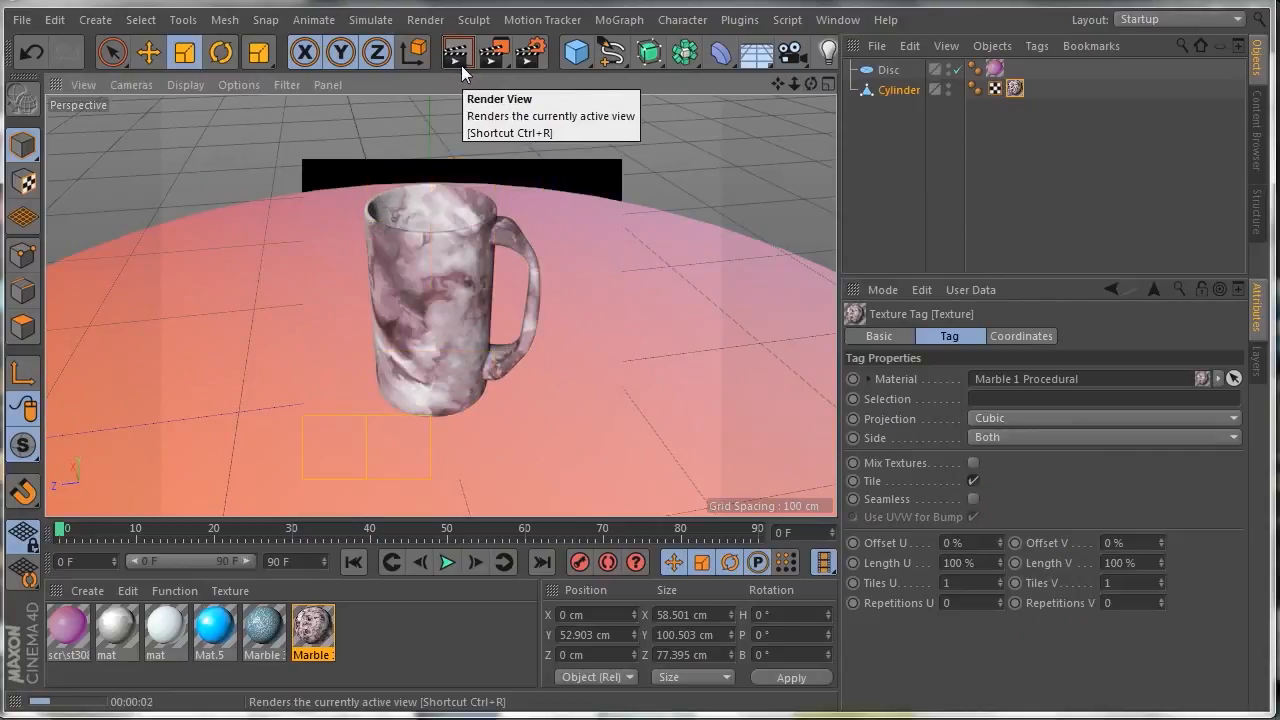
Step: Add a Physical Sky to the scene and load the clear blue sky preset for it
left_click(760, 57)
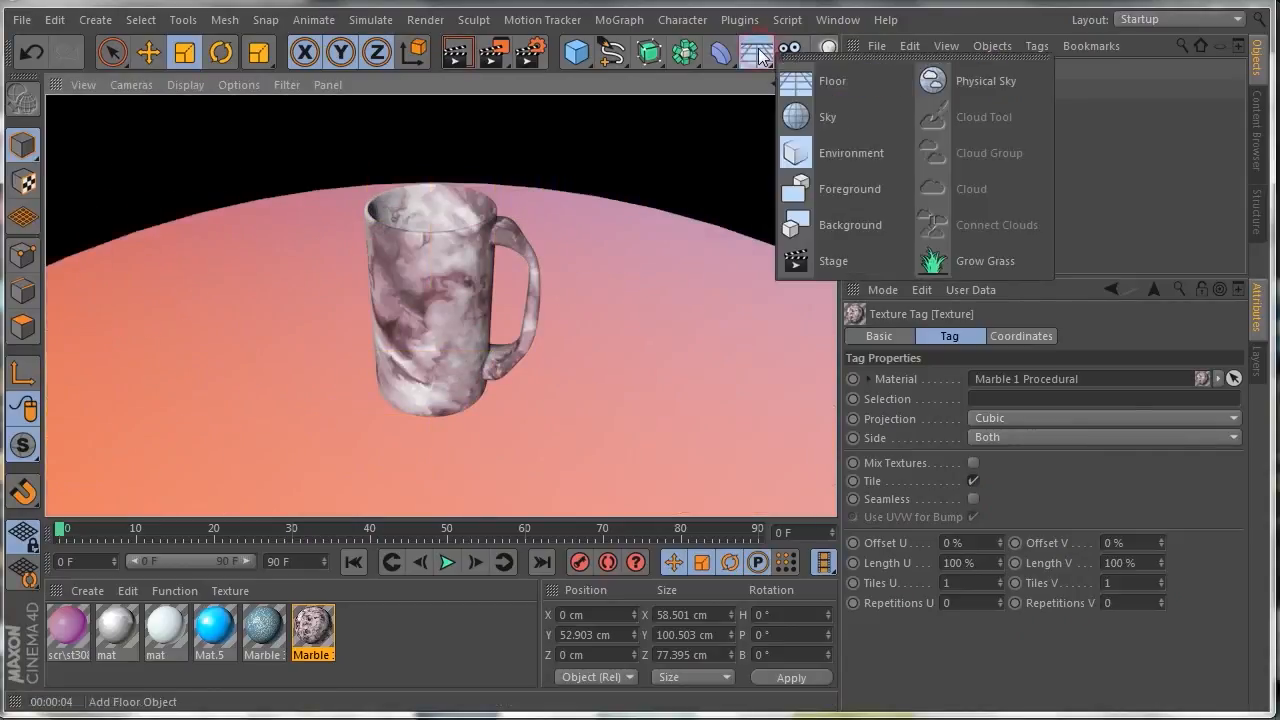
left_click(1008, 82)
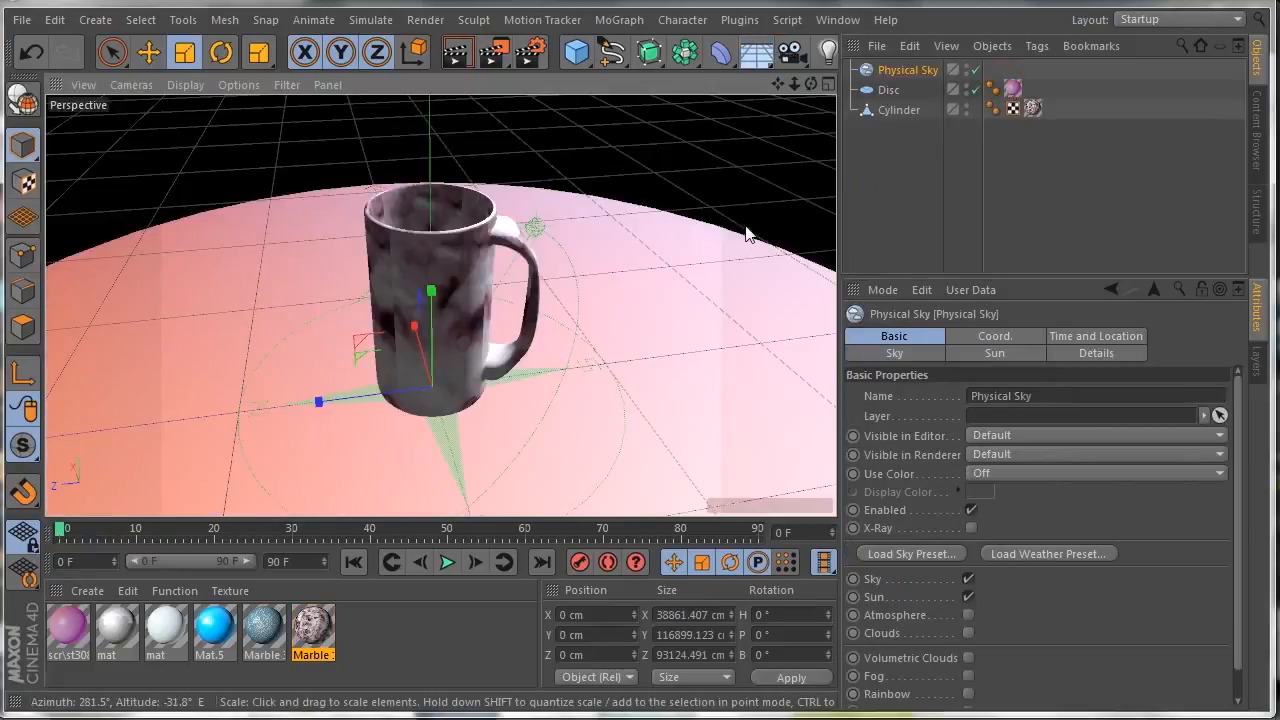
left_click(912, 554)
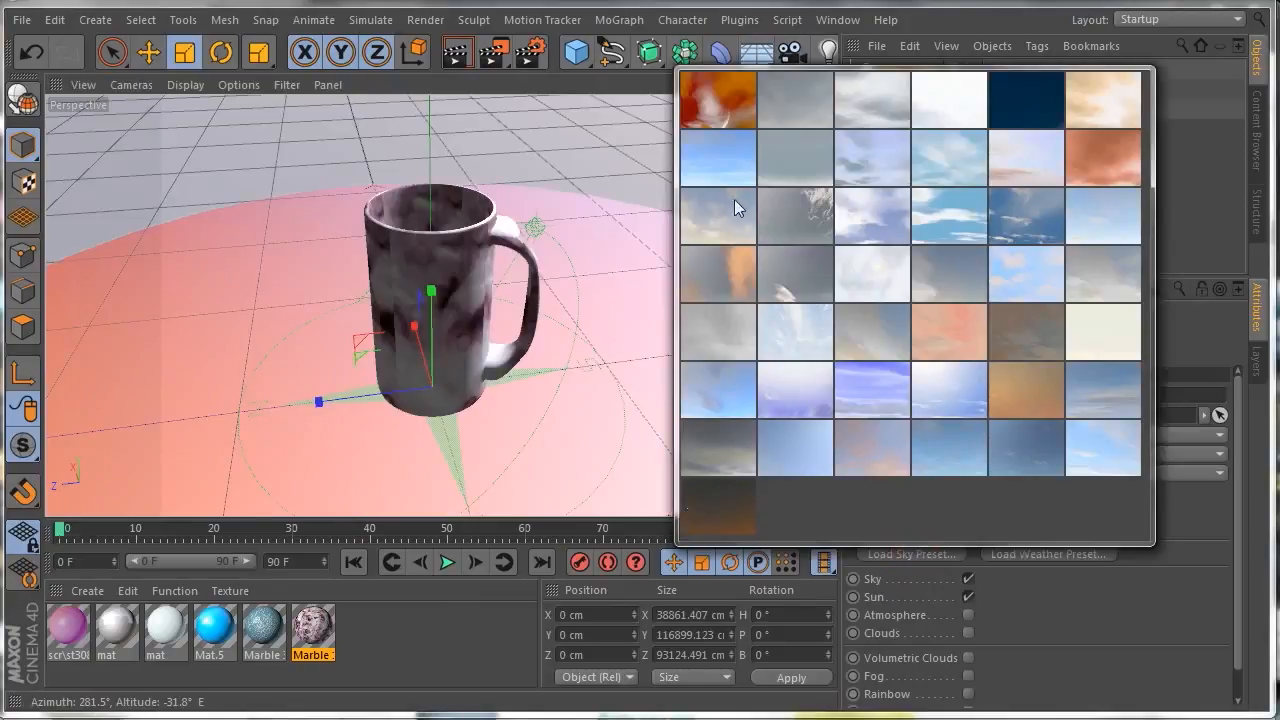
left_click(722, 158)
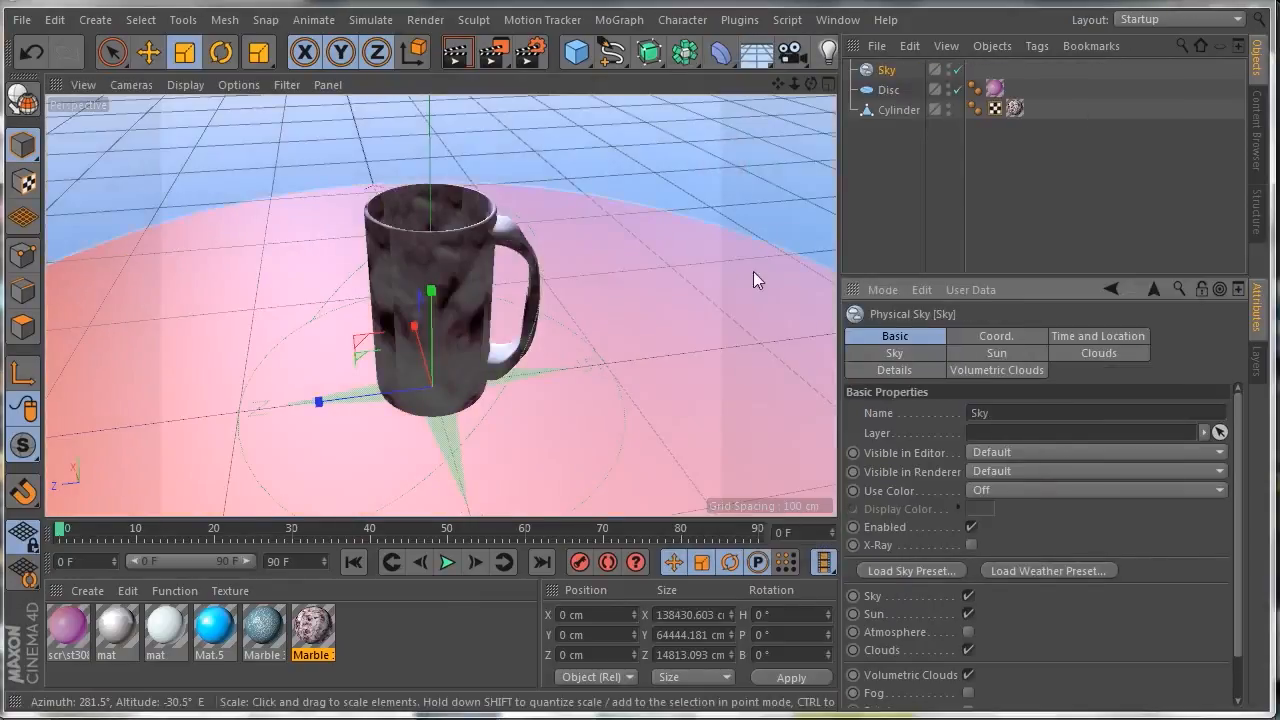
Step: Set the render output to the Film/Video preset HDV/HDTV 720 25 and close the render settings
mouse_move(811, 84)
left_mouse_down()
mouse_move(820, 40)
mouse_move(812, 88)
mouse_move(799, 90)
left_mouse_up()
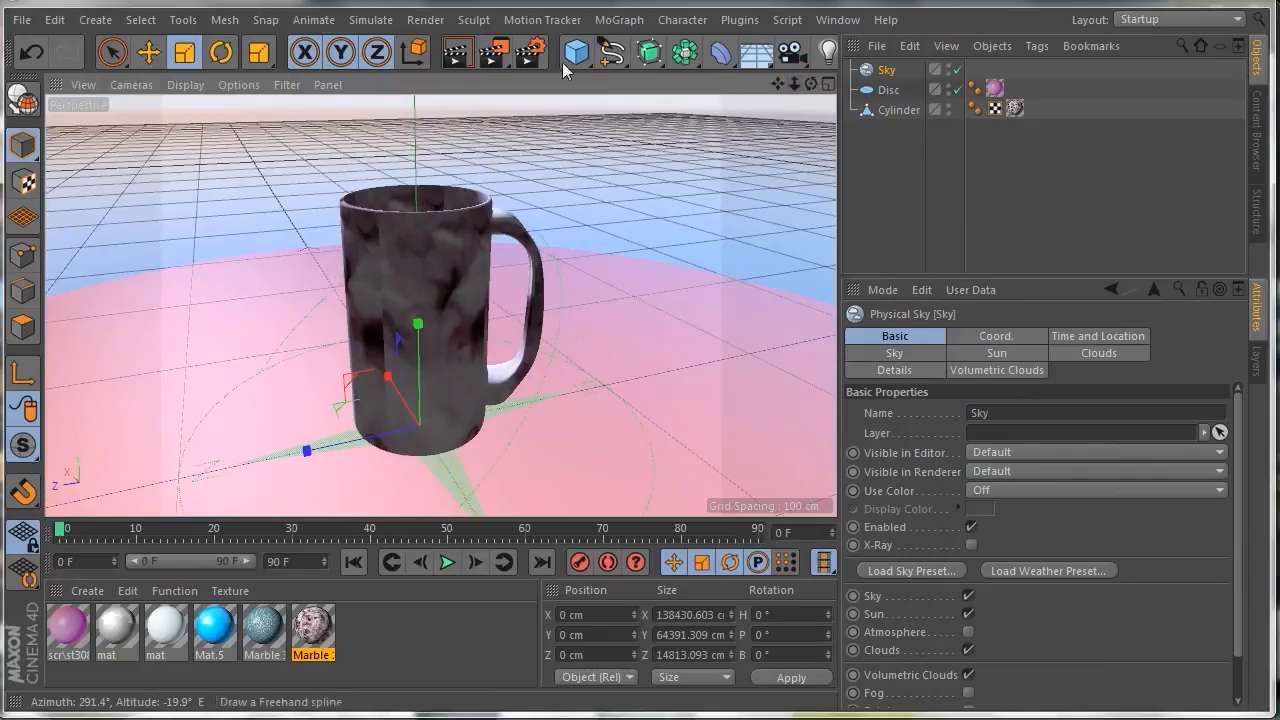
left_click(530, 52)
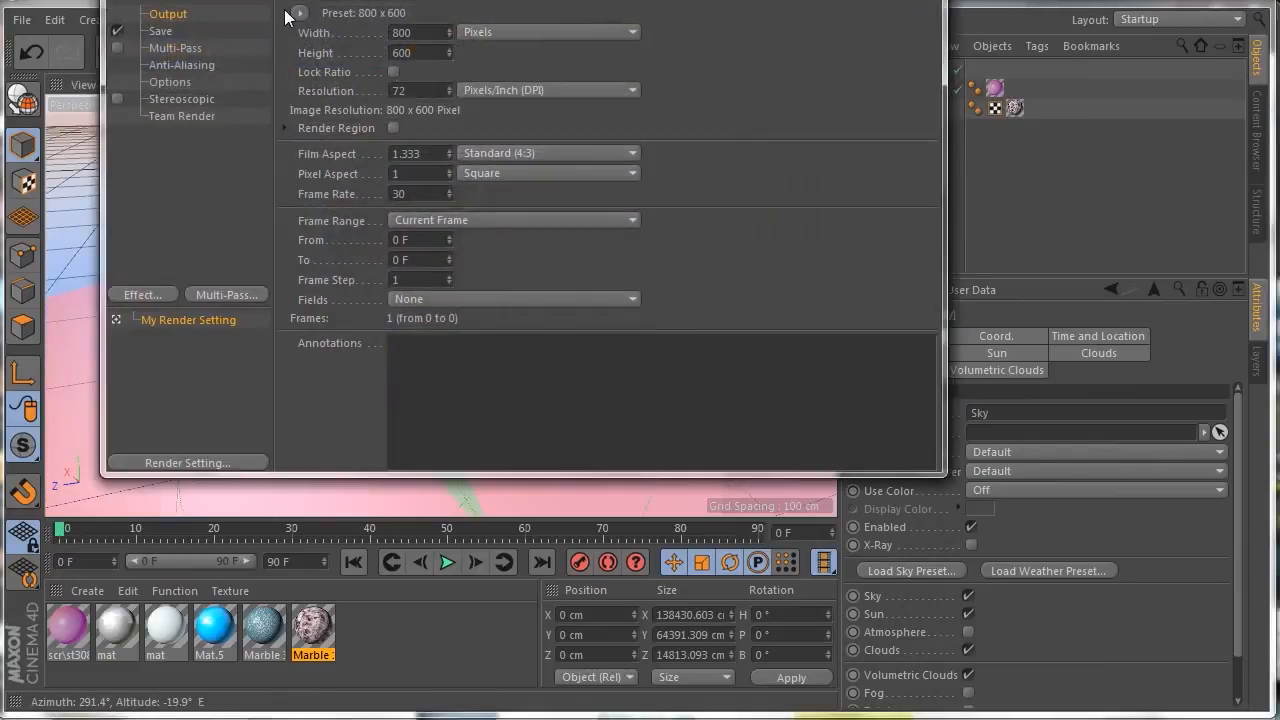
left_click(299, 14)
mouse_move(355, 75)
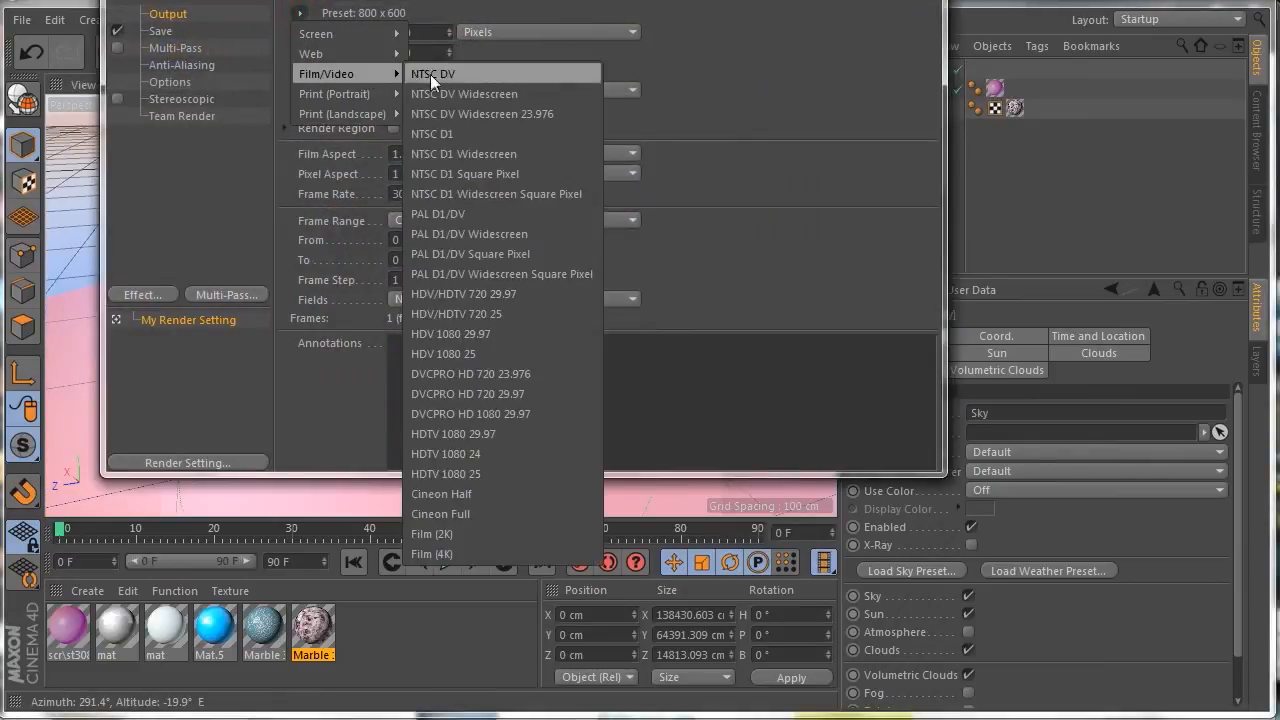
left_click(496, 315)
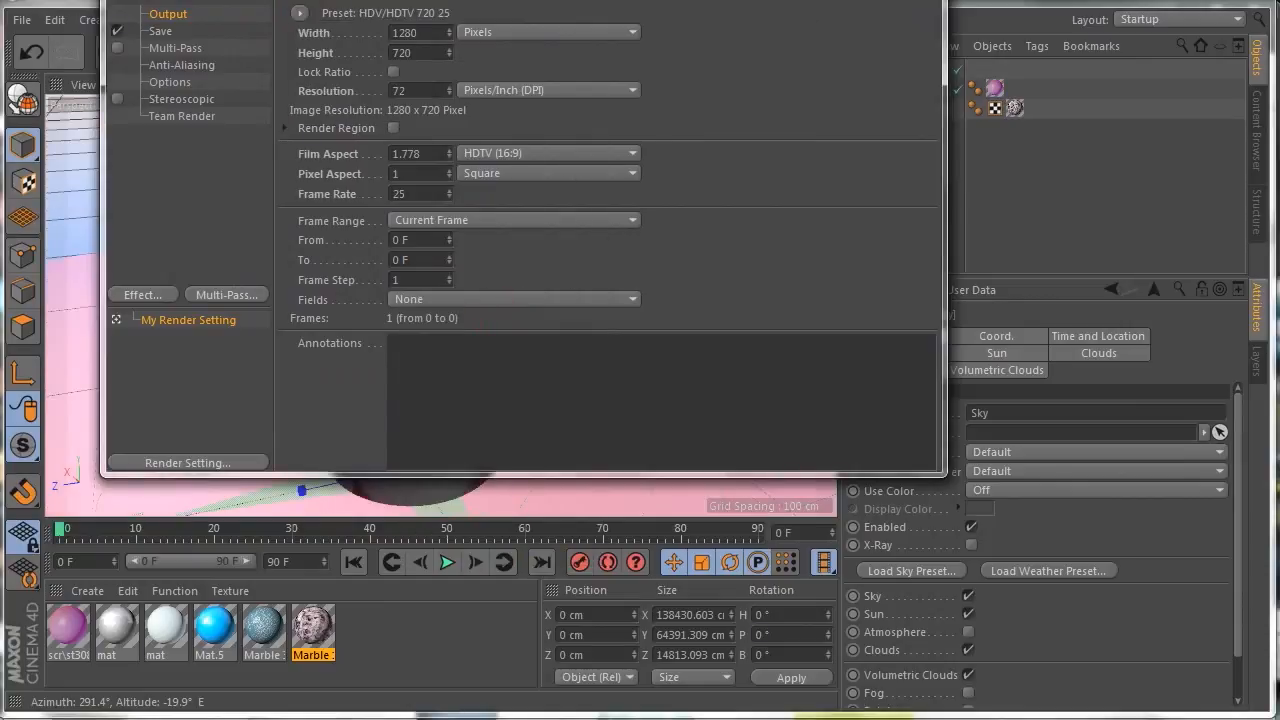
left_click_drag(815, 0, 831, 109)
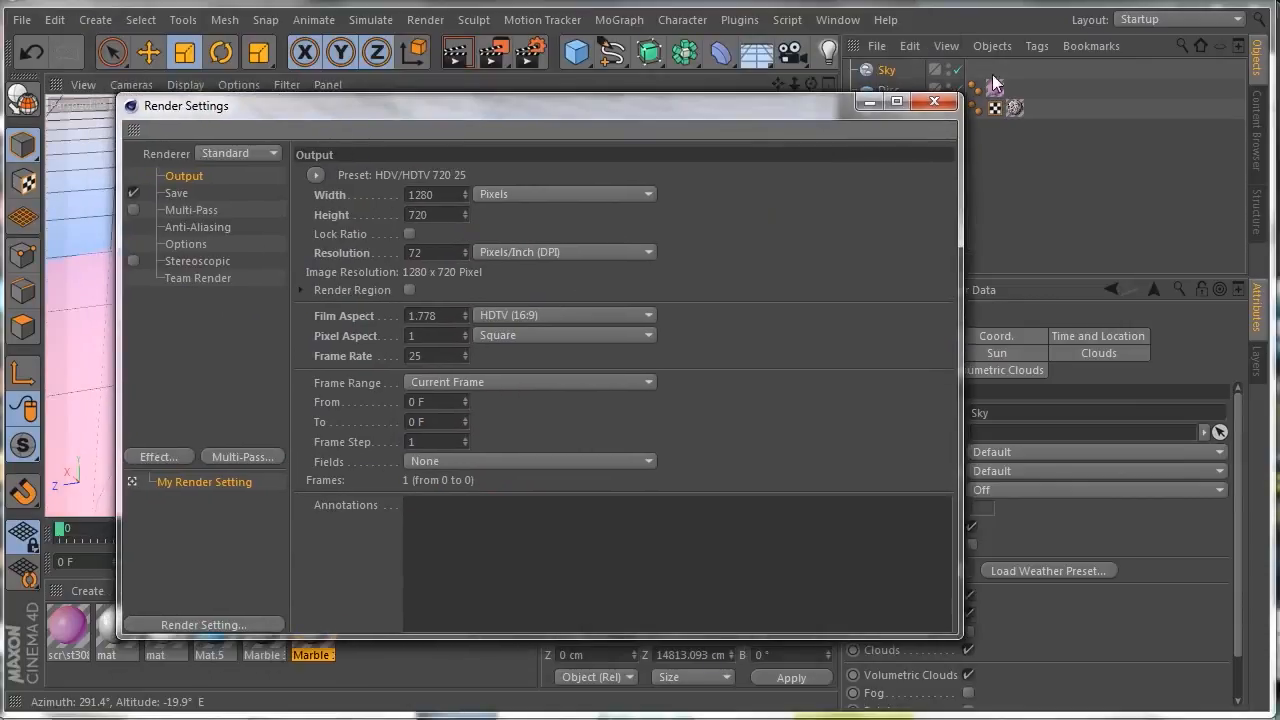
left_click(934, 101)
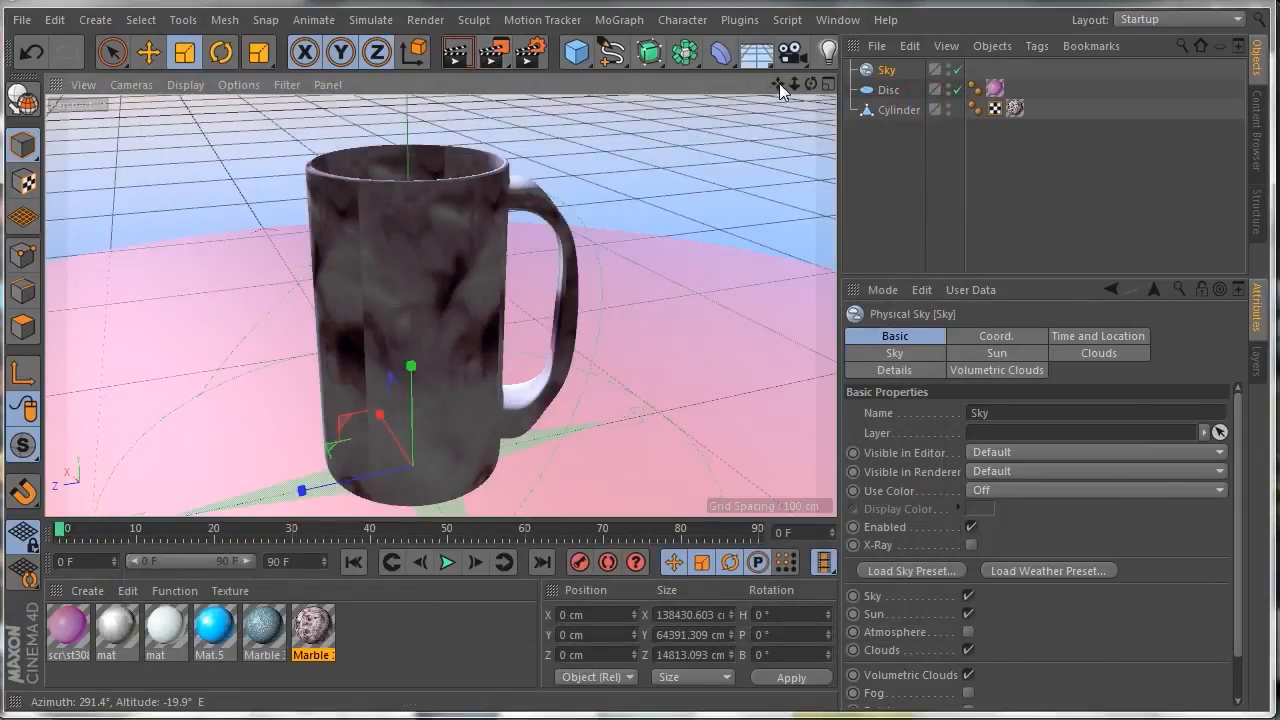
Step: Render the scene to the Picture Viewer and fit the whole image in its window
left_click(493, 52)
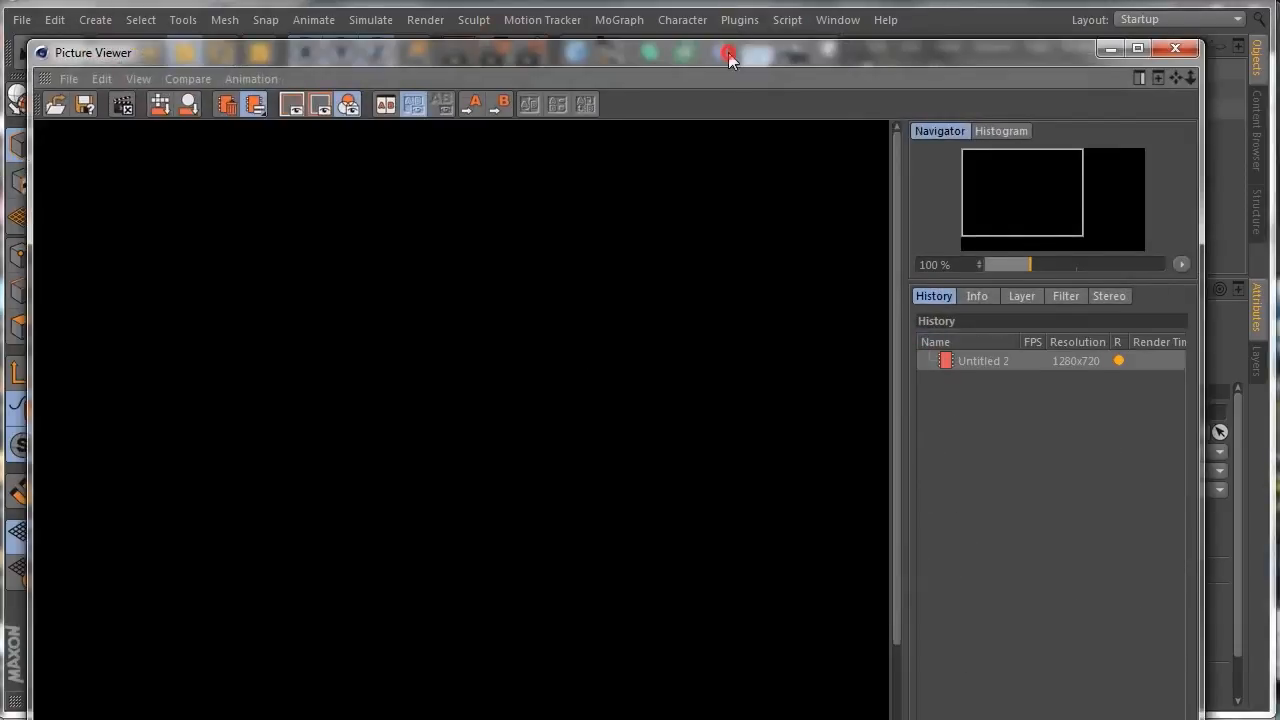
left_click_drag(730, 60, 746, 0)
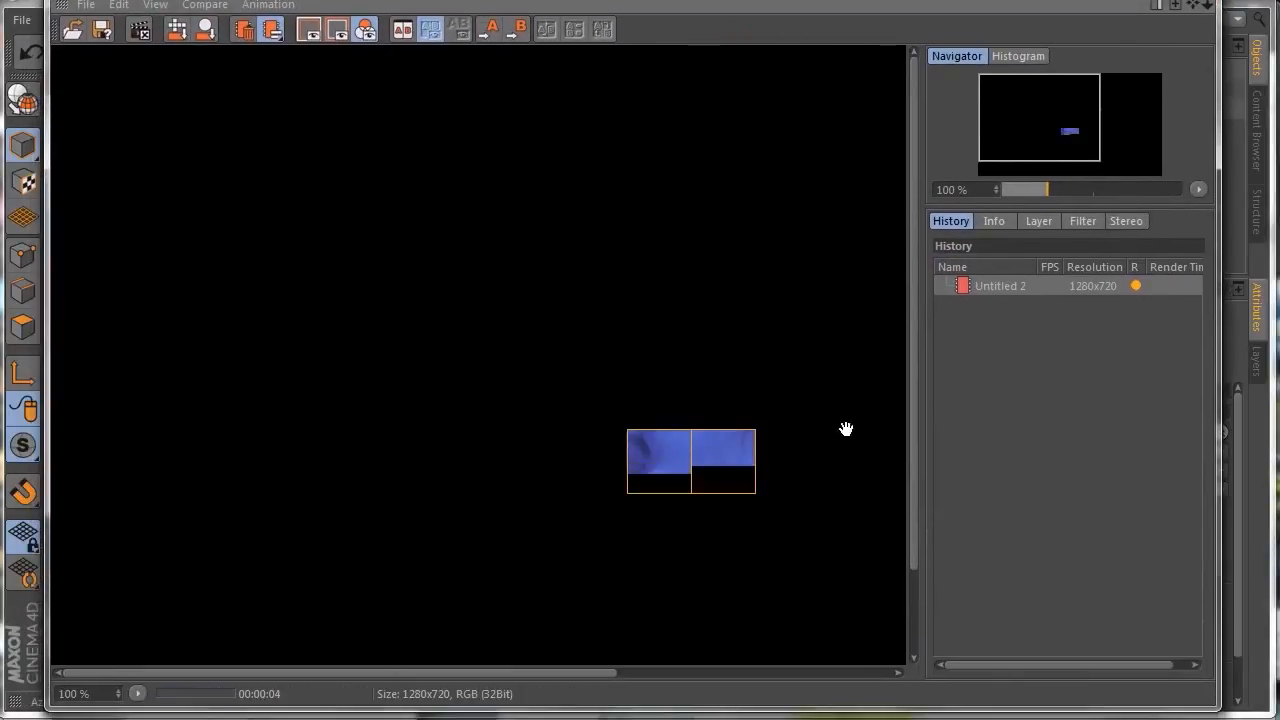
left_click(1198, 190)
left_click(1224, 204)
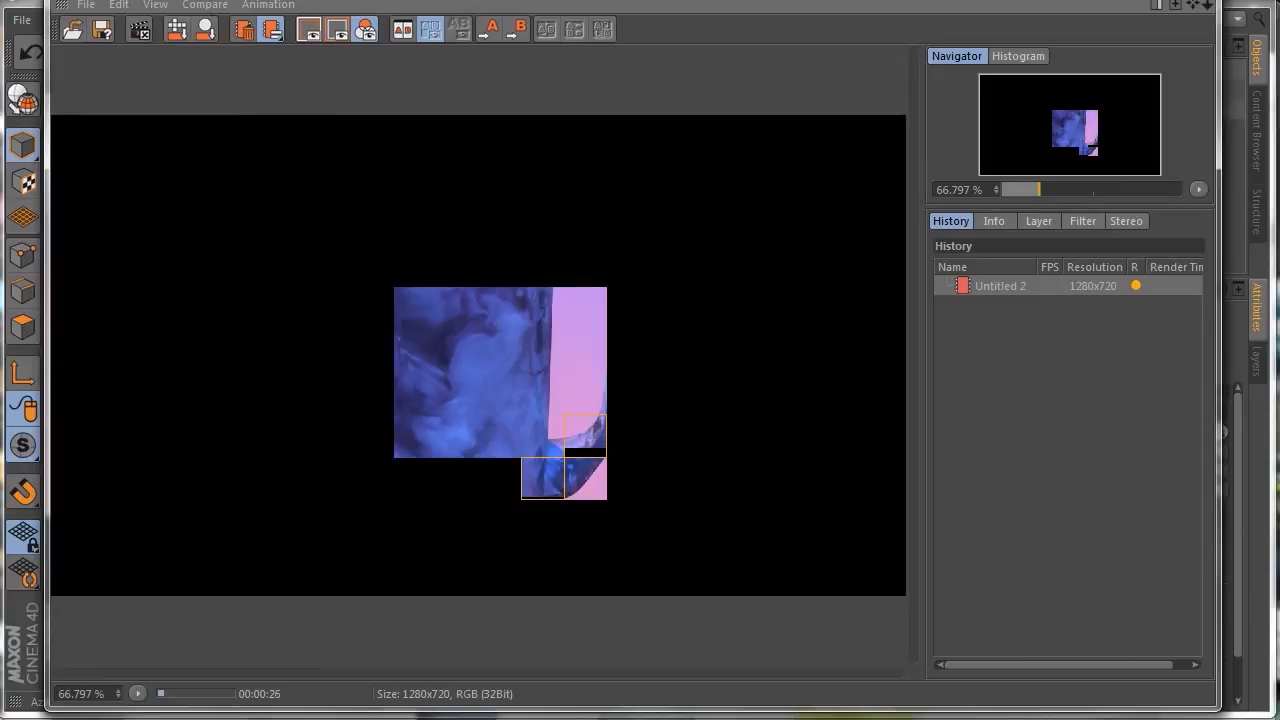
left_click_drag(308, 0, 311, 38)
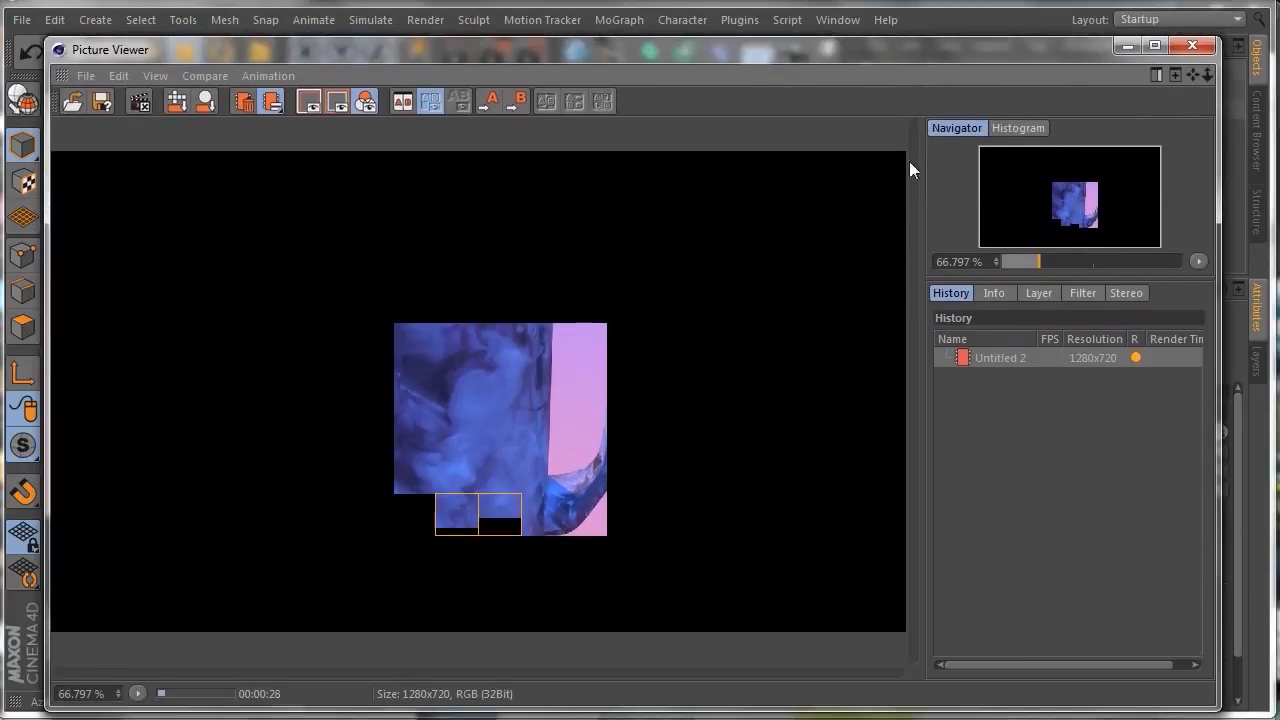
Step: Bring up the reference image 2 of the two finished mugs in Windows Photo Viewer, examine it beside the running render, and put it away
left_click(1198, 261)
left_click(1228, 276)
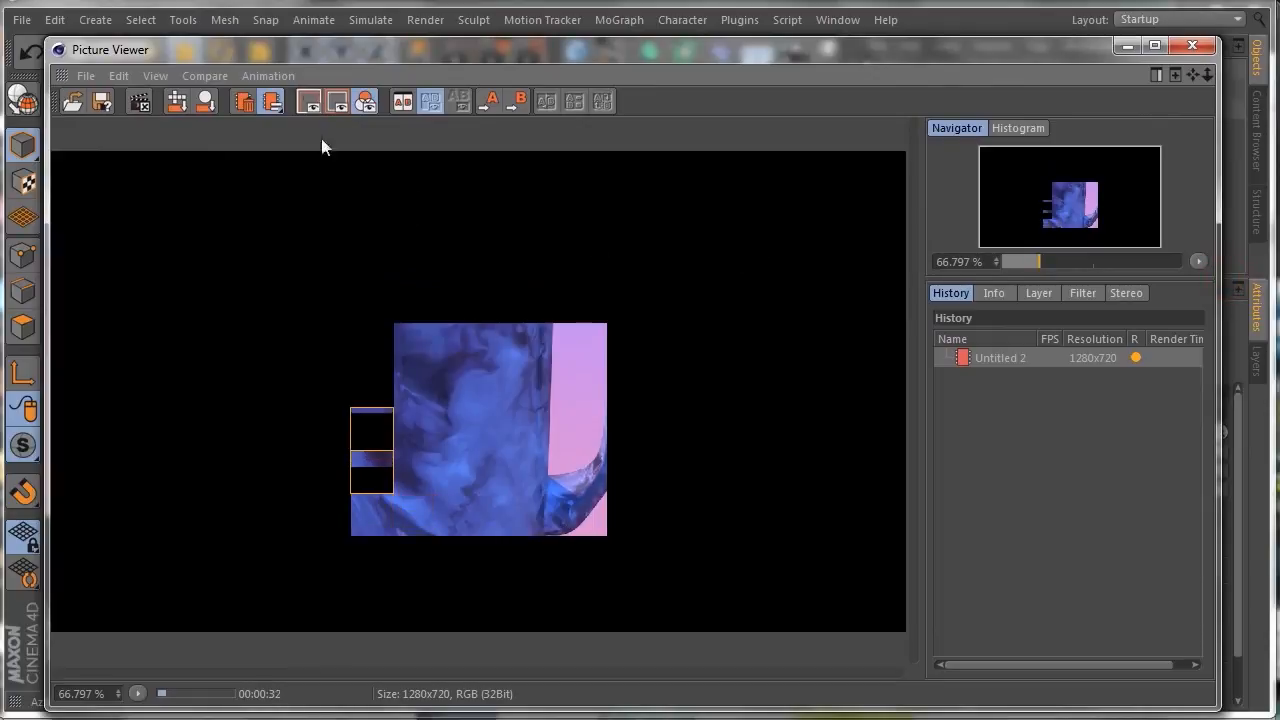
left_click_drag(291, 49, 270, 30)
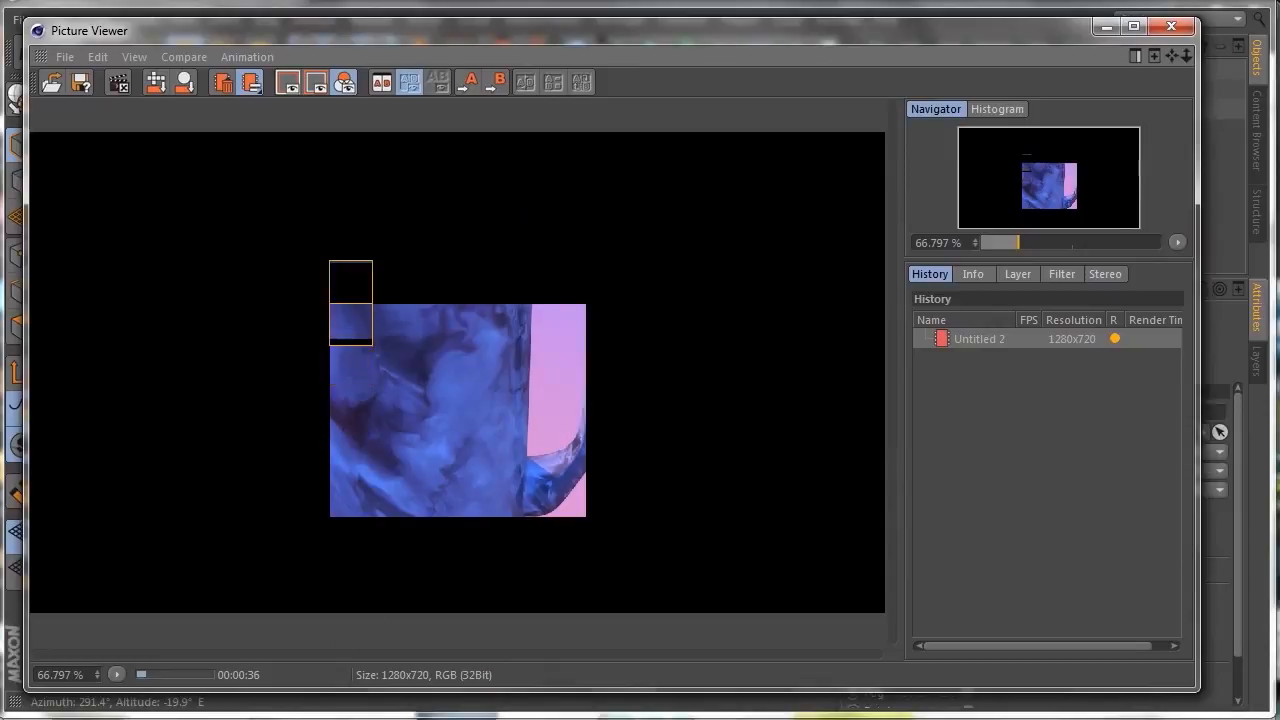
left_click(410, 718)
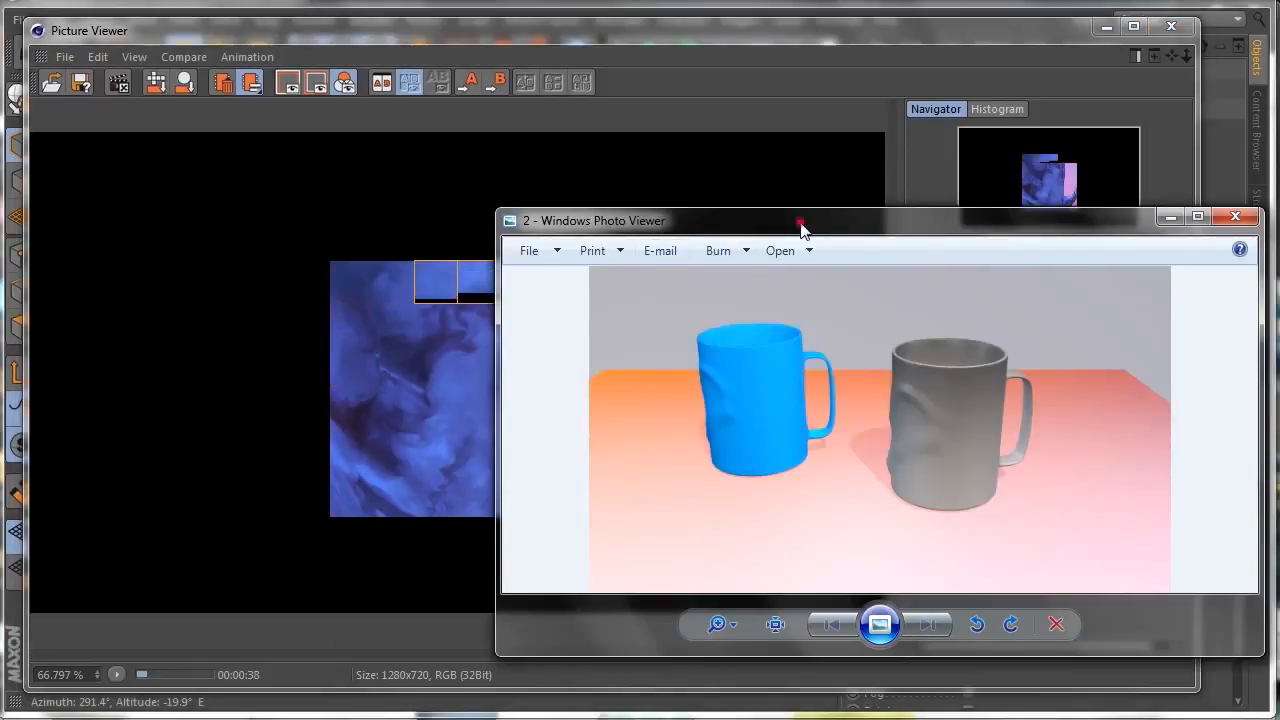
left_click_drag(800, 222, 845, 122)
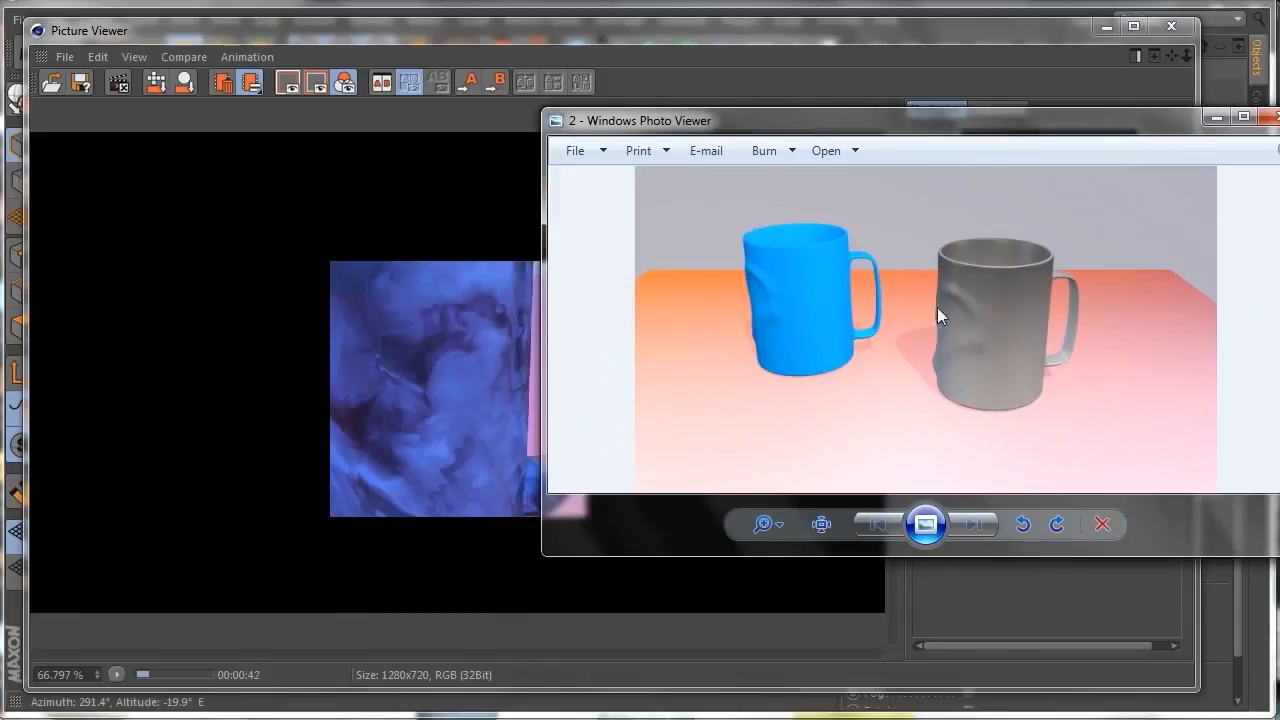
left_click_drag(1157, 125, 1008, 132)
left_click(1137, 124)
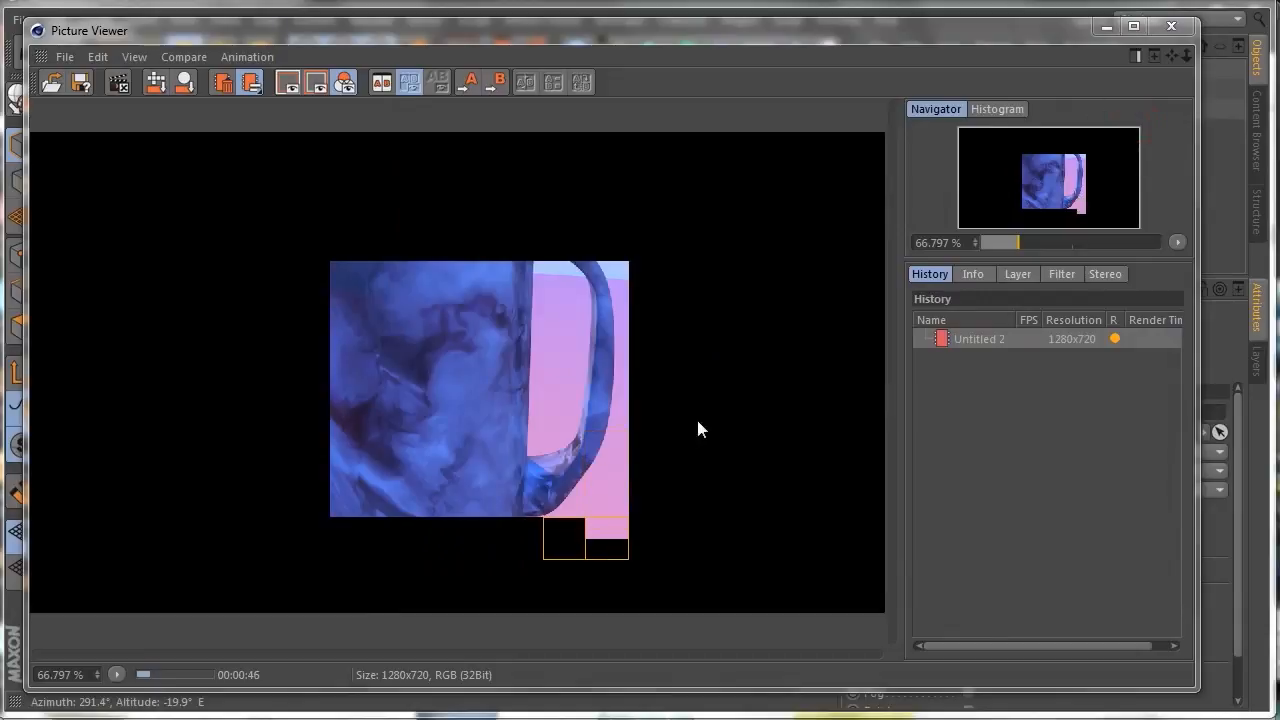
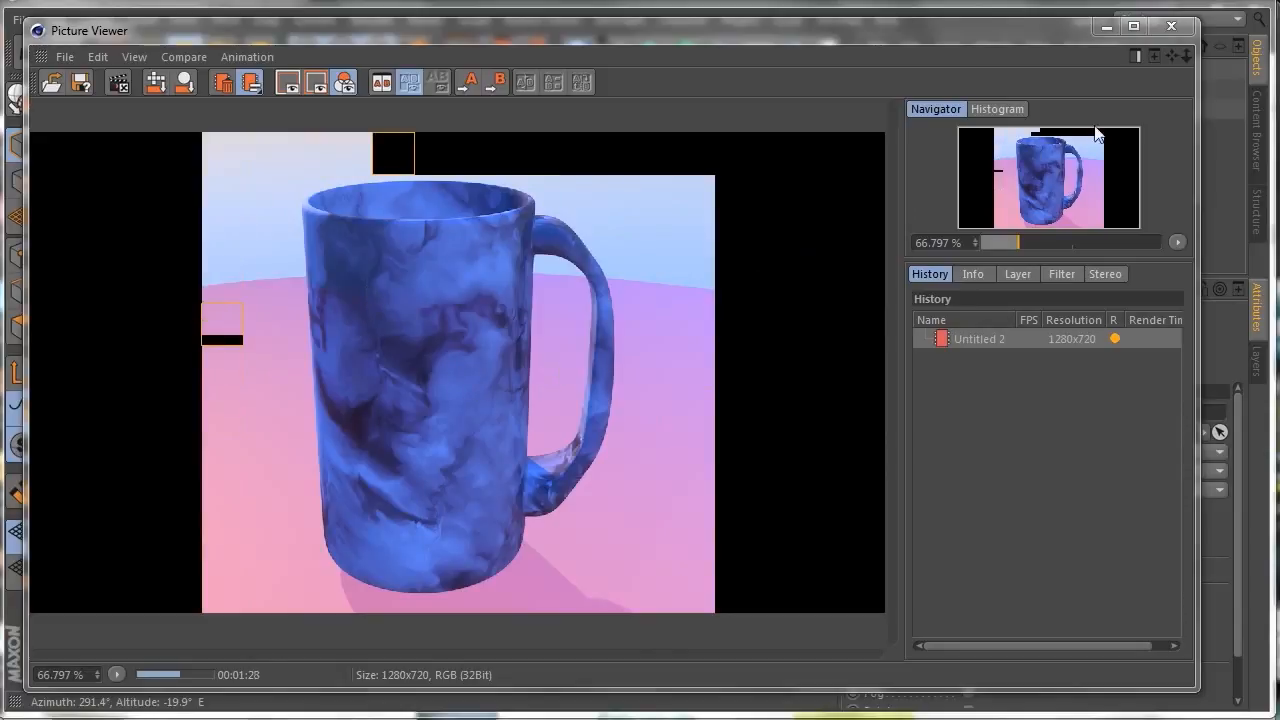
Step: Stop the running render and close the Picture Viewer
left_click(1170, 29)
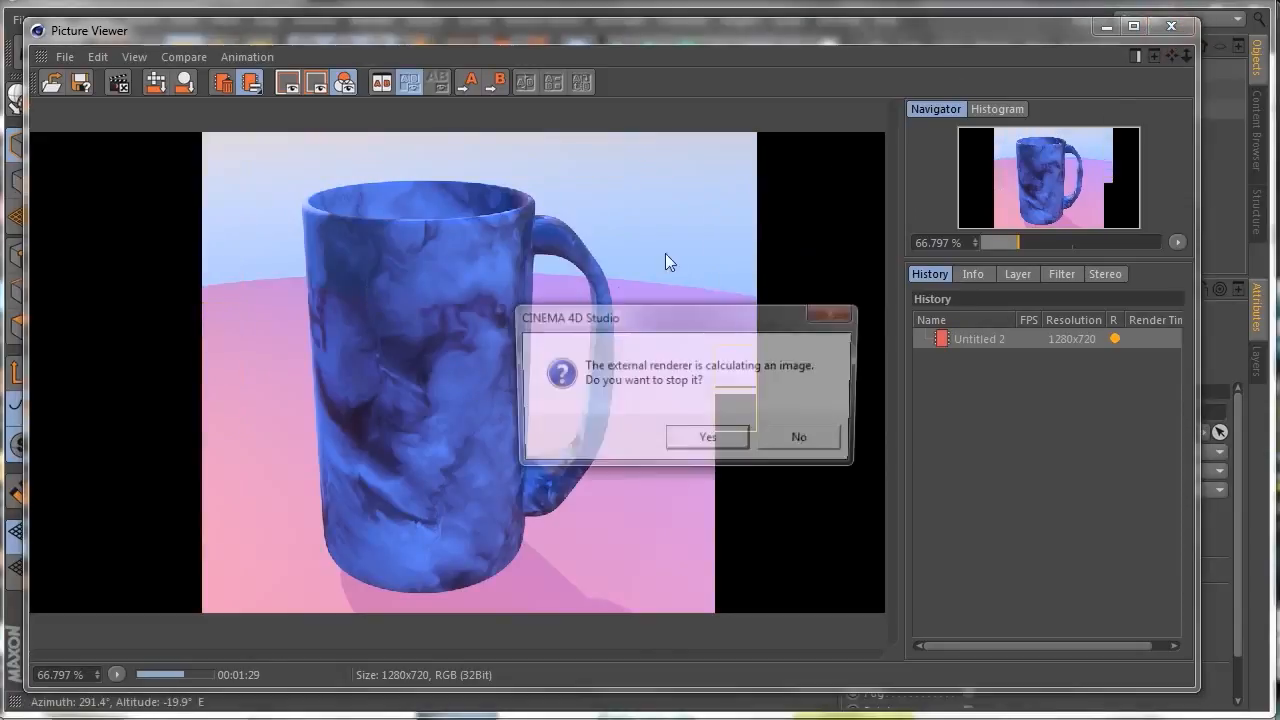
left_click(735, 447)
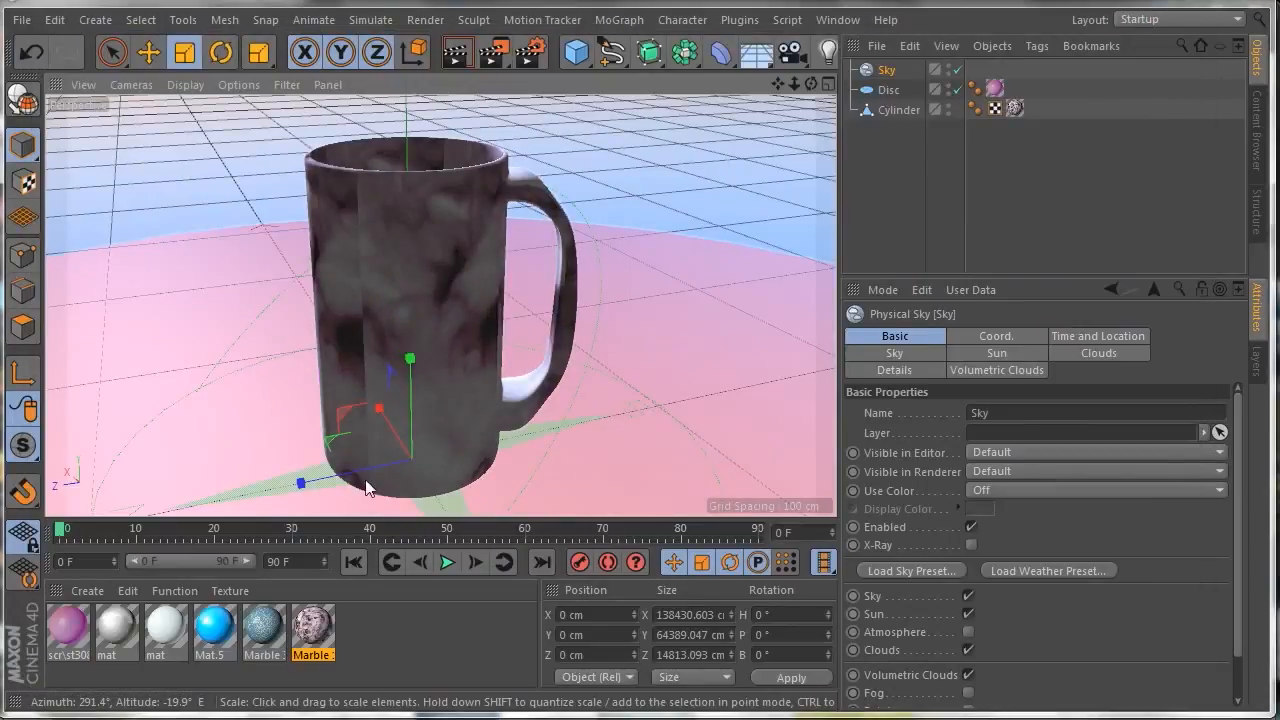
Step: Open image 2 from the SD folder, examine the dented mug shapes, and minimize the viewer and folder to return to Cinema 4D
left_click(352, 660)
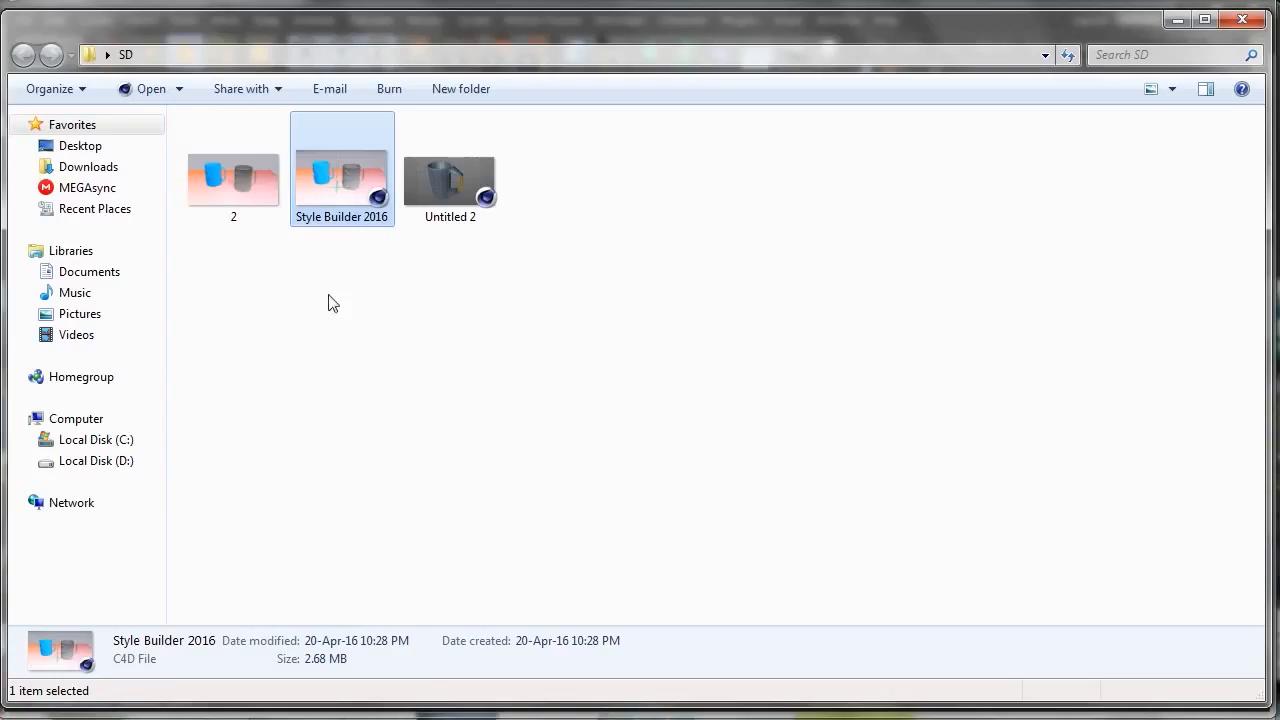
double_click(230, 184)
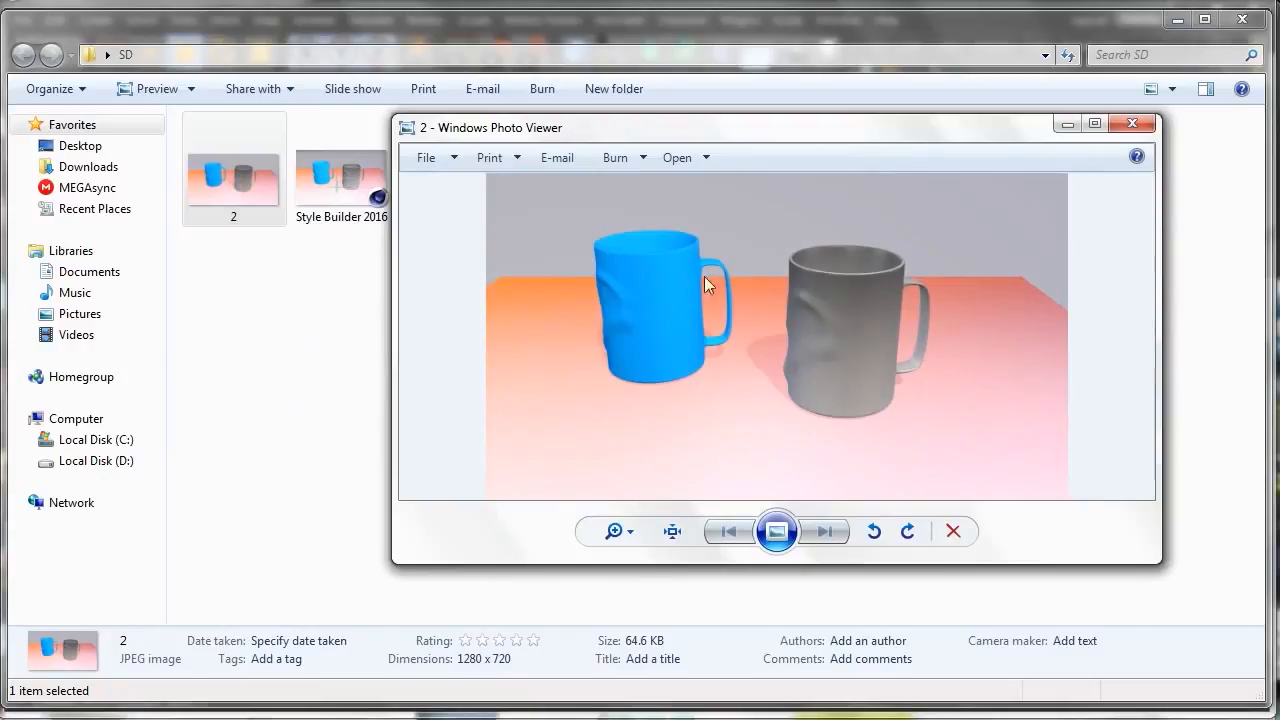
left_click(1066, 123)
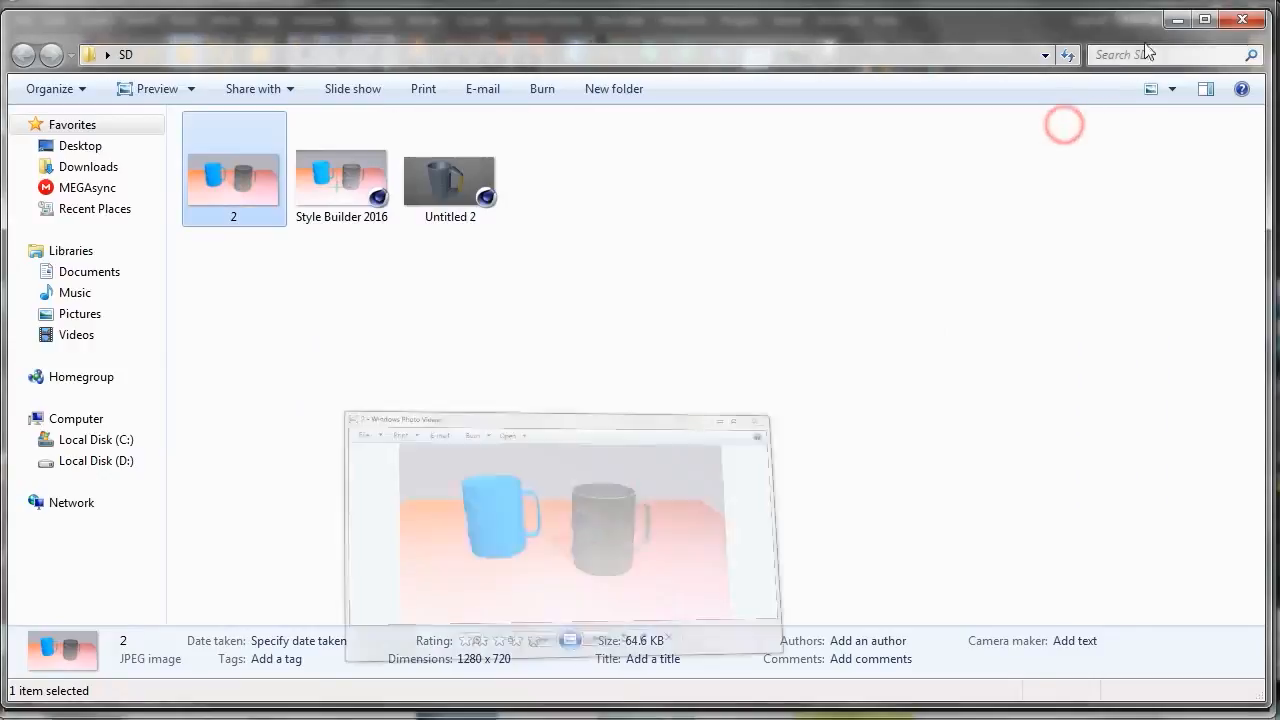
left_click(1177, 19)
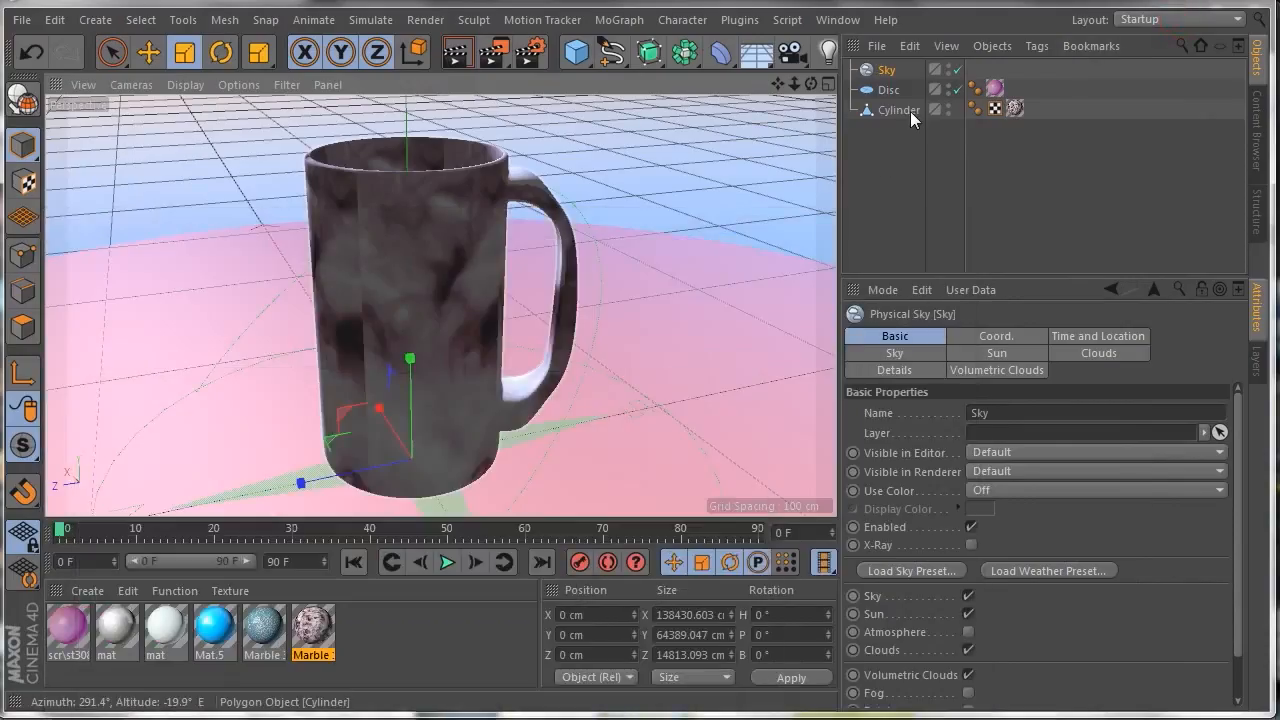
Step: Select the mug's Cylinder object with the Move tool active and switch the interface to the Sculpting layout
left_click(905, 110)
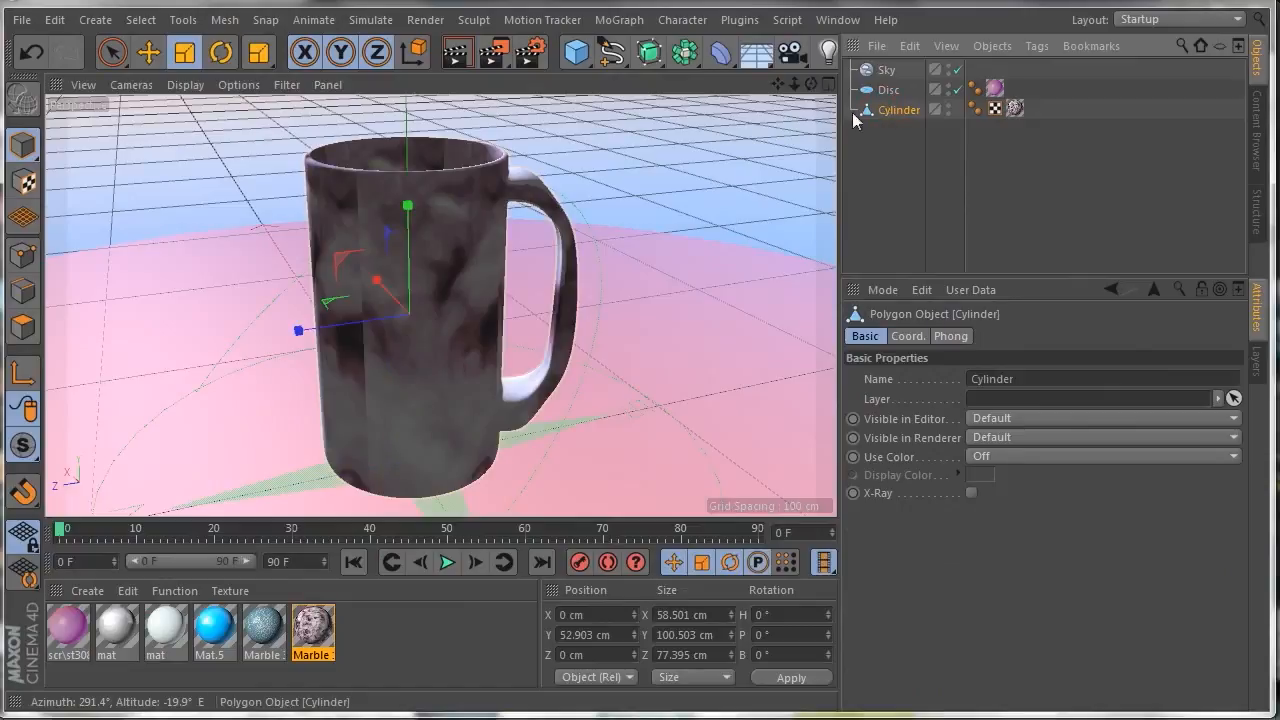
left_click(148, 54)
left_click(1208, 20)
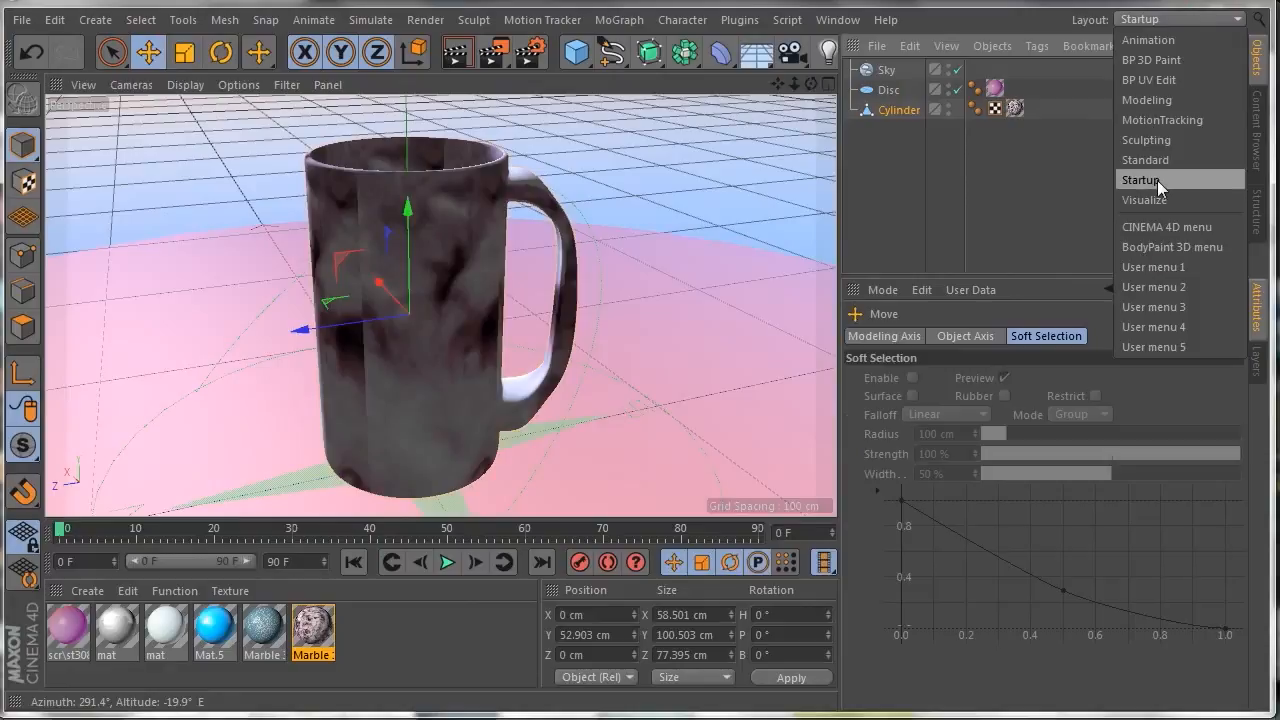
left_click(1145, 140)
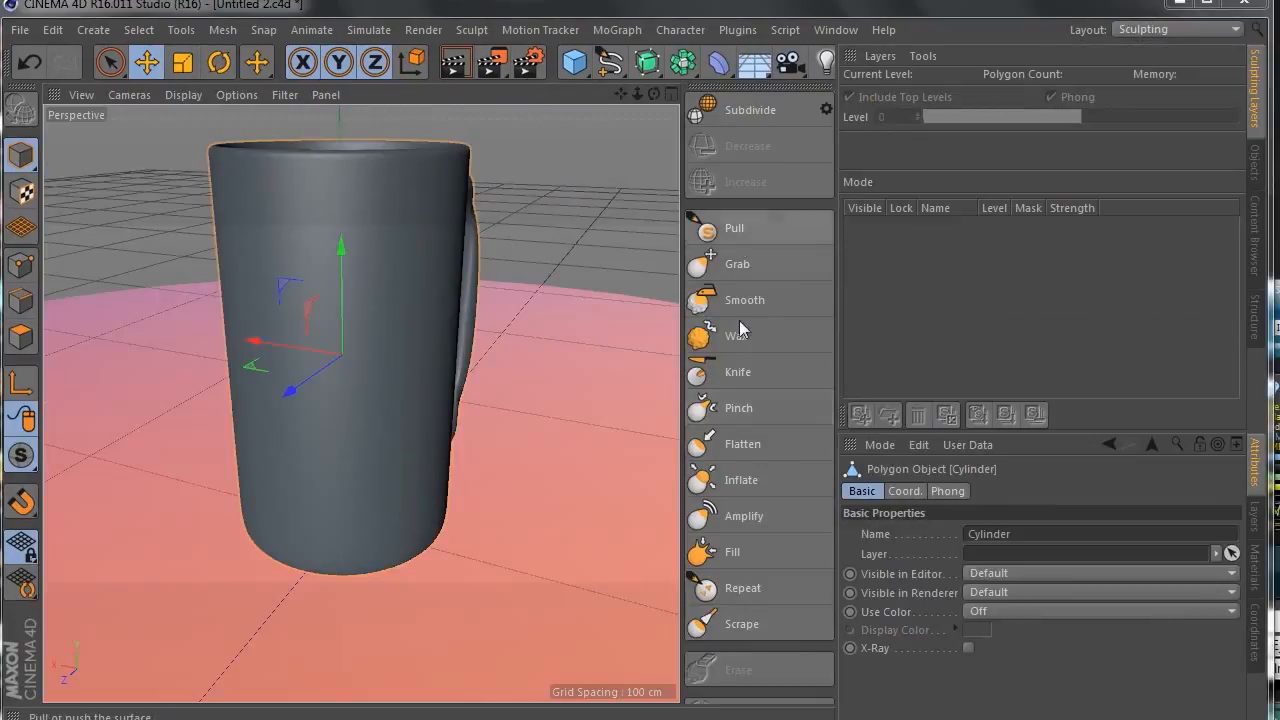
Step: Activate the Pull sculpting brush and set its symmetry to the World axis with X (YZ) and Z (XY) mirroring enabled
left_click(737, 264)
key("e")
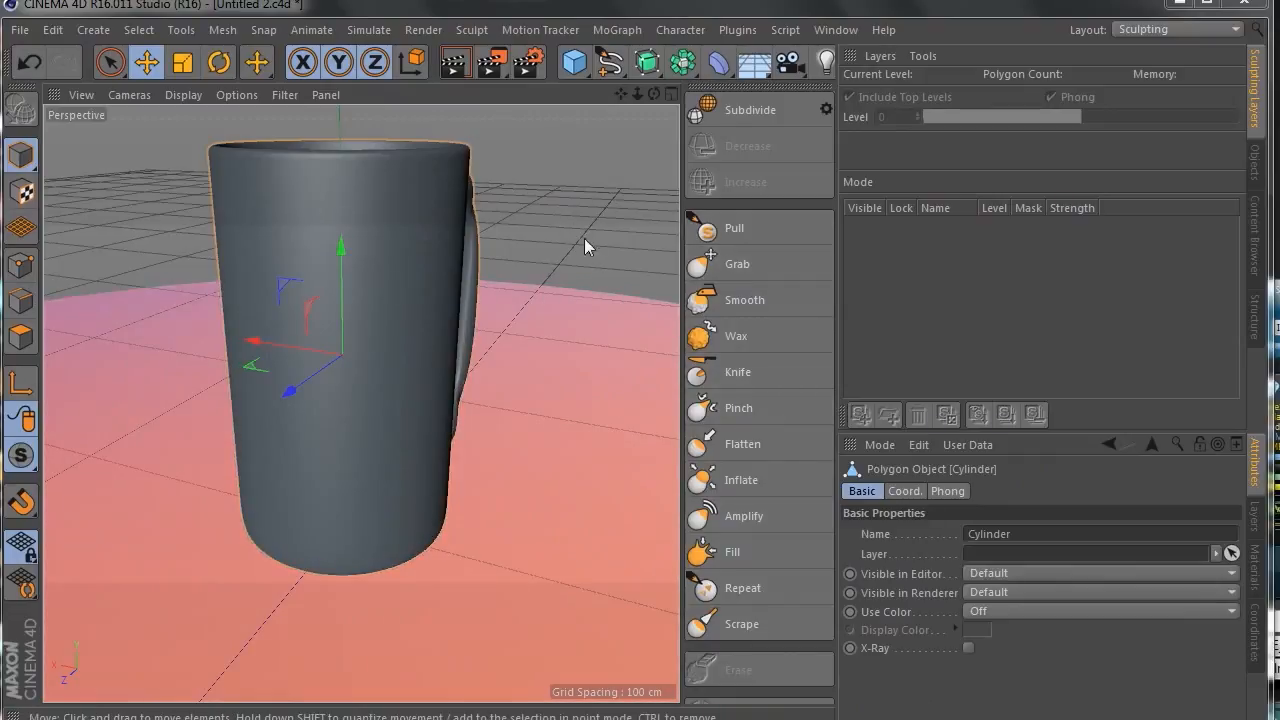
left_click(756, 229)
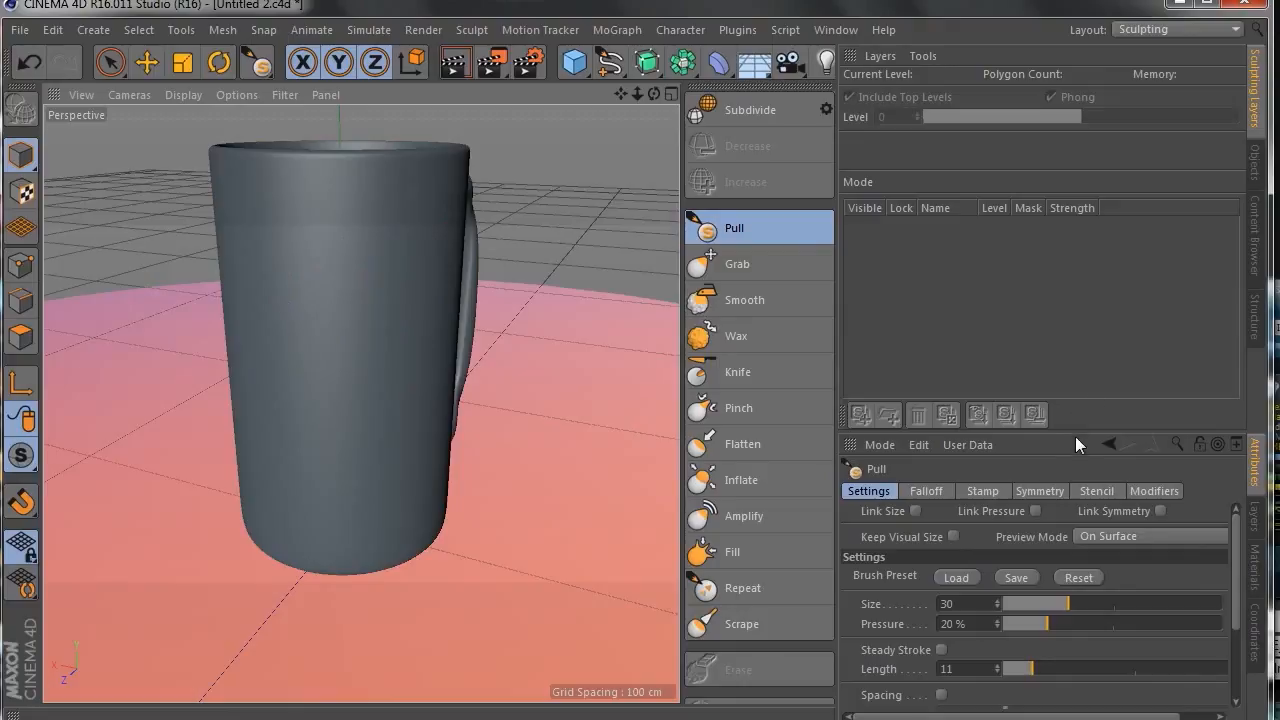
left_click(1041, 491)
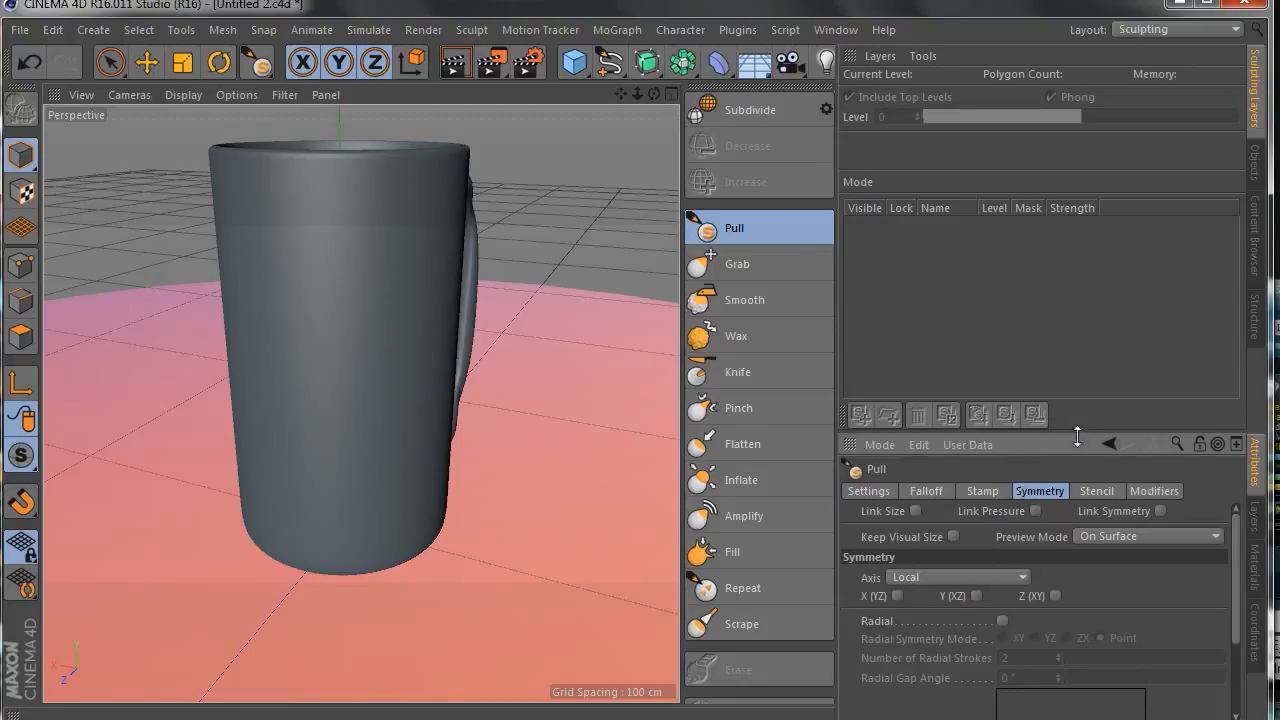
left_click(1022, 577)
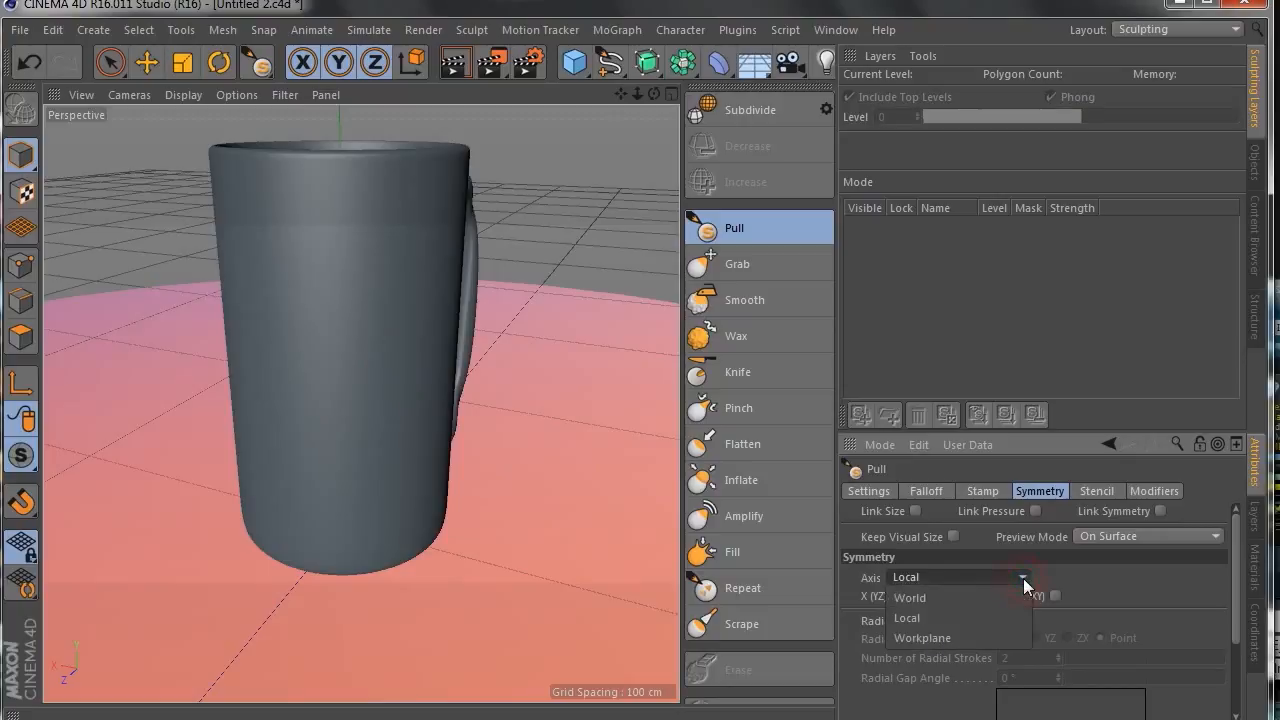
left_click(958, 599)
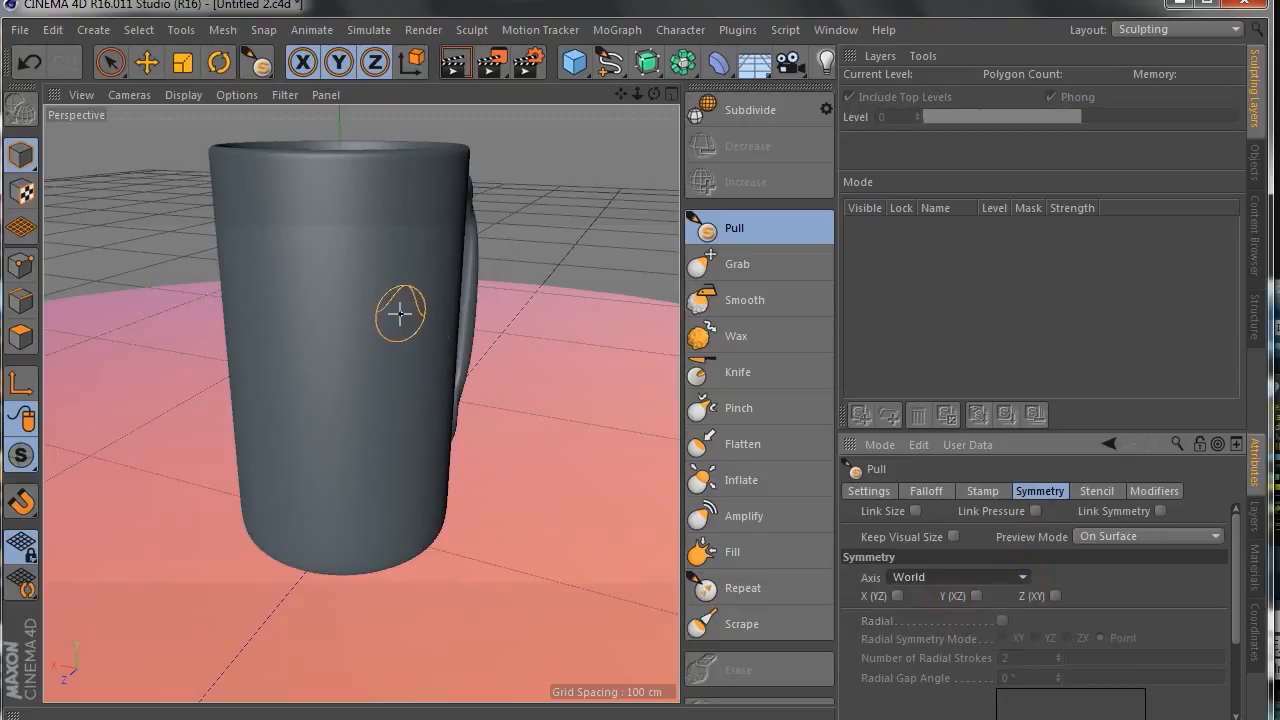
left_click(1055, 596)
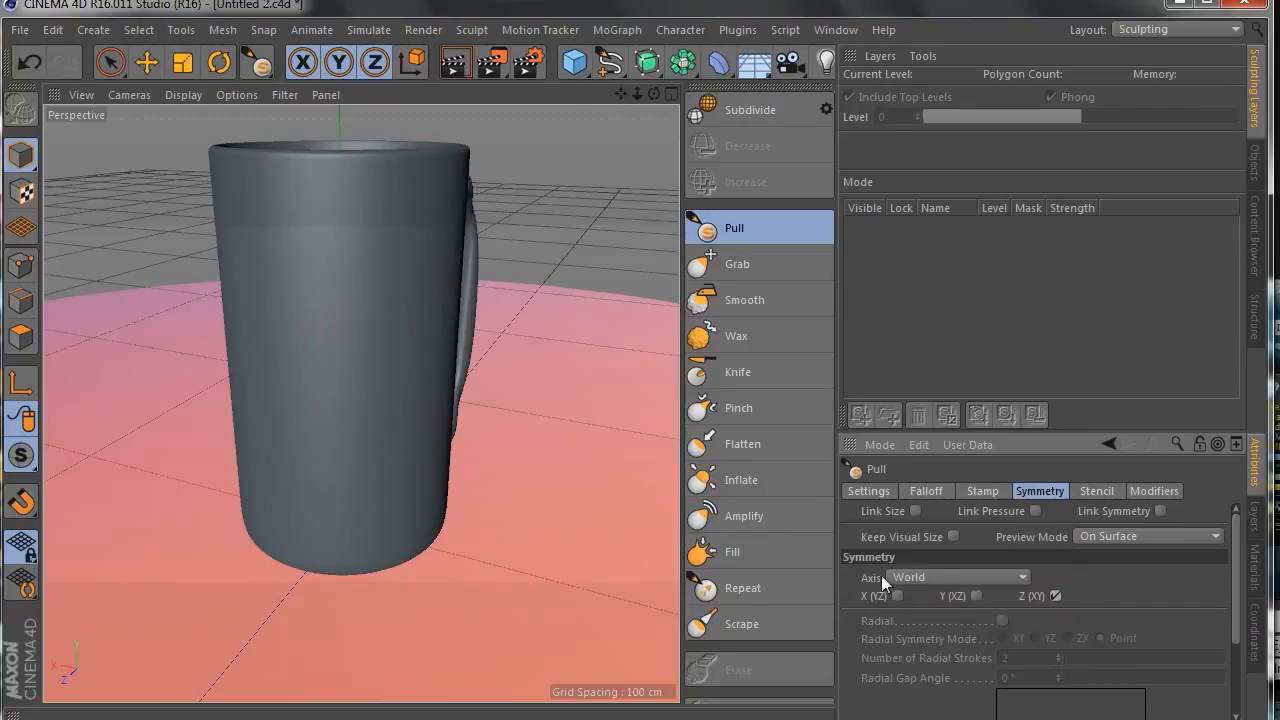
left_click(897, 595)
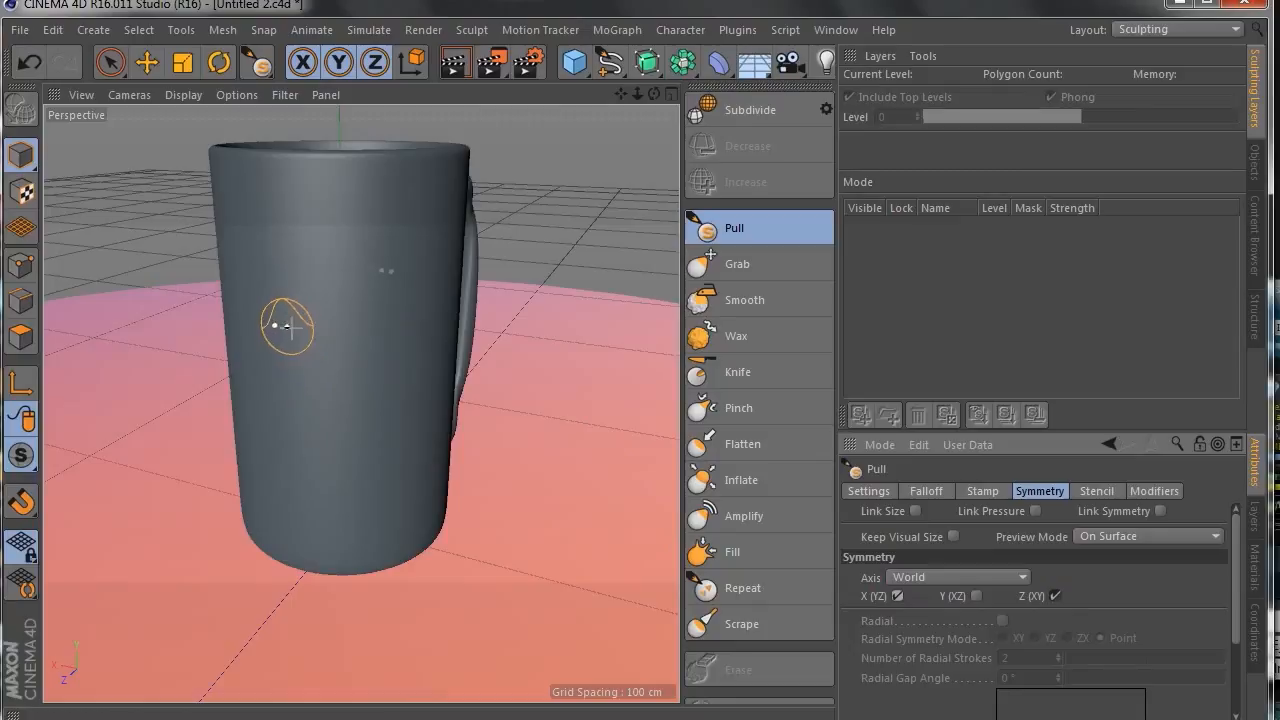
left_click(950, 578)
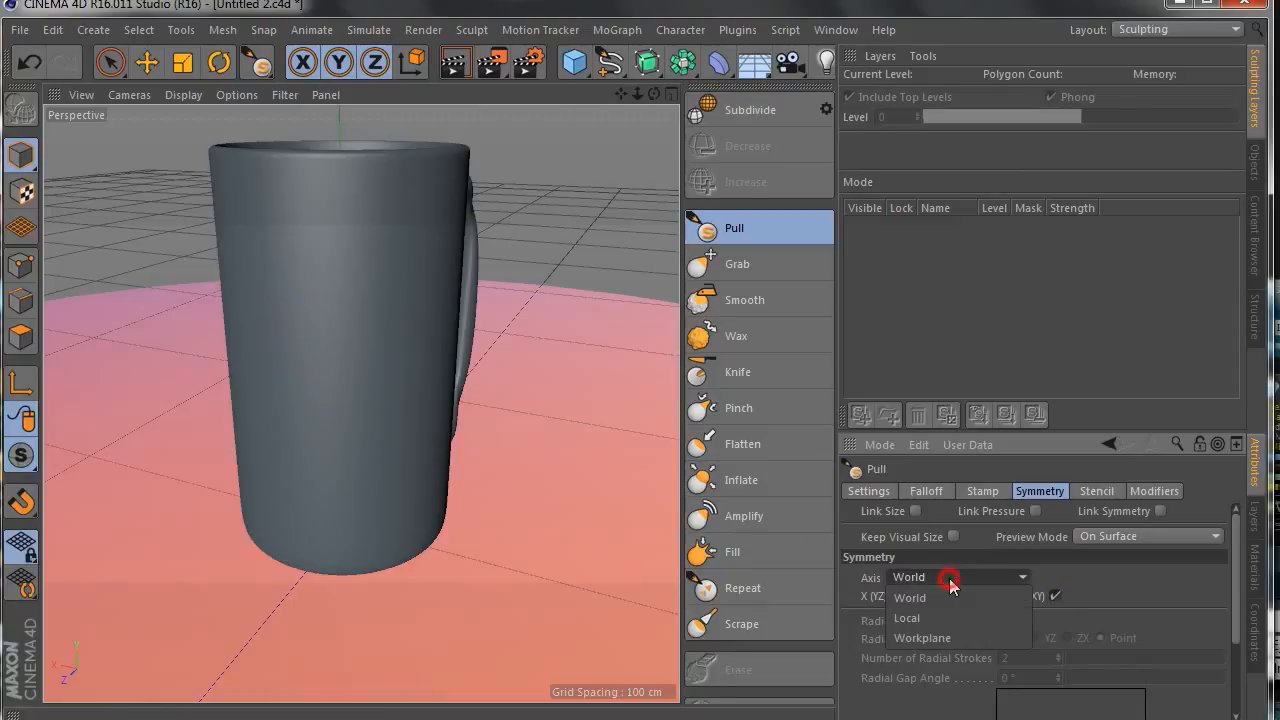
left_click(1126, 584)
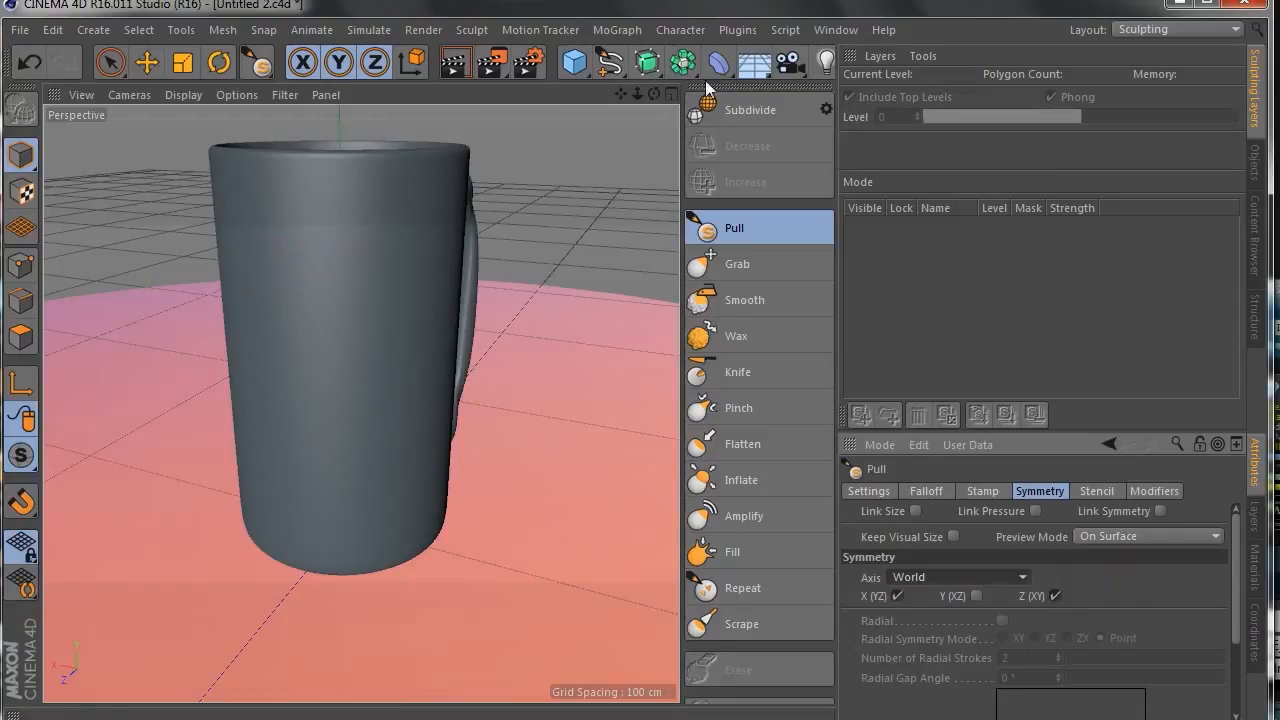
Step: With the Pull brush, raise a curved band below the mug's rim and a mirrored Y-shaped ridge running down its front wall
left_click_drag(654, 94, 650, 100)
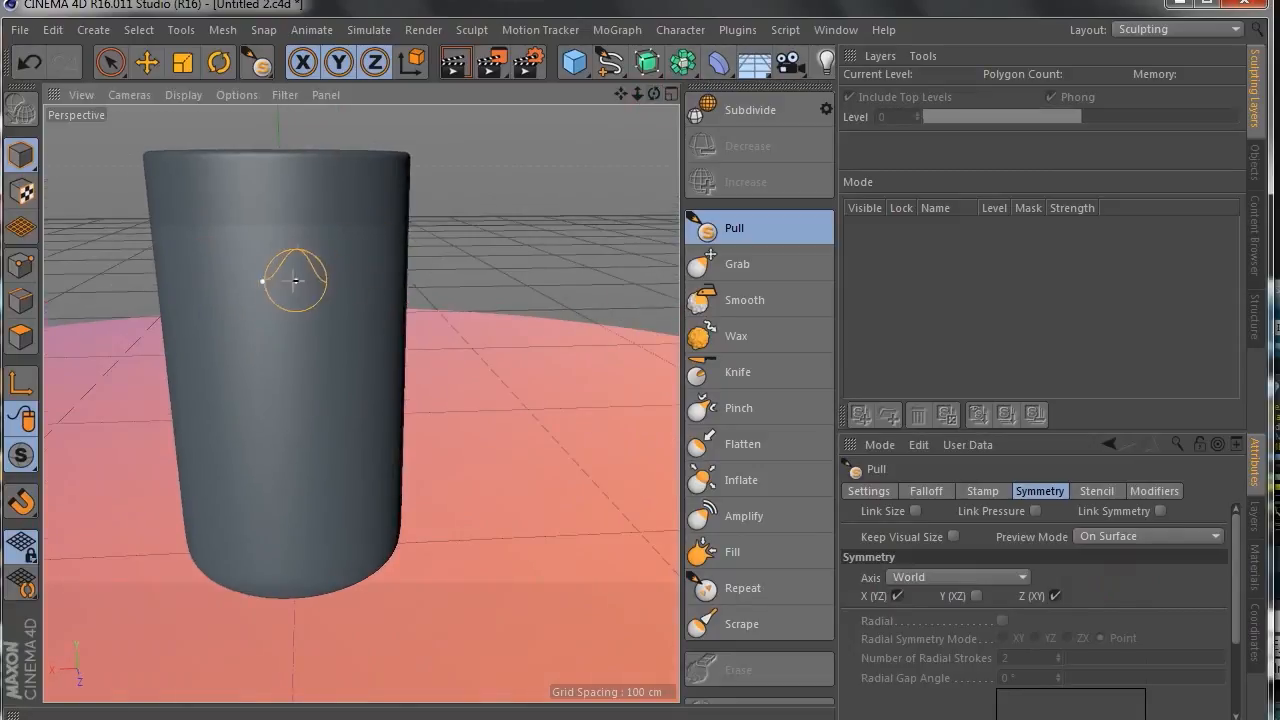
left_click(279, 232)
mouse_move(277, 228)
left_mouse_down()
mouse_move(317, 209)
mouse_move(388, 221)
left_mouse_up()
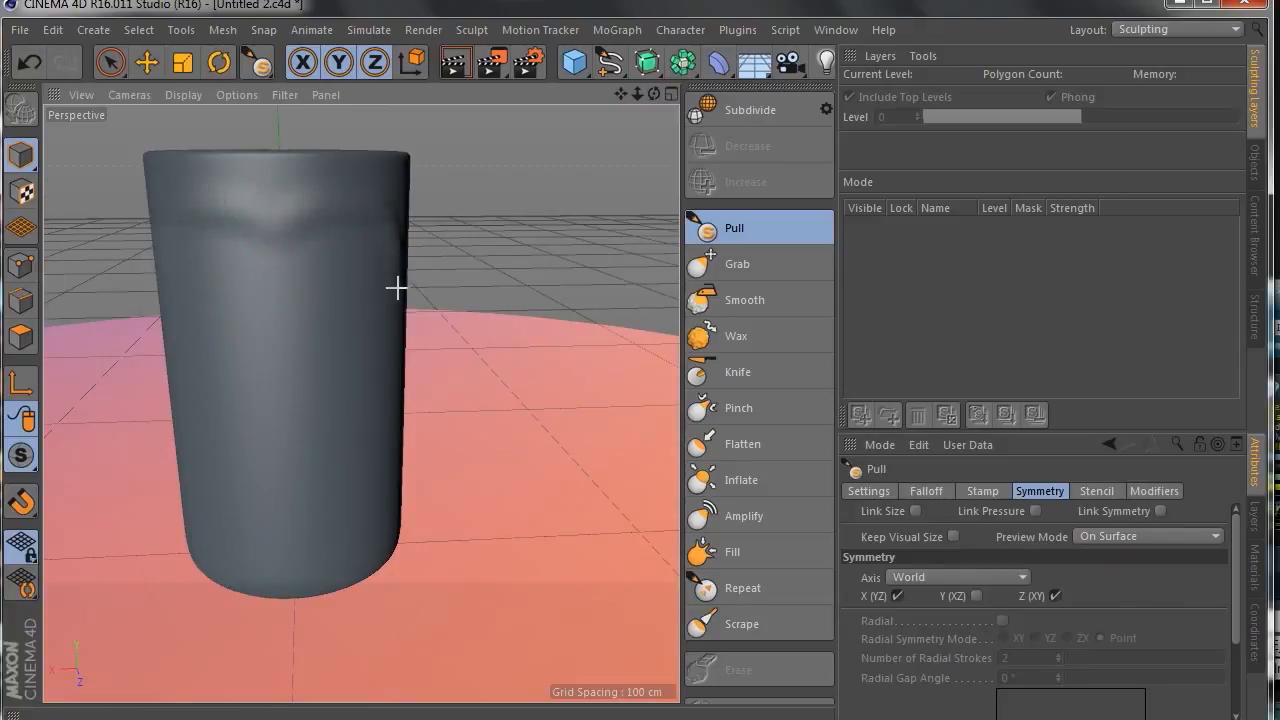
mouse_move(337, 367)
left_mouse_down()
mouse_move(306, 417)
mouse_move(293, 497)
left_mouse_up()
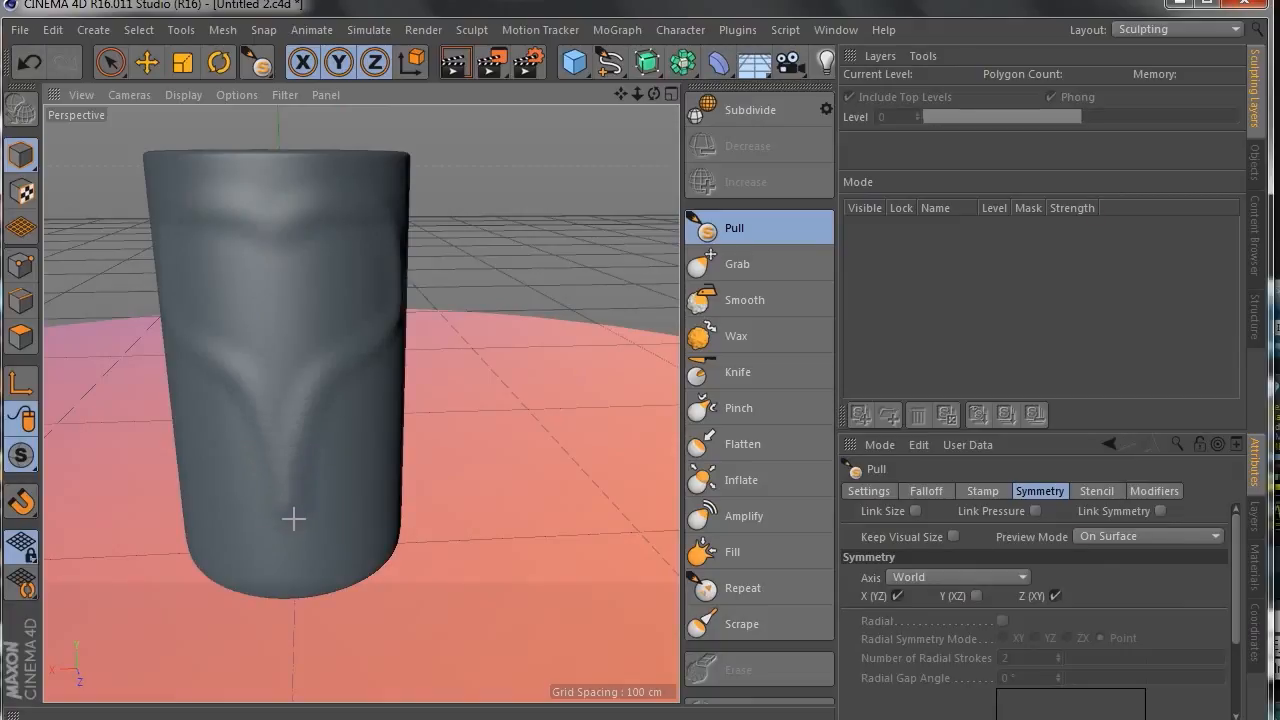
Step: Pull out mirrored eye-like bulges on the mug's front wall between the band below the rim and the Y-shaped ridge
mouse_move(654, 94)
left_mouse_down()
mouse_move(590, 140)
mouse_move(635, 75)
mouse_move(815, 110)
mouse_move(730, 145)
mouse_move(620, 105)
mouse_move(540, 115)
mouse_move(705, 115)
mouse_move(560, 116)
mouse_move(620, 110)
left_mouse_up()
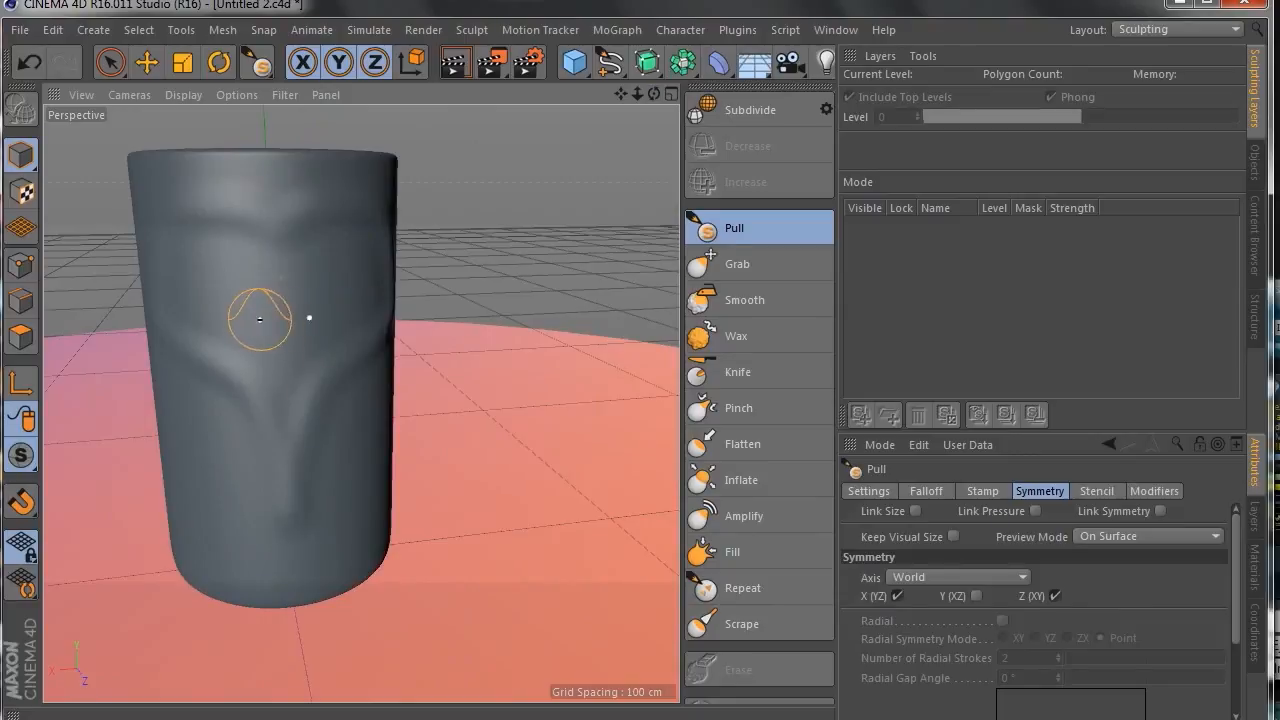
mouse_move(283, 318)
left_mouse_down()
mouse_move(345, 310)
mouse_move(363, 273)
mouse_move(277, 314)
mouse_move(289, 249)
mouse_move(289, 291)
left_mouse_up()
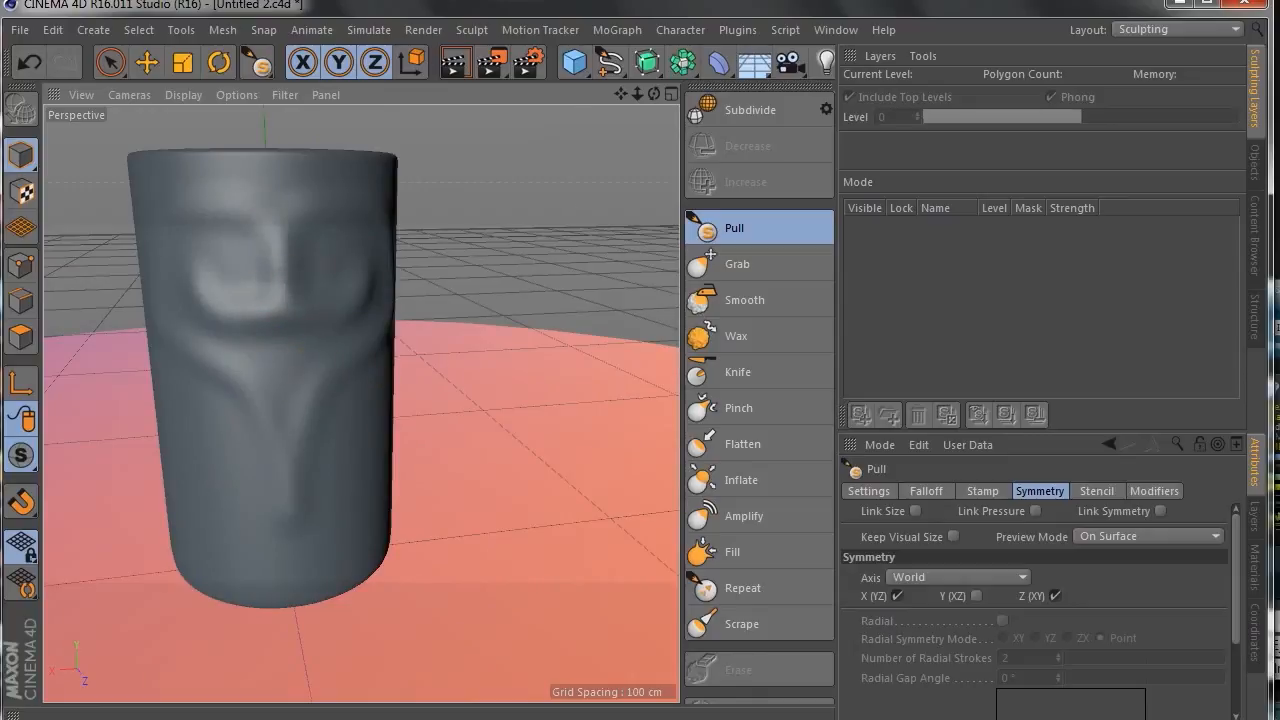
left_click_drag(655, 94, 627, 95)
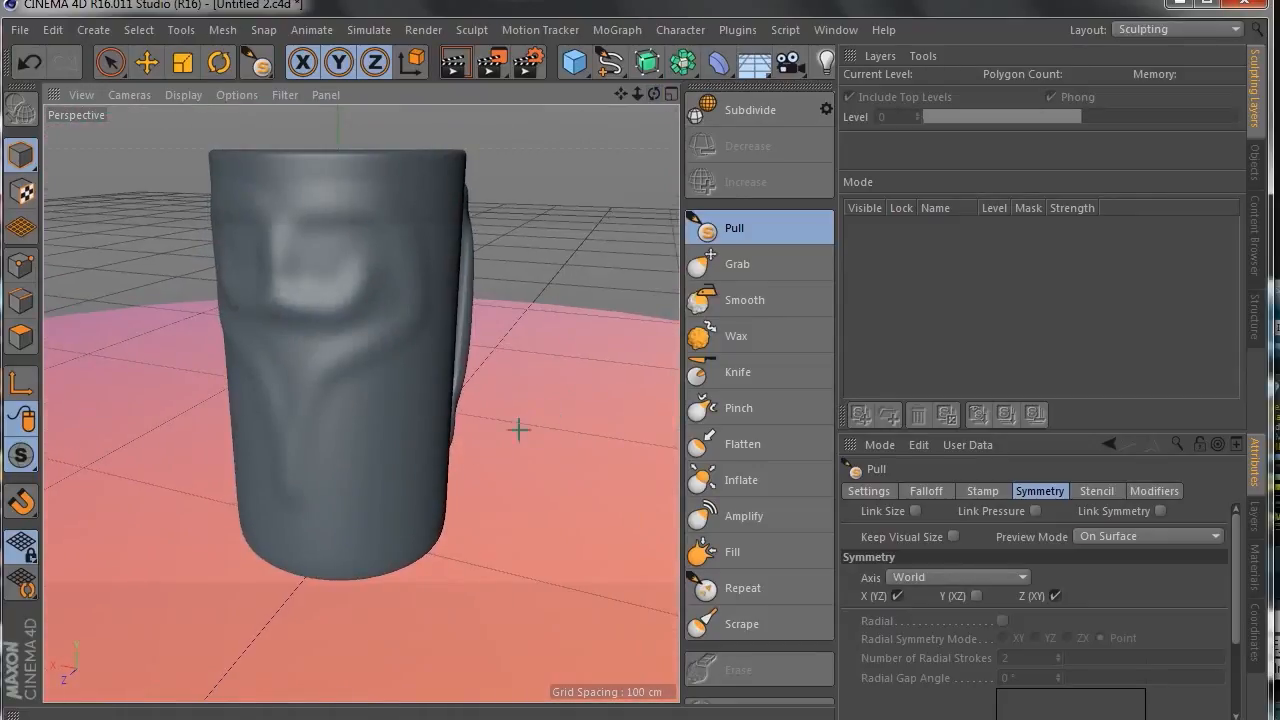
left_click_drag(655, 94, 678, 95)
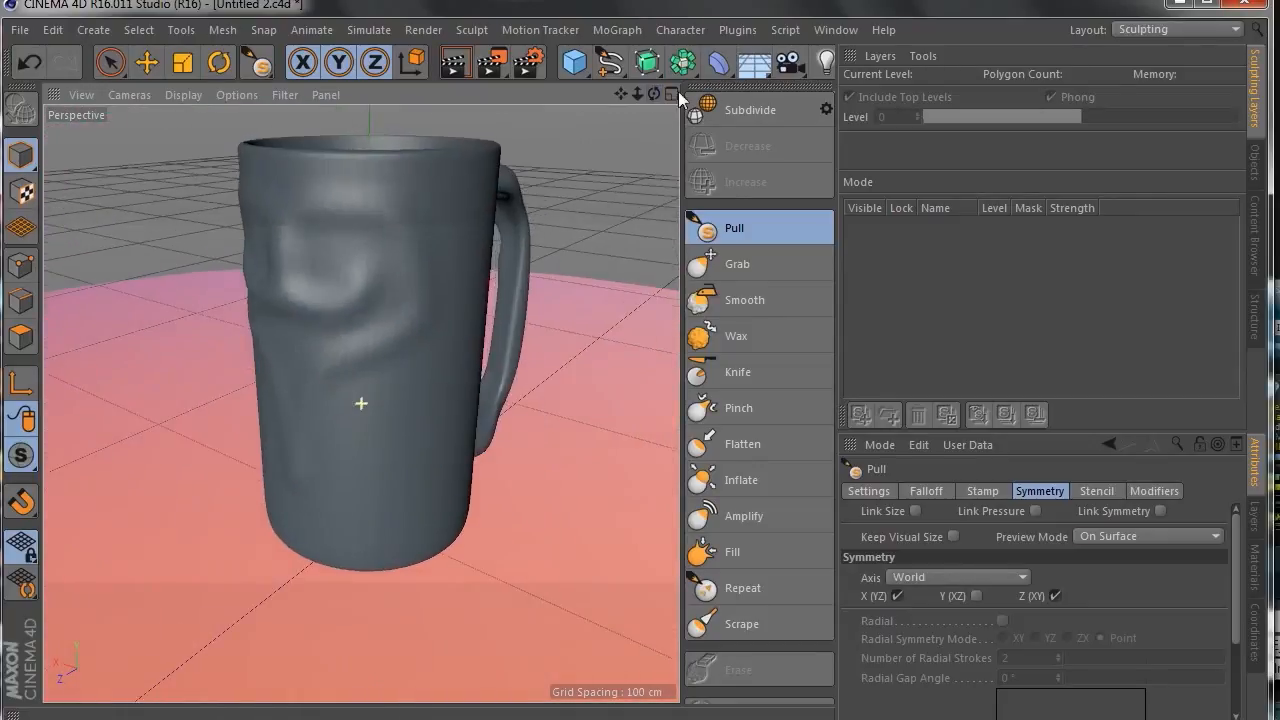
Step: Switch the interface to the Standard layout and activate the Move tool for the Cylinder
left_click(1229, 28)
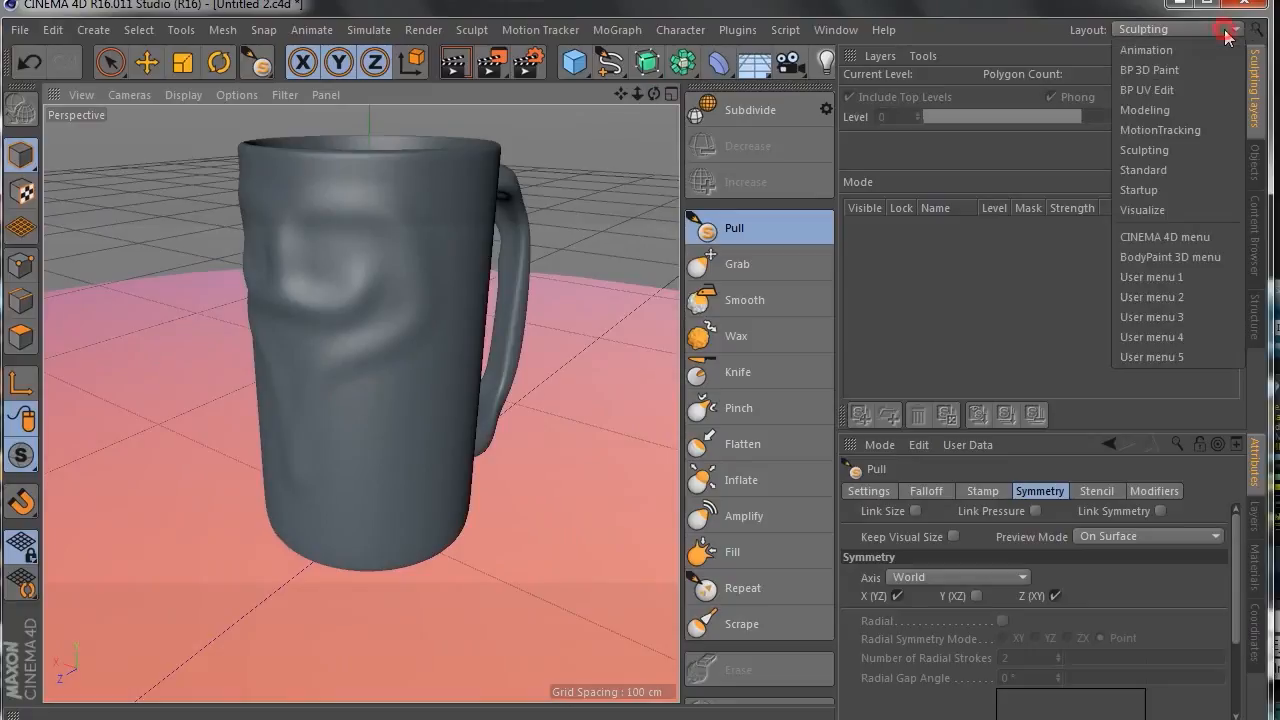
left_click(1167, 169)
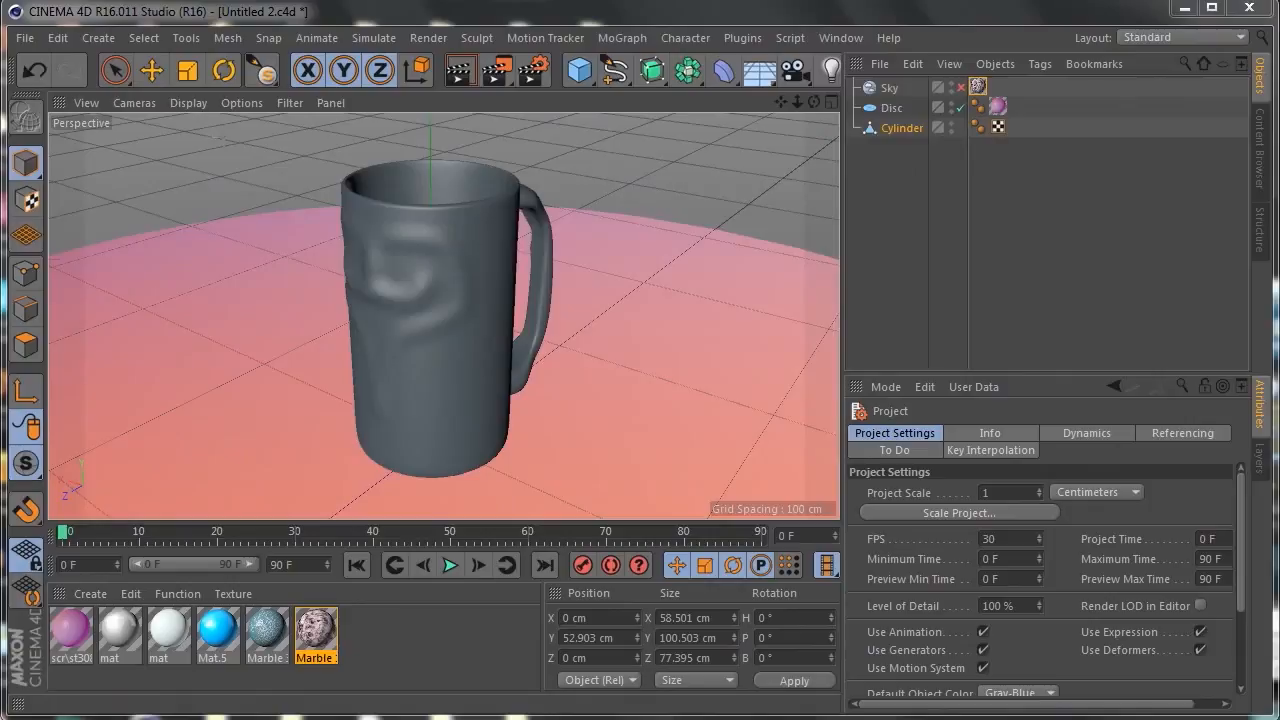
left_click(151, 69)
Step: Move the pink st308-t-tasu5_BM texture tag from the Disc onto the mug's Cylinder object
left_click_drag(814, 102, 866, 138)
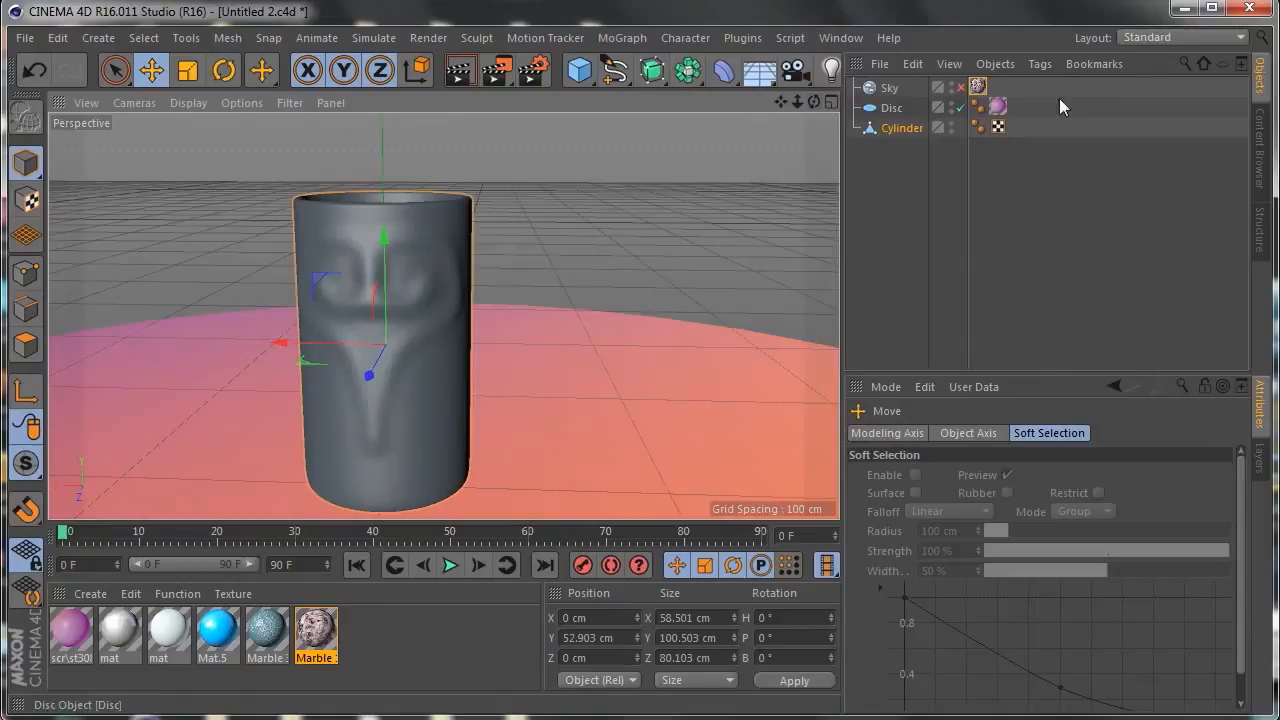
left_click_drag(998, 106, 1016, 130)
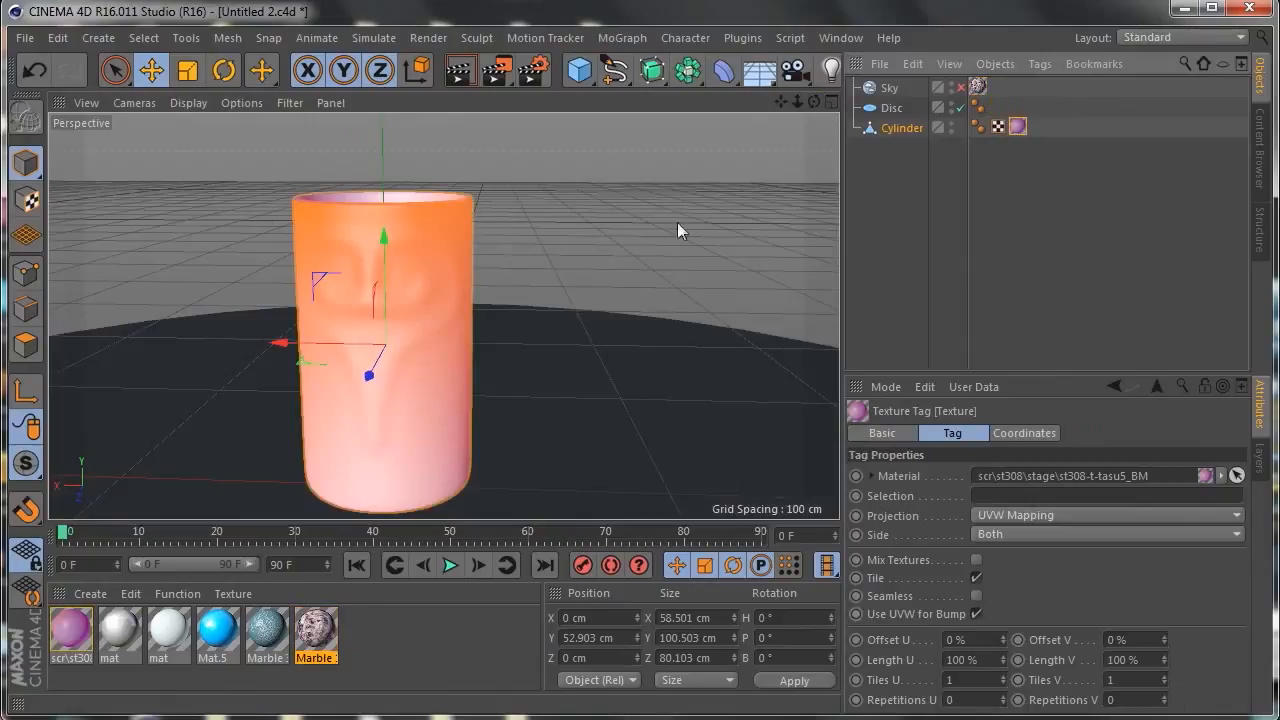
Step: Render the pink-textured mug in the perspective view from a slightly raised angle
left_click_drag(812, 101, 586, 85)
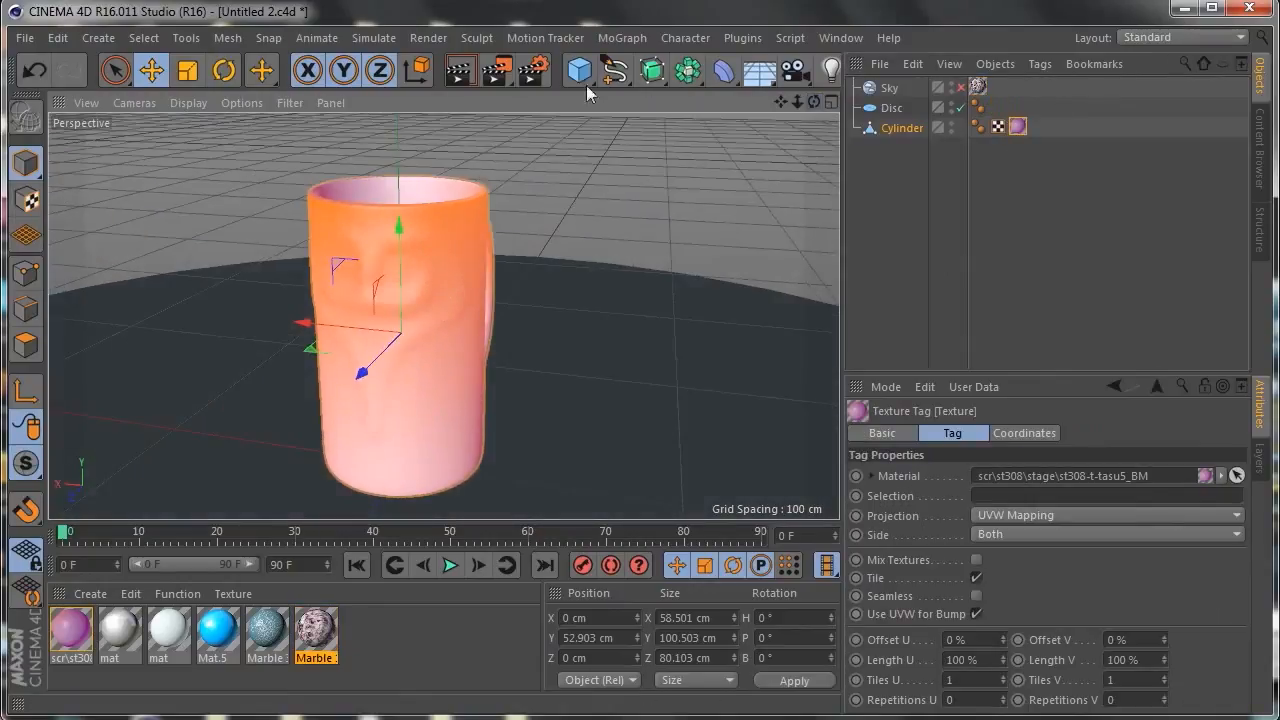
left_click(462, 72)
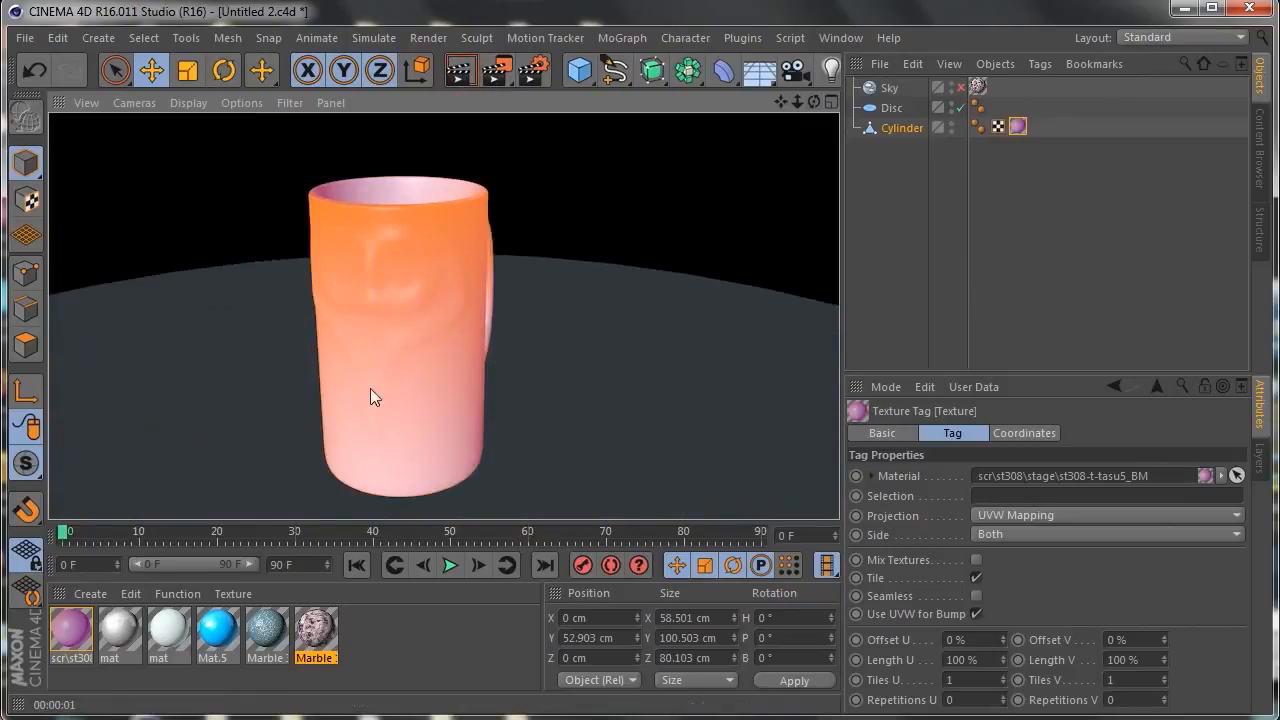
Step: Reorder the materials so the blue Mat.5 comes directly after Marble 3 Procedural
left_click(268, 636)
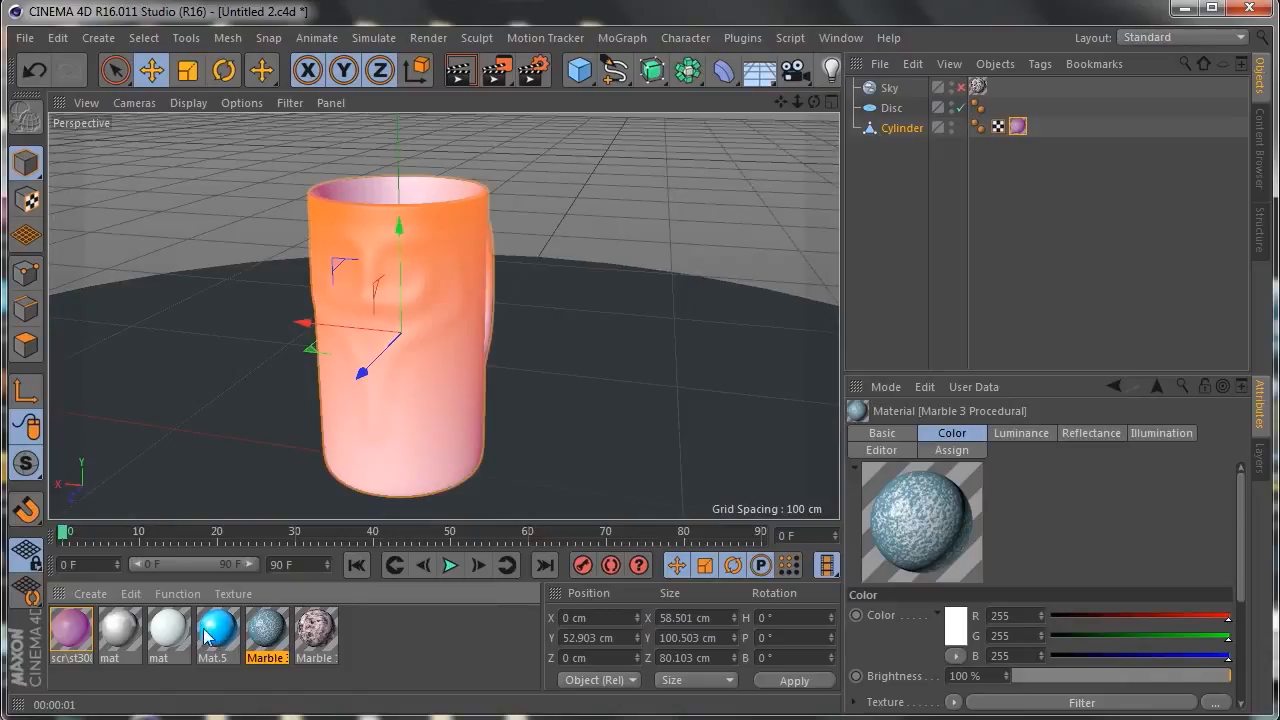
left_click_drag(218, 636, 1050, 116)
mouse_move(778, 224)
left_mouse_down()
mouse_move(216, 636)
mouse_move(284, 648)
left_mouse_up()
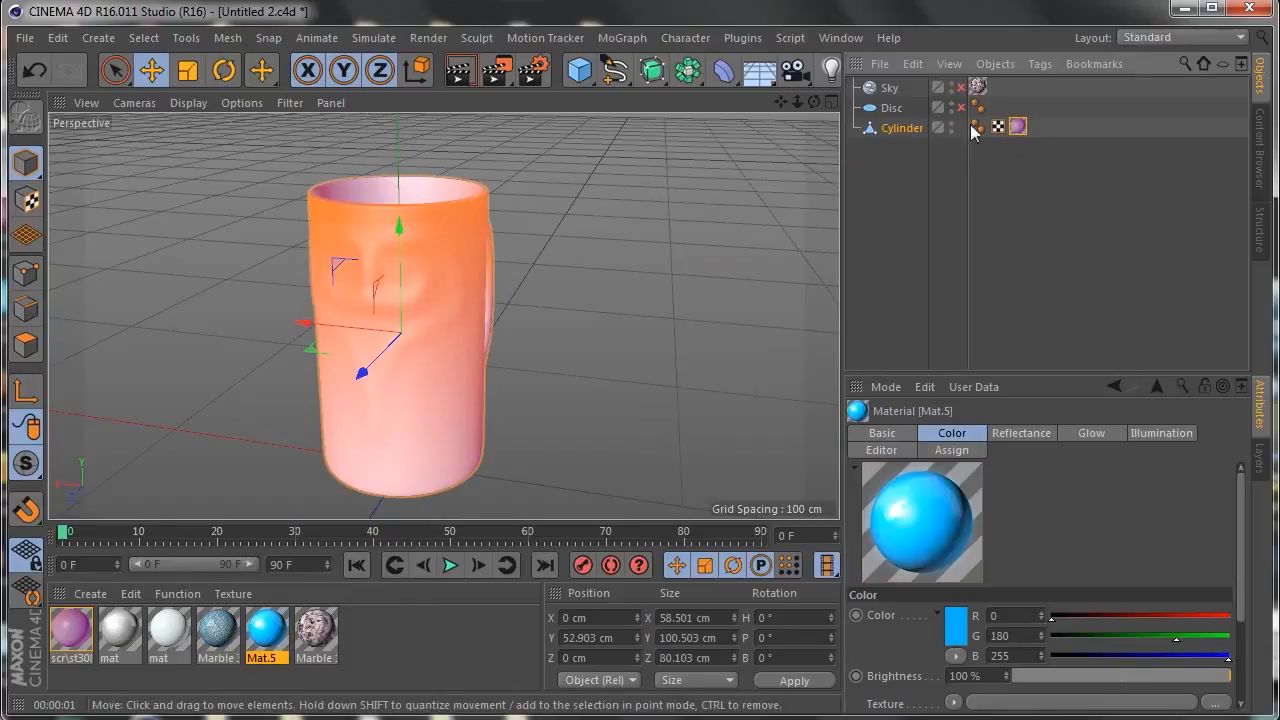
Step: Enable the Disc and the physical Sky and render the mug in the perspective view, including from its handle side
left_click(960, 106)
left_click(960, 87)
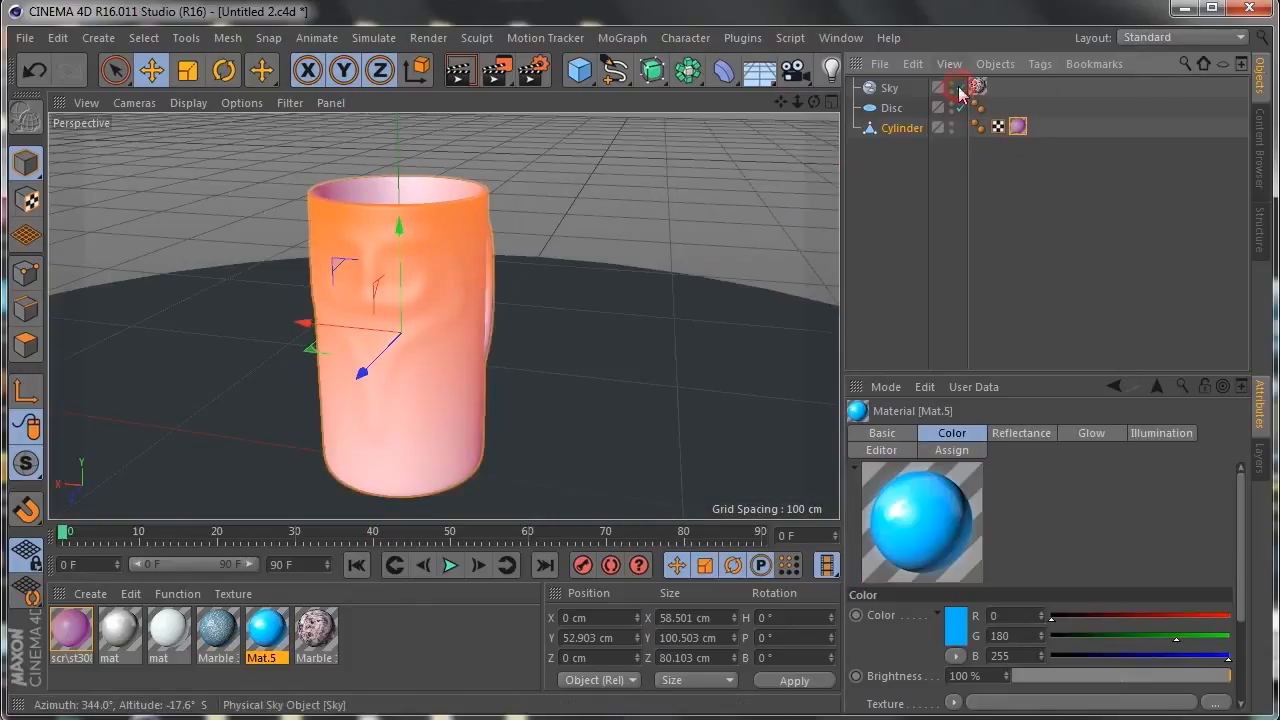
left_click(460, 70)
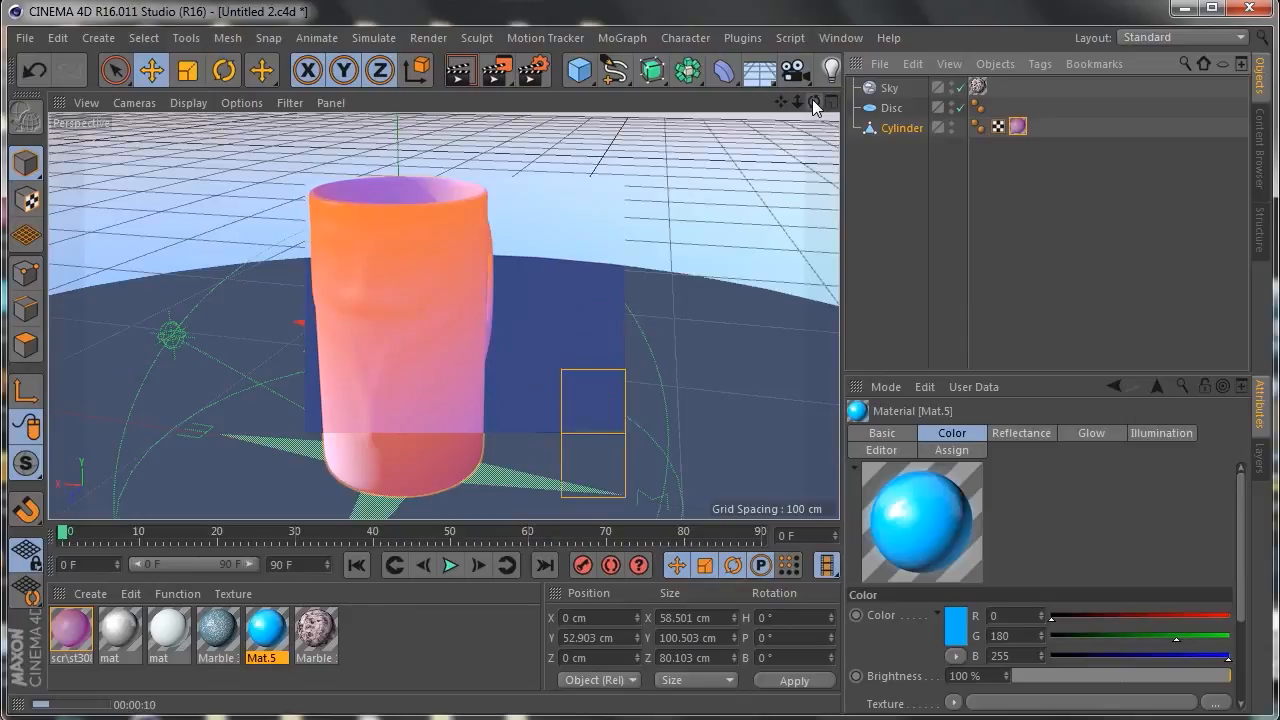
left_click_drag(814, 101, 596, 64)
key("ctrl+r")
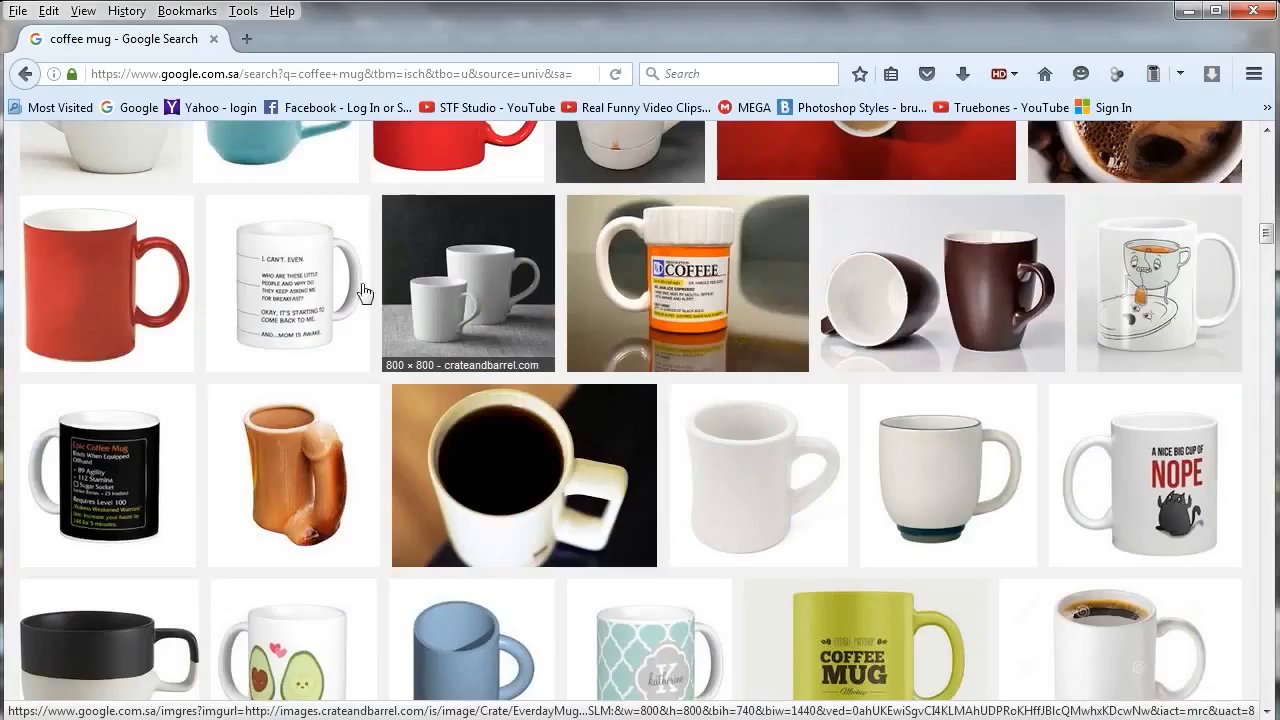
Step: Switch to the browser and examine the coffee mug image results for ideas on shape, colour and surface finish
scroll(229, 520, "up", 5)
scroll(113, 428, "down", 3)
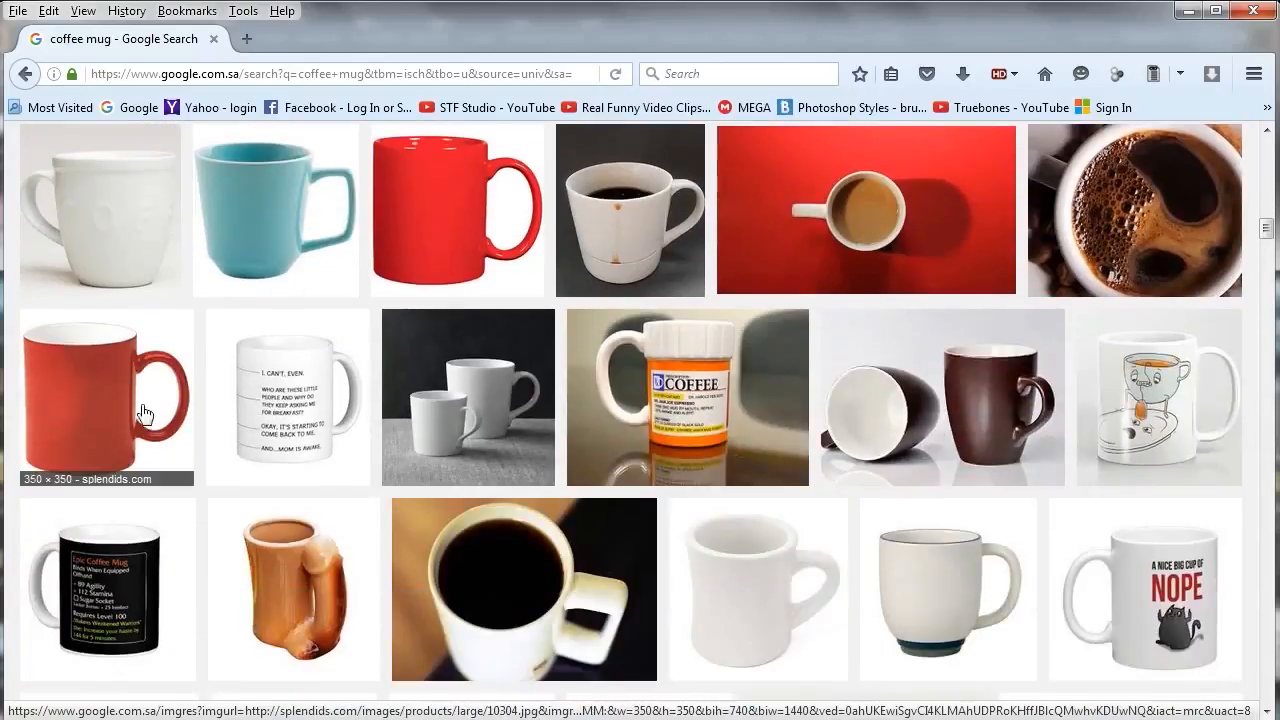
scroll(178, 372, "up", 3)
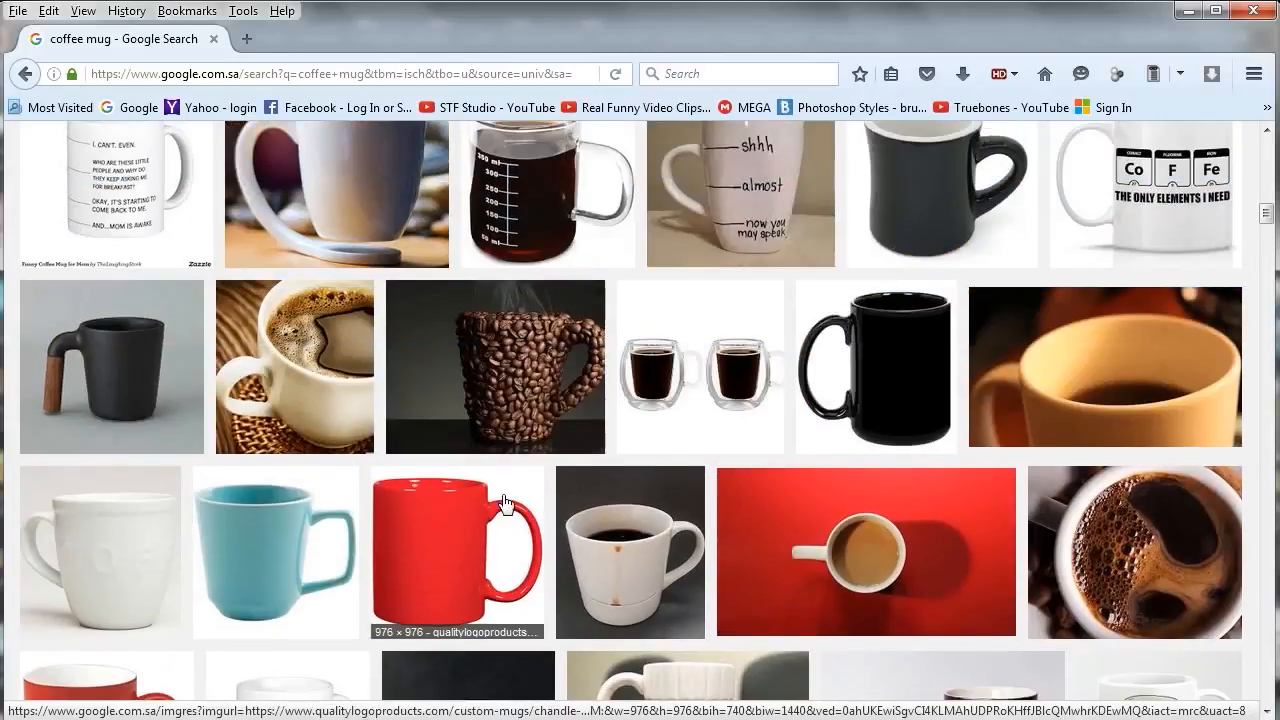
scroll(514, 520, "up", 5)
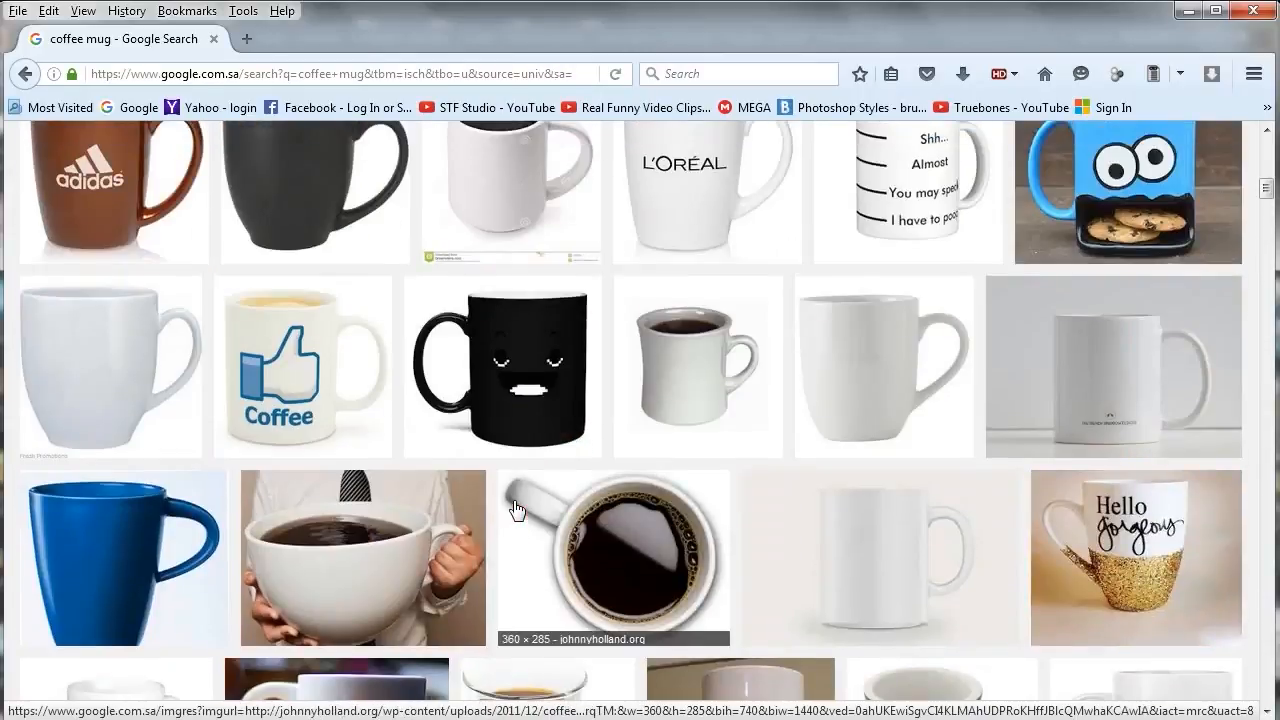
scroll(498, 500, "up", 3)
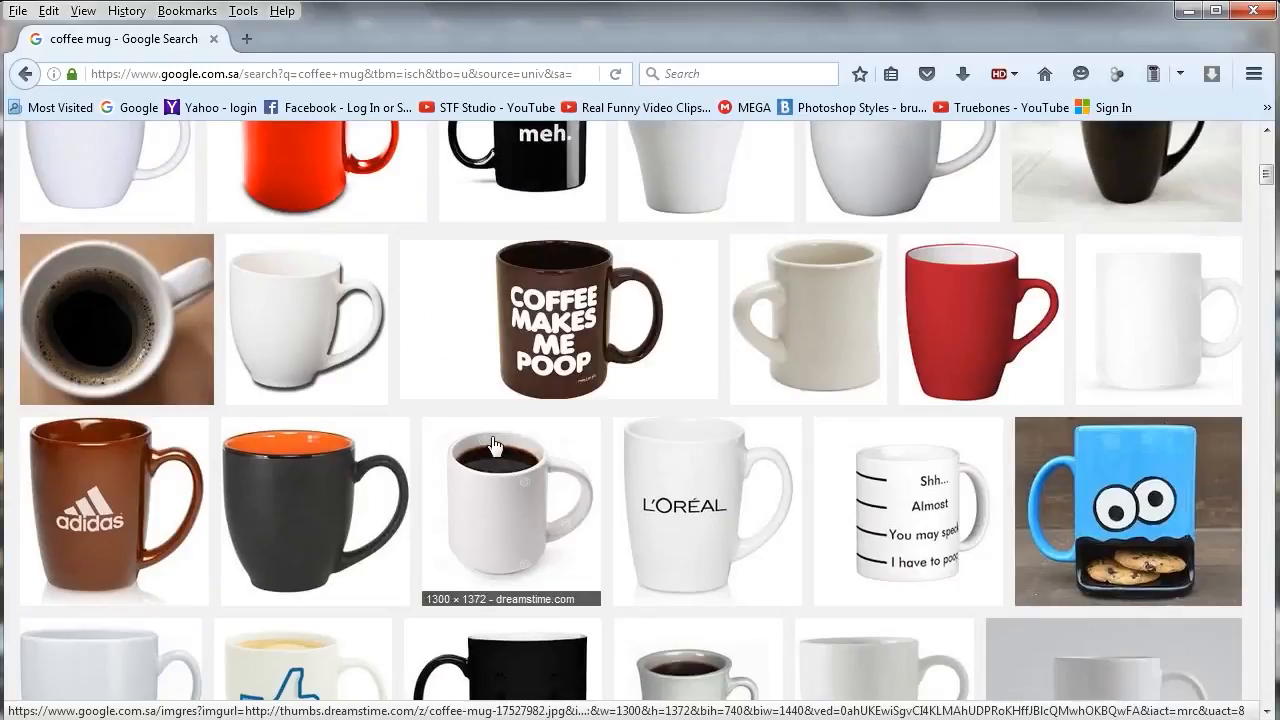
scroll(493, 444, "up", 5)
scroll(493, 444, "down", 5)
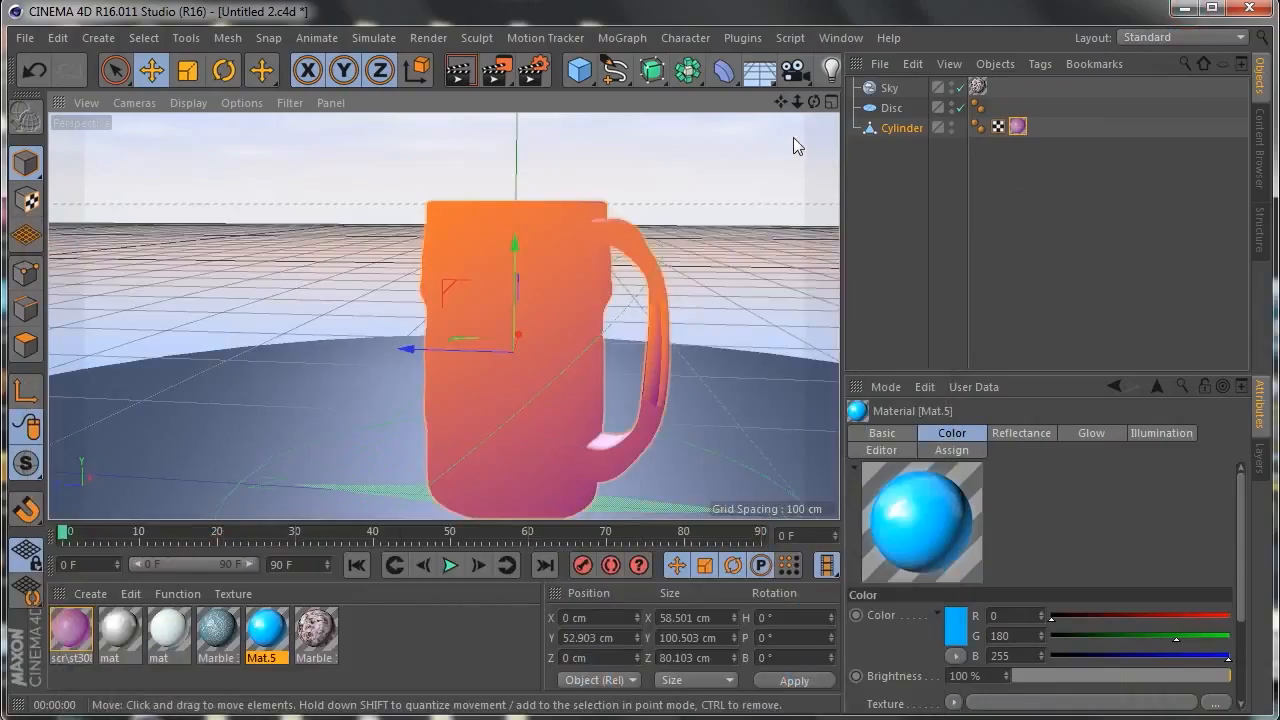
Step: Replace the material on the mug's Cylinder texture tag with Marble 3 Procedural
left_click_drag(811, 103, 690, 148)
left_click_drag(443, 315, 488, 287)
left_click(210, 632)
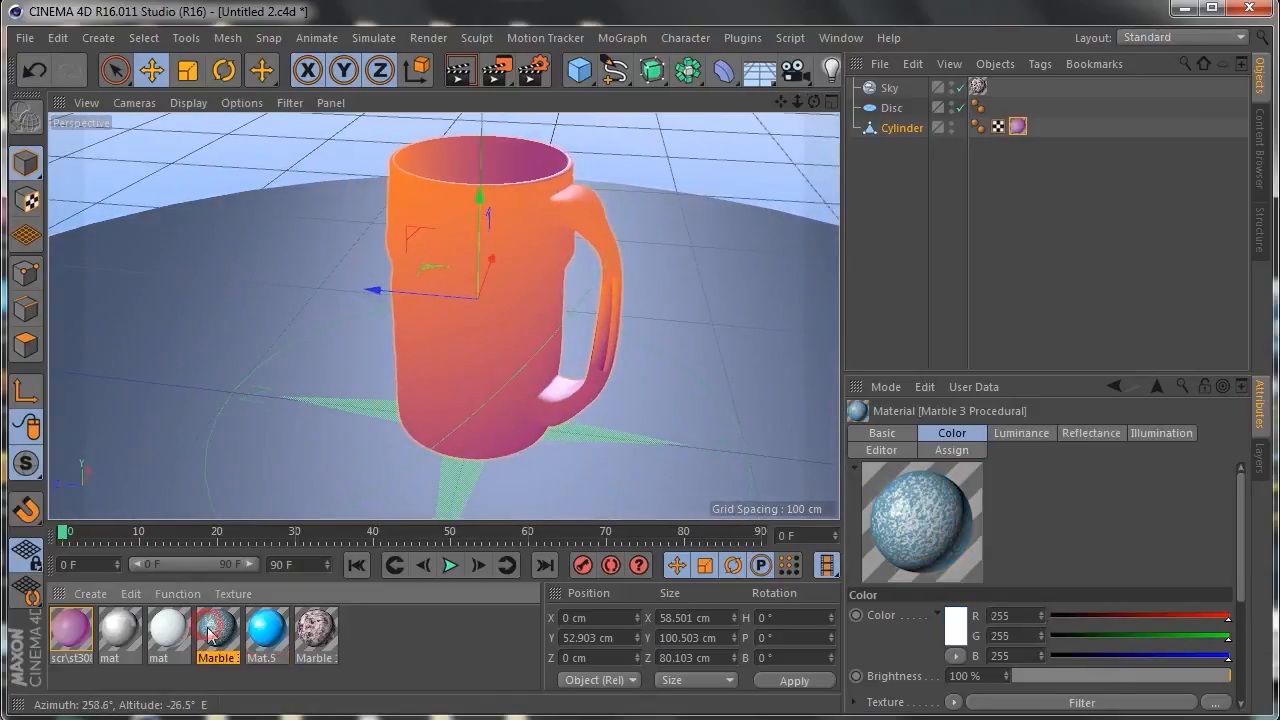
left_click_drag(210, 645, 1114, 119)
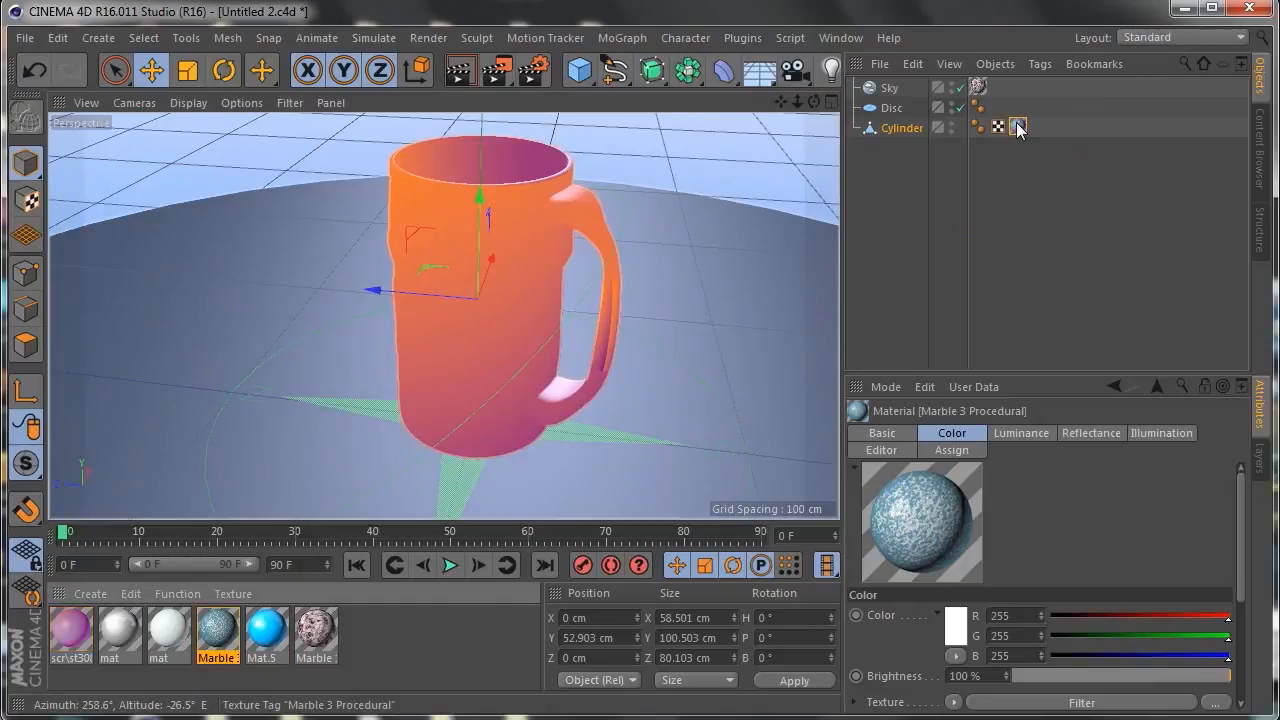
left_click_drag(1018, 130, 1018, 128)
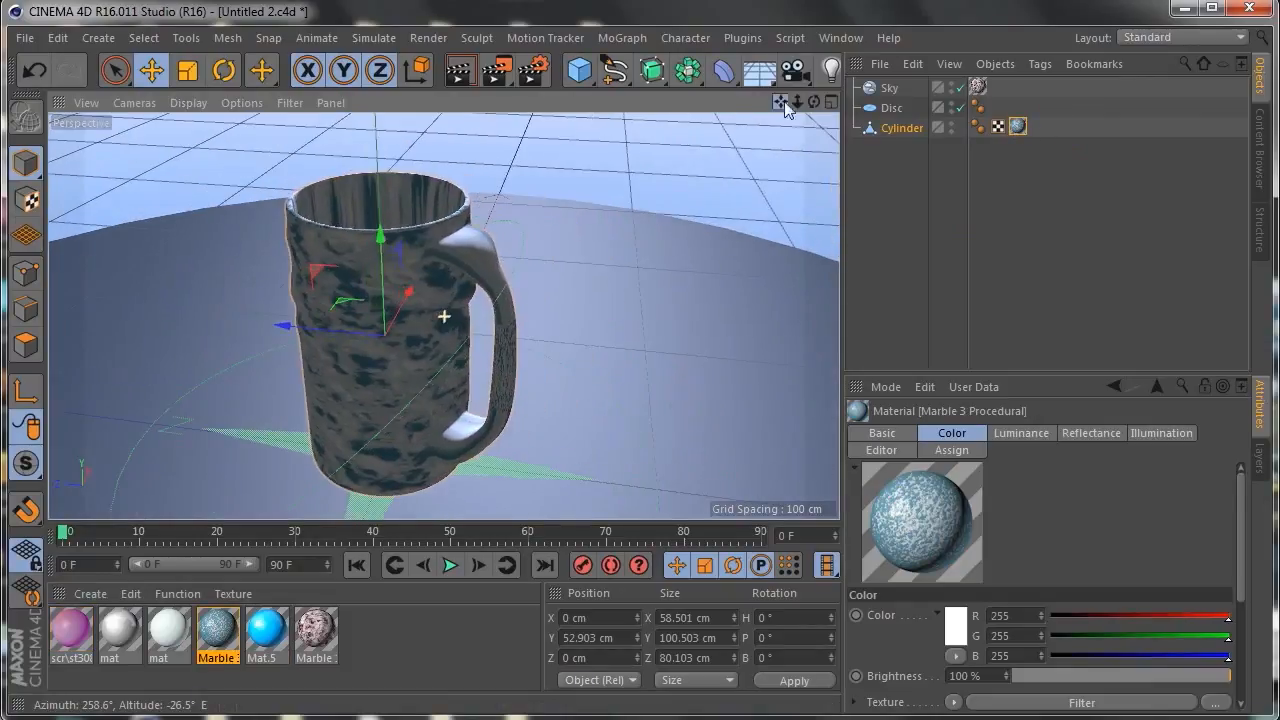
Step: Assign the white mat material to the Cylinder's texture tag and render the mug from its handle side
left_click_drag(814, 102, 782, 106)
left_click_drag(175, 636, 1017, 128)
left_click(457, 75)
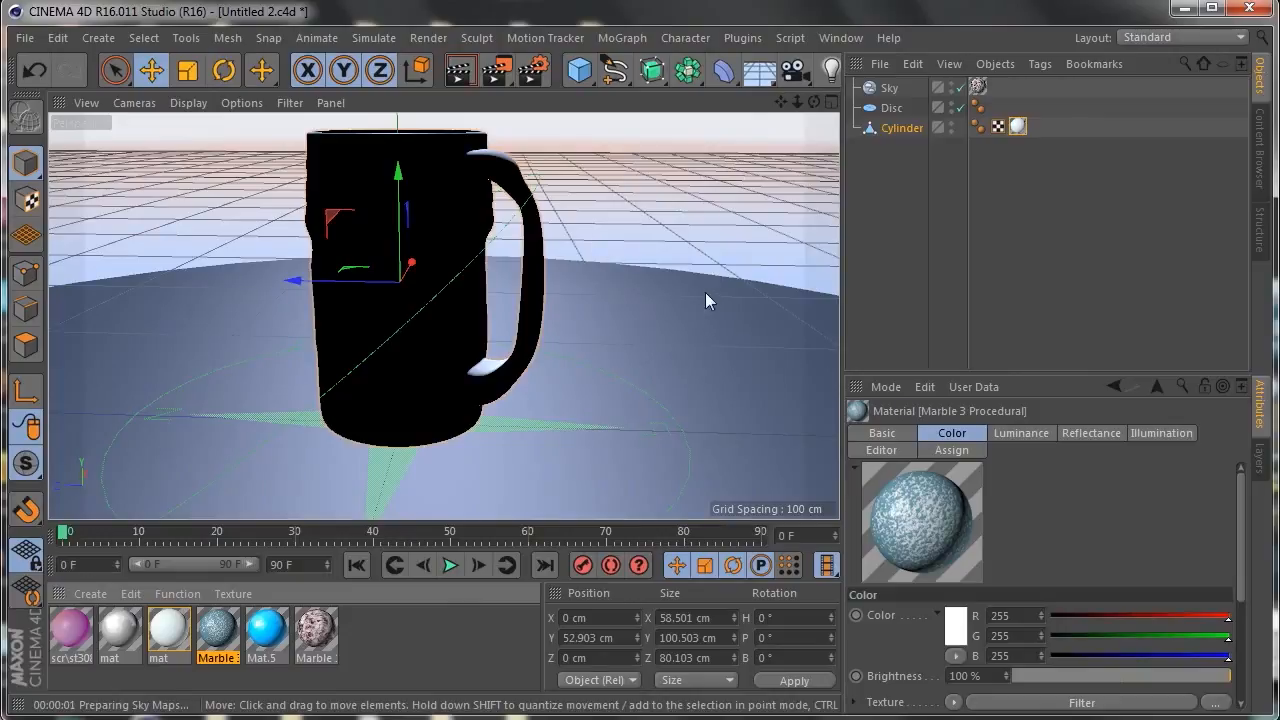